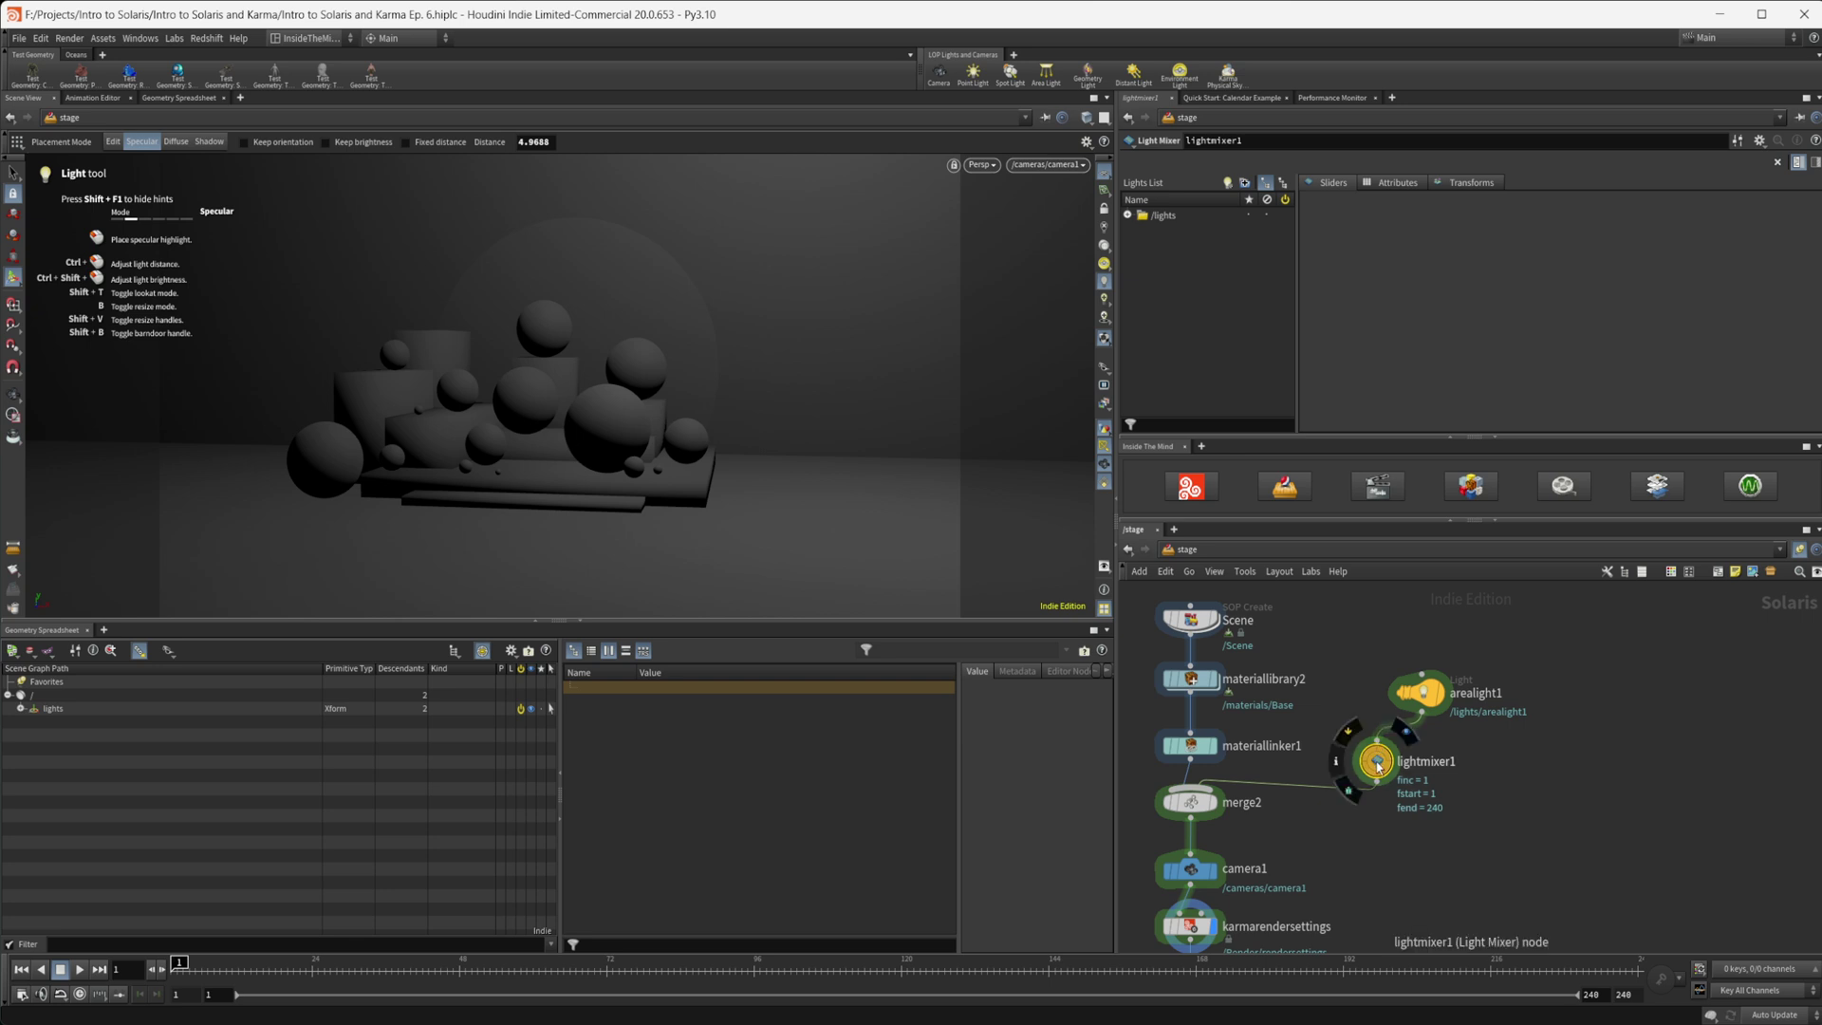
Place the lightmixer1 node directly below arealight1, expand /lights in the lights list and review the mixer's Attributes and Transforms views
left_click_drag(1378, 747, 1421, 745)
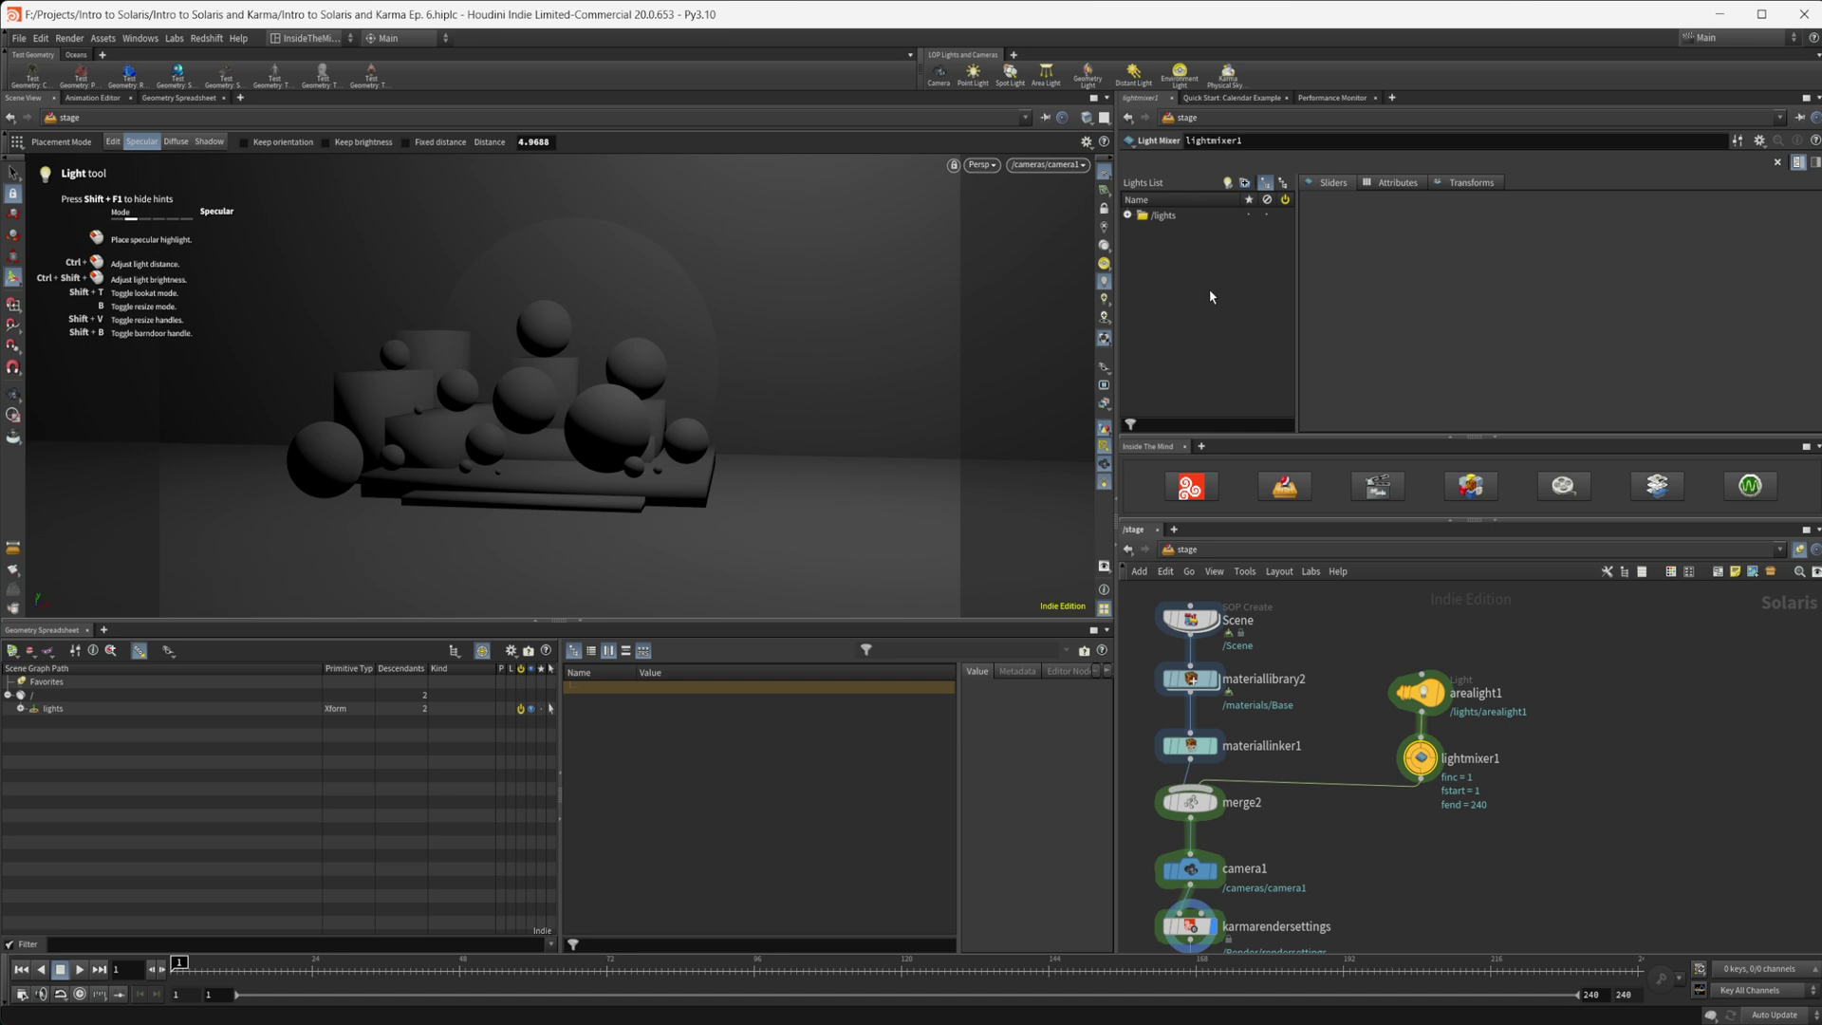
left_click(1128, 214)
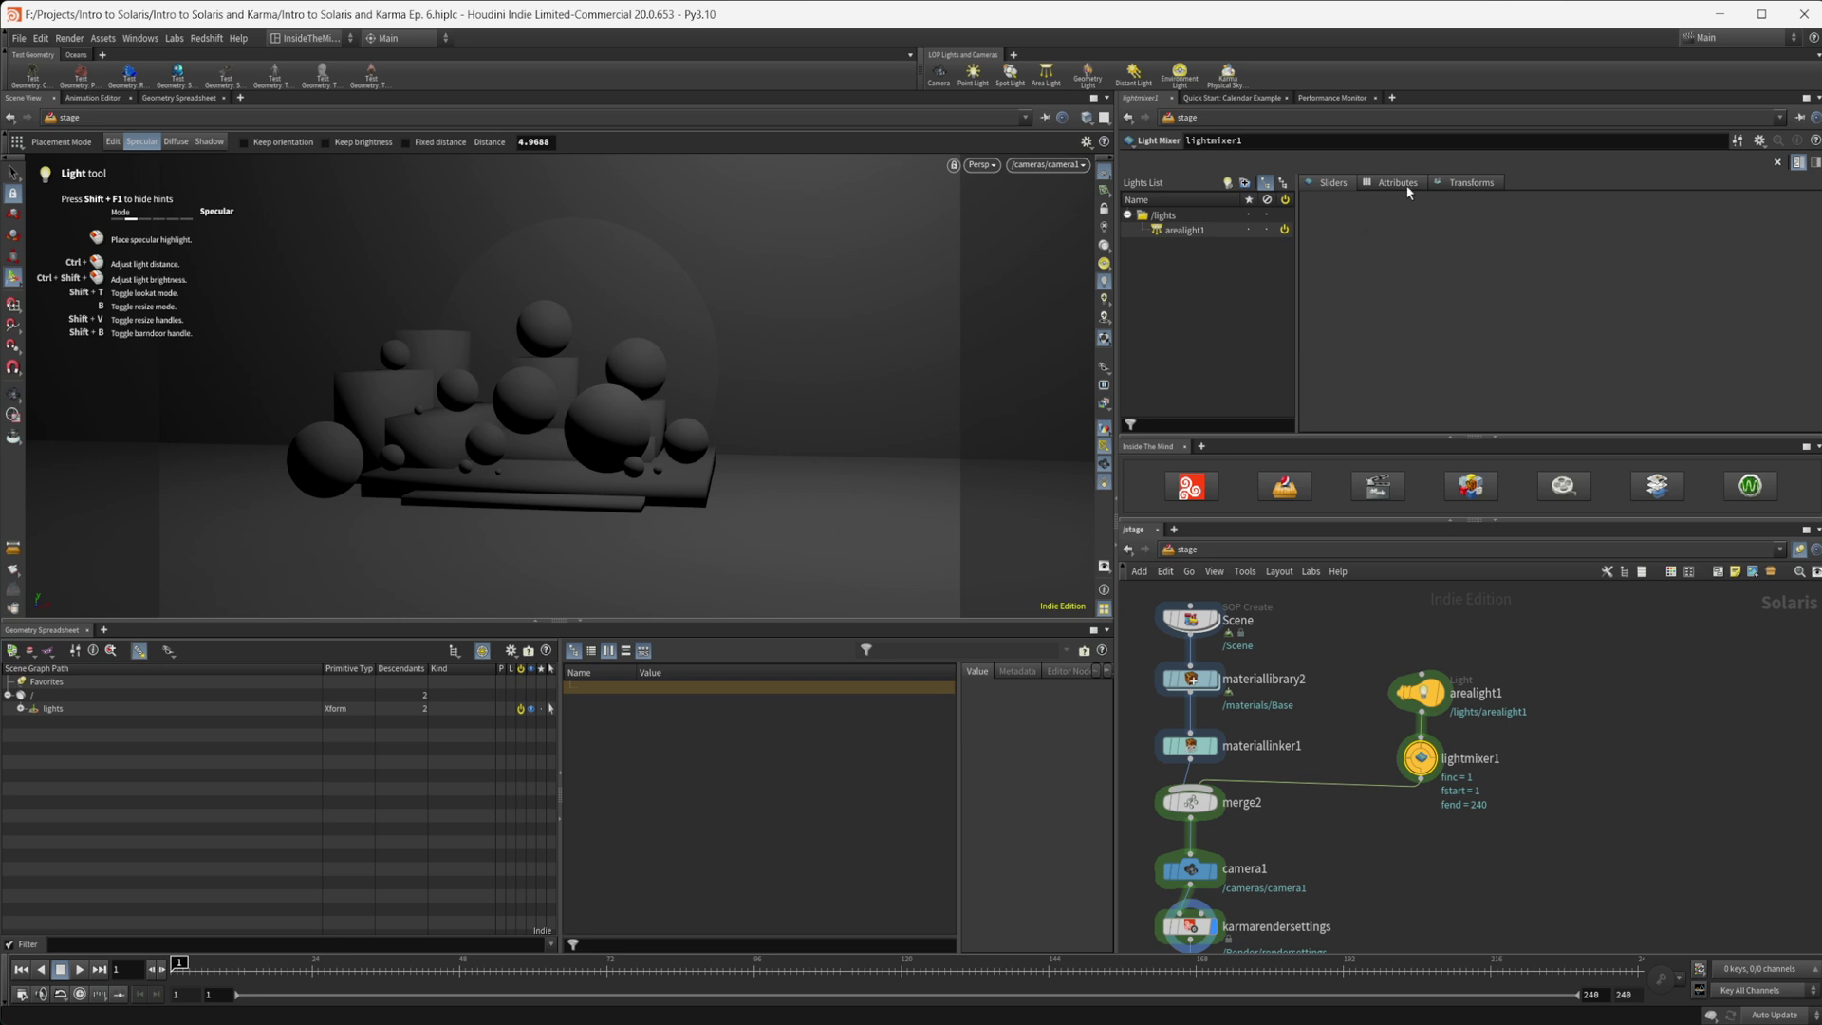
left_click(1366, 184)
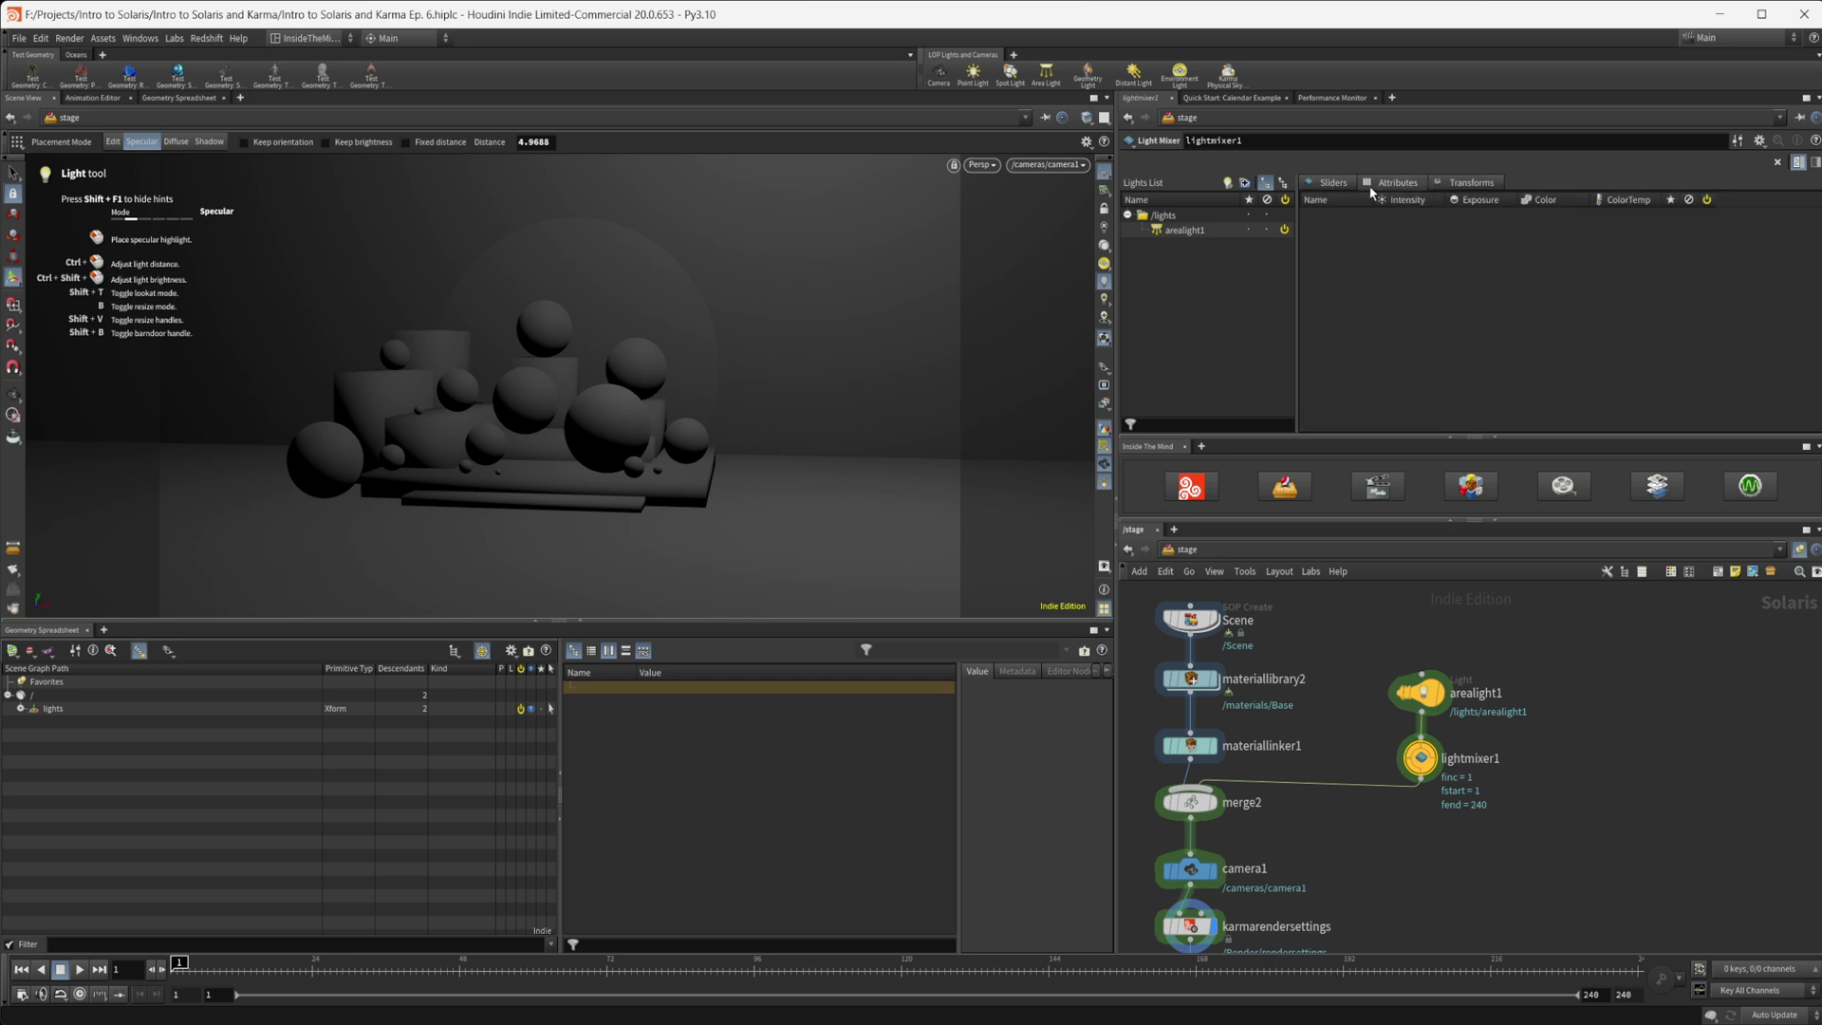
left_click(1458, 190)
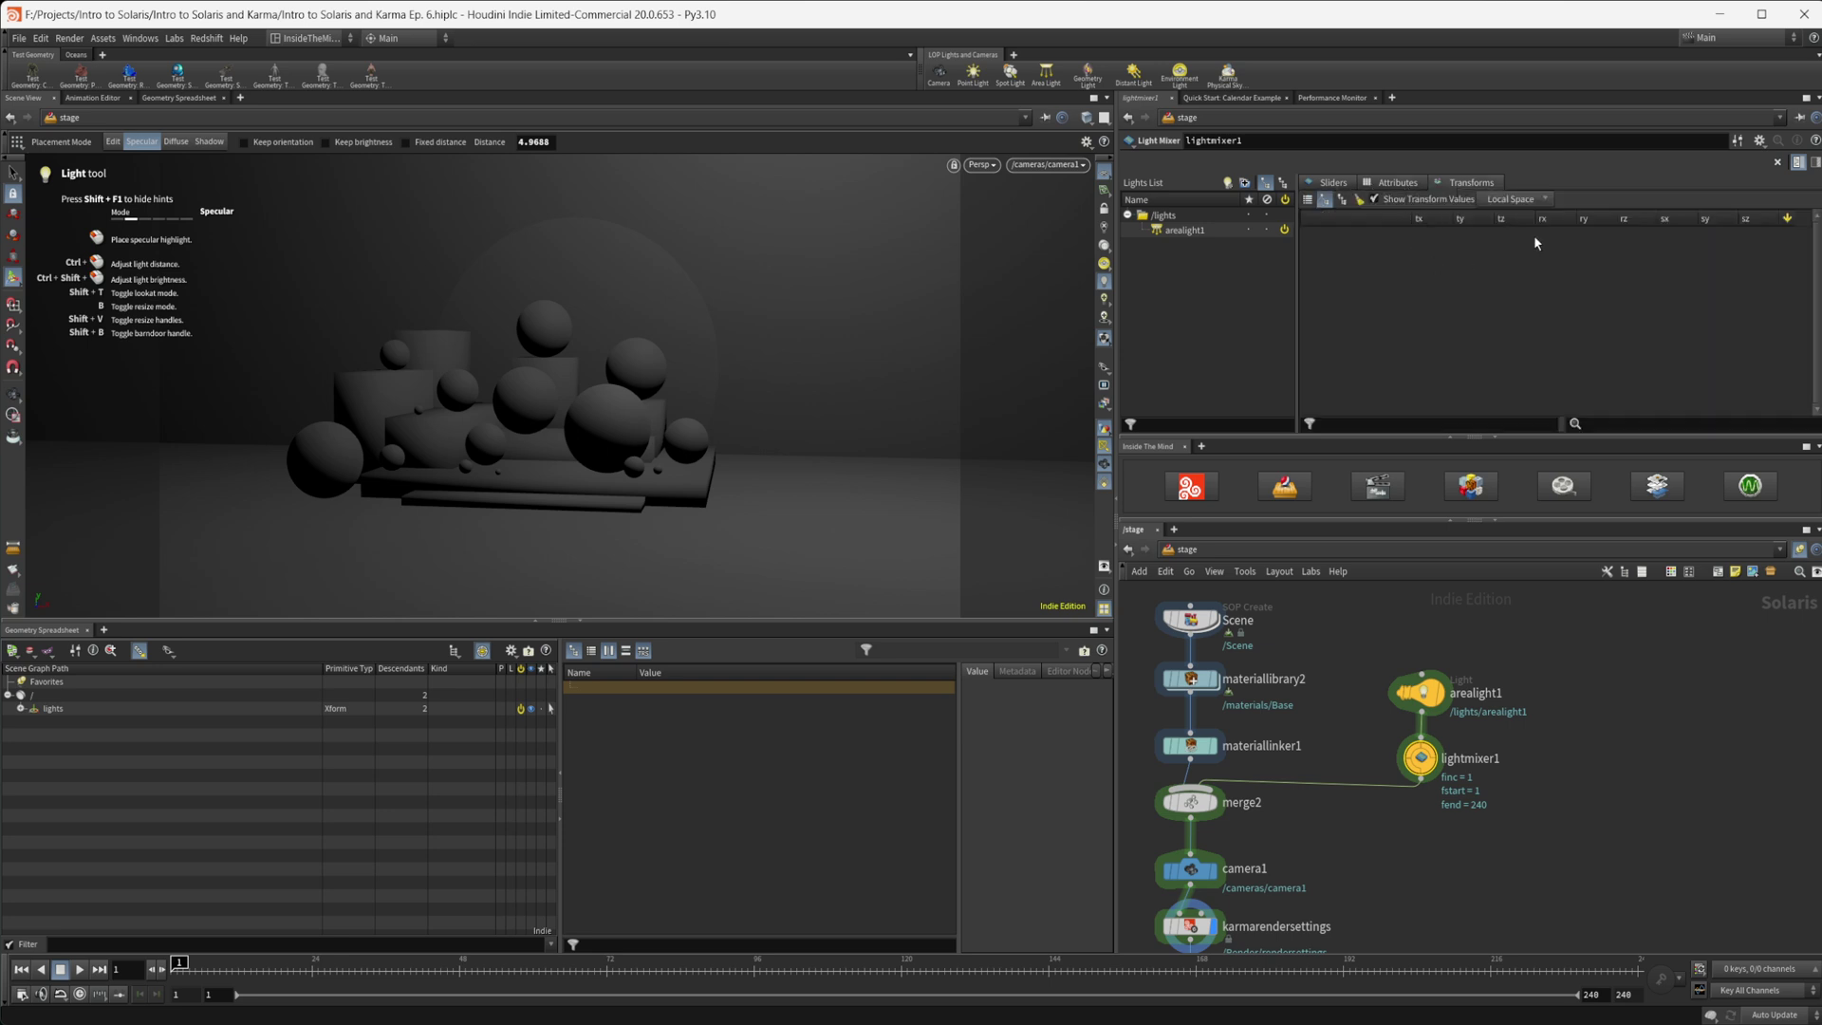
Show the light mixer's parameter pane alongside the lights list and load arealight1 into it
left_click(1798, 163)
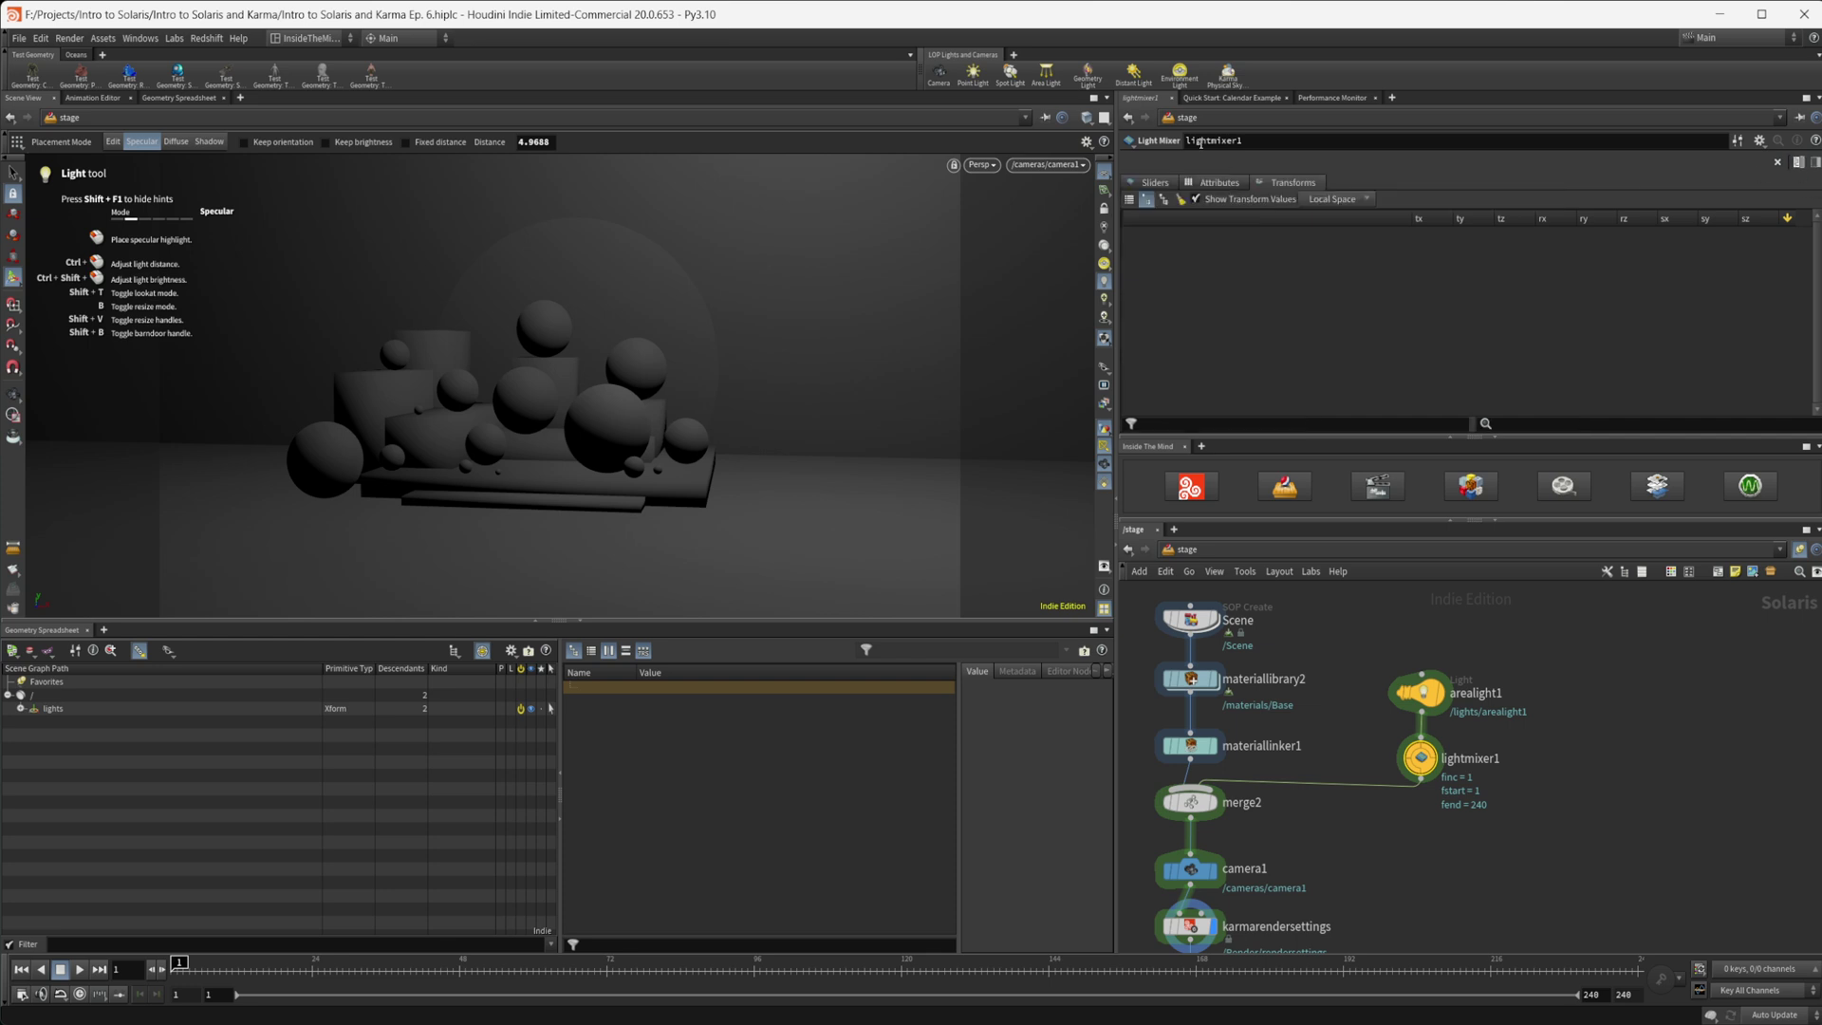
left_click(1798, 163)
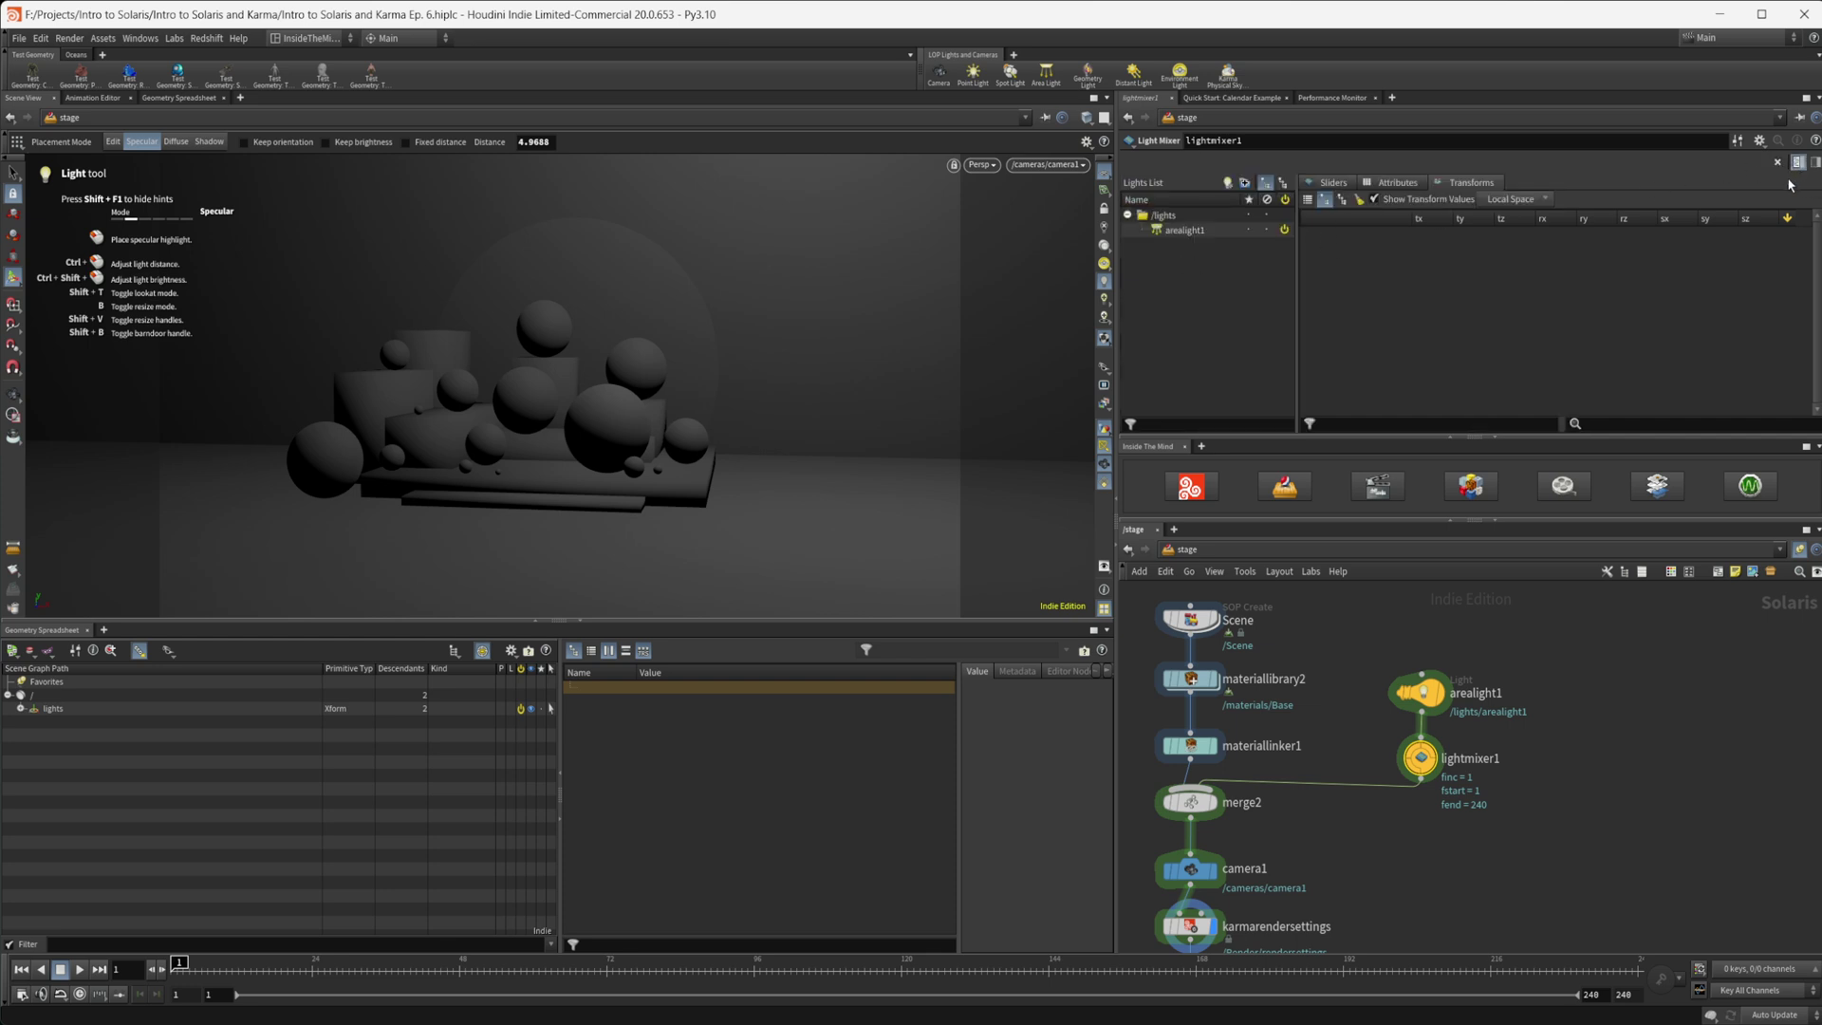
left_click(1812, 164)
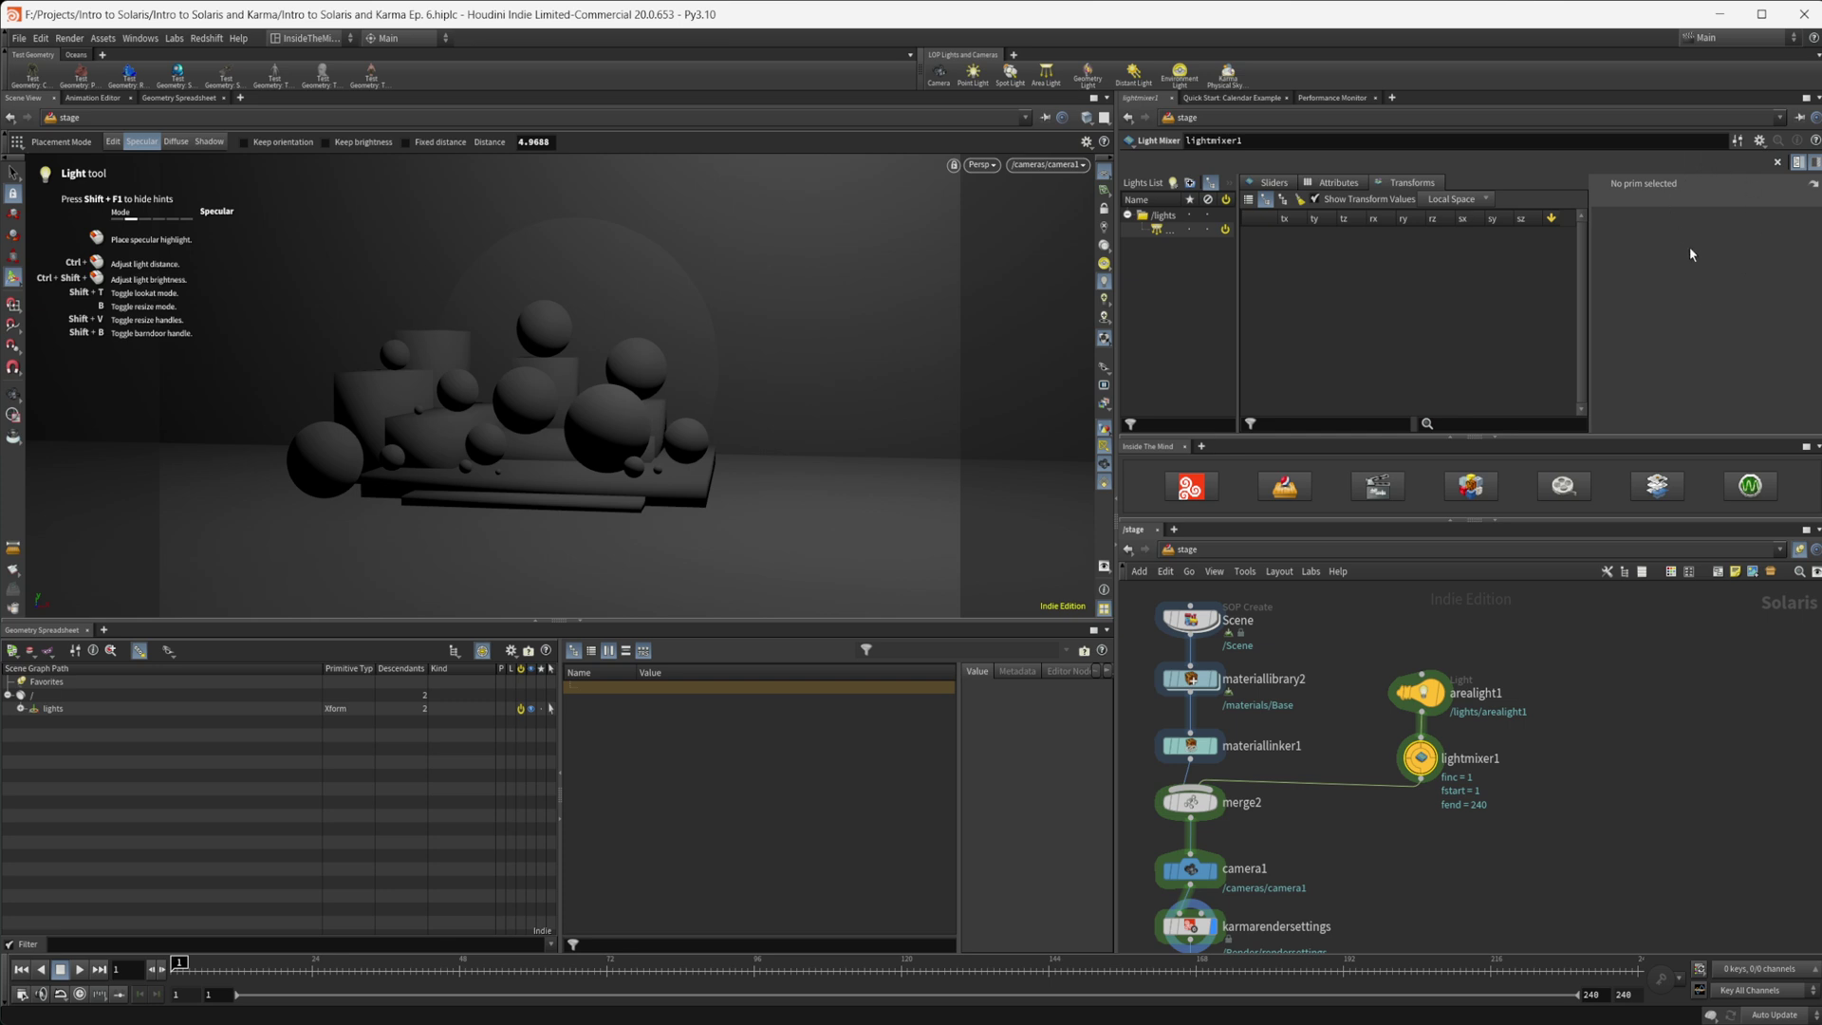
left_click(1166, 233)
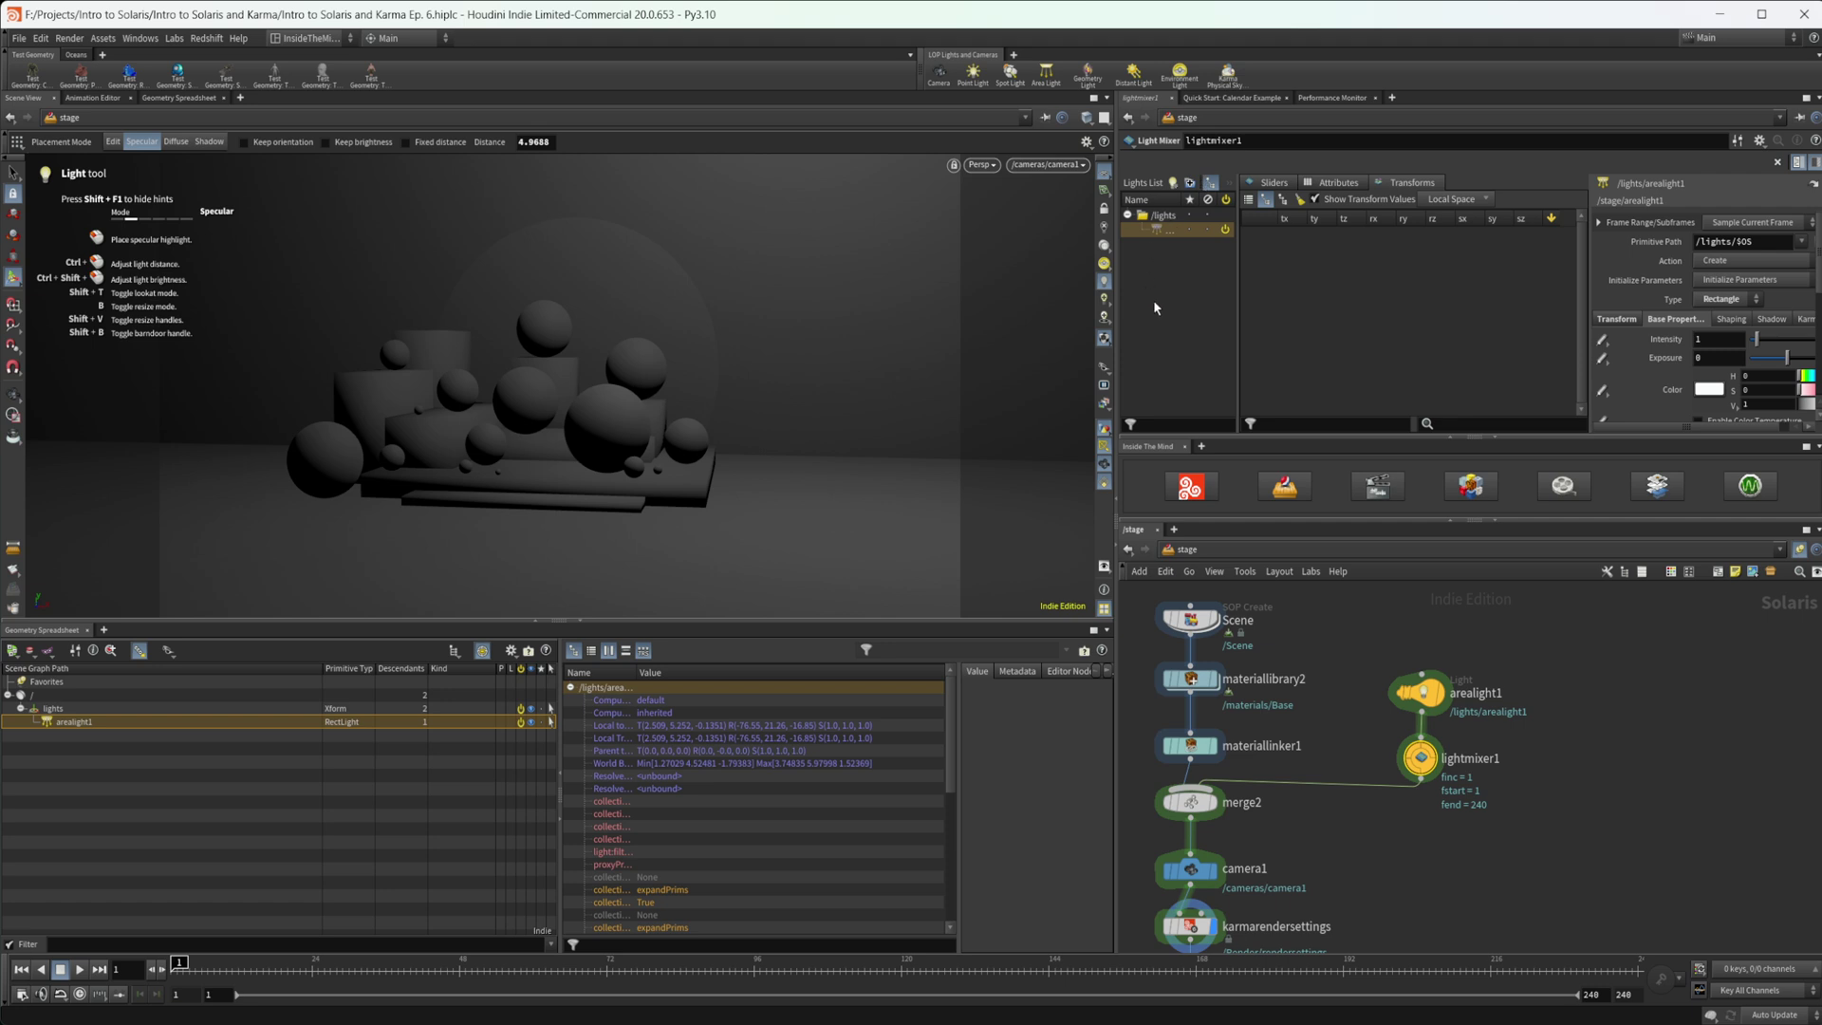
Set arealight1's base intensity to 4.66 from lightmixer1's parameter pane and check the value on the light node
left_click(1423, 692)
left_click(1424, 757)
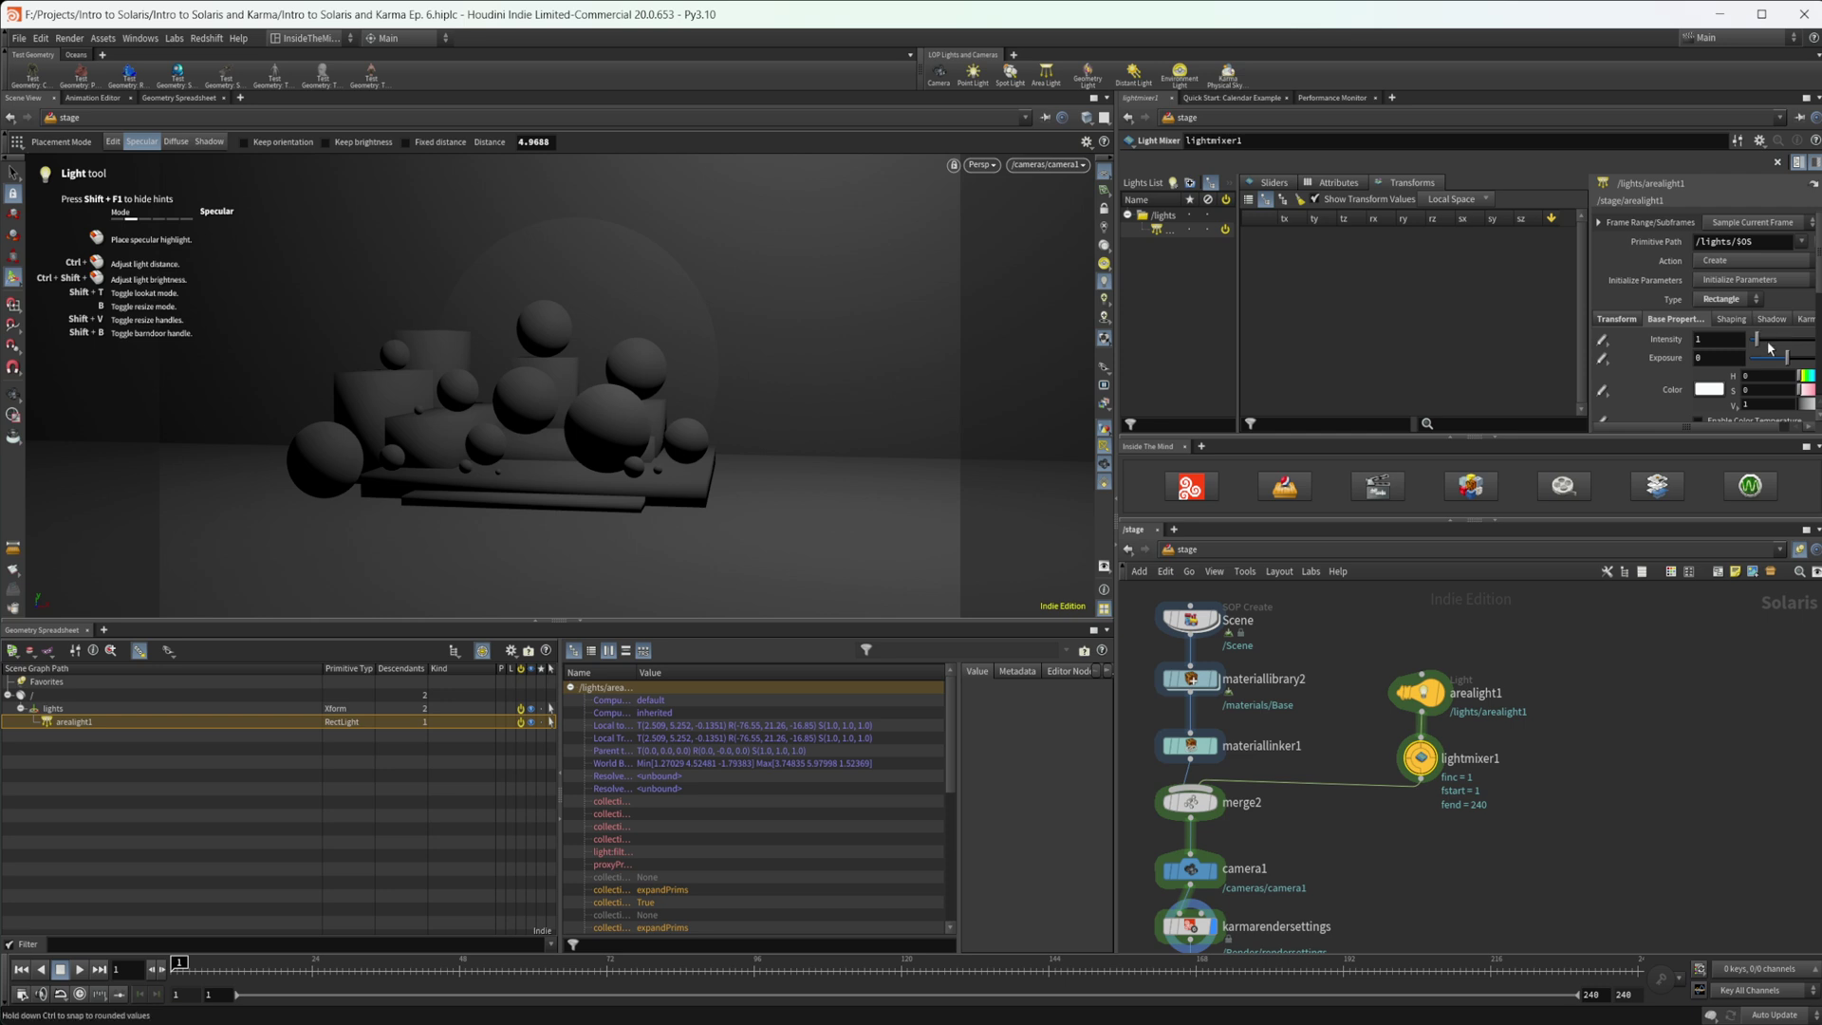
left_click_drag(1767, 346, 1786, 344)
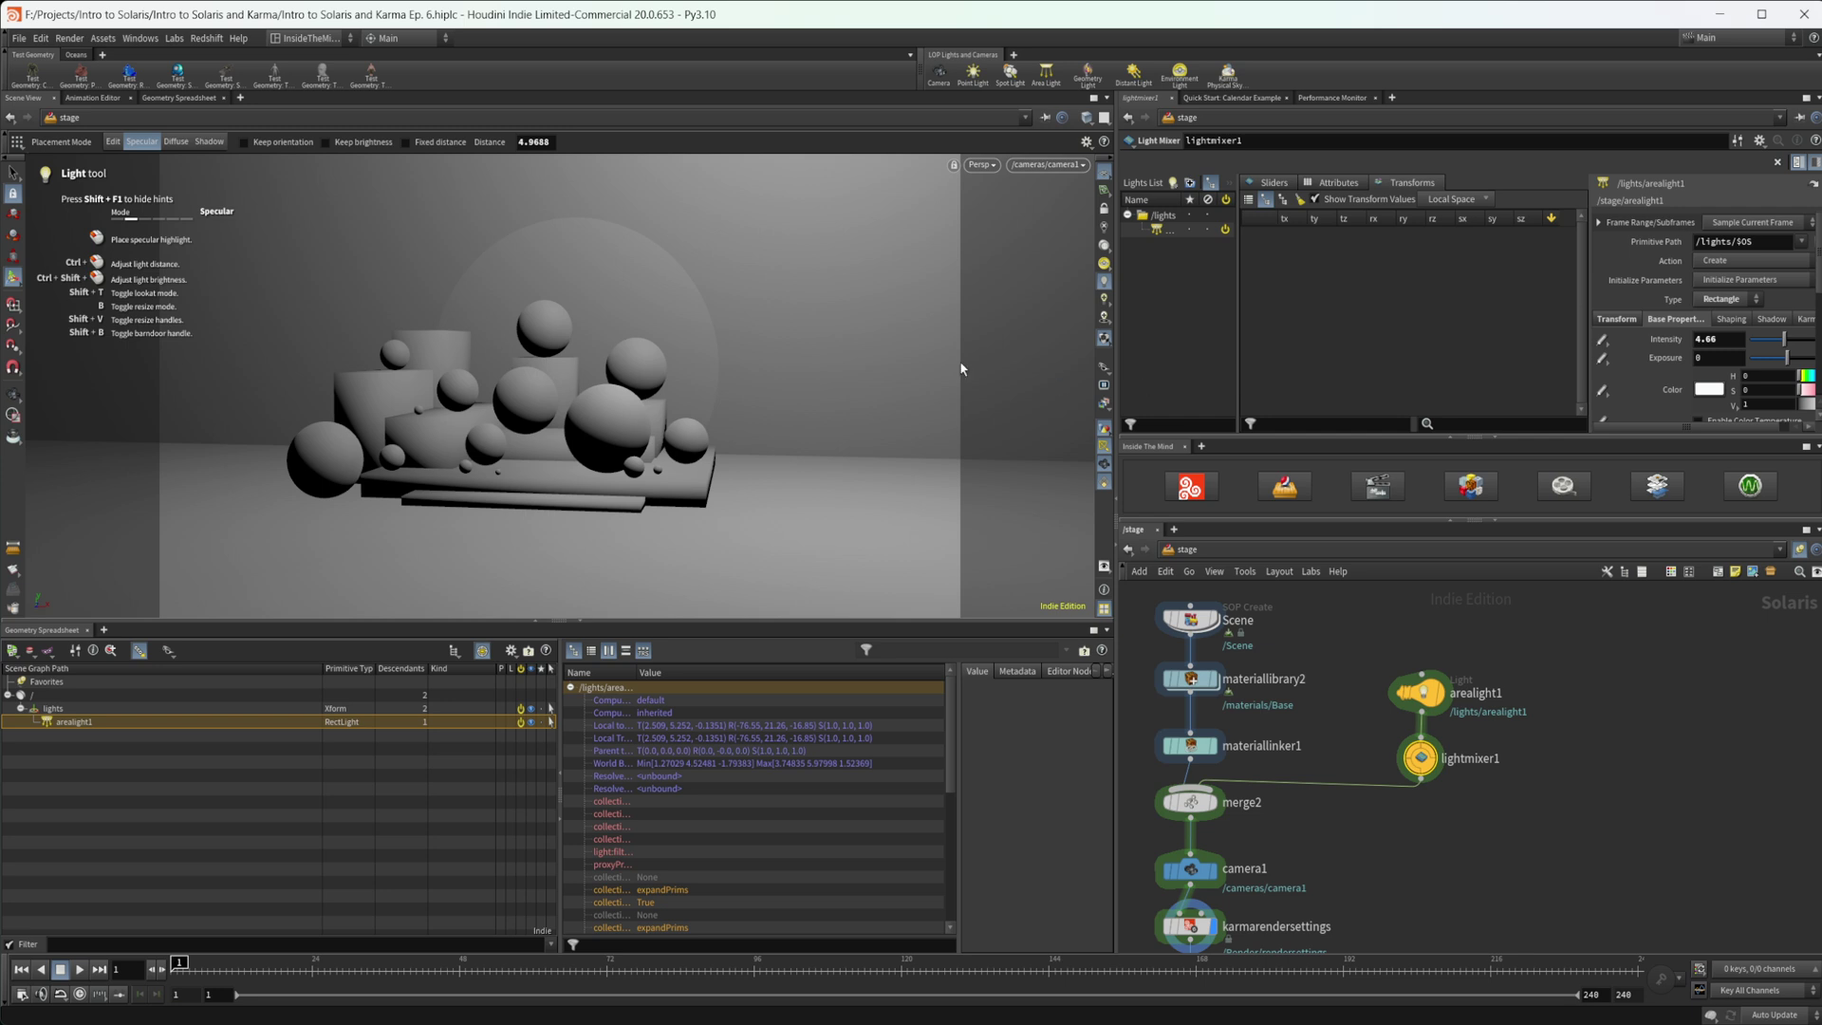
left_click(1420, 691)
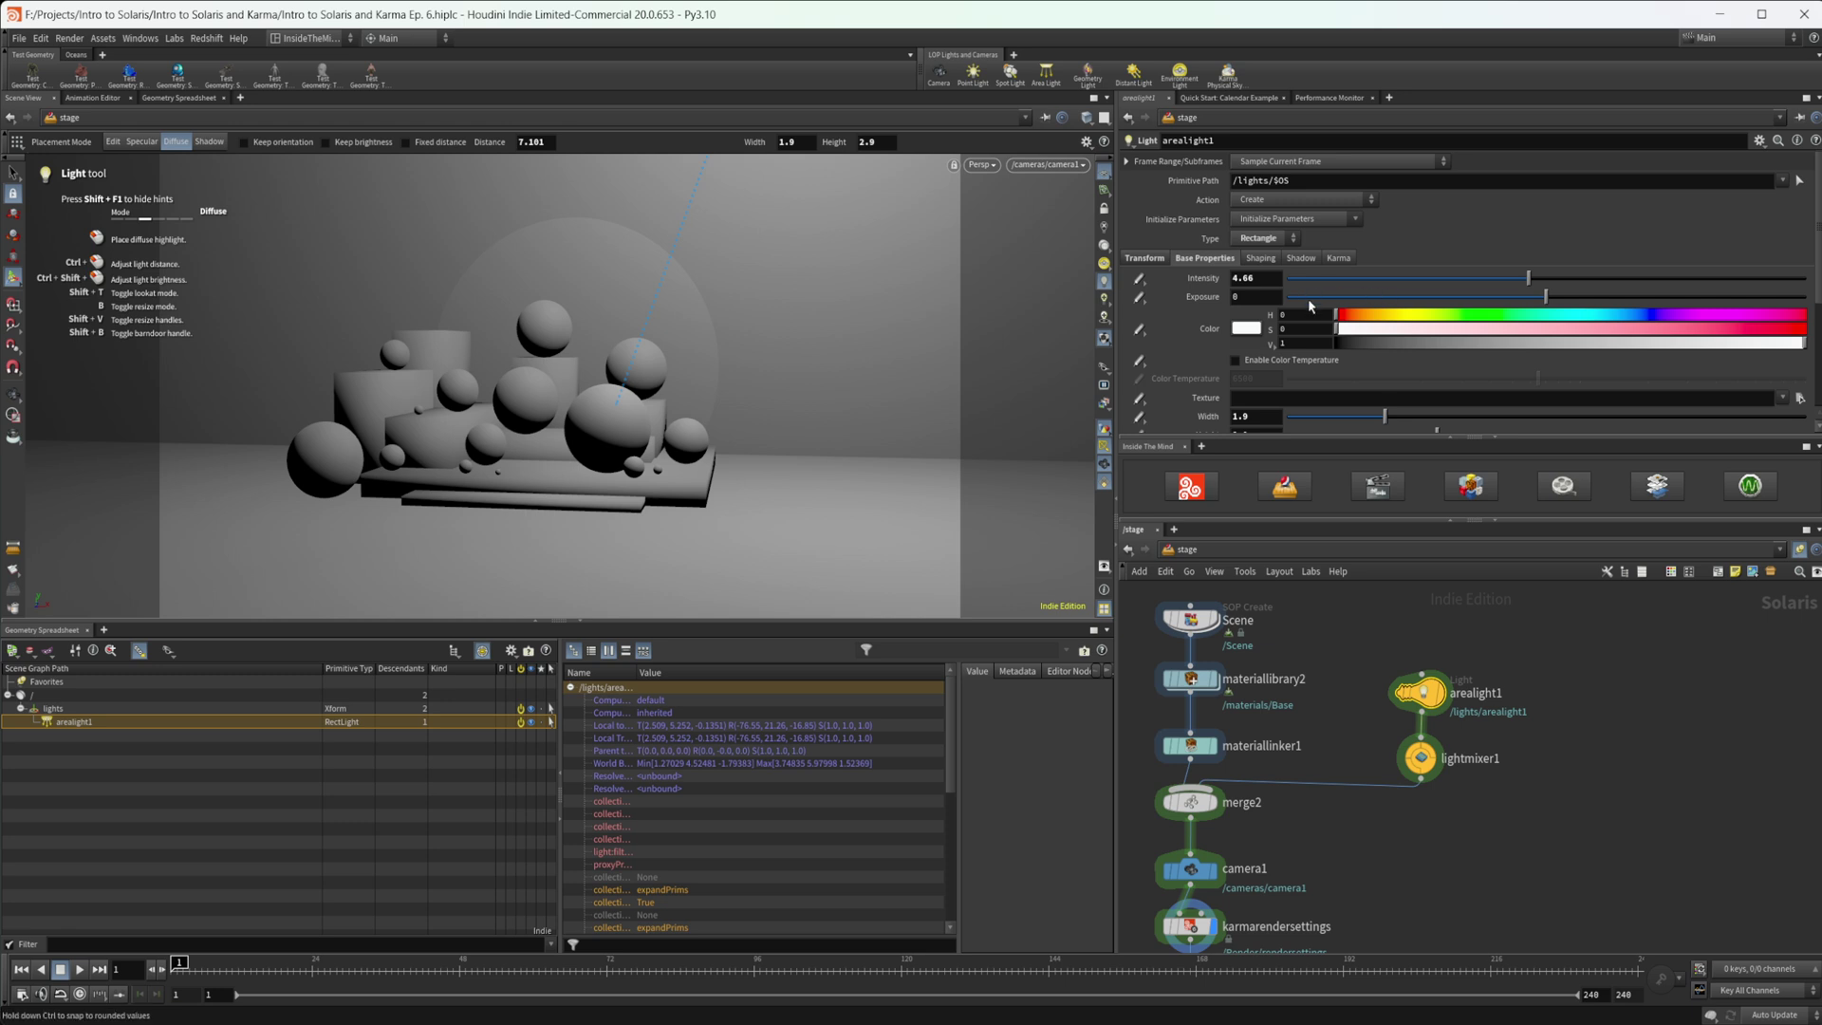
left_click(1423, 756)
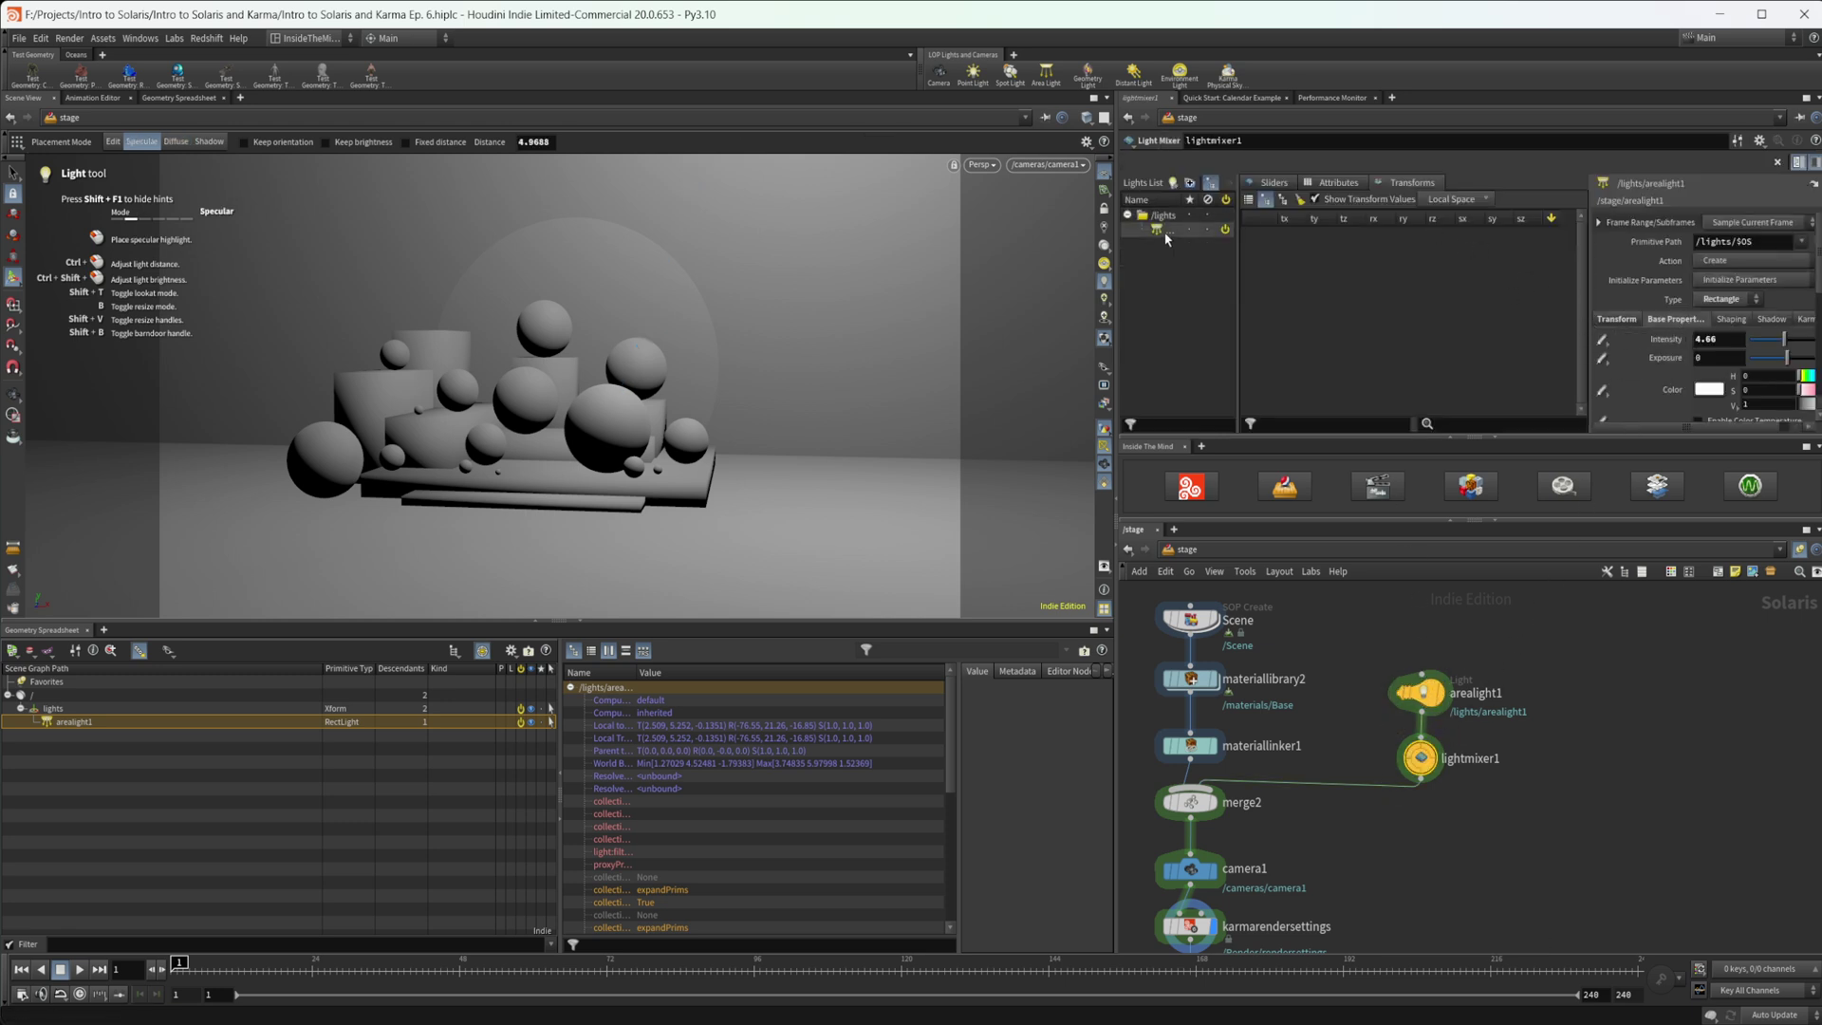
Add arealight1 to the light mixer's Transforms and Sliders views, and revert its base intensity to 1
left_click_drag(1166, 238, 1306, 308)
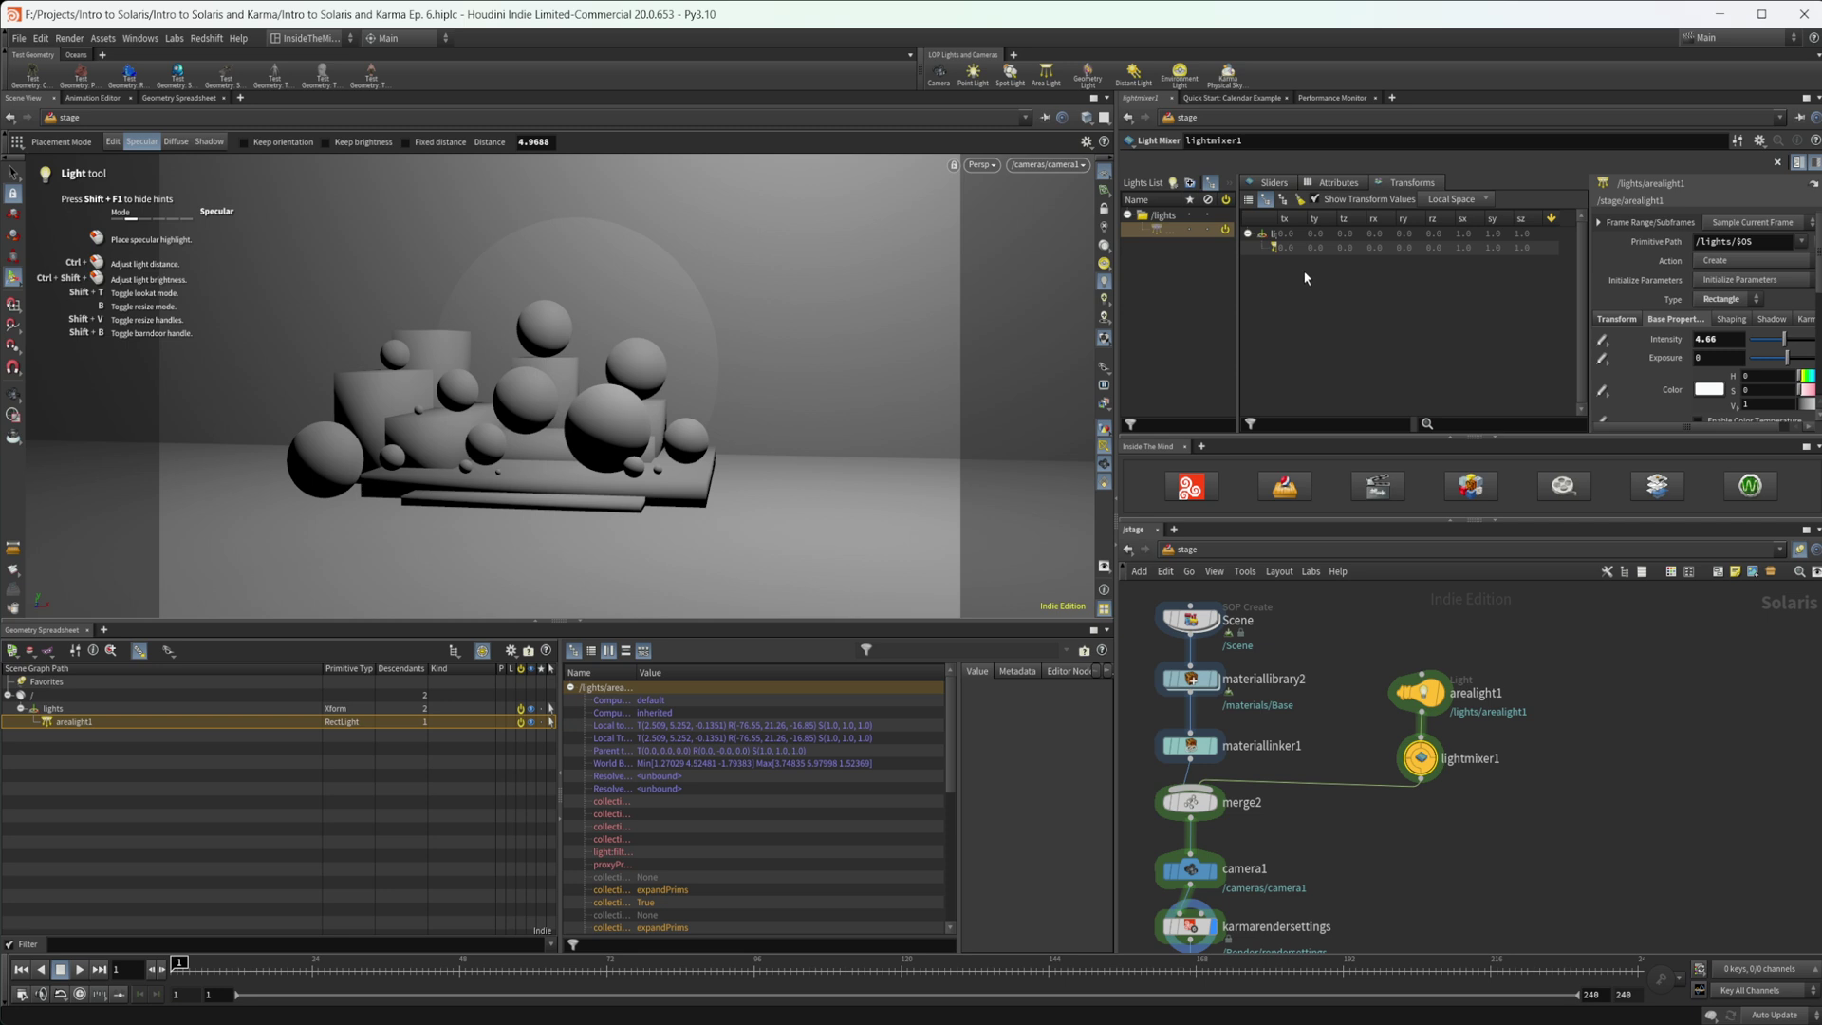
left_click(1333, 183)
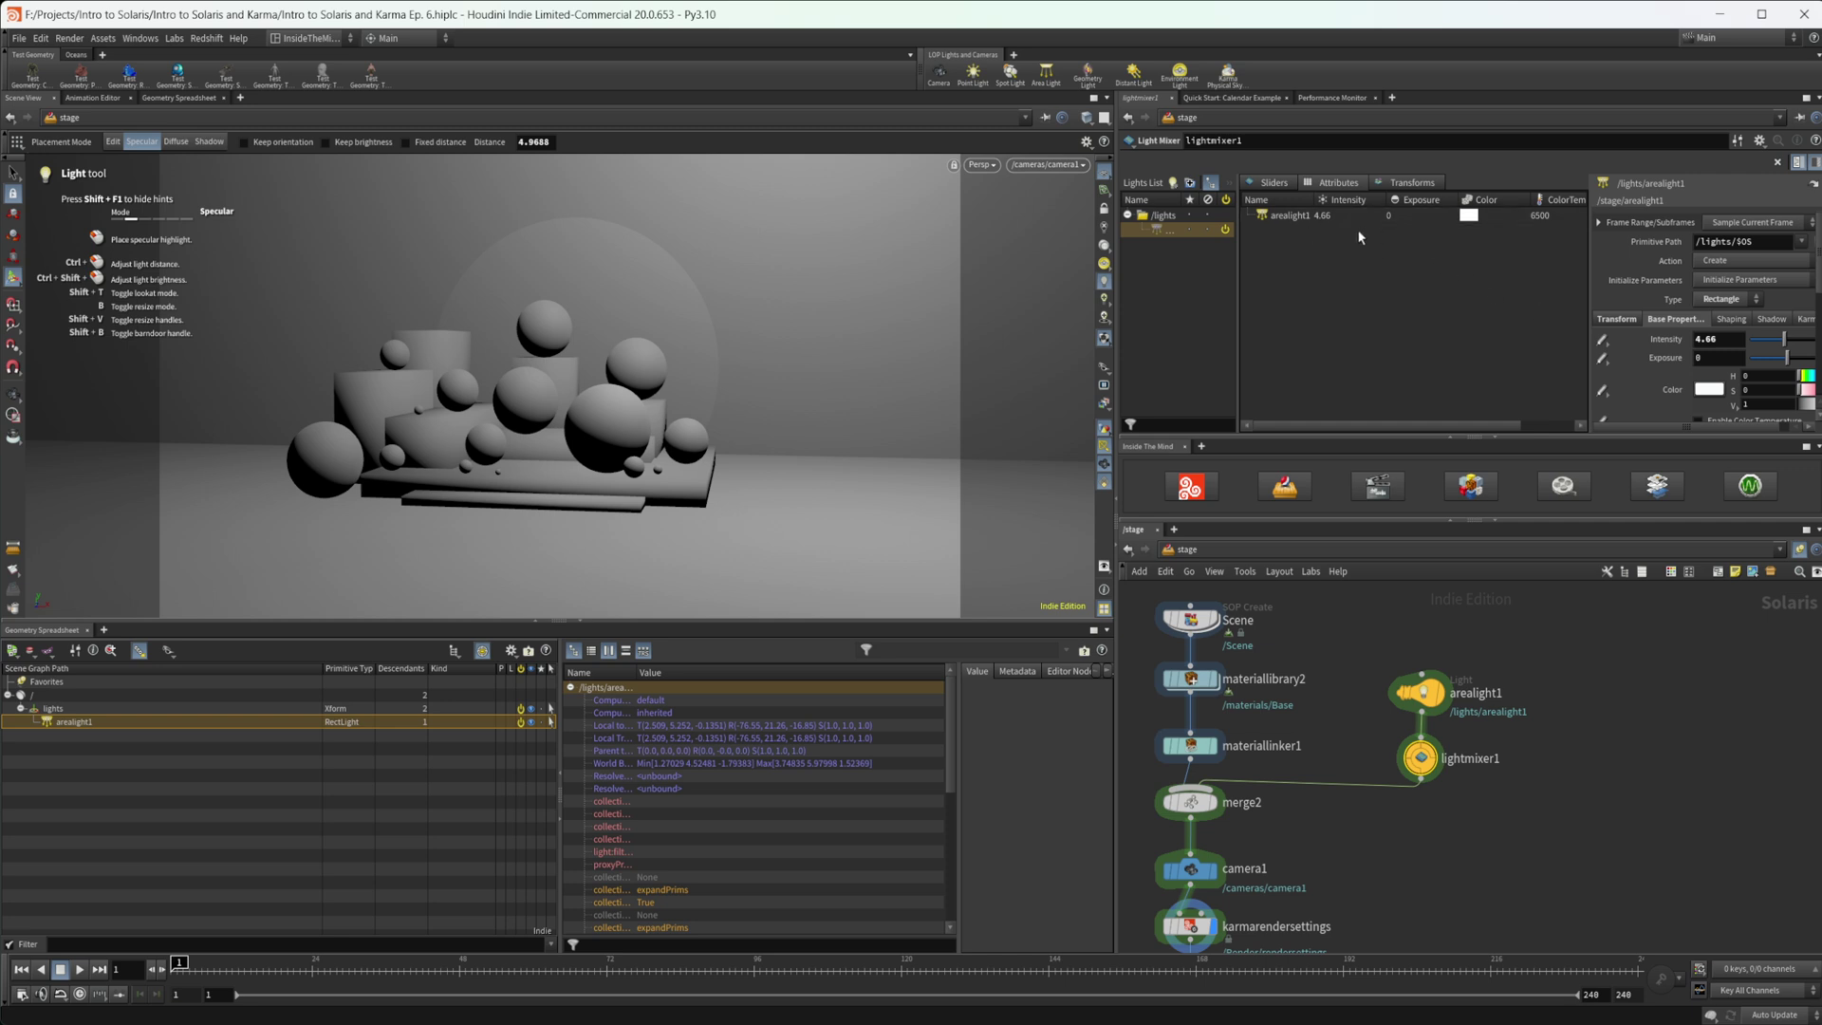
middle_click(1648, 349, "ctrl")
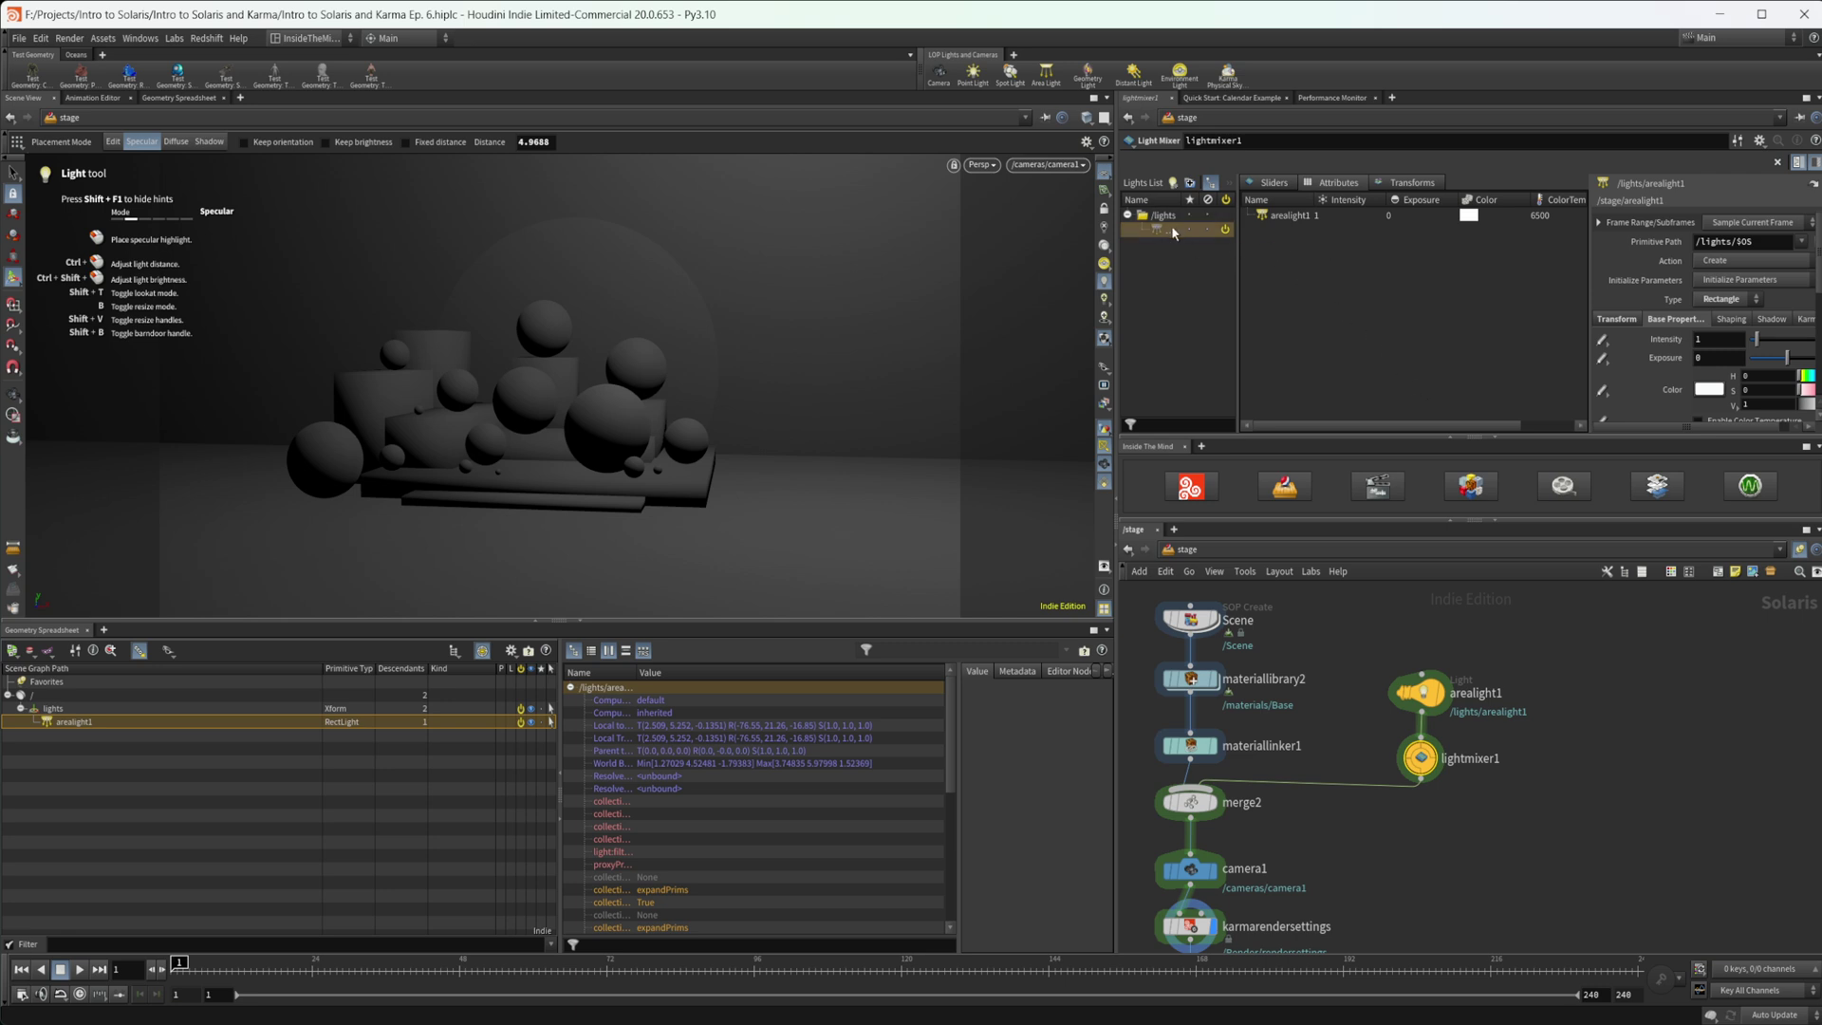
left_click_drag(1165, 228, 1317, 262)
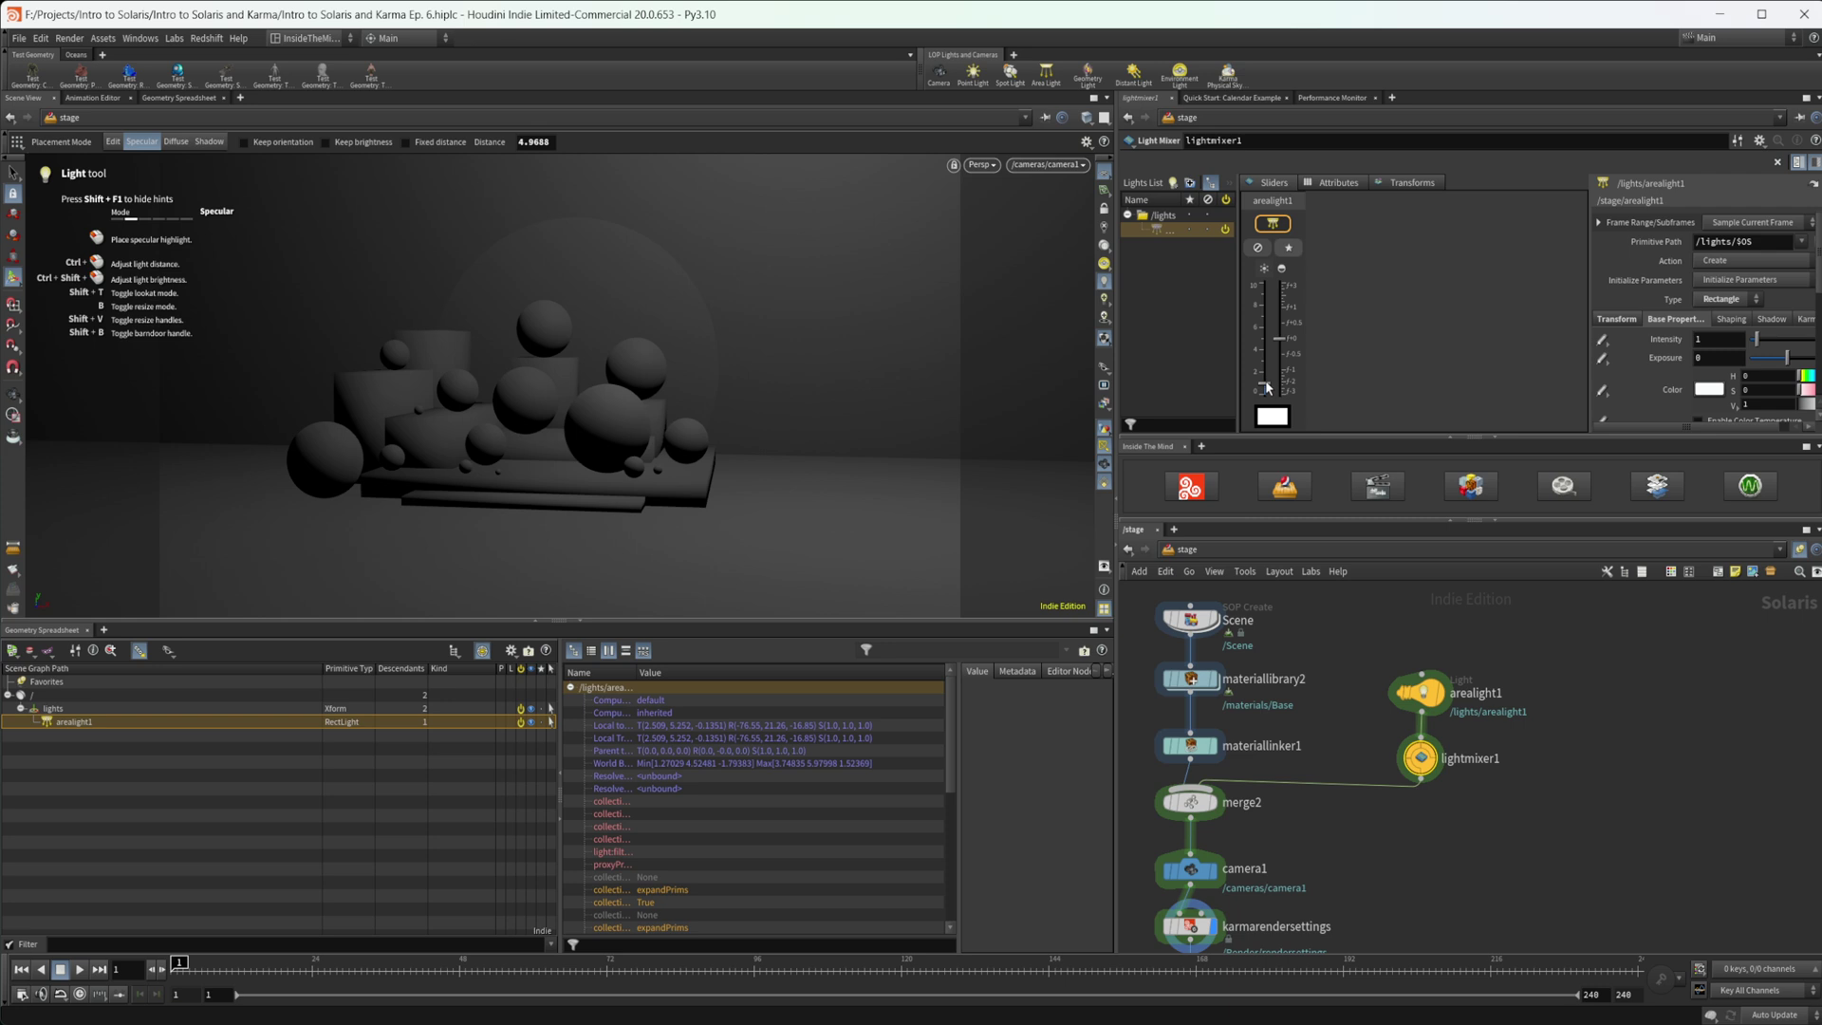
Raise arealight1's intensity override to 6.305 with the mixer slider and compare the result by toggling lightmixer1's bypass
left_click_drag(1266, 385, 1267, 329)
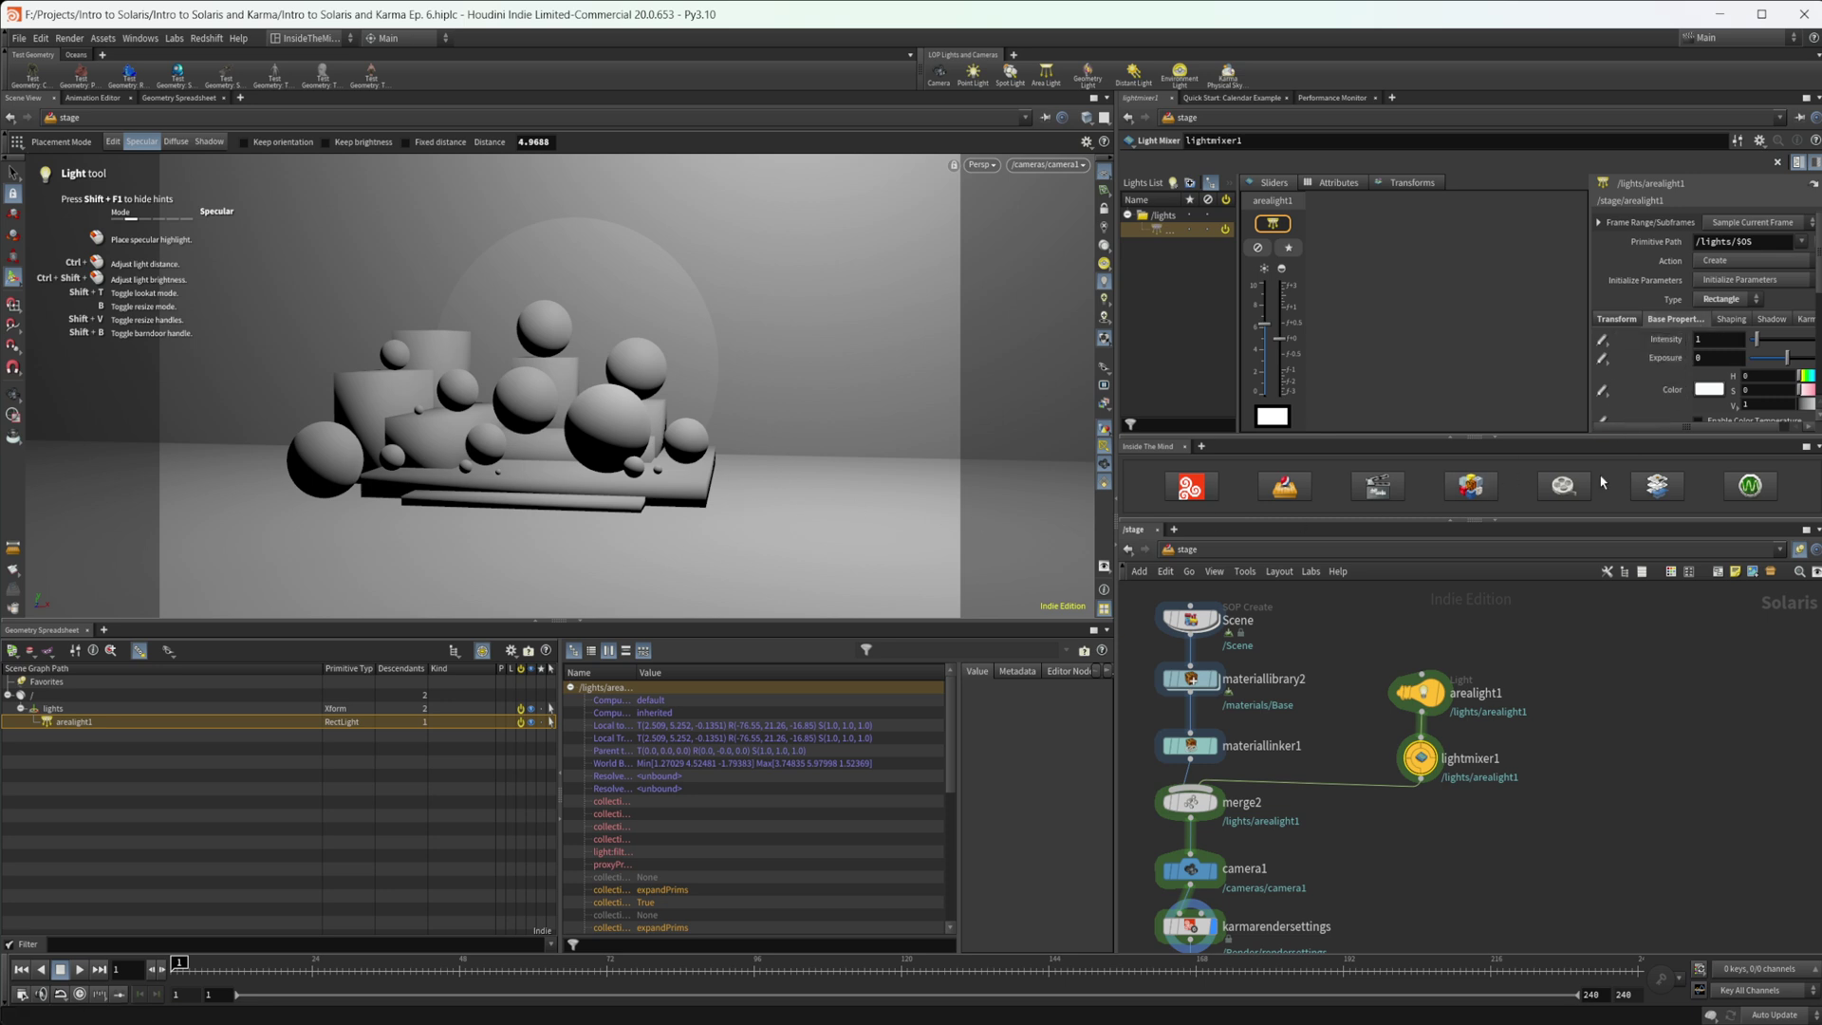
left_click(1420, 693)
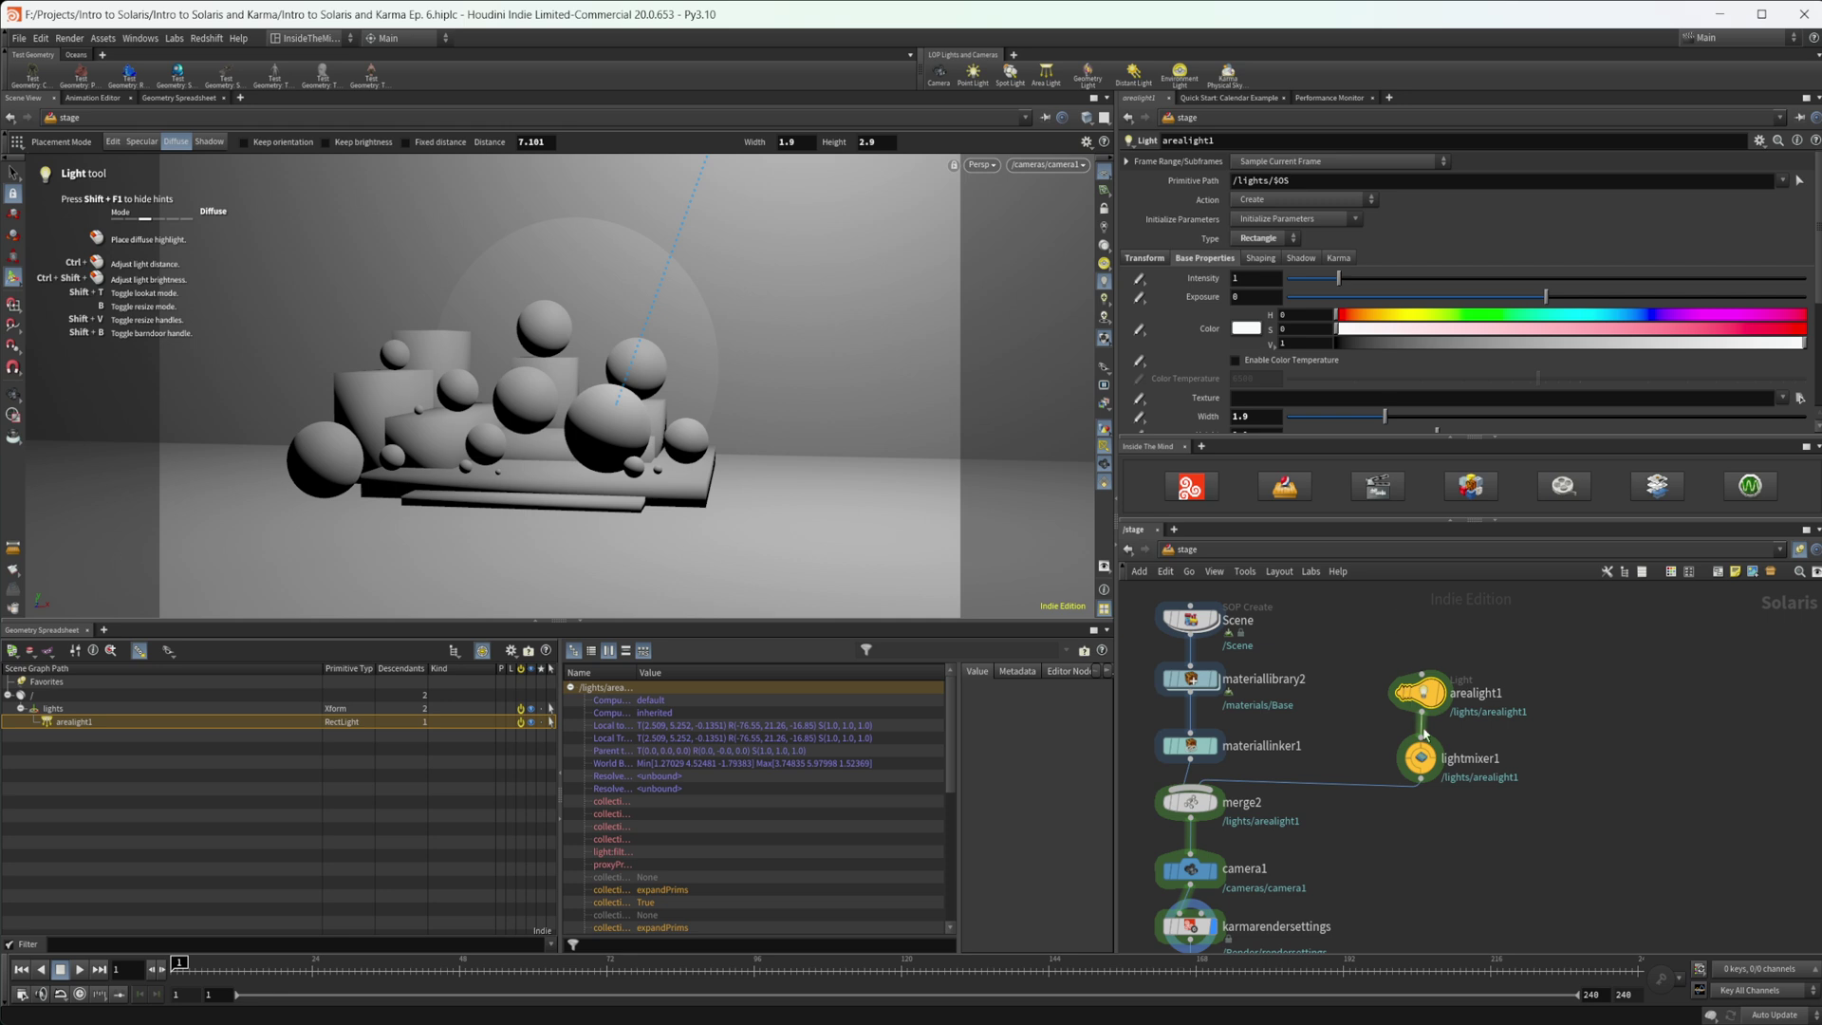
left_click(1420, 757)
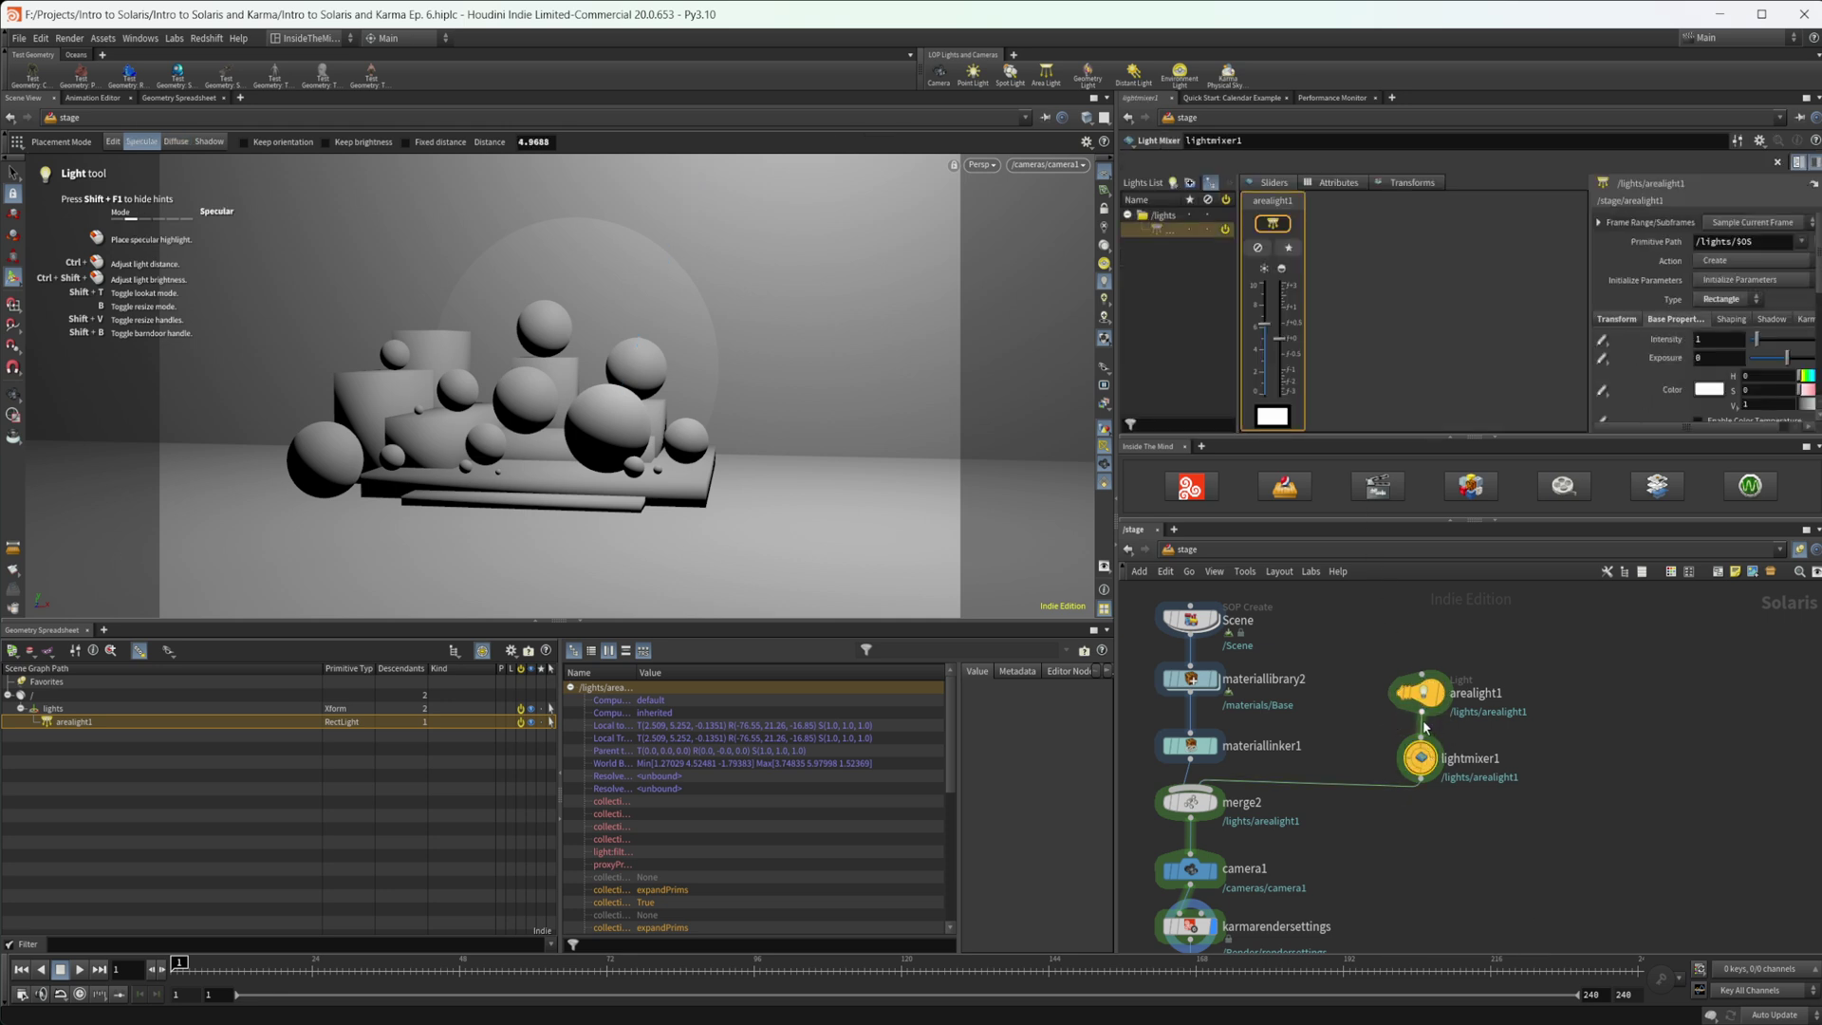
left_click(1398, 729)
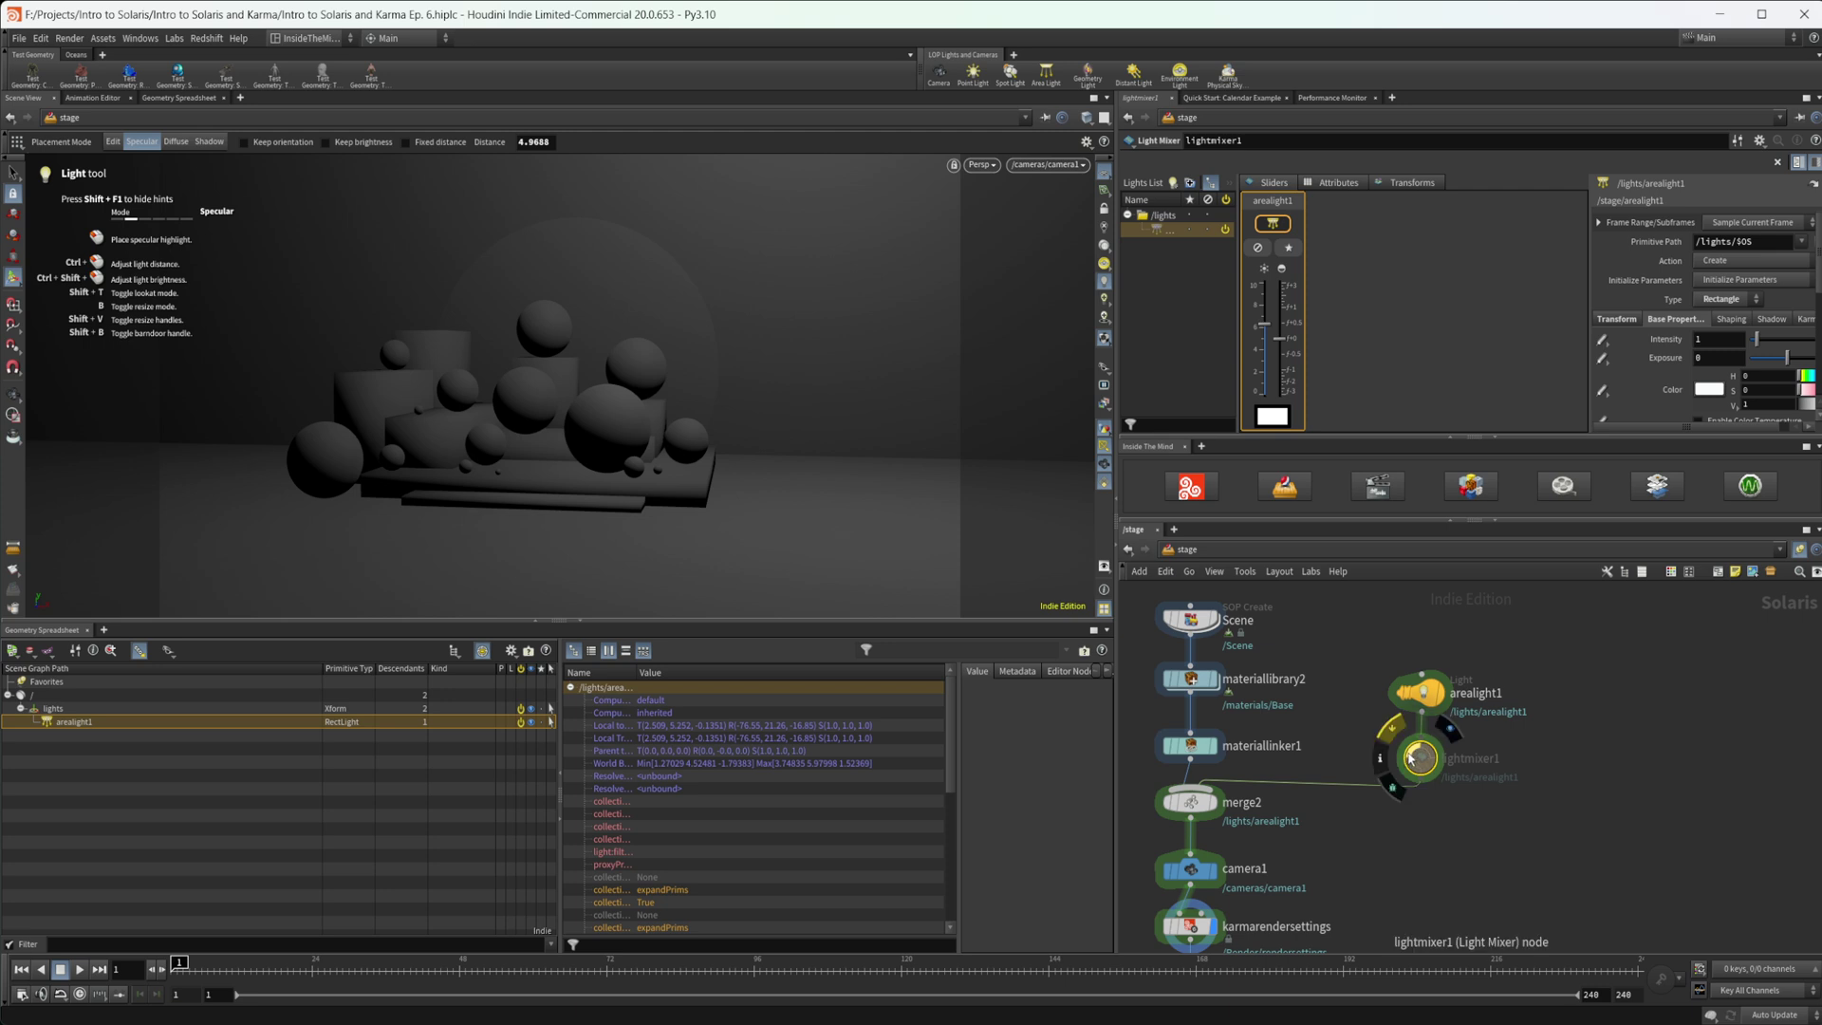
left_click(1399, 732)
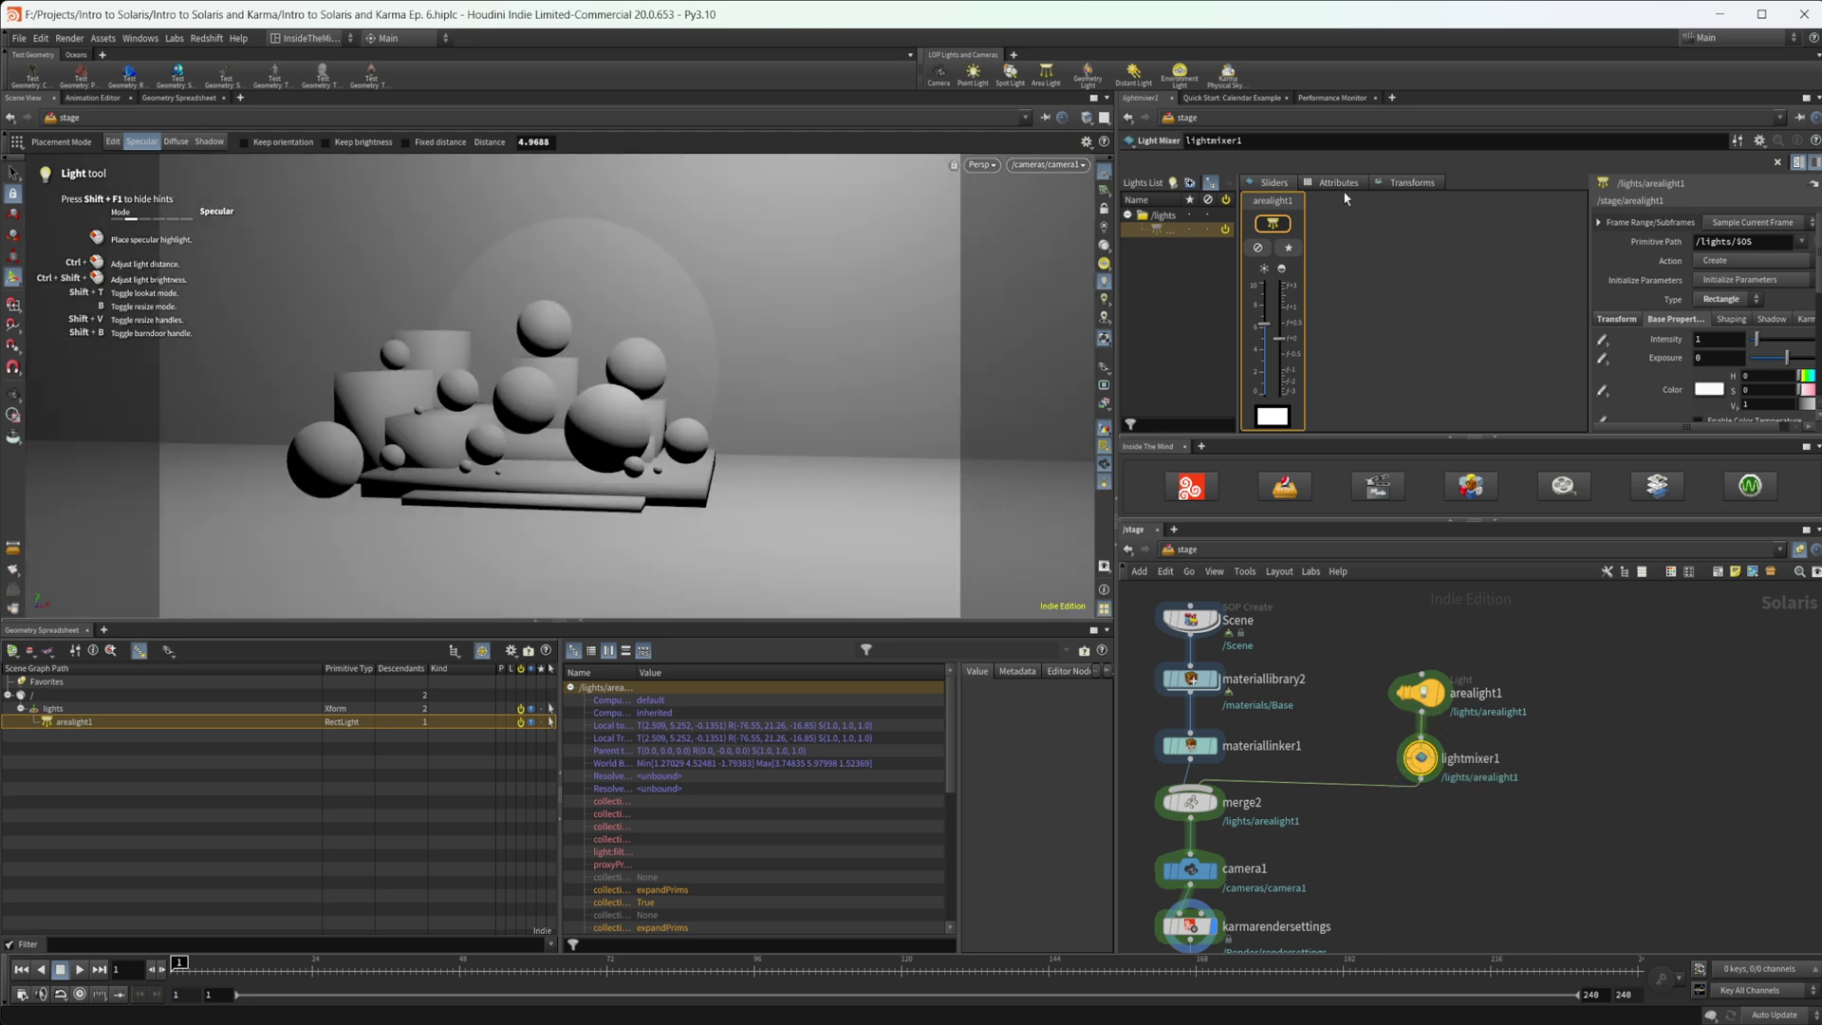
Revert arealight1's intensity override in the light mixer's attributes to the default
left_click(1340, 182)
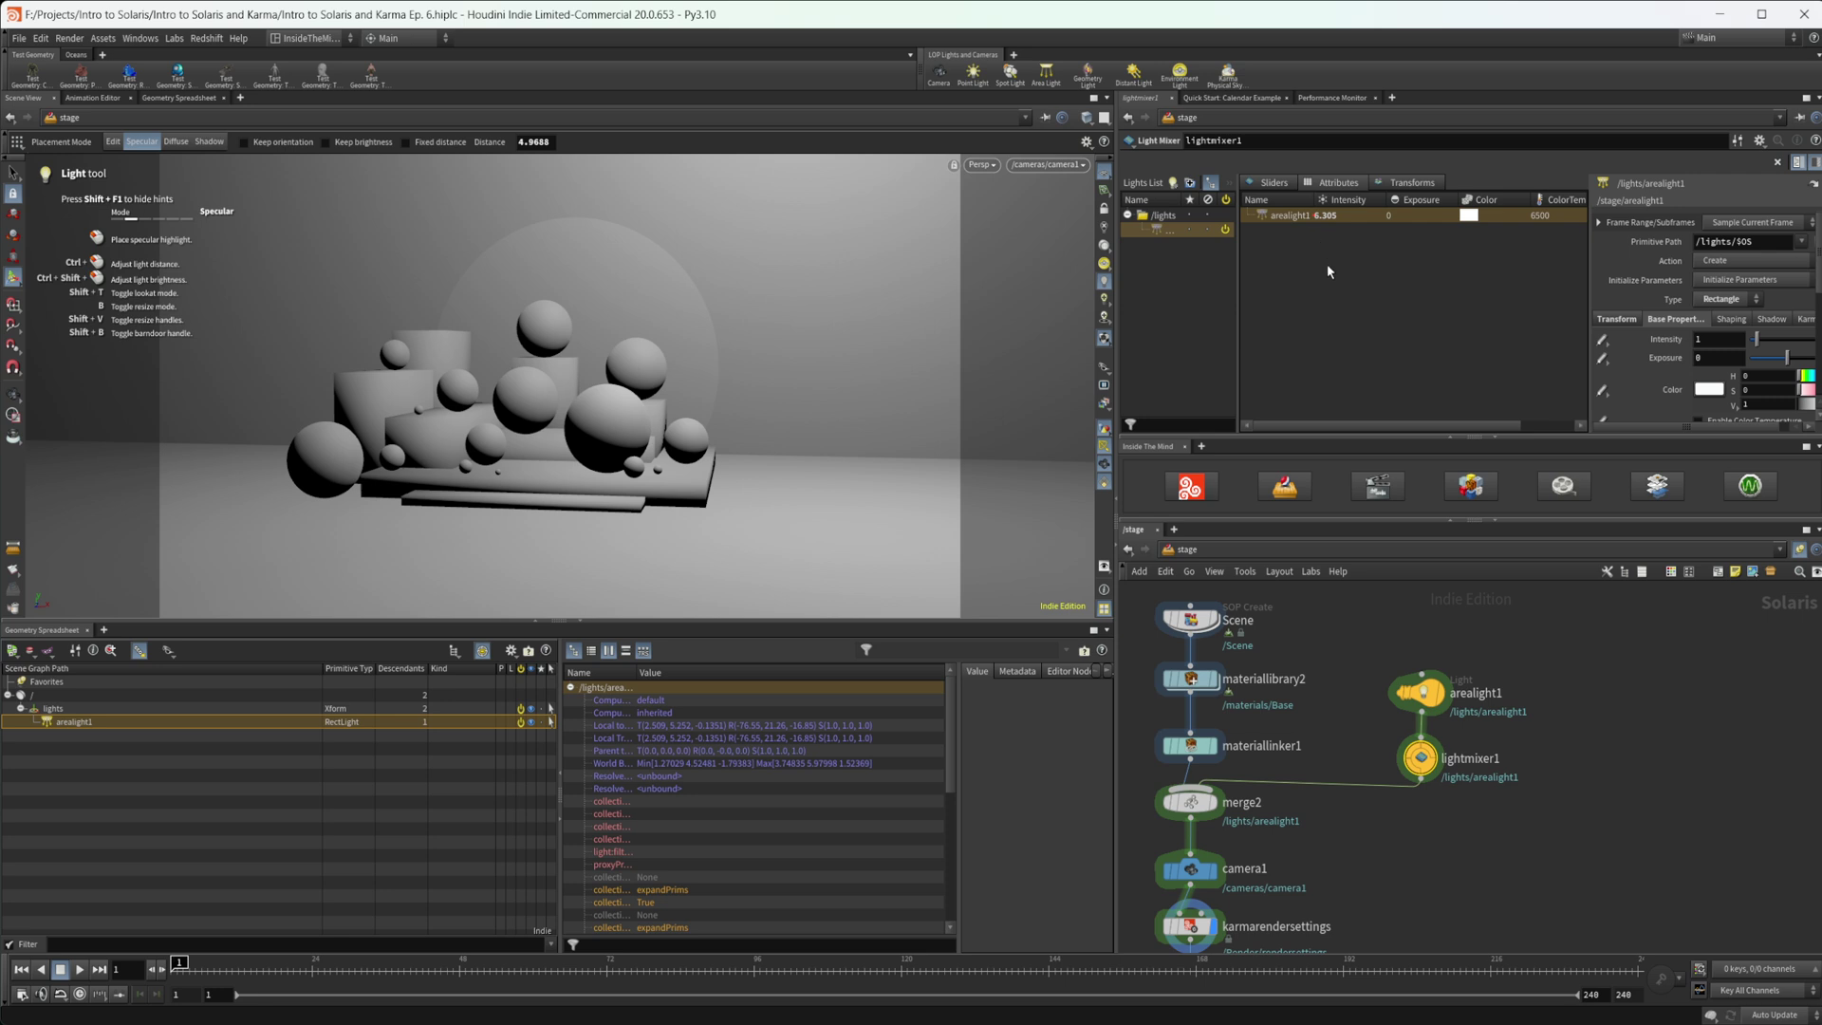
right_click(1346, 219)
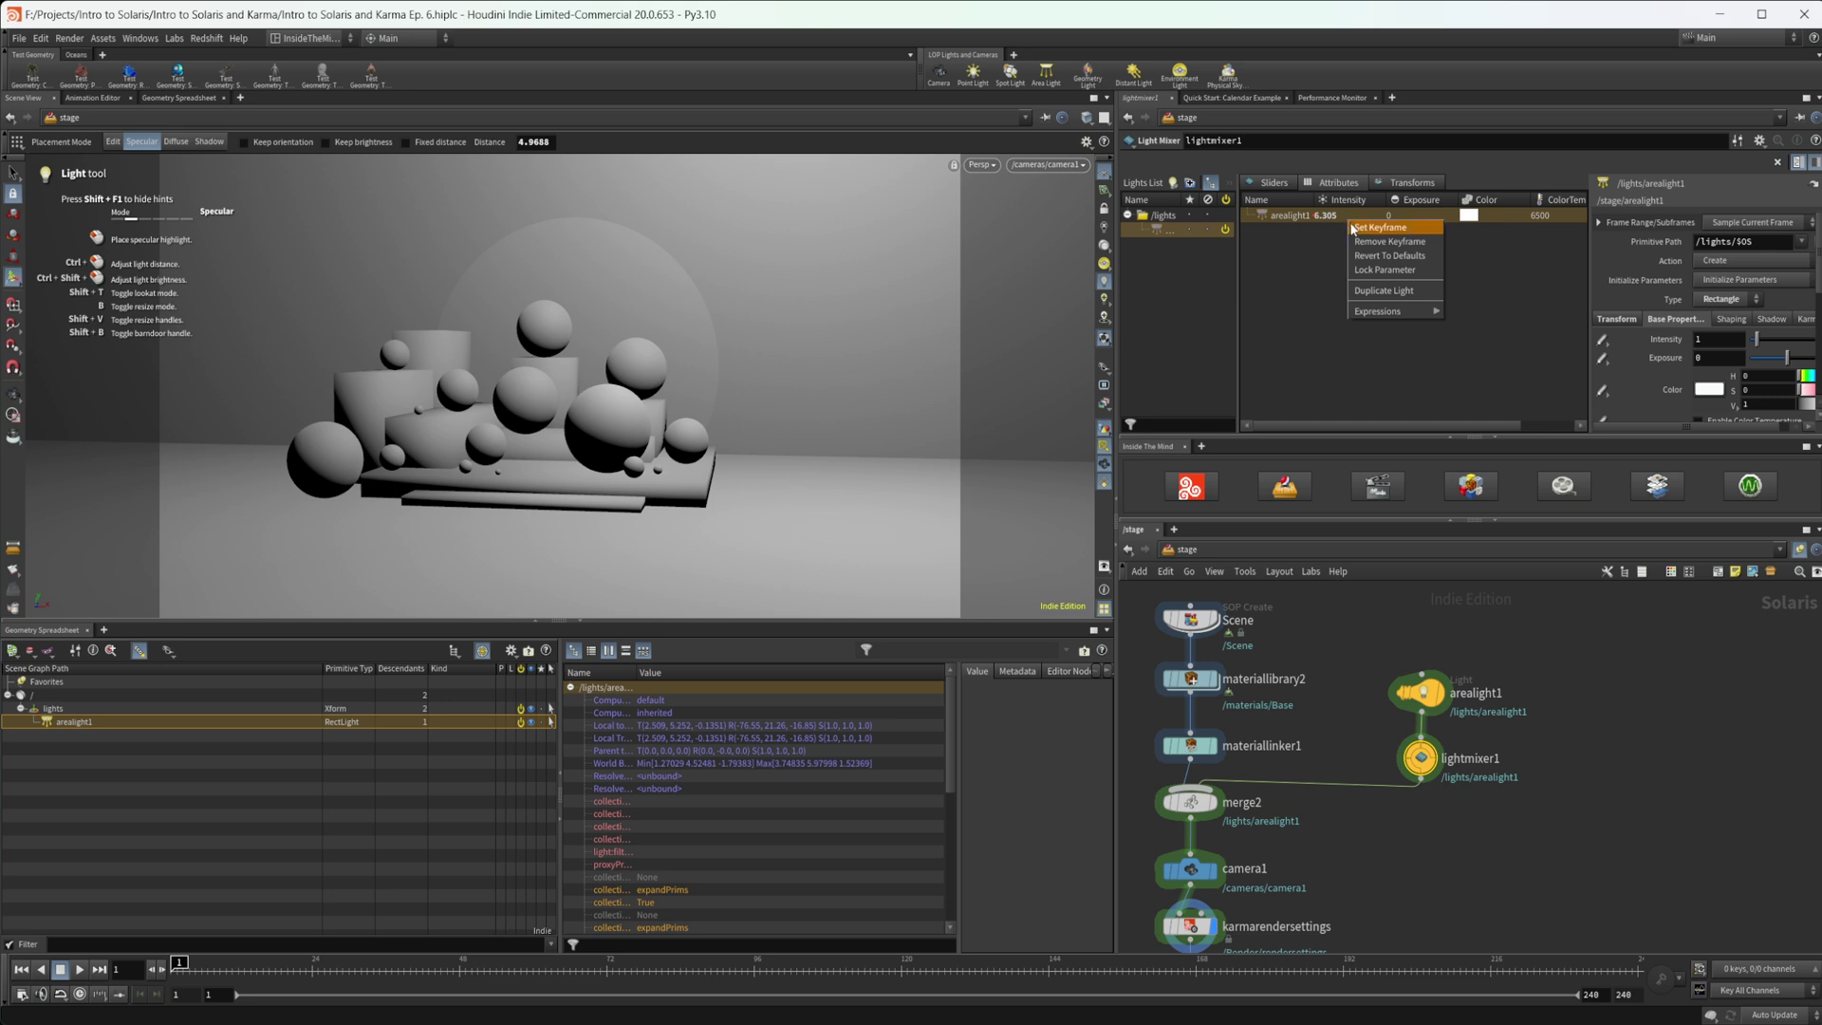
left_click(1388, 255)
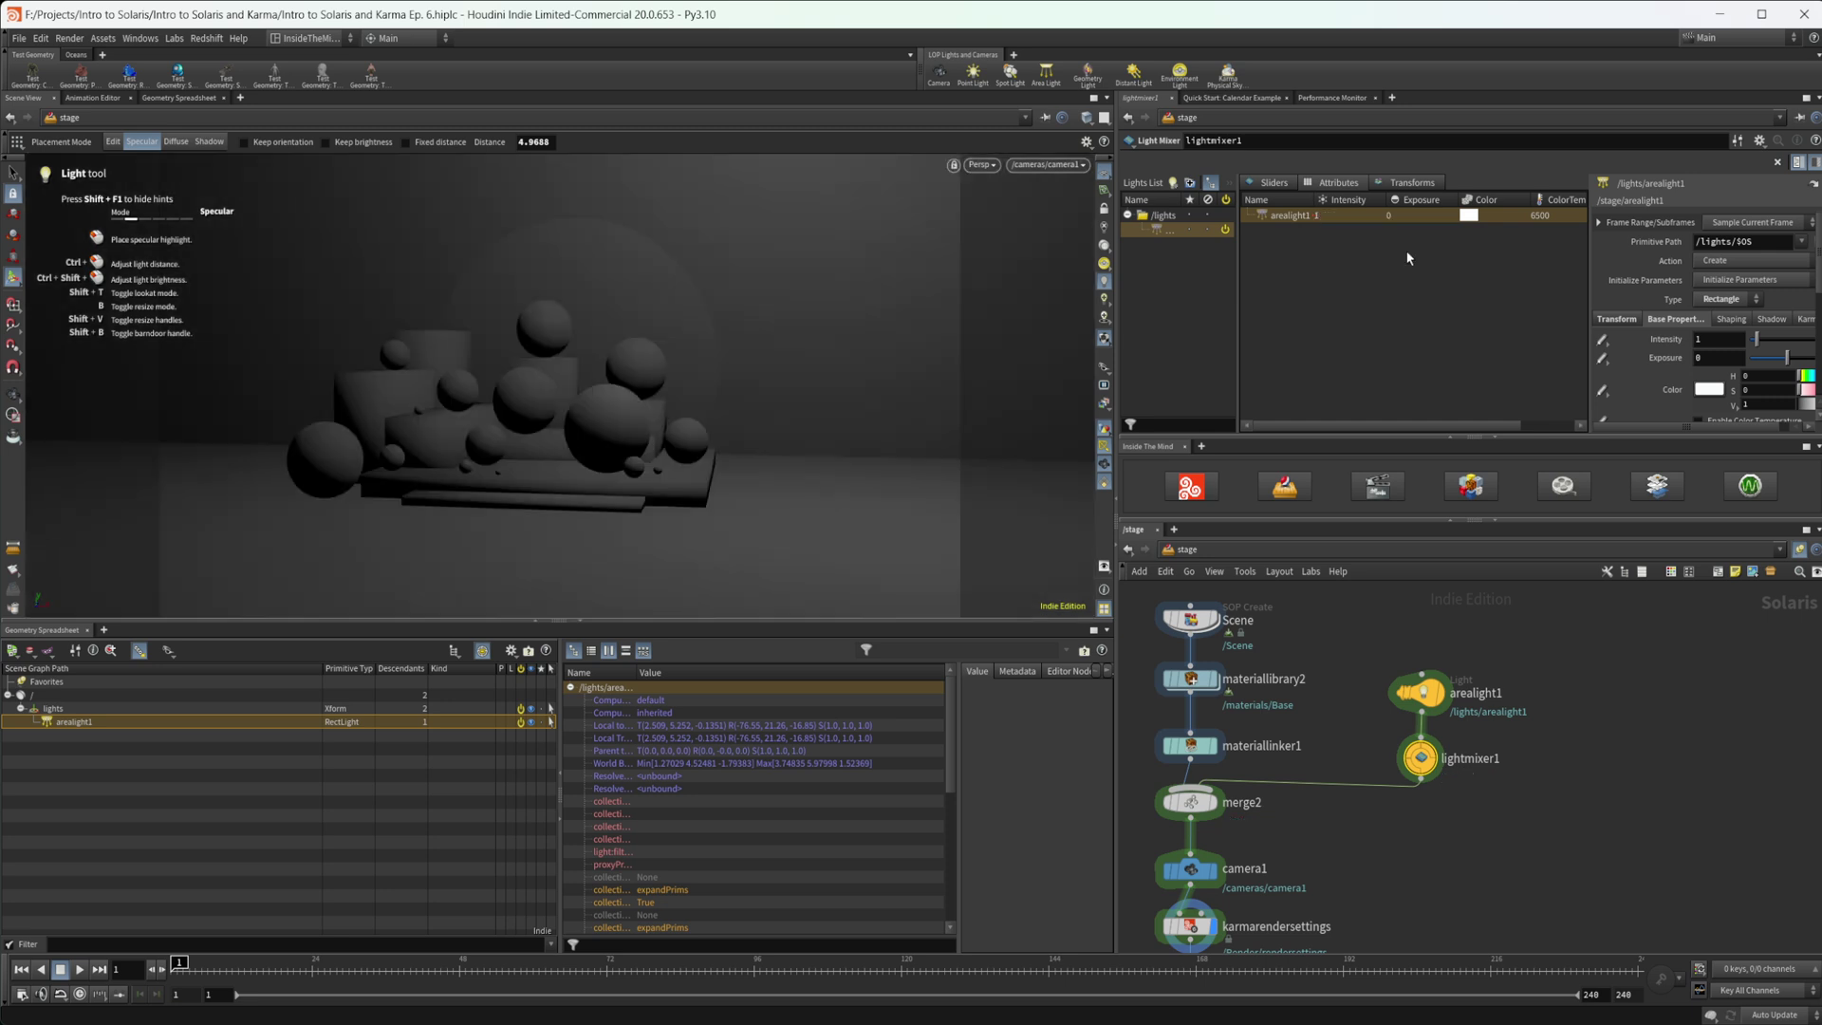
Set arealight1's base intensity to 3.88 from the mixer's parameter pane and check it on the light node with lightmixer1 bypassed
left_click_drag(1757, 338, 1781, 342)
mouse_move(1386, 738)
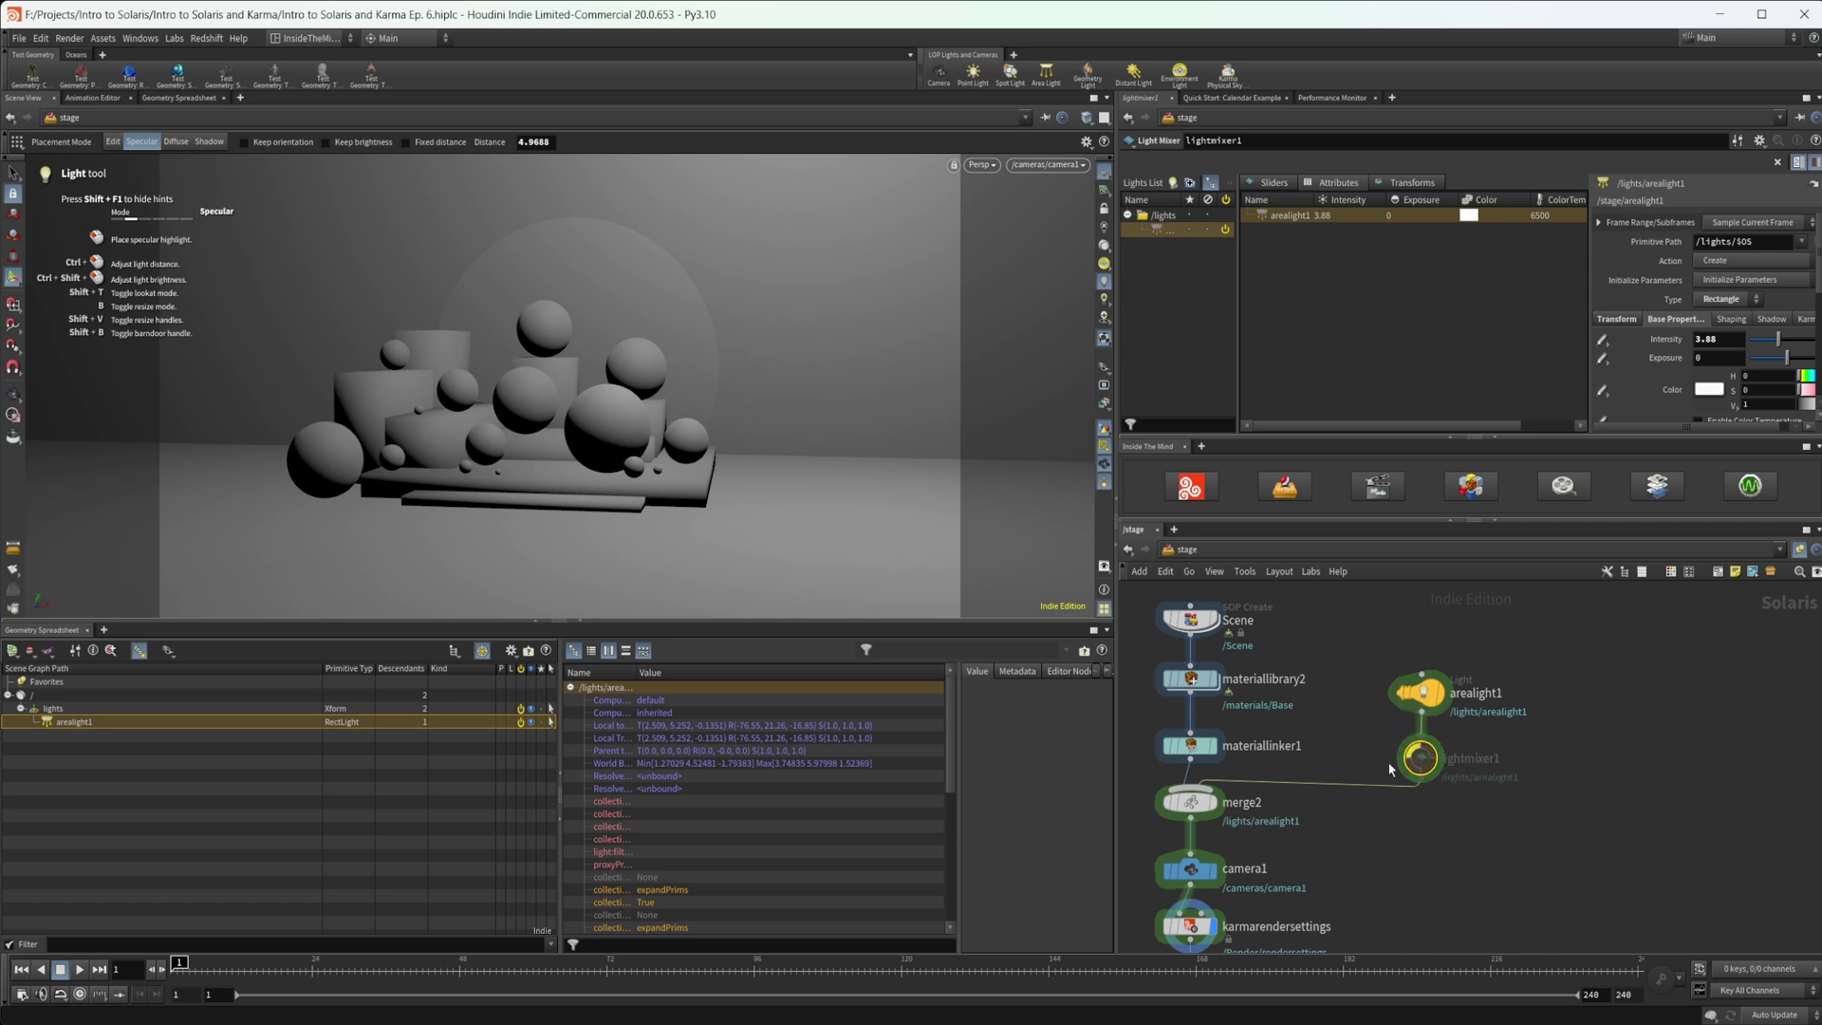
left_click(1421, 692)
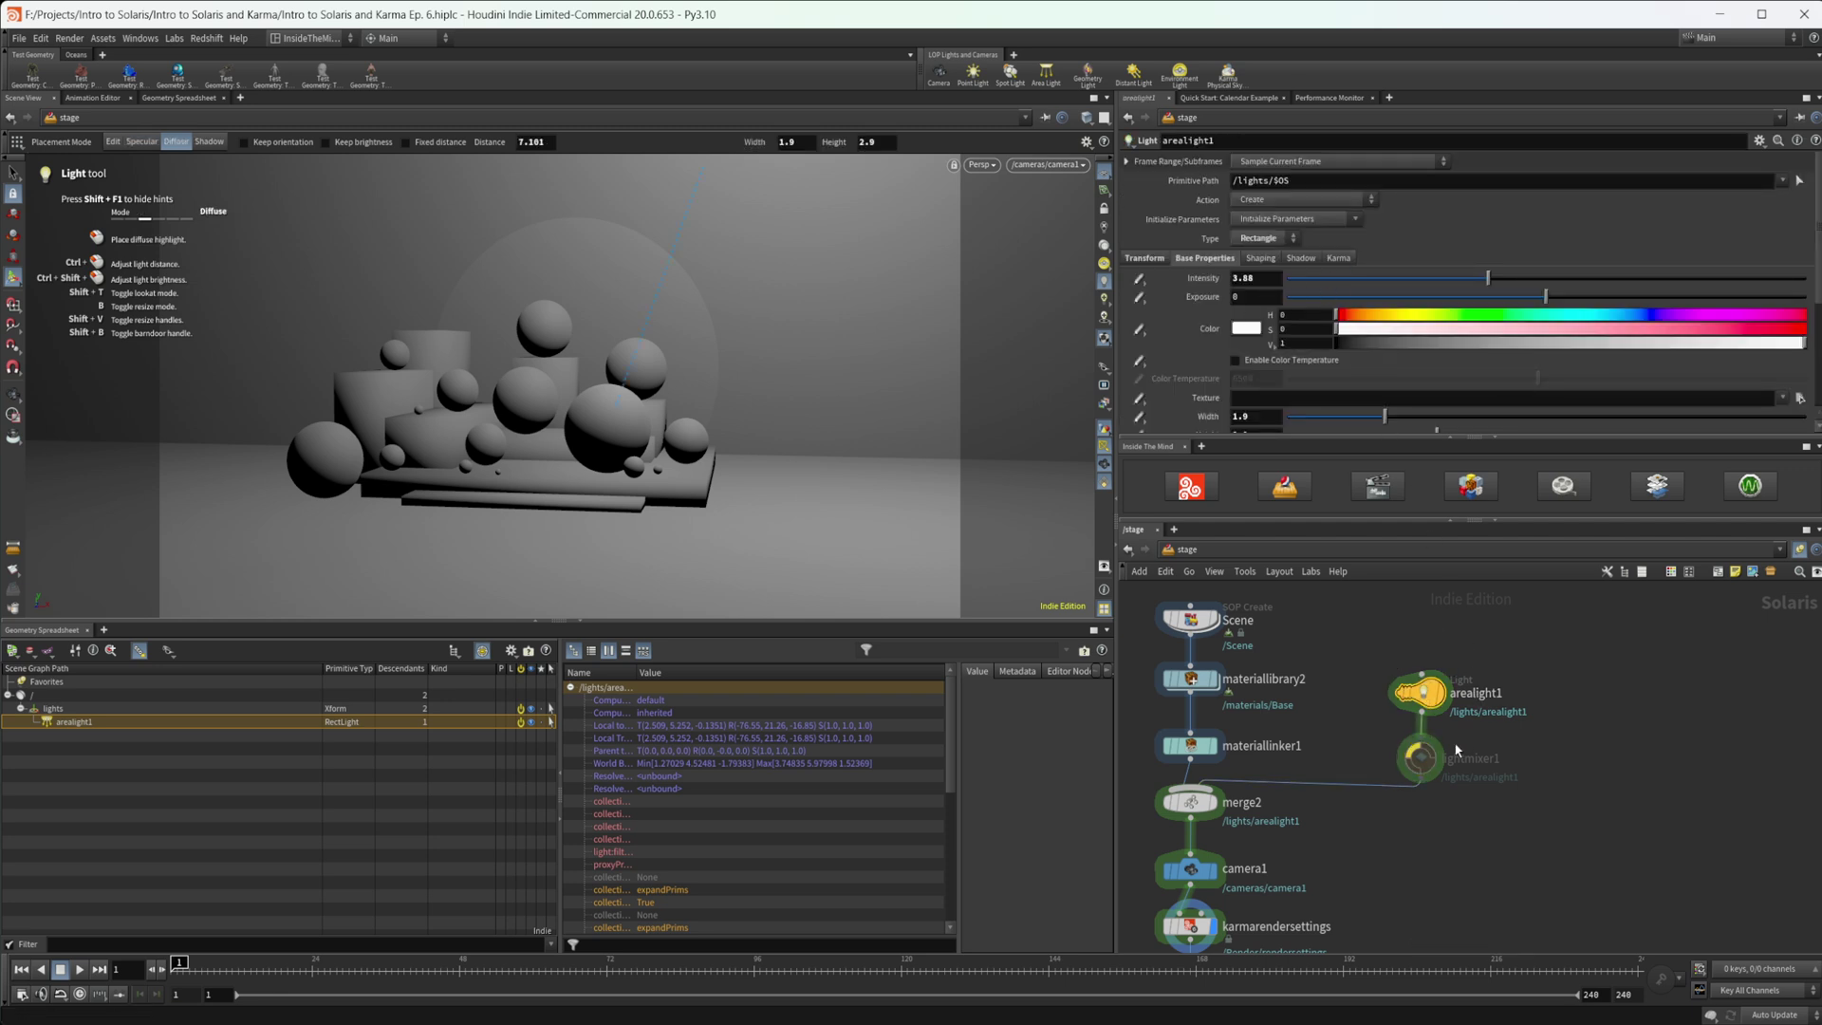
left_click(1424, 757)
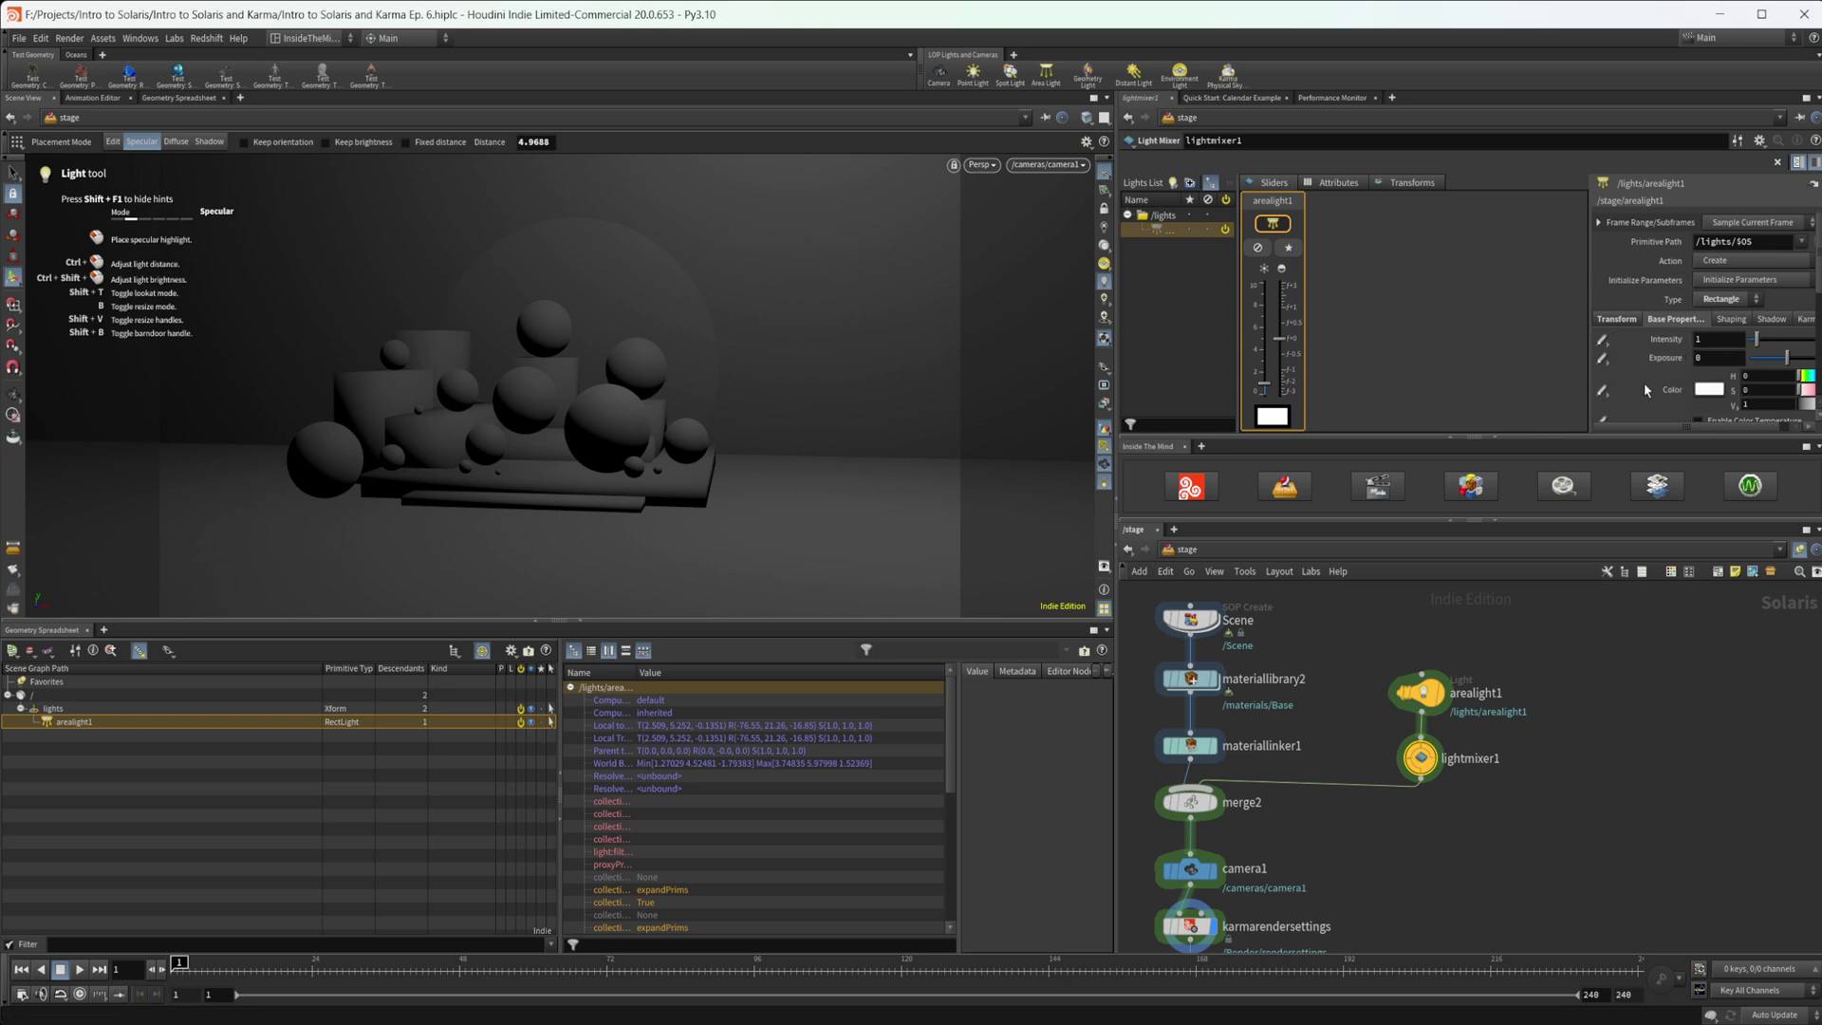
left_click(1420, 694)
left_click(1425, 758)
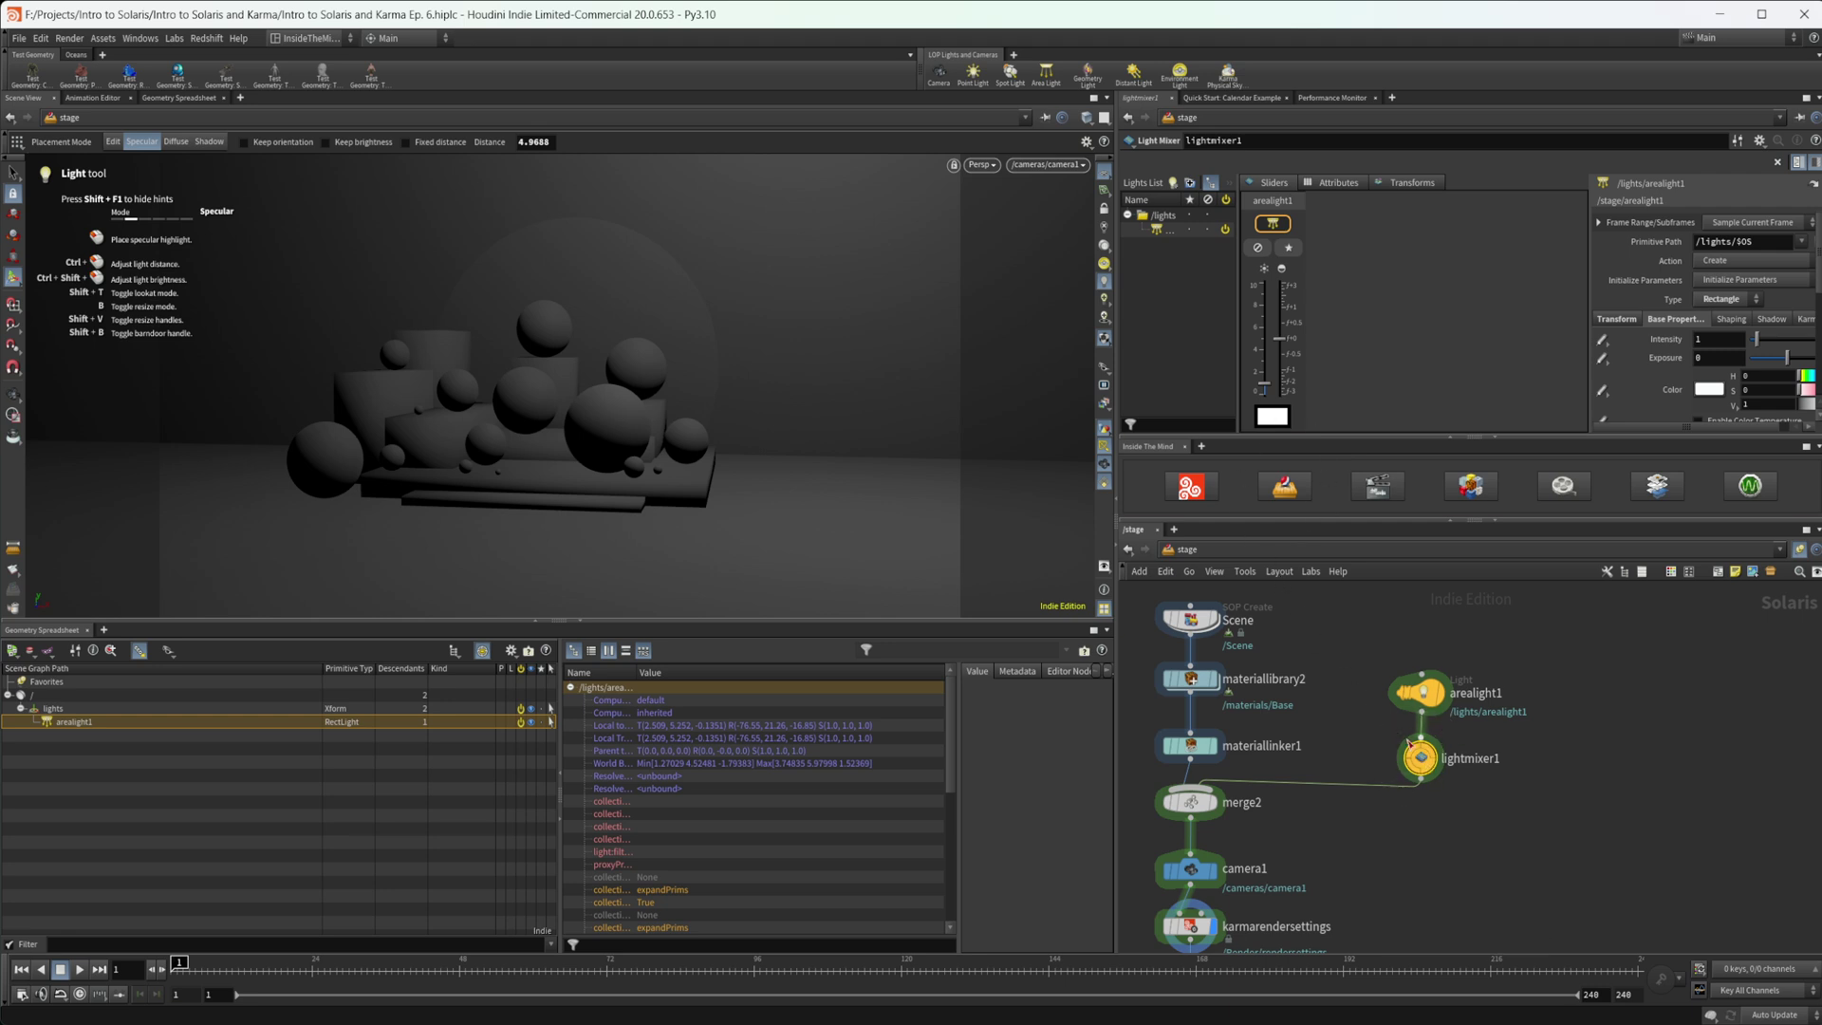
mouse_move(1437, 767)
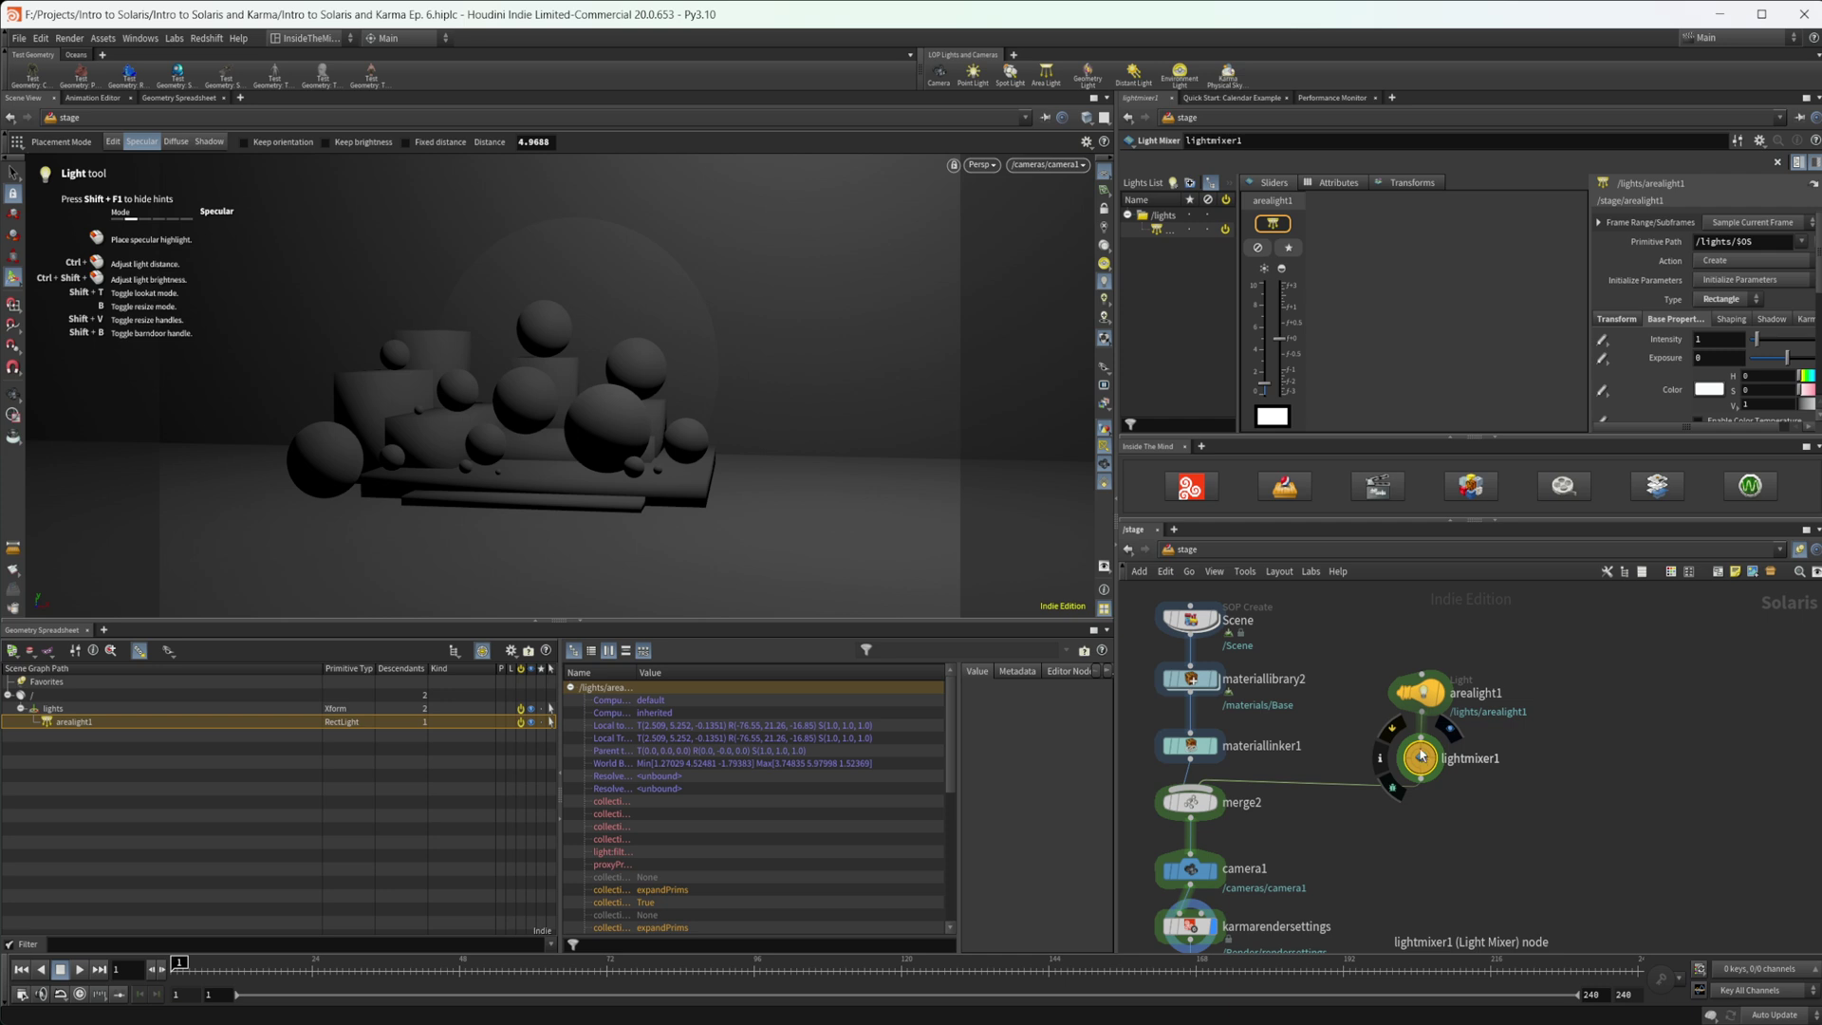
mouse_move(1433, 692)
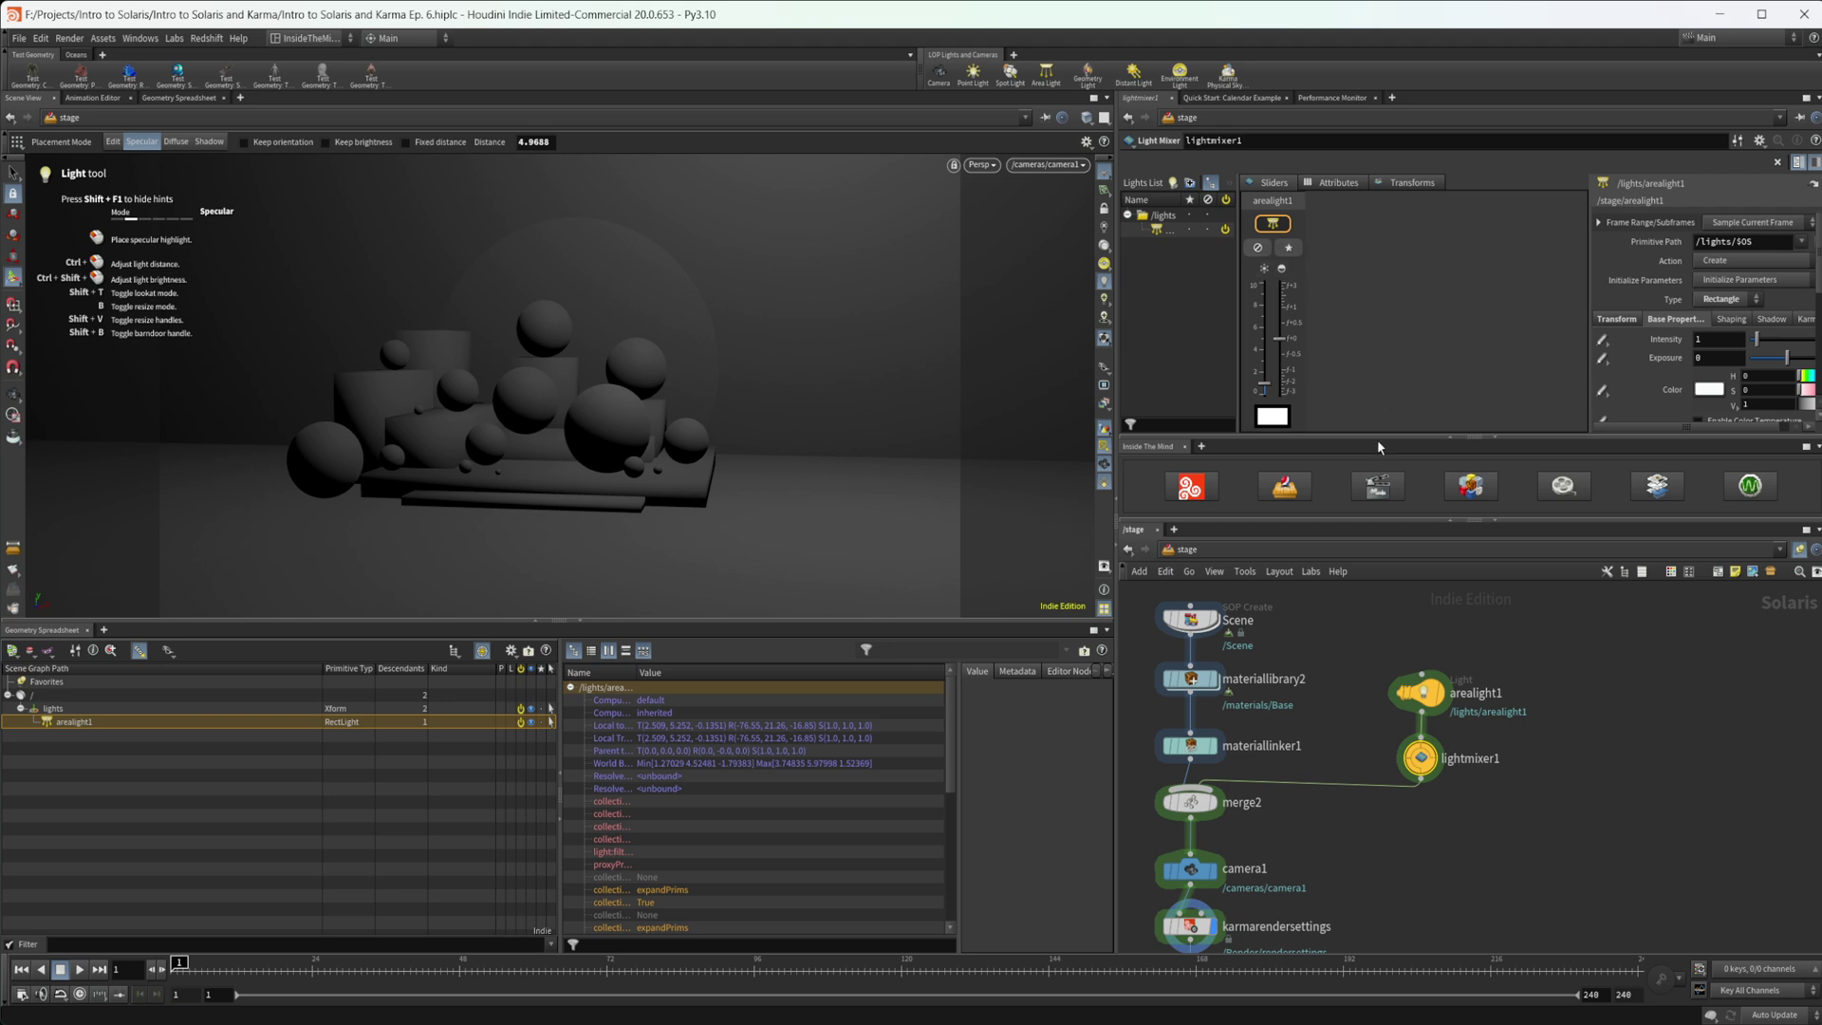
Set arealight1's color override in the light mixer to red, FF0000
left_click(1273, 416)
left_click(1286, 320)
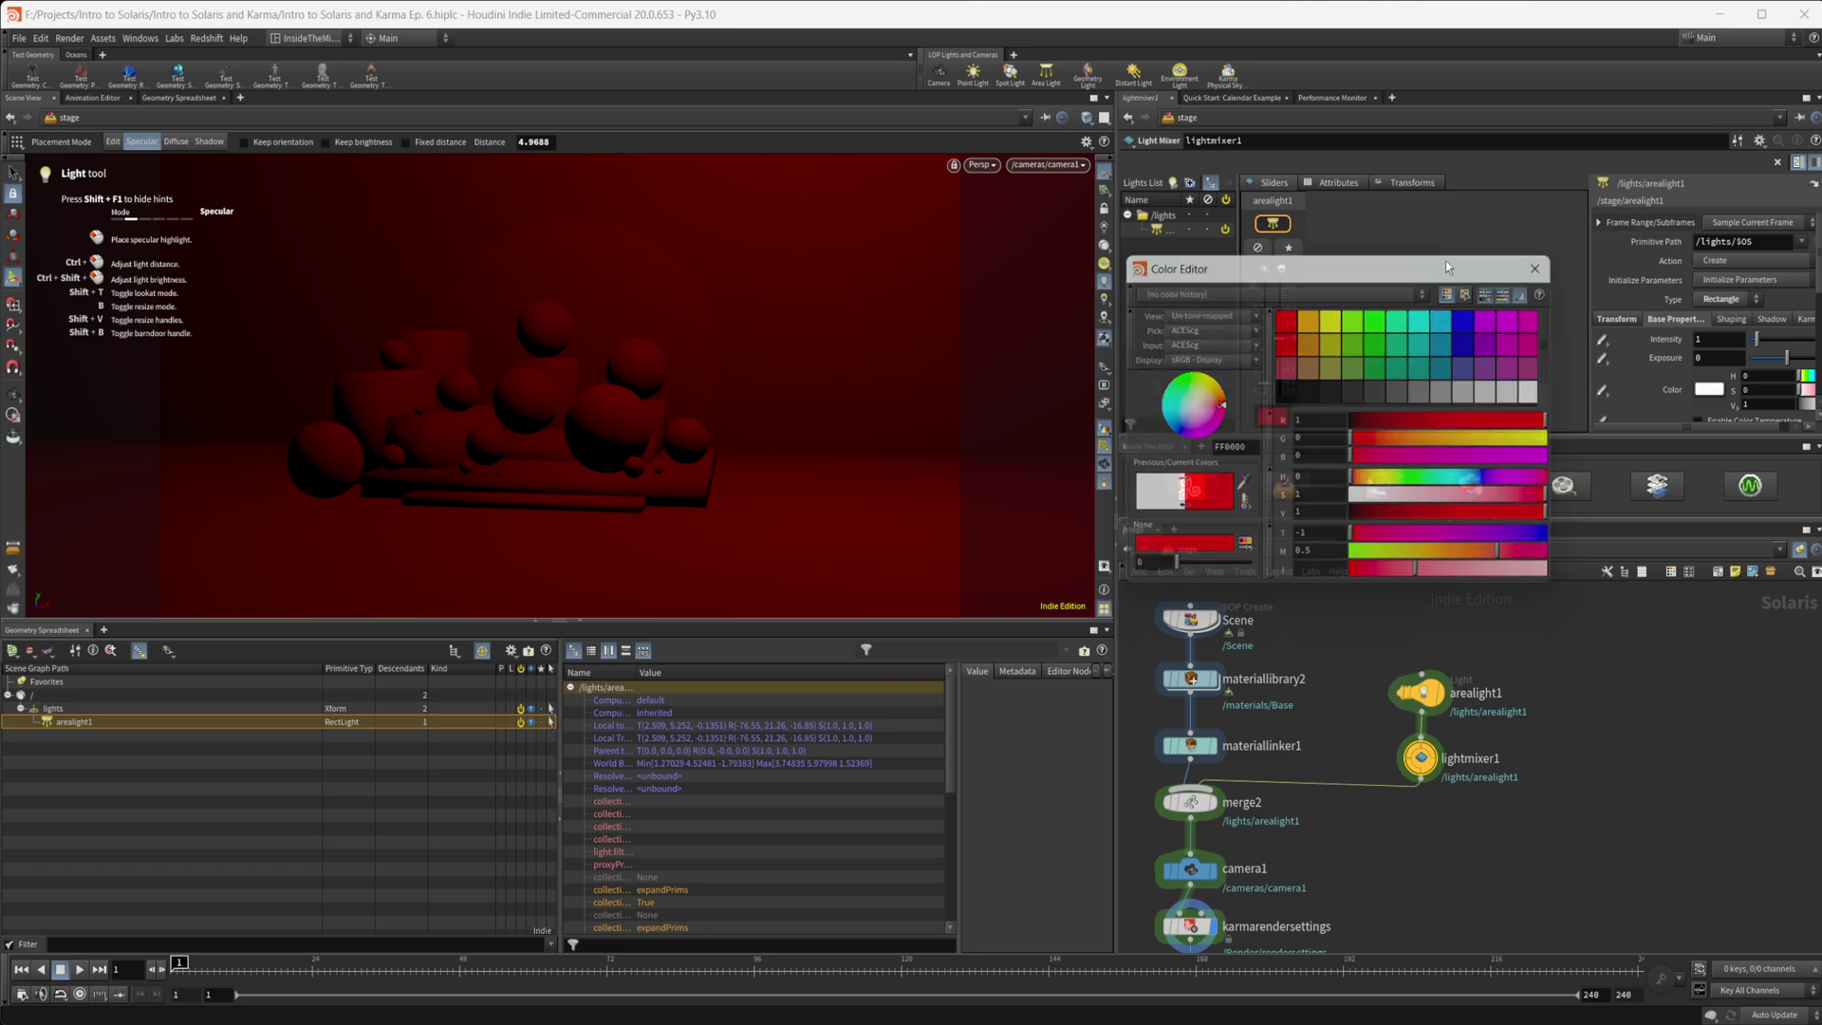
Toggle arealight1's mute and solo states on and off in the light mixer
left_click(1258, 248)
left_click(1258, 248)
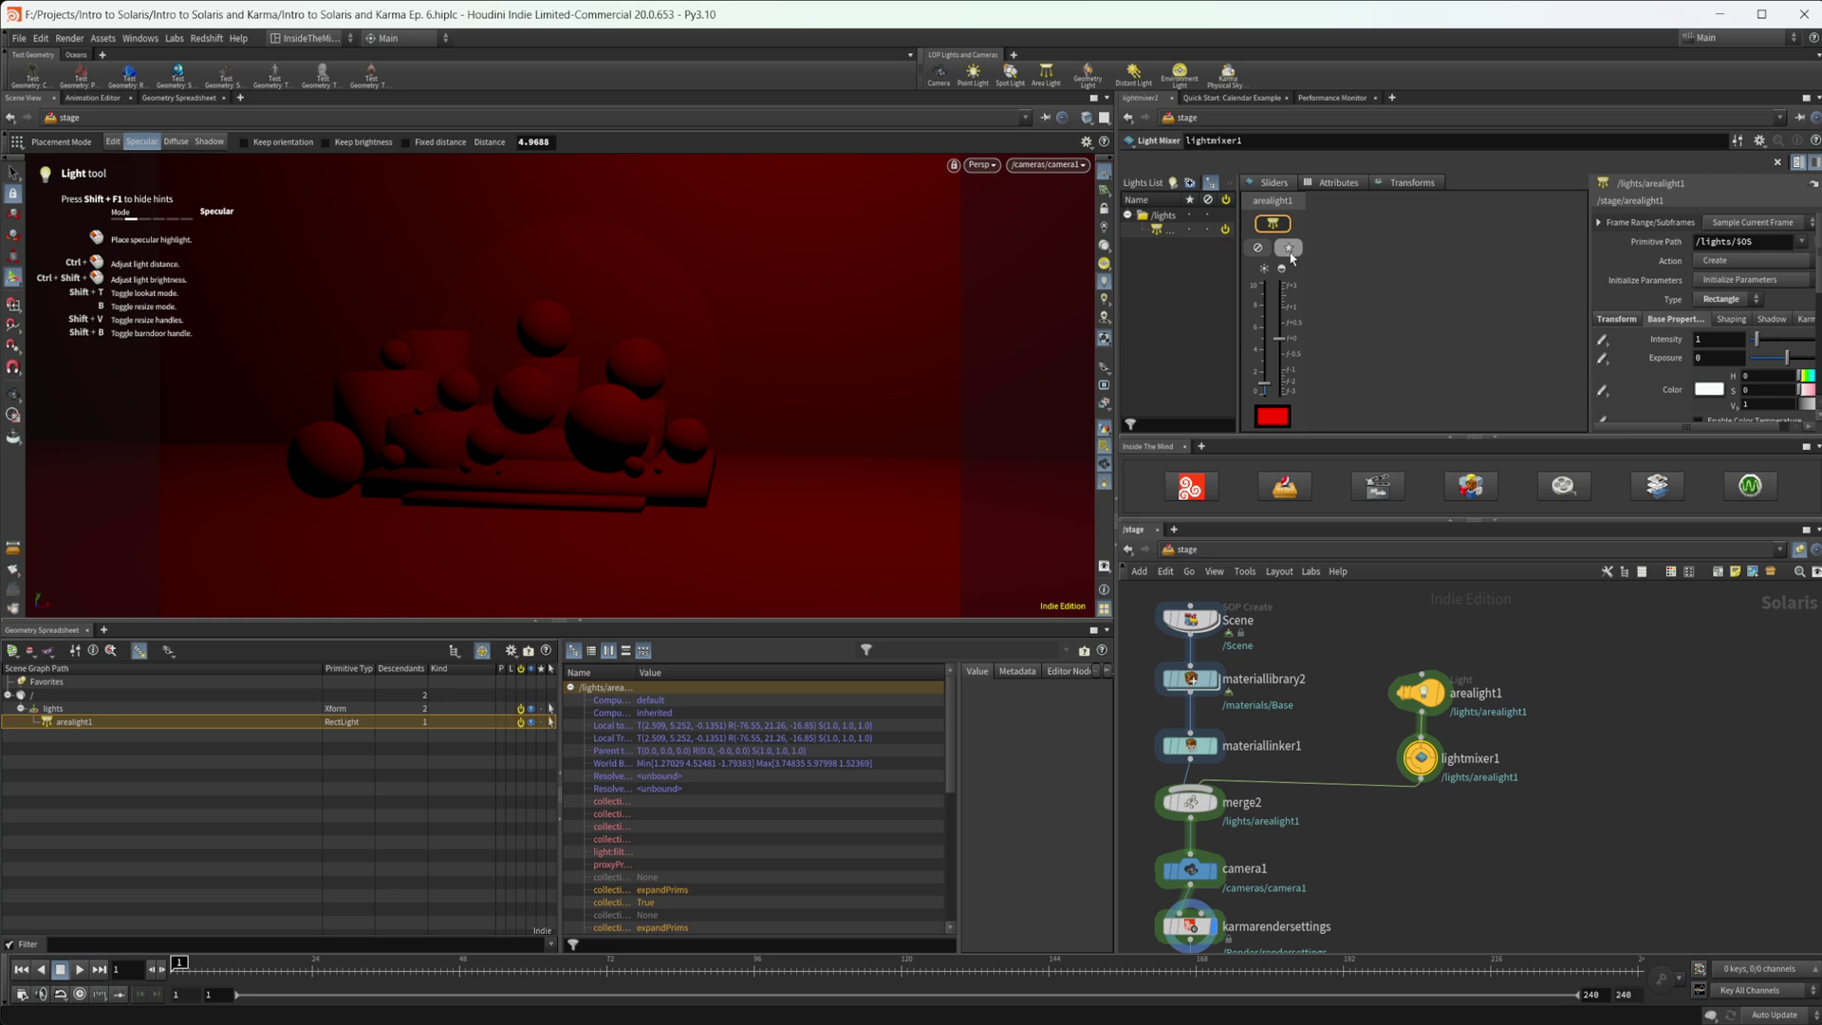
left_click(1291, 251)
left_click(1291, 251)
Revert arealight1's color override in the light mixer's attributes to the default
left_click(1334, 182)
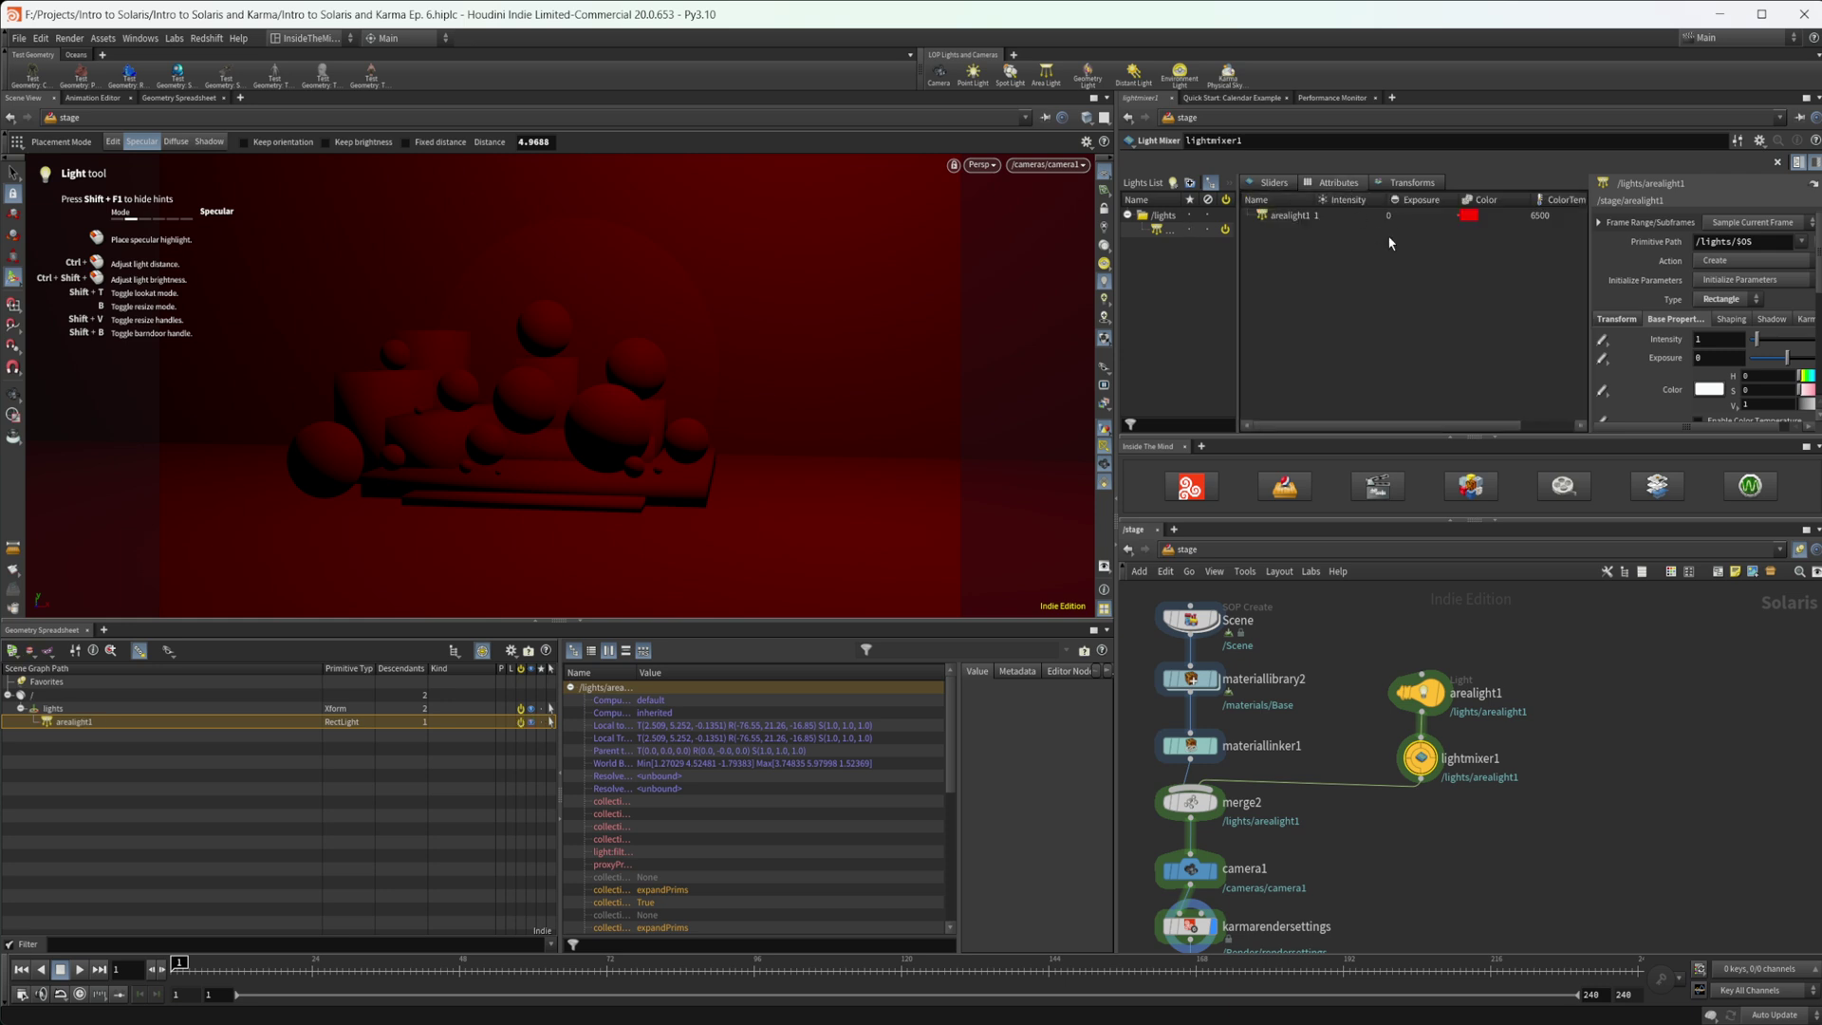
right_click(1466, 215)
left_click(1528, 252)
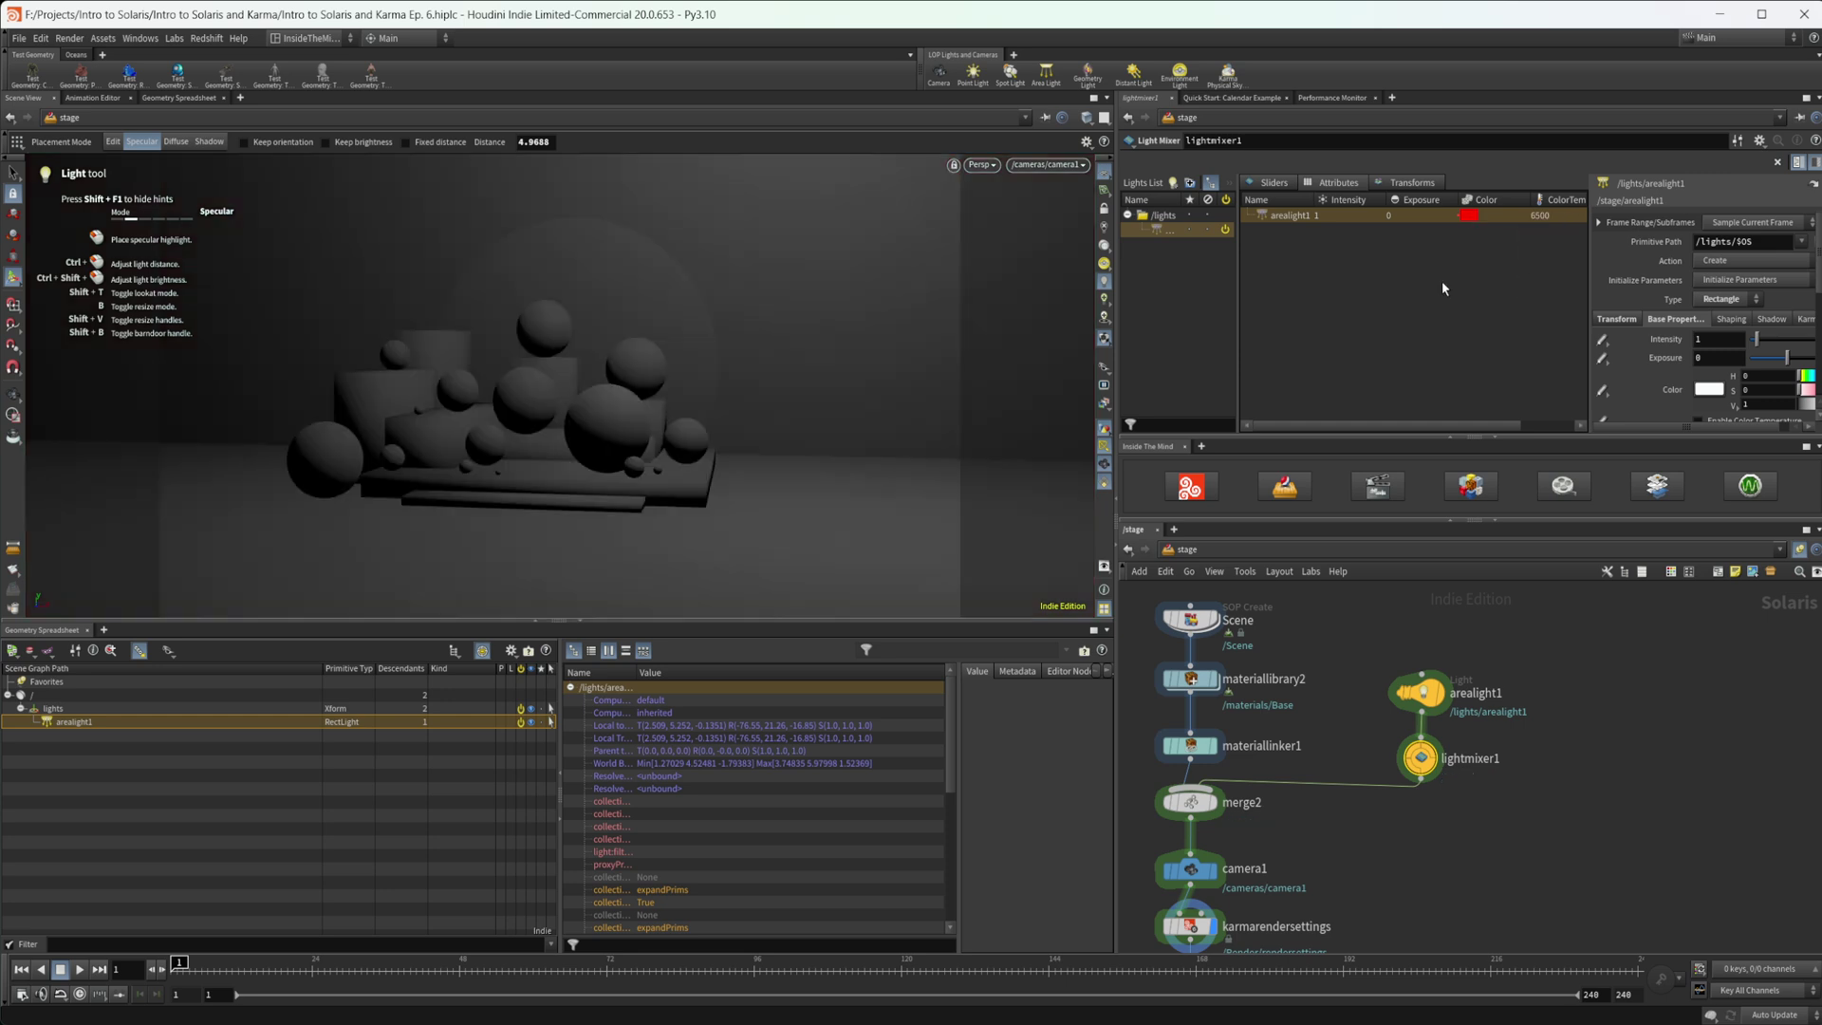
Review arealight1's transforms, intensity and color overrides in the light mixer
left_click(1393, 189)
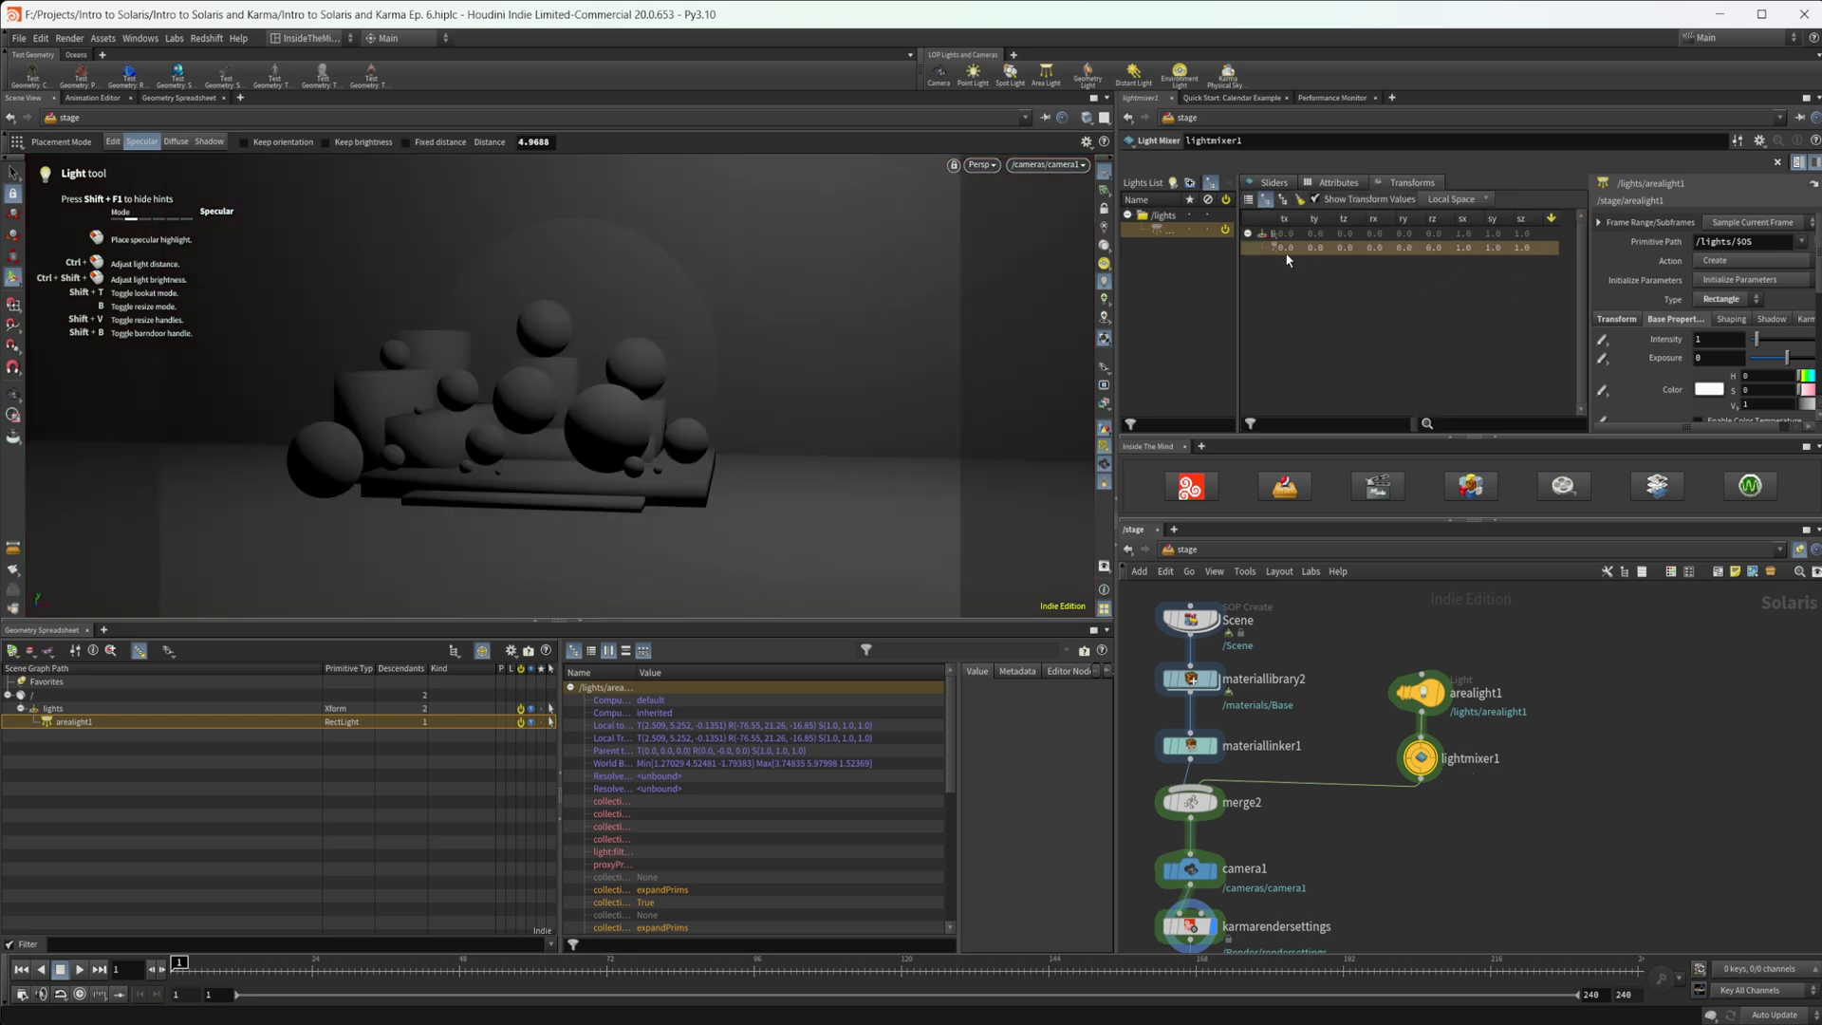
left_click(1334, 182)
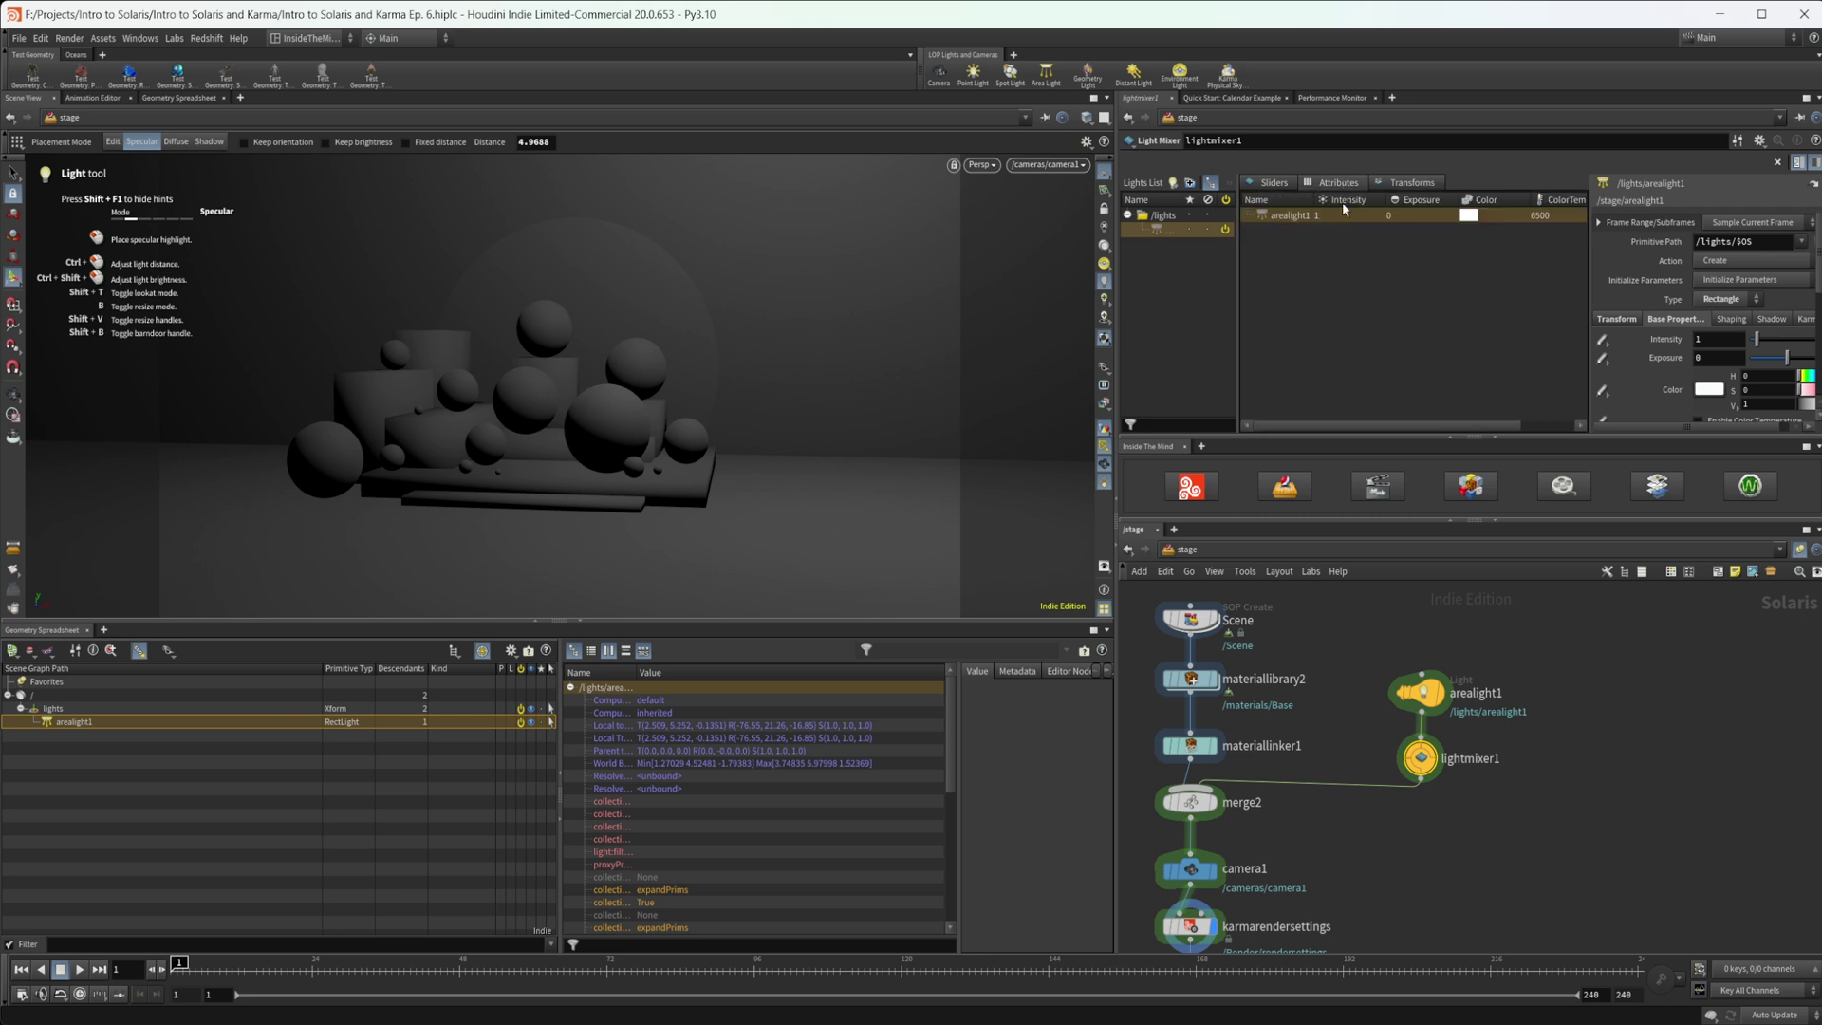
double_click(1339, 216)
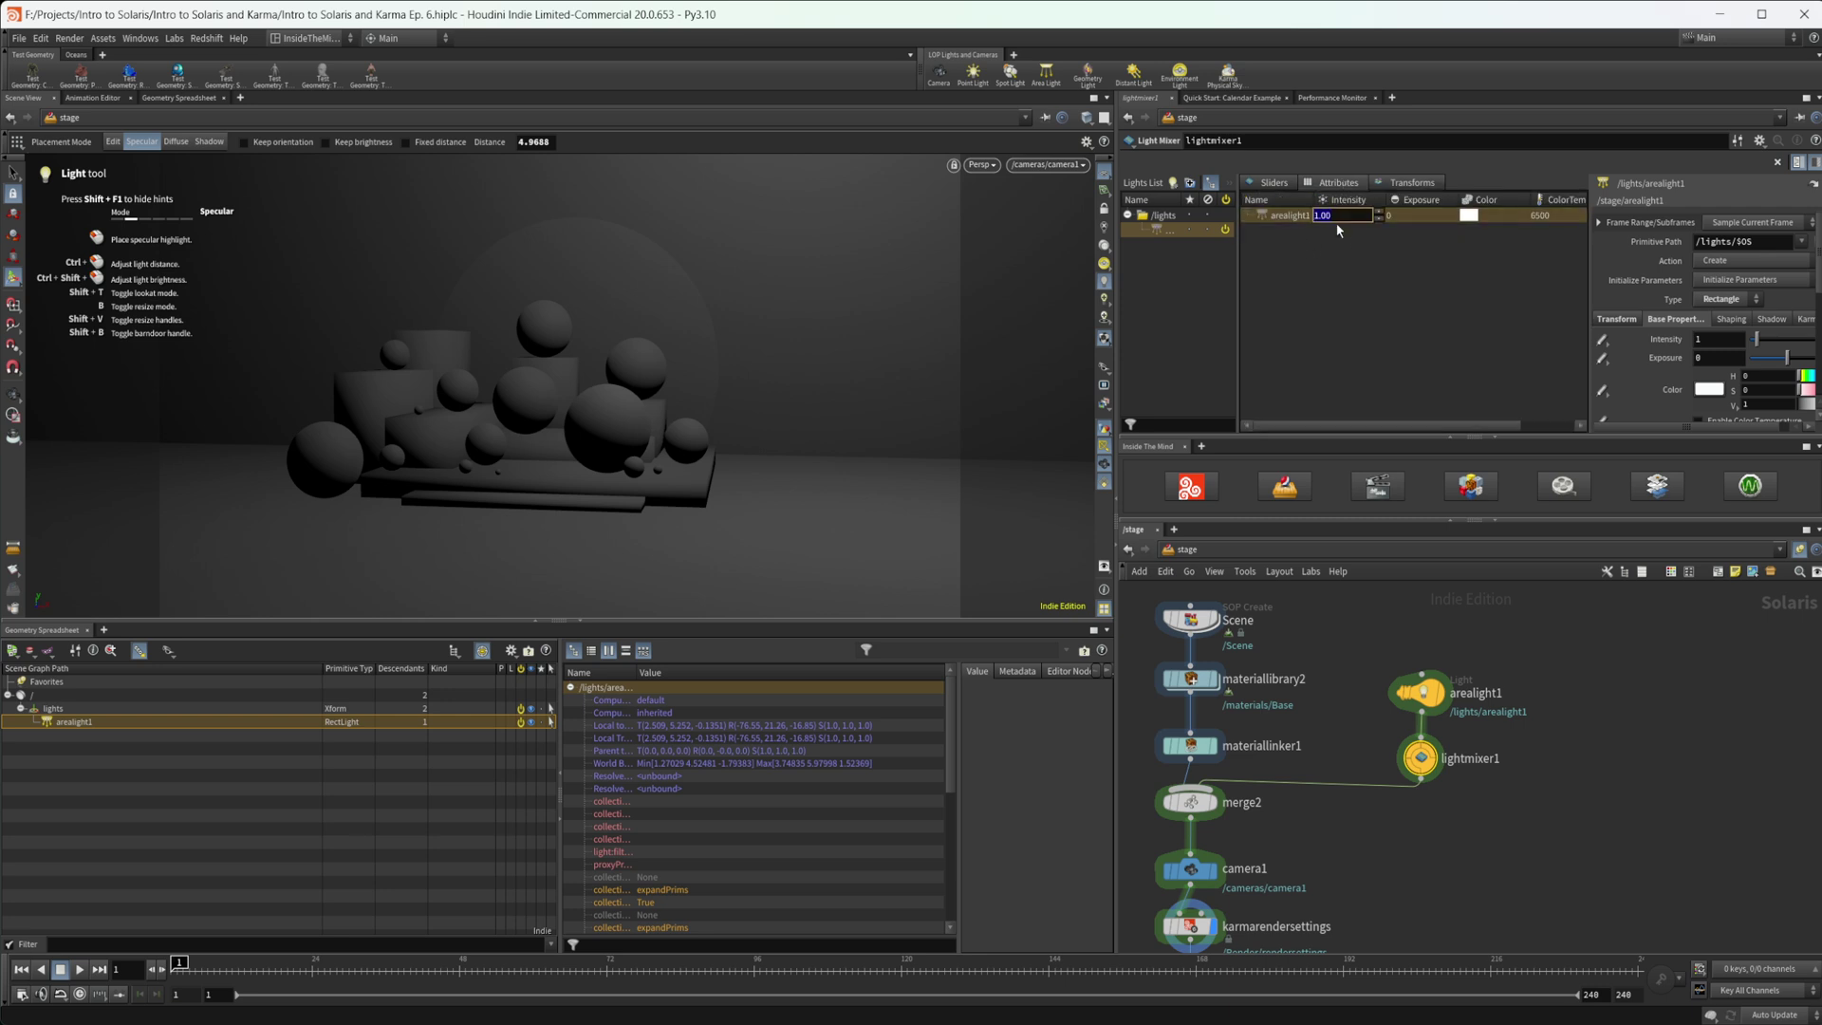
left_click(1467, 216)
left_click(1538, 268)
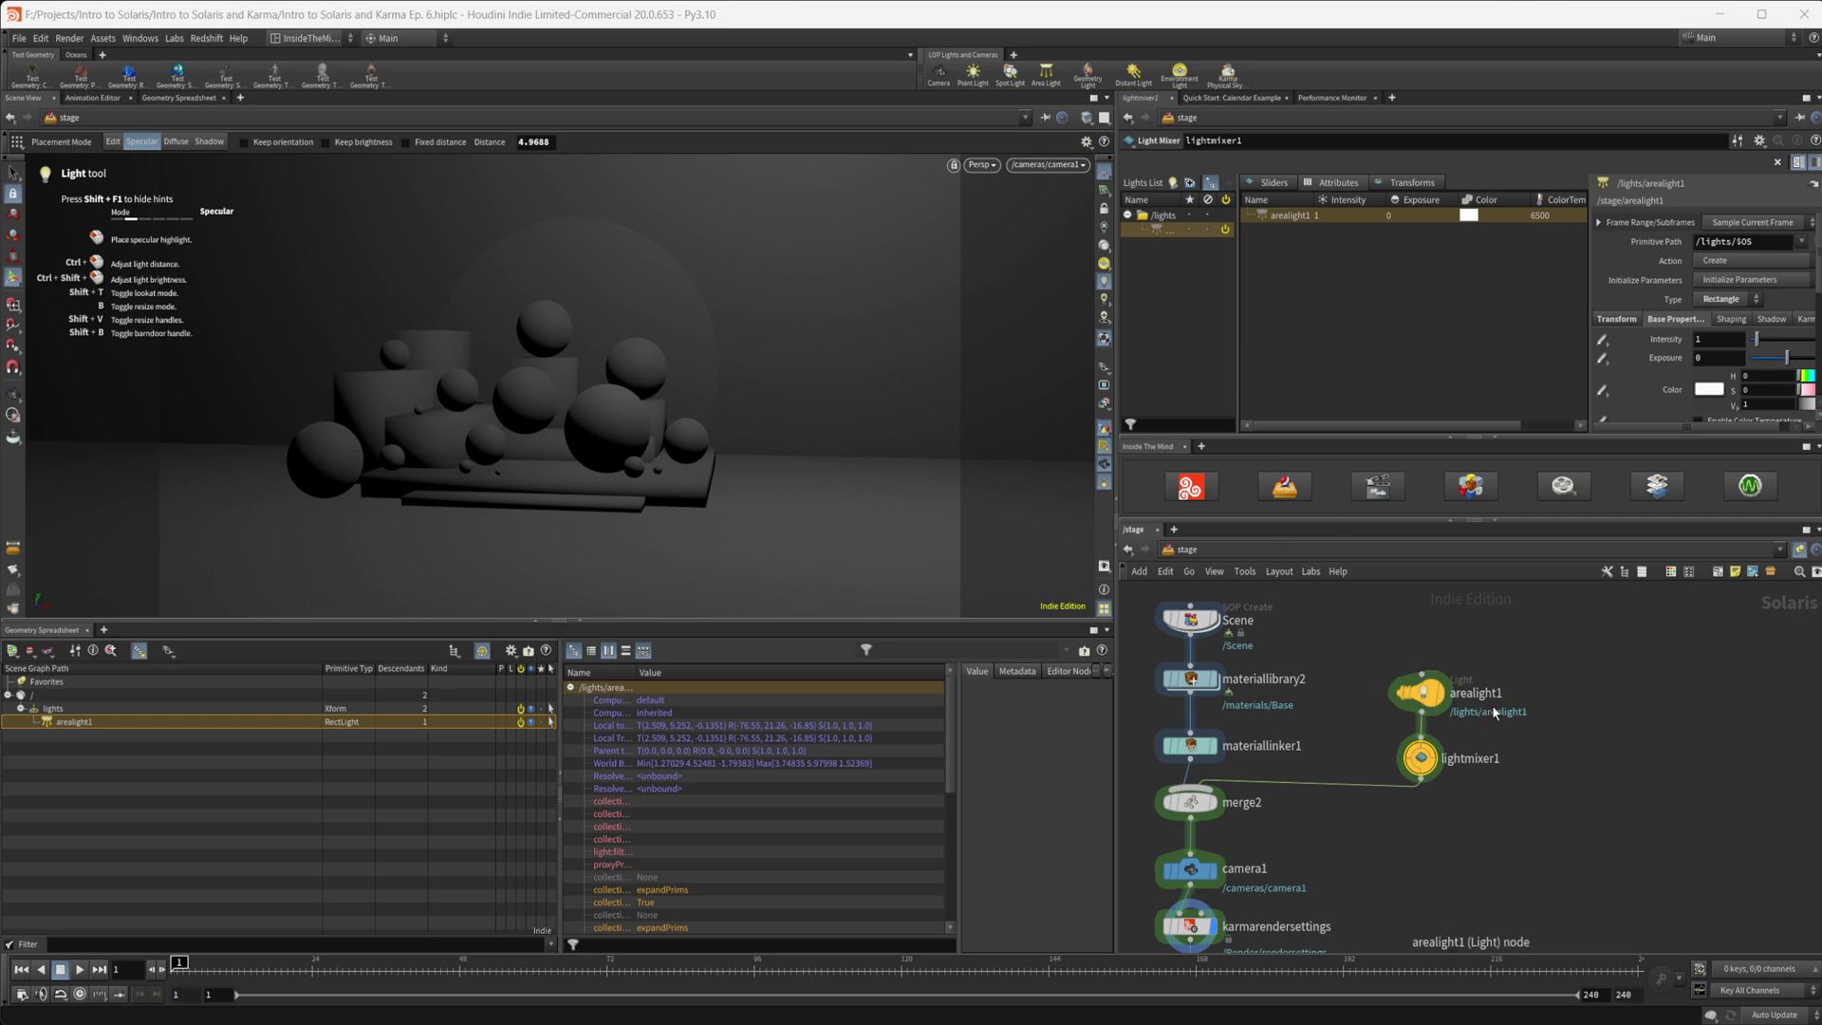
Move the arealight1 node higher above lightmixer1 in the network and select it for editing
middle_click_drag(1429, 703, 1390, 792)
left_click_drag(1390, 792, 1388, 657)
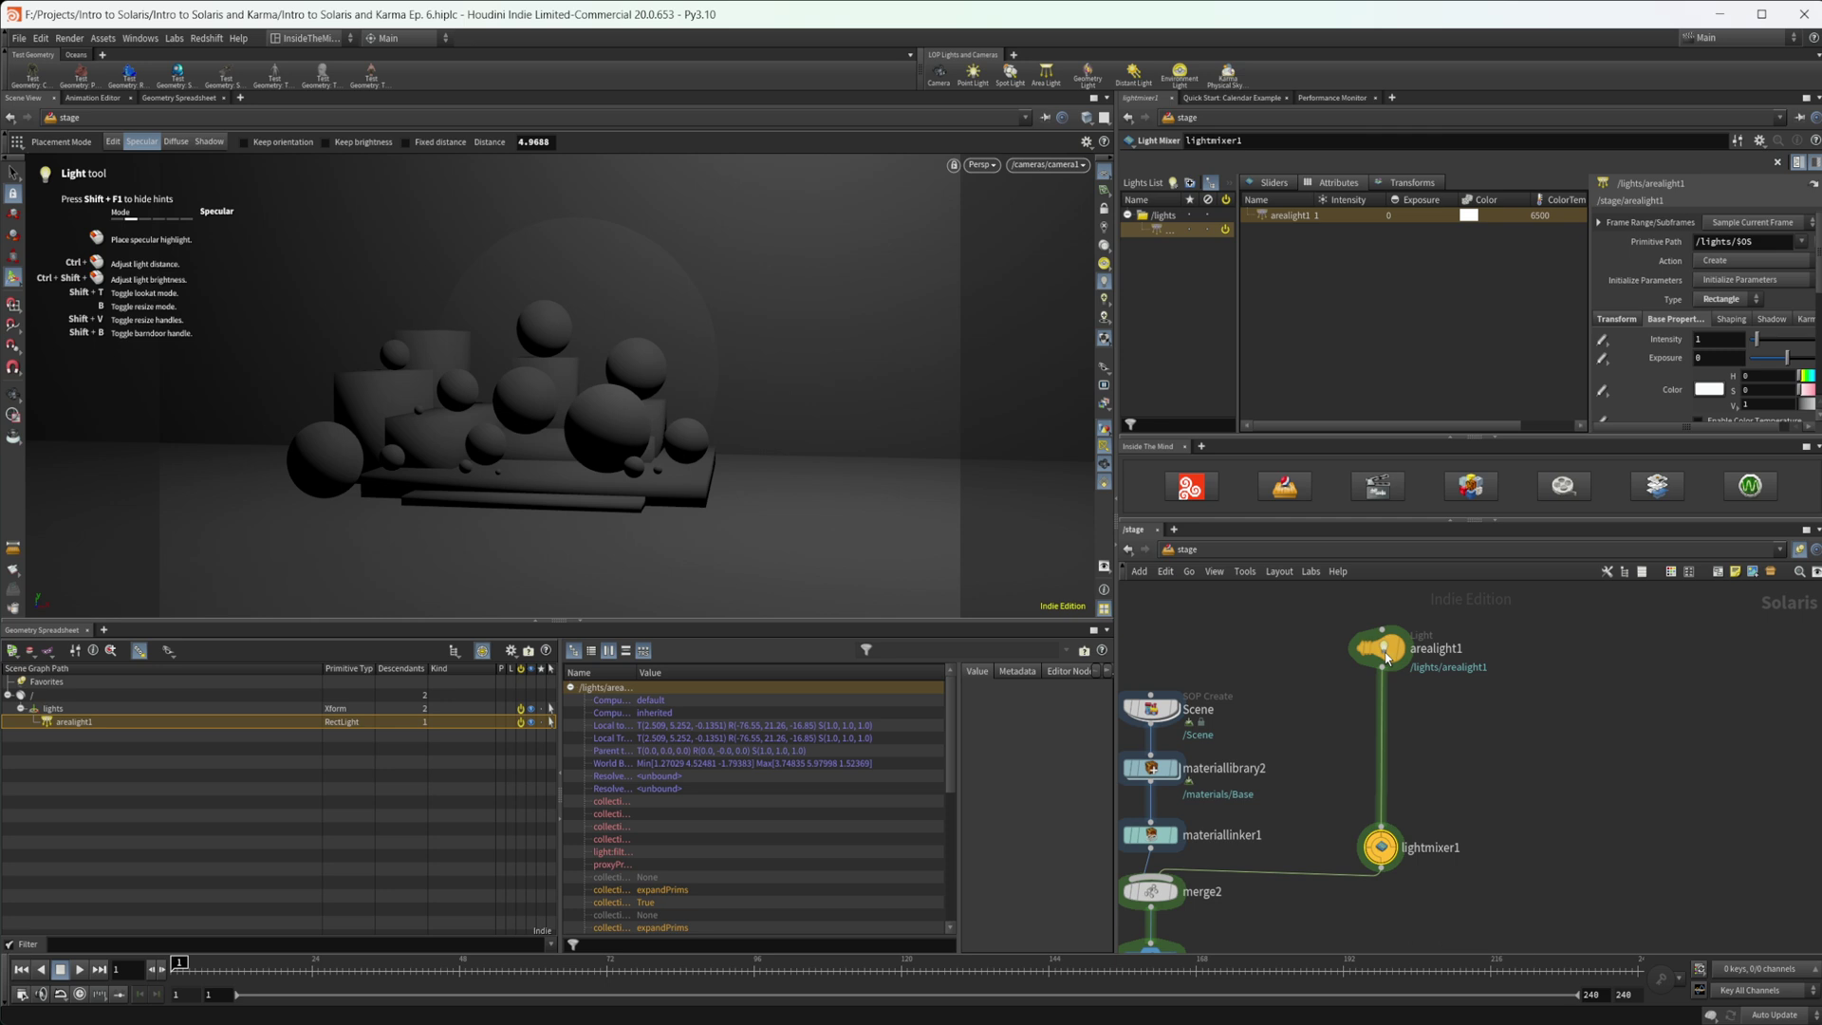
left_click(1385, 652)
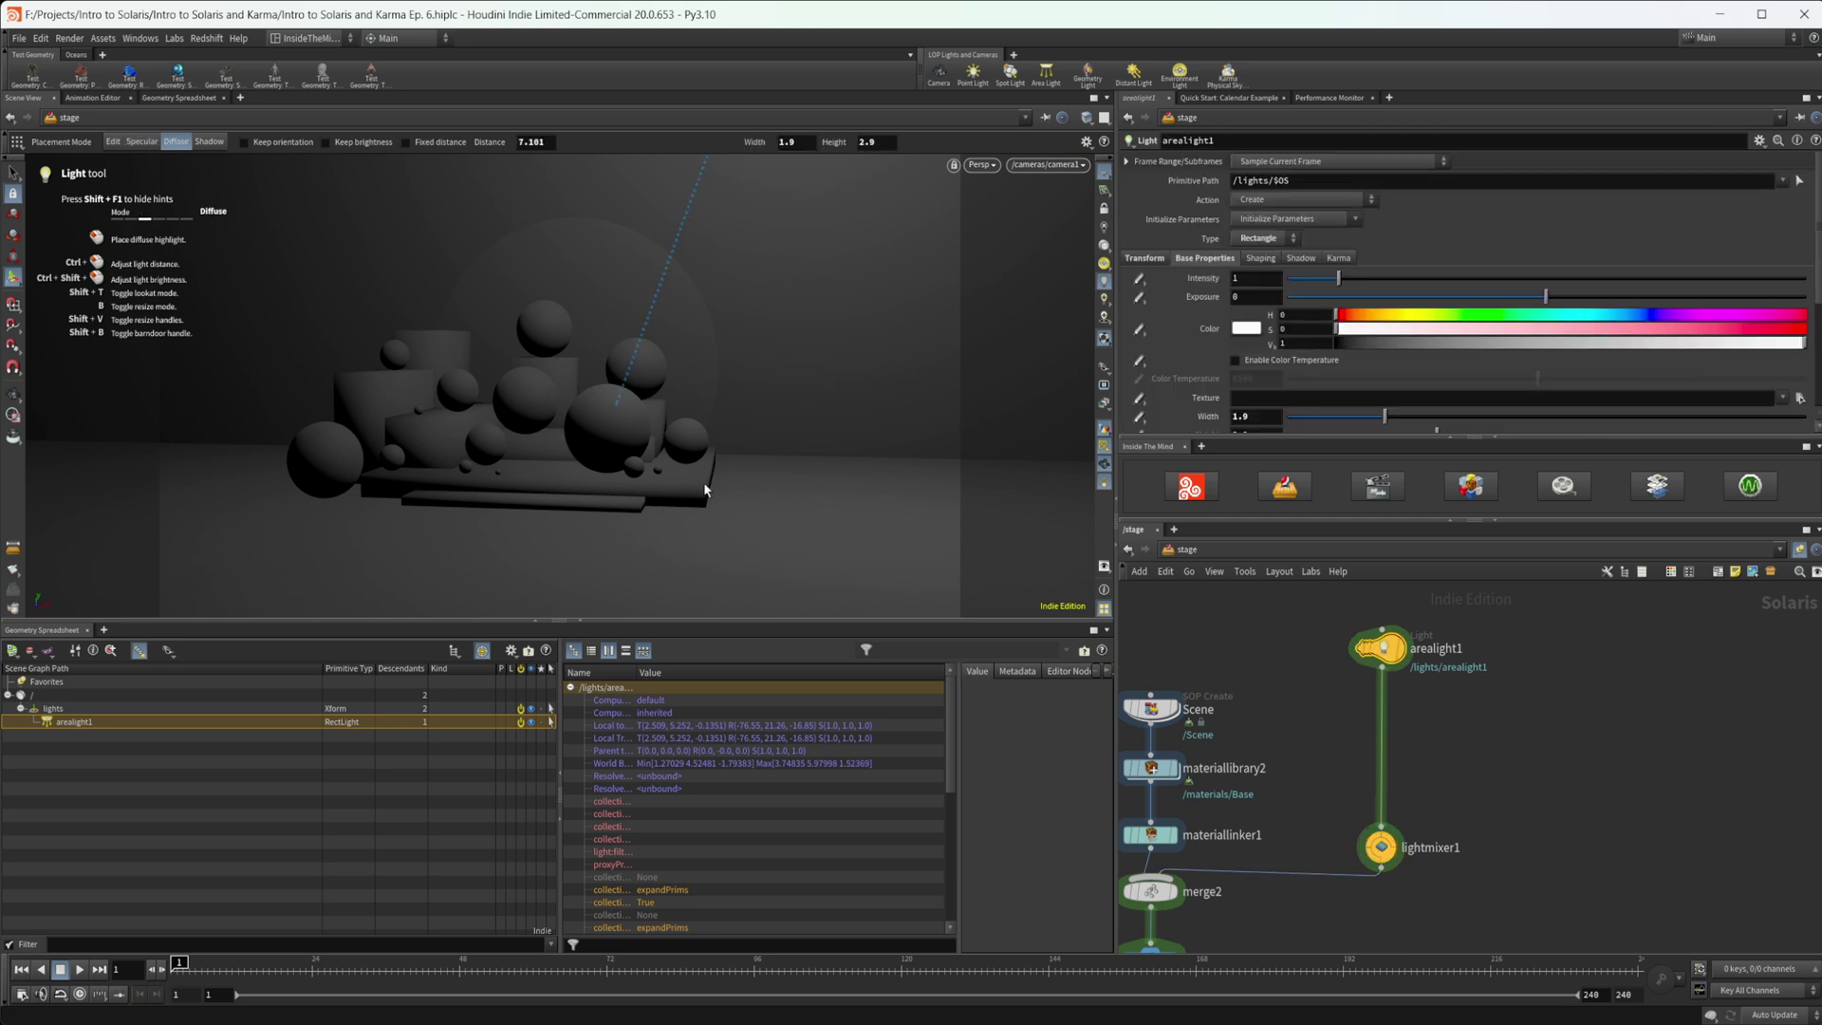
Place arealight1 above the sculpture using the Light tool's Diffuse placement mode
key("Escape")
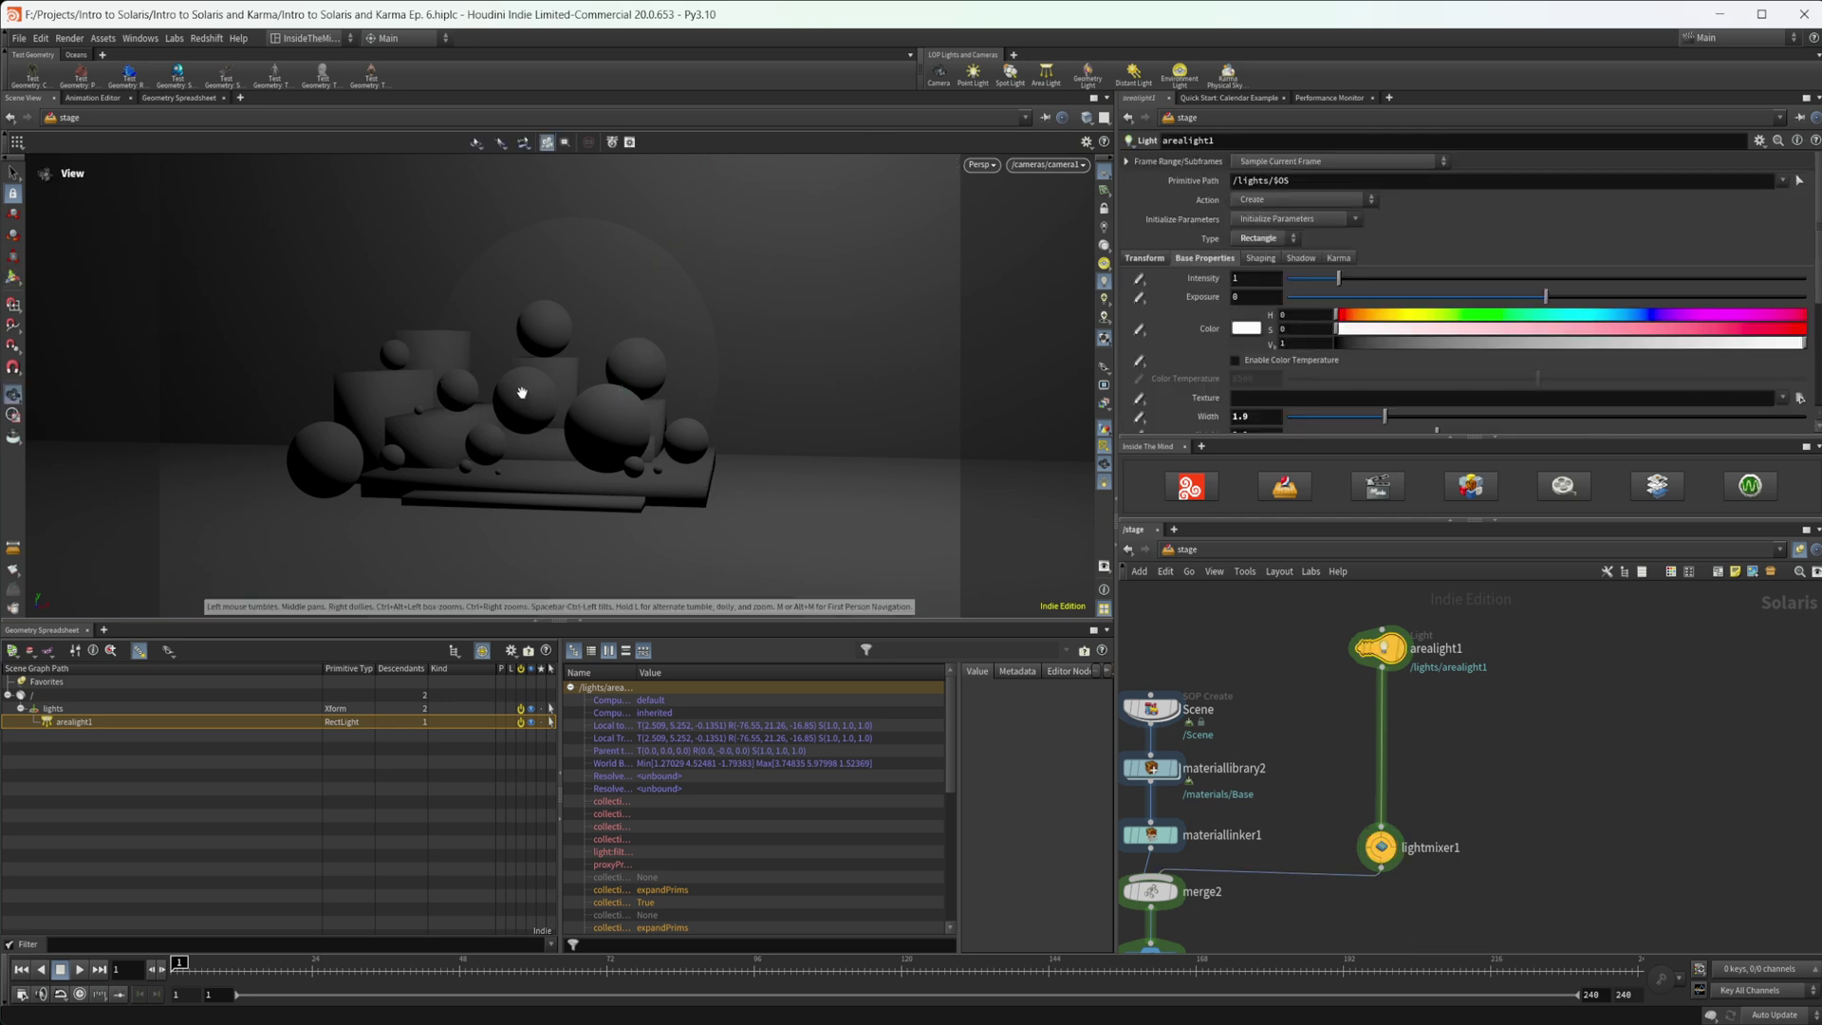
left_click_drag(532, 386, 492, 421)
key("Return")
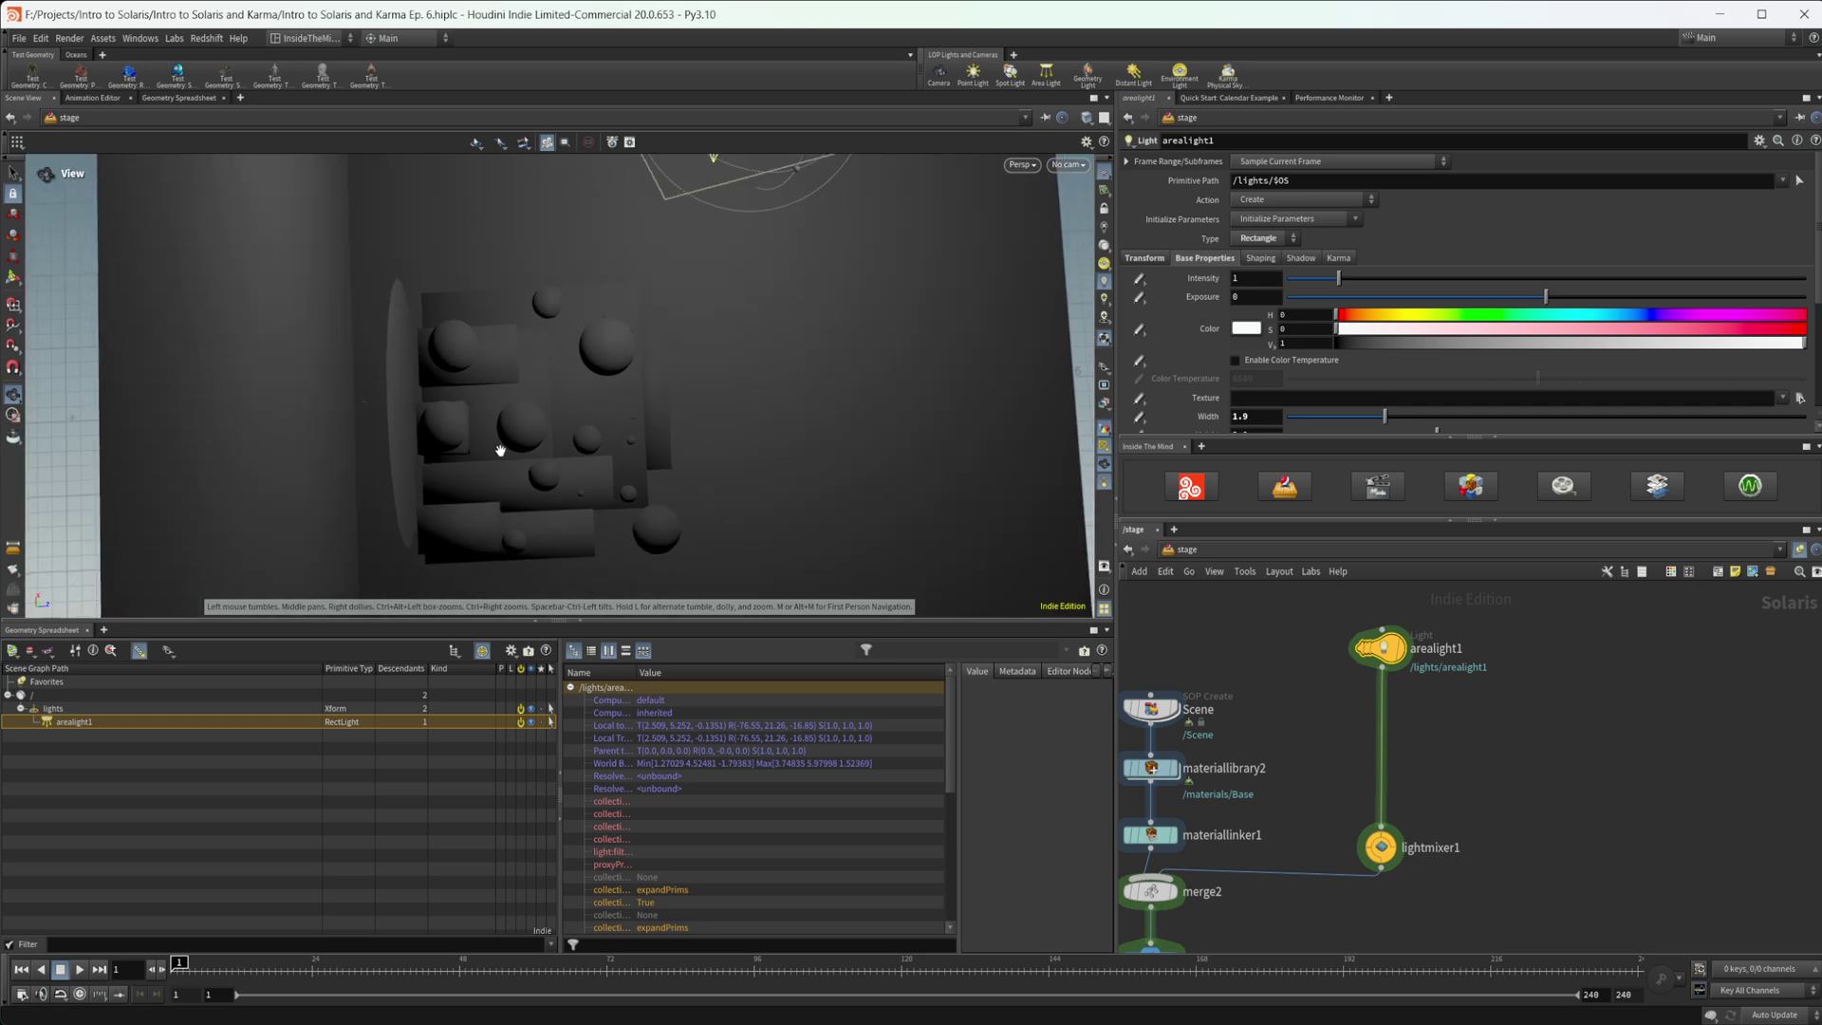
key("1")
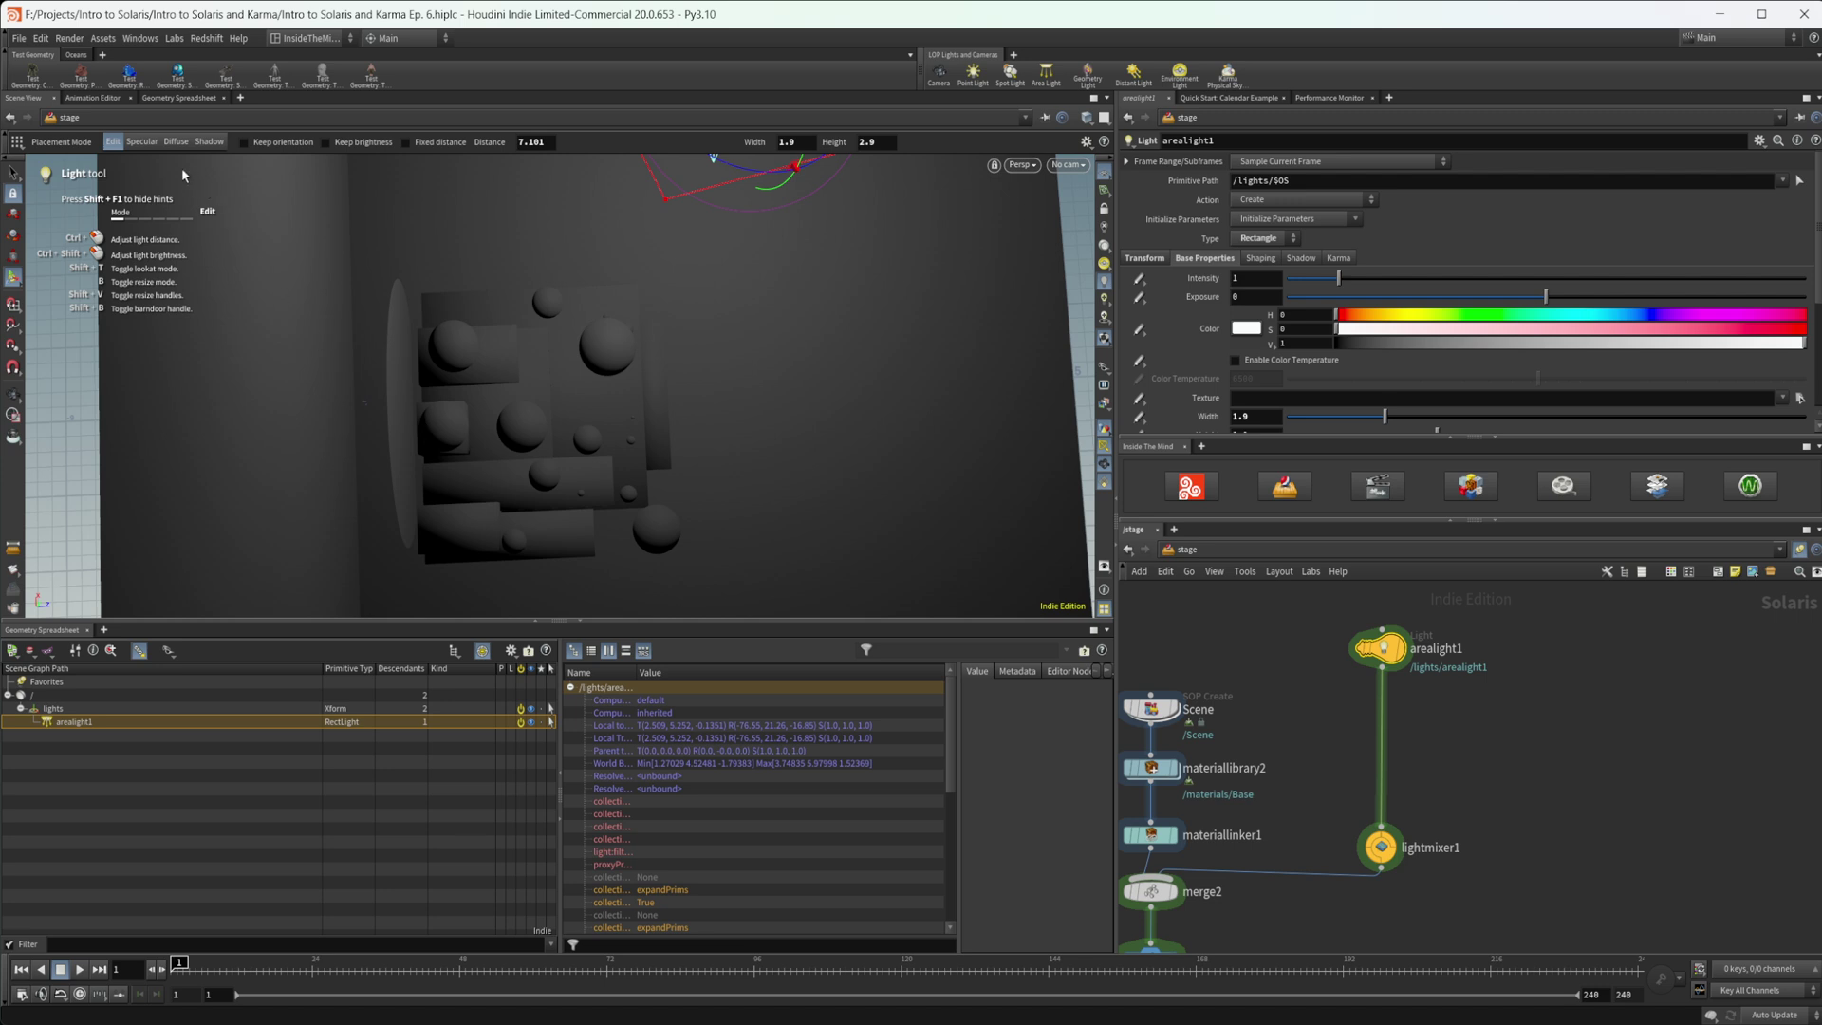
left_click(175, 142)
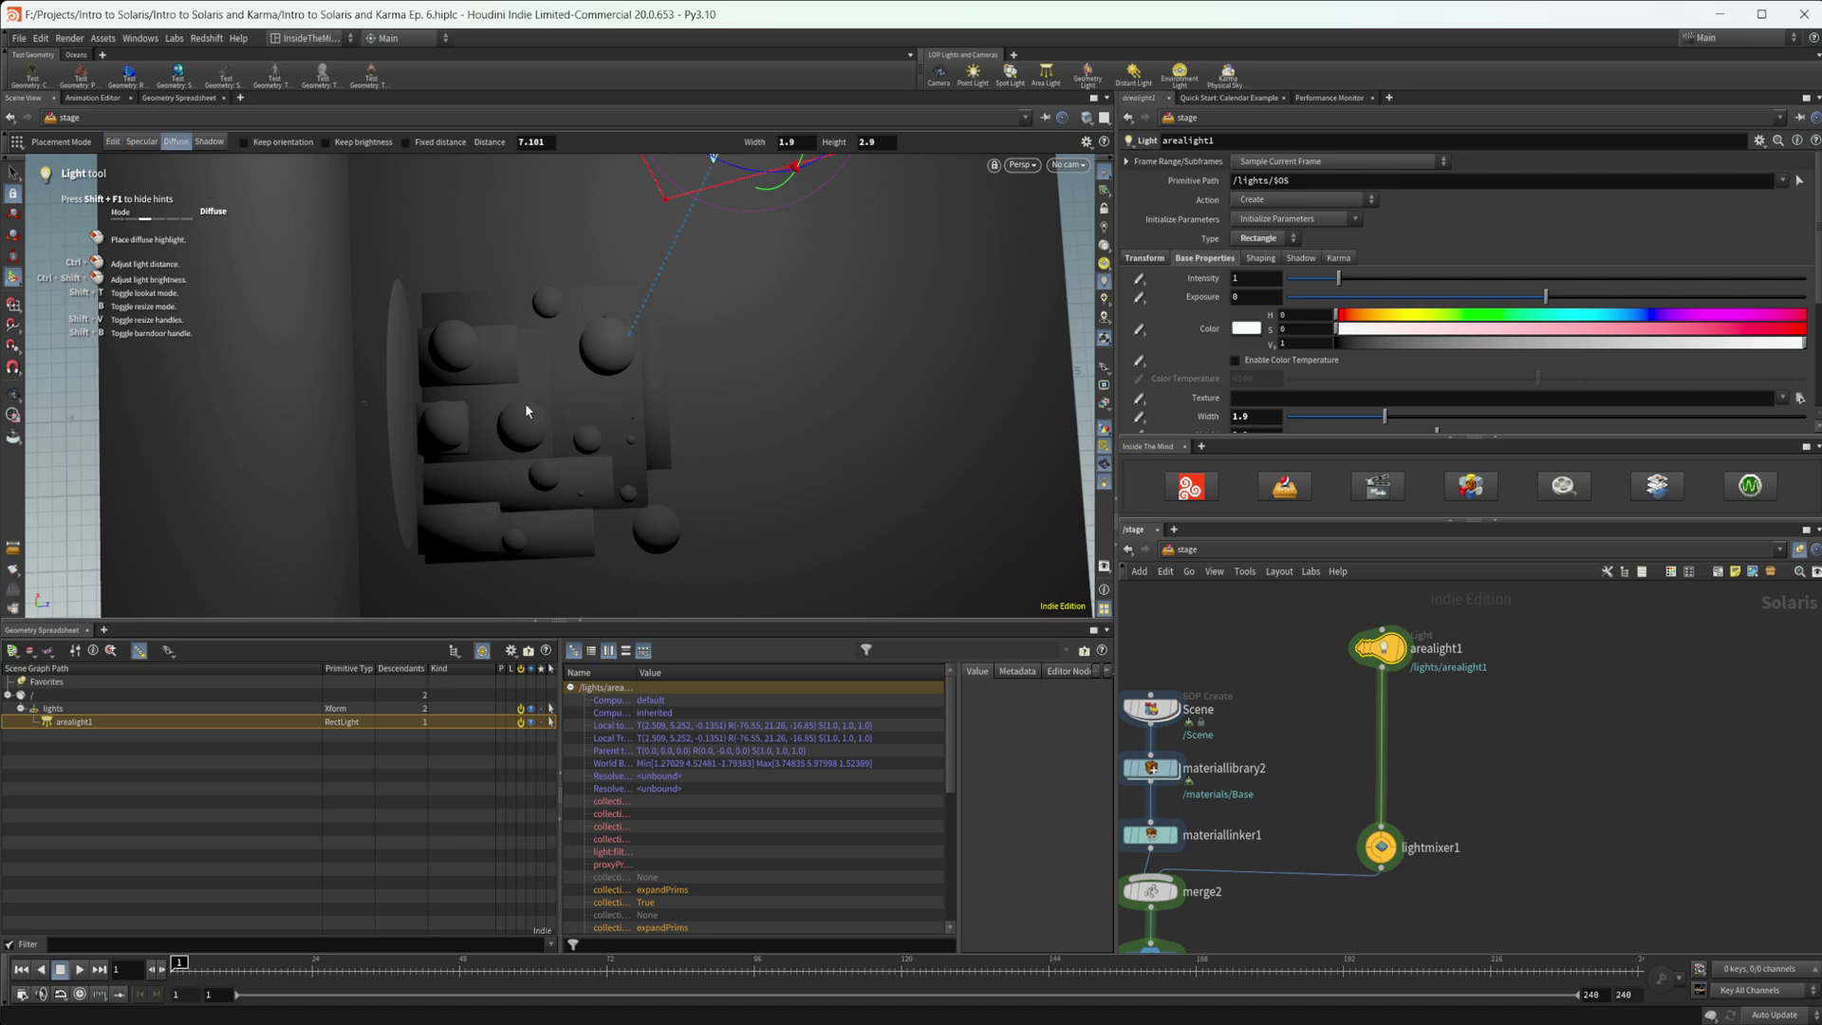
left_click(488, 418)
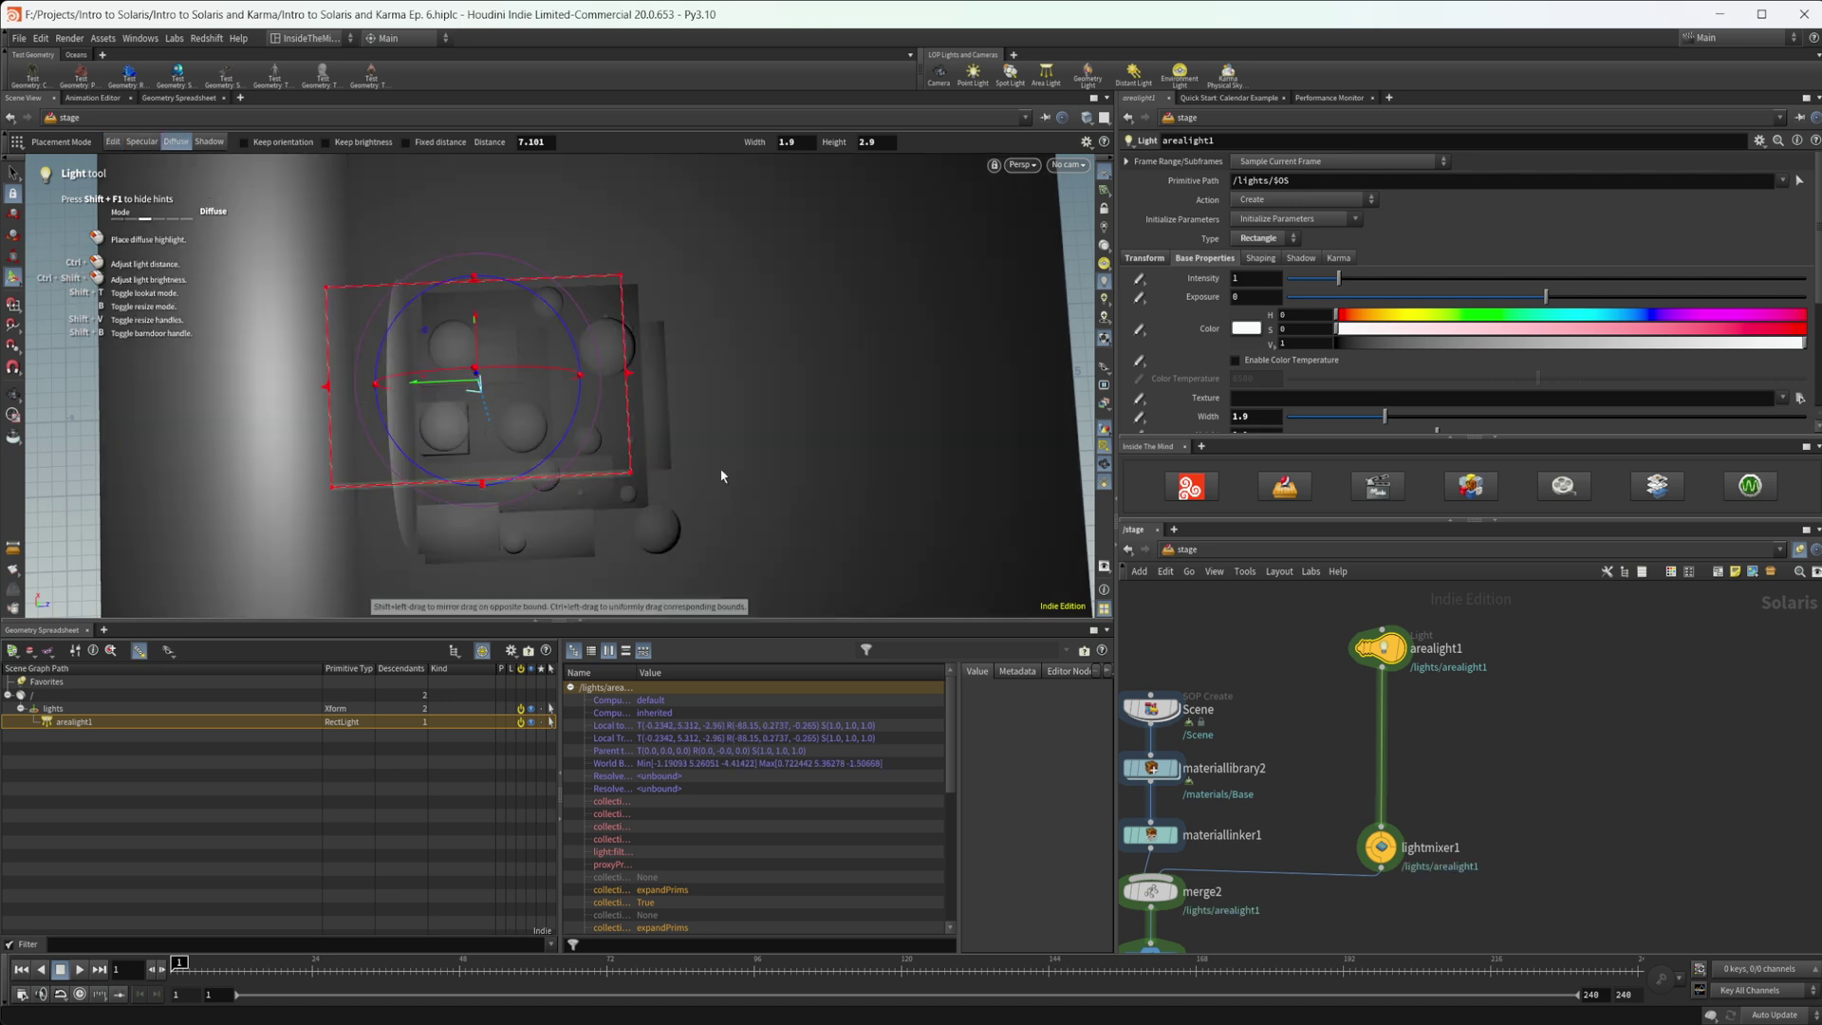
Set arealight1's rotation to -90, 0, 0 so it faces straight down
left_click(1146, 259)
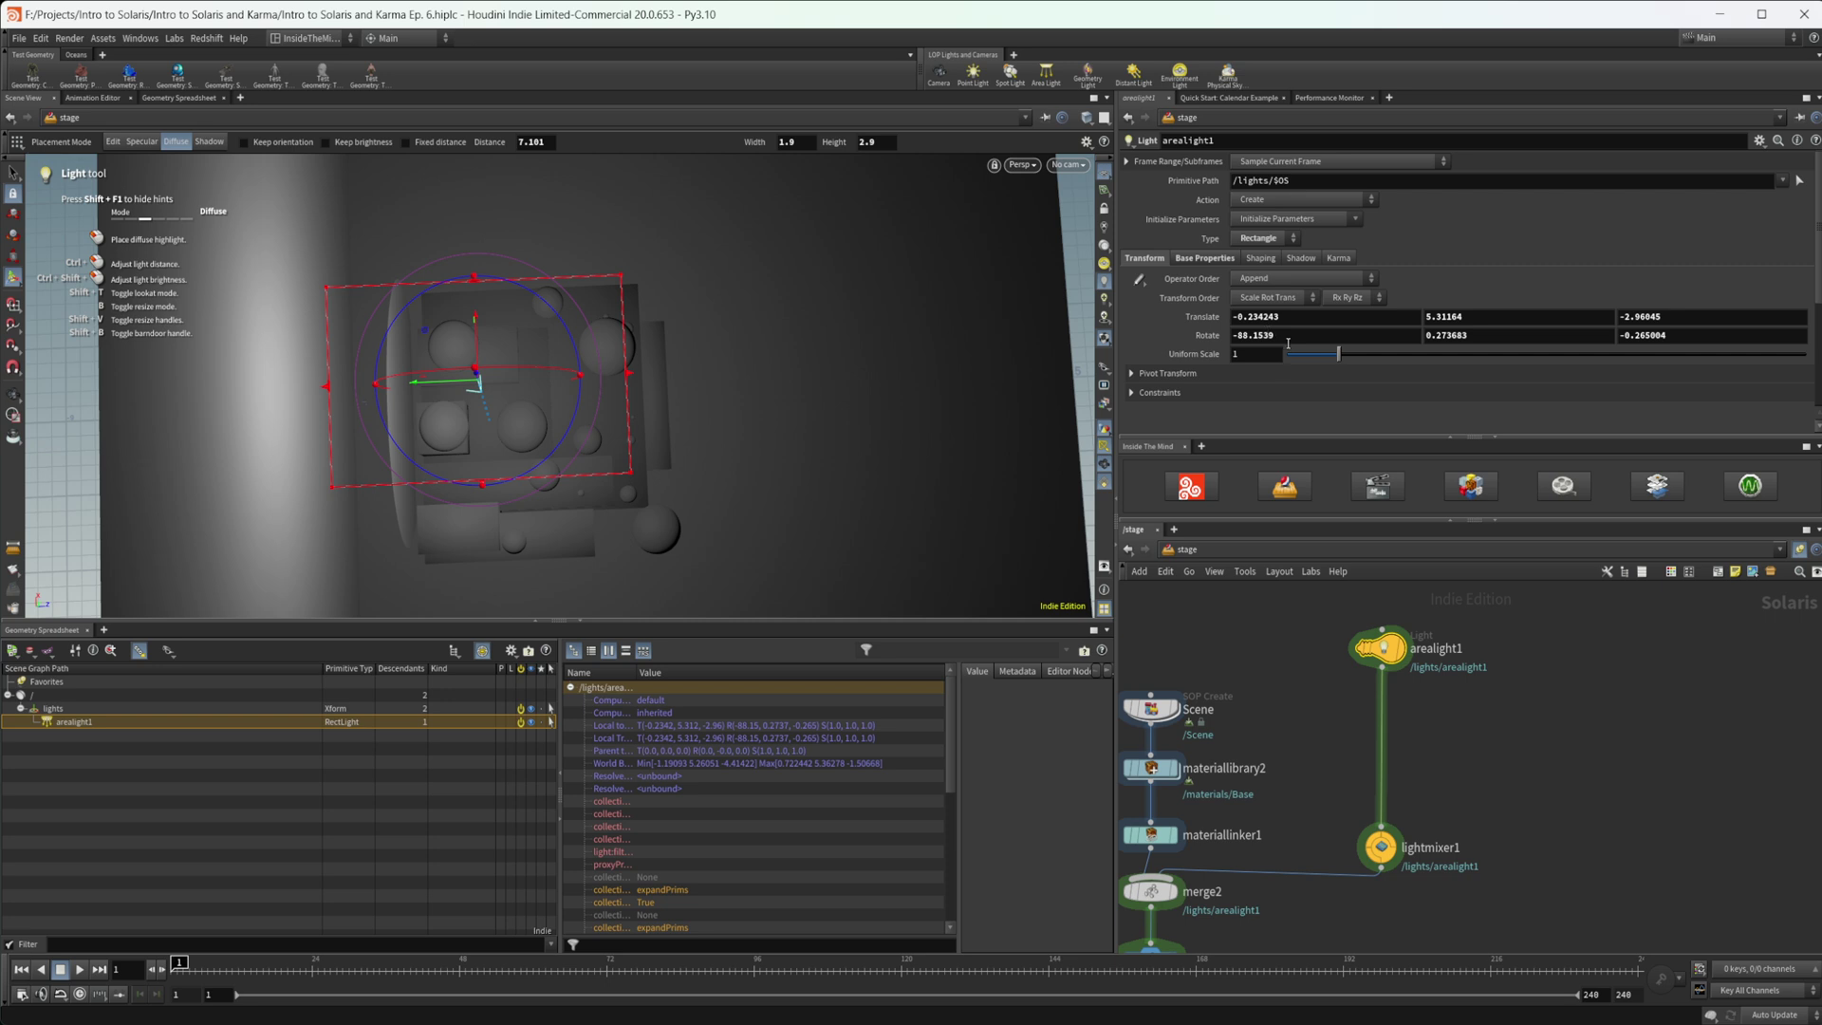
double_click(1288, 336)
type("-90")
key("Return")
key("Tab")
type("0")
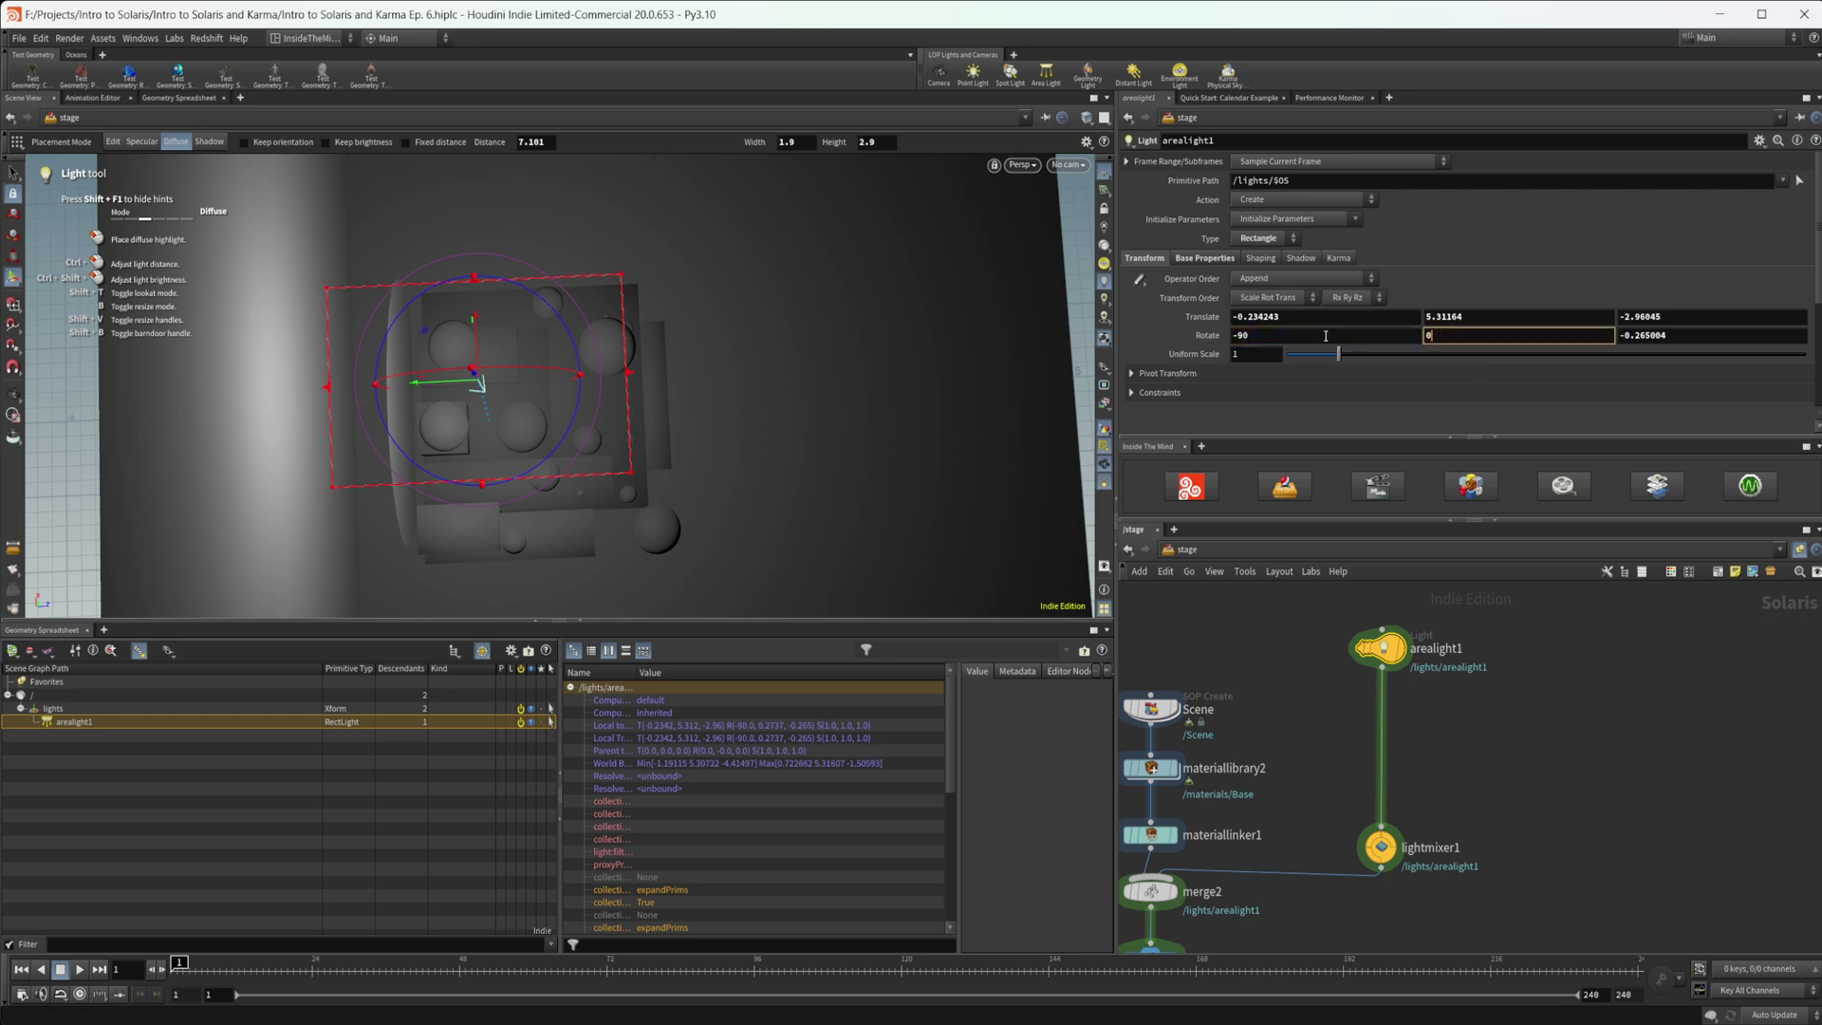
key("Tab")
type("0")
key("Return")
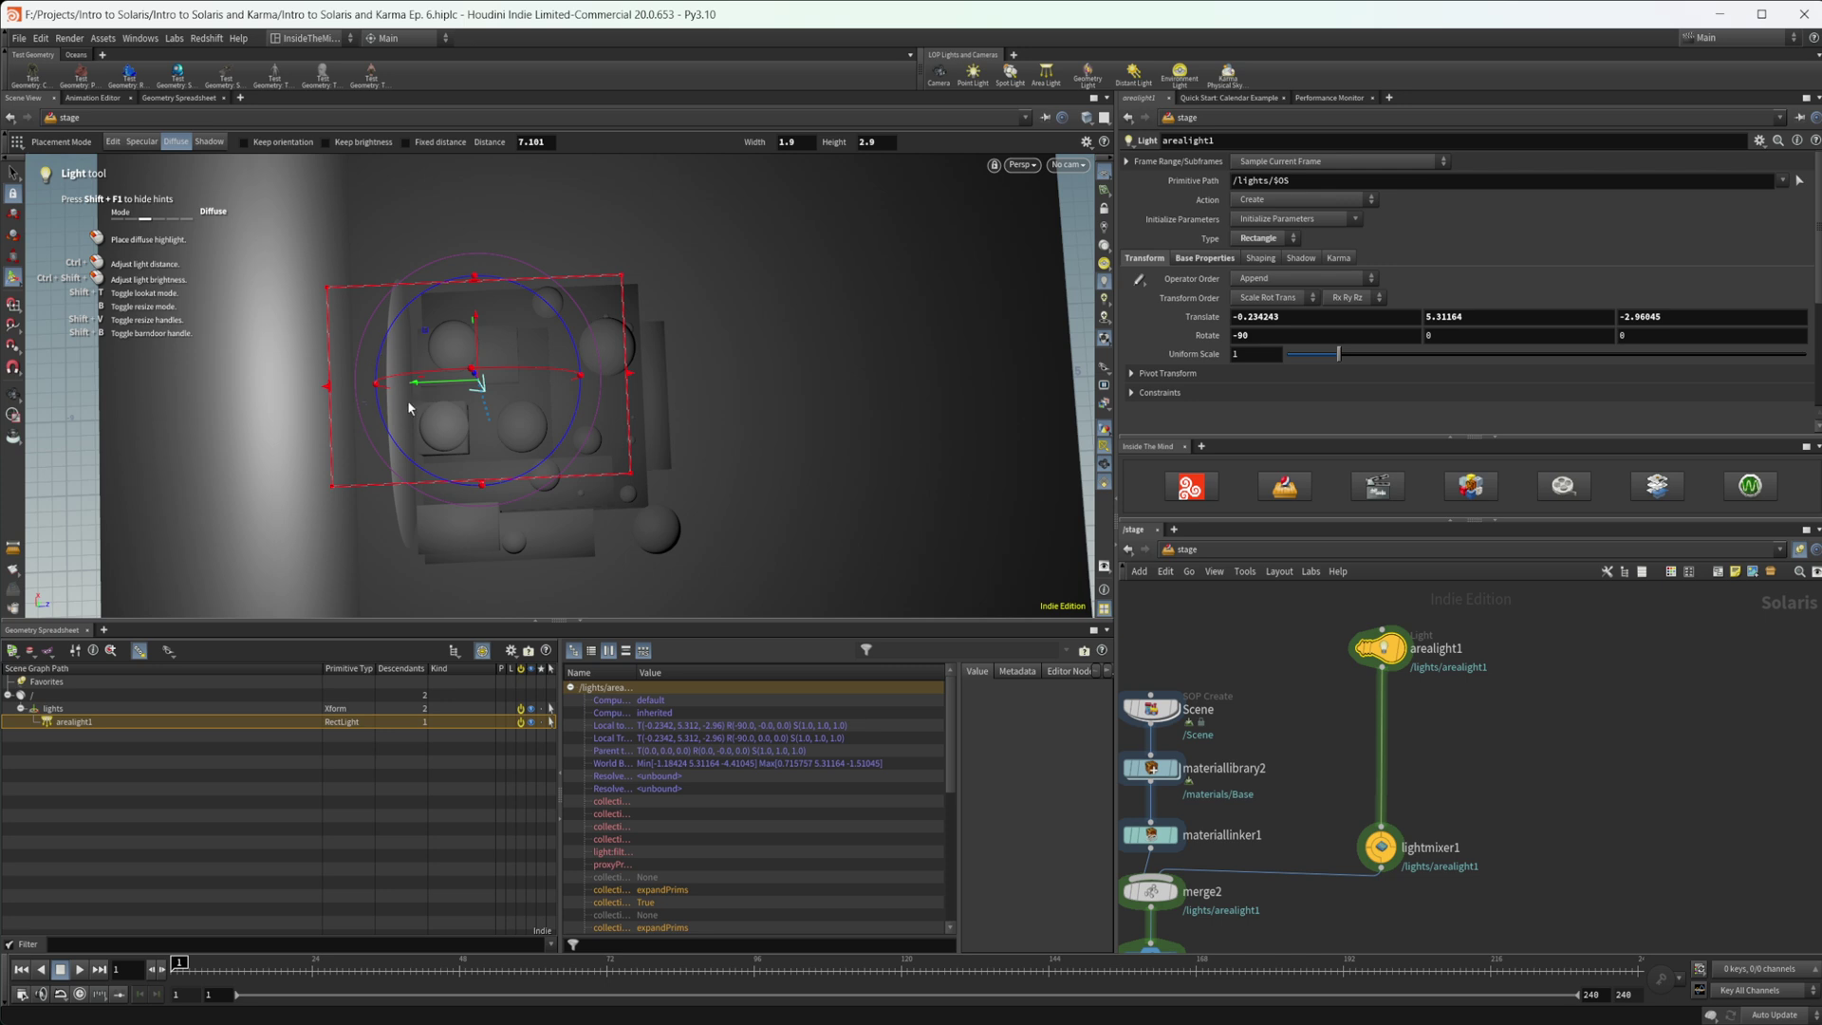
Move arealight1 along Z to about -1.86 and look at the scene through camera1
left_click_drag(423, 395, 557, 395)
key("Escape")
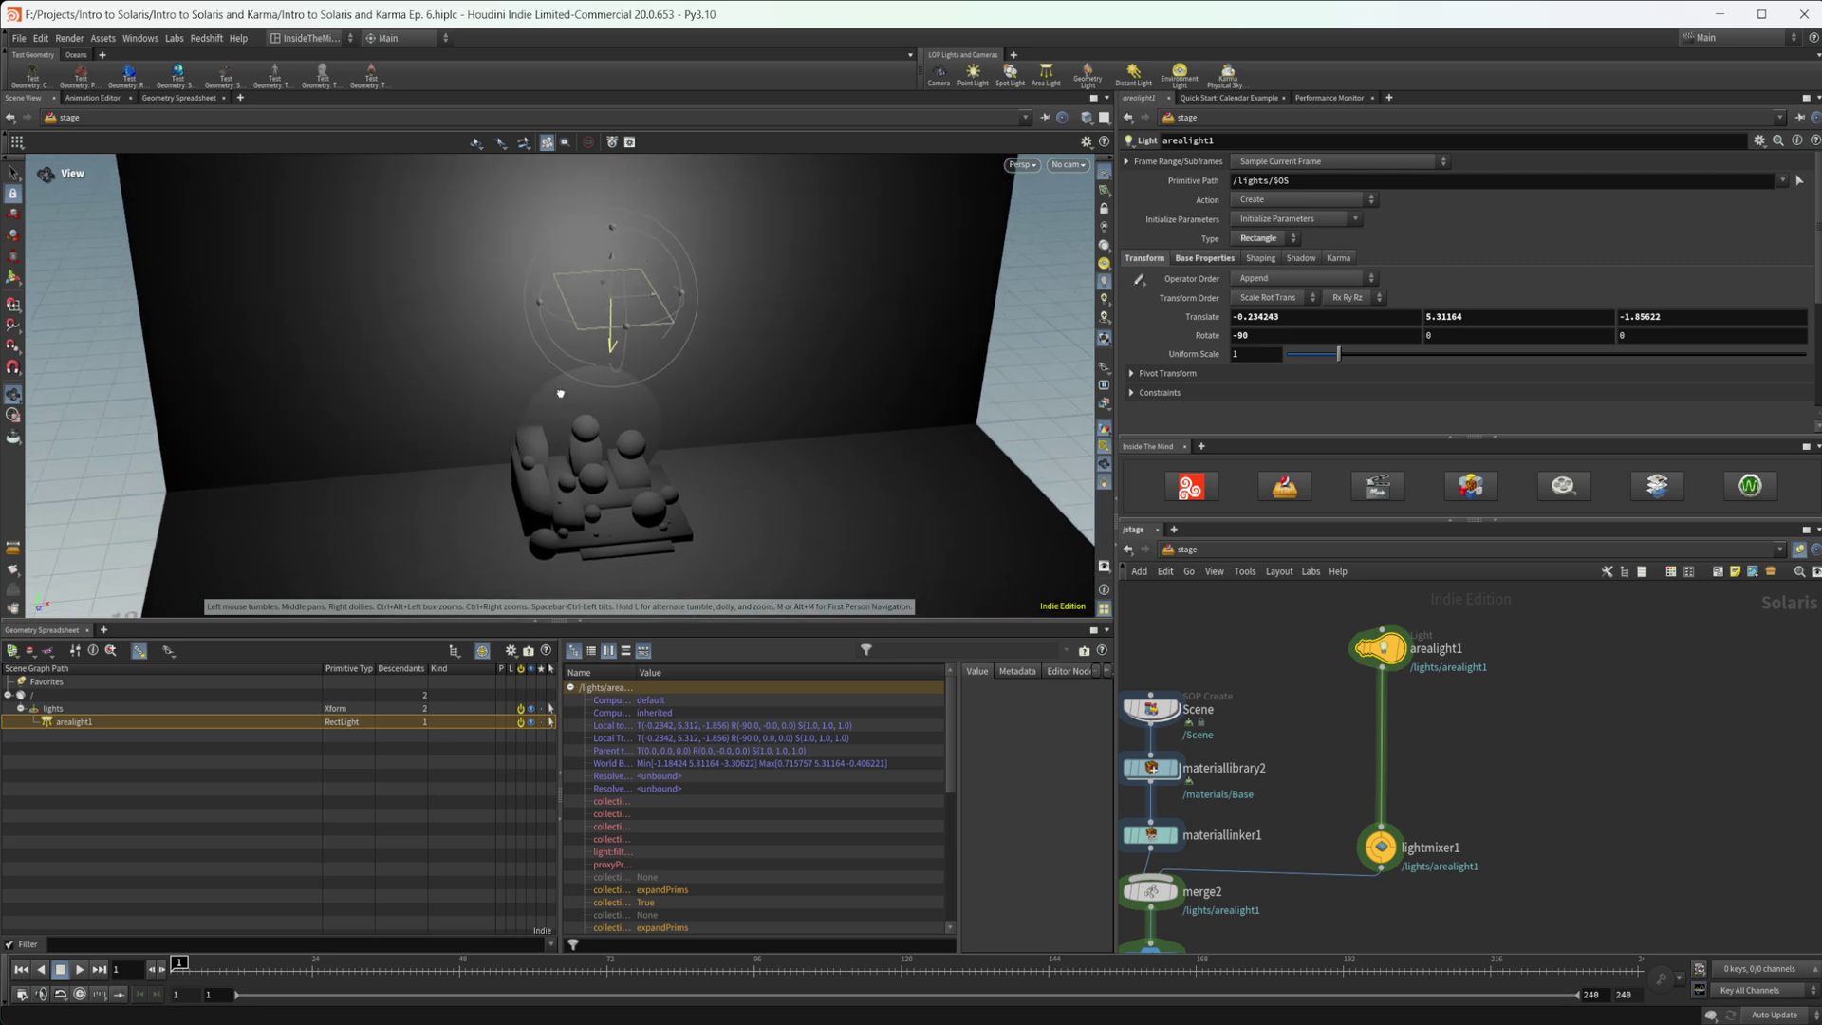
key("Return")
left_click(1066, 165)
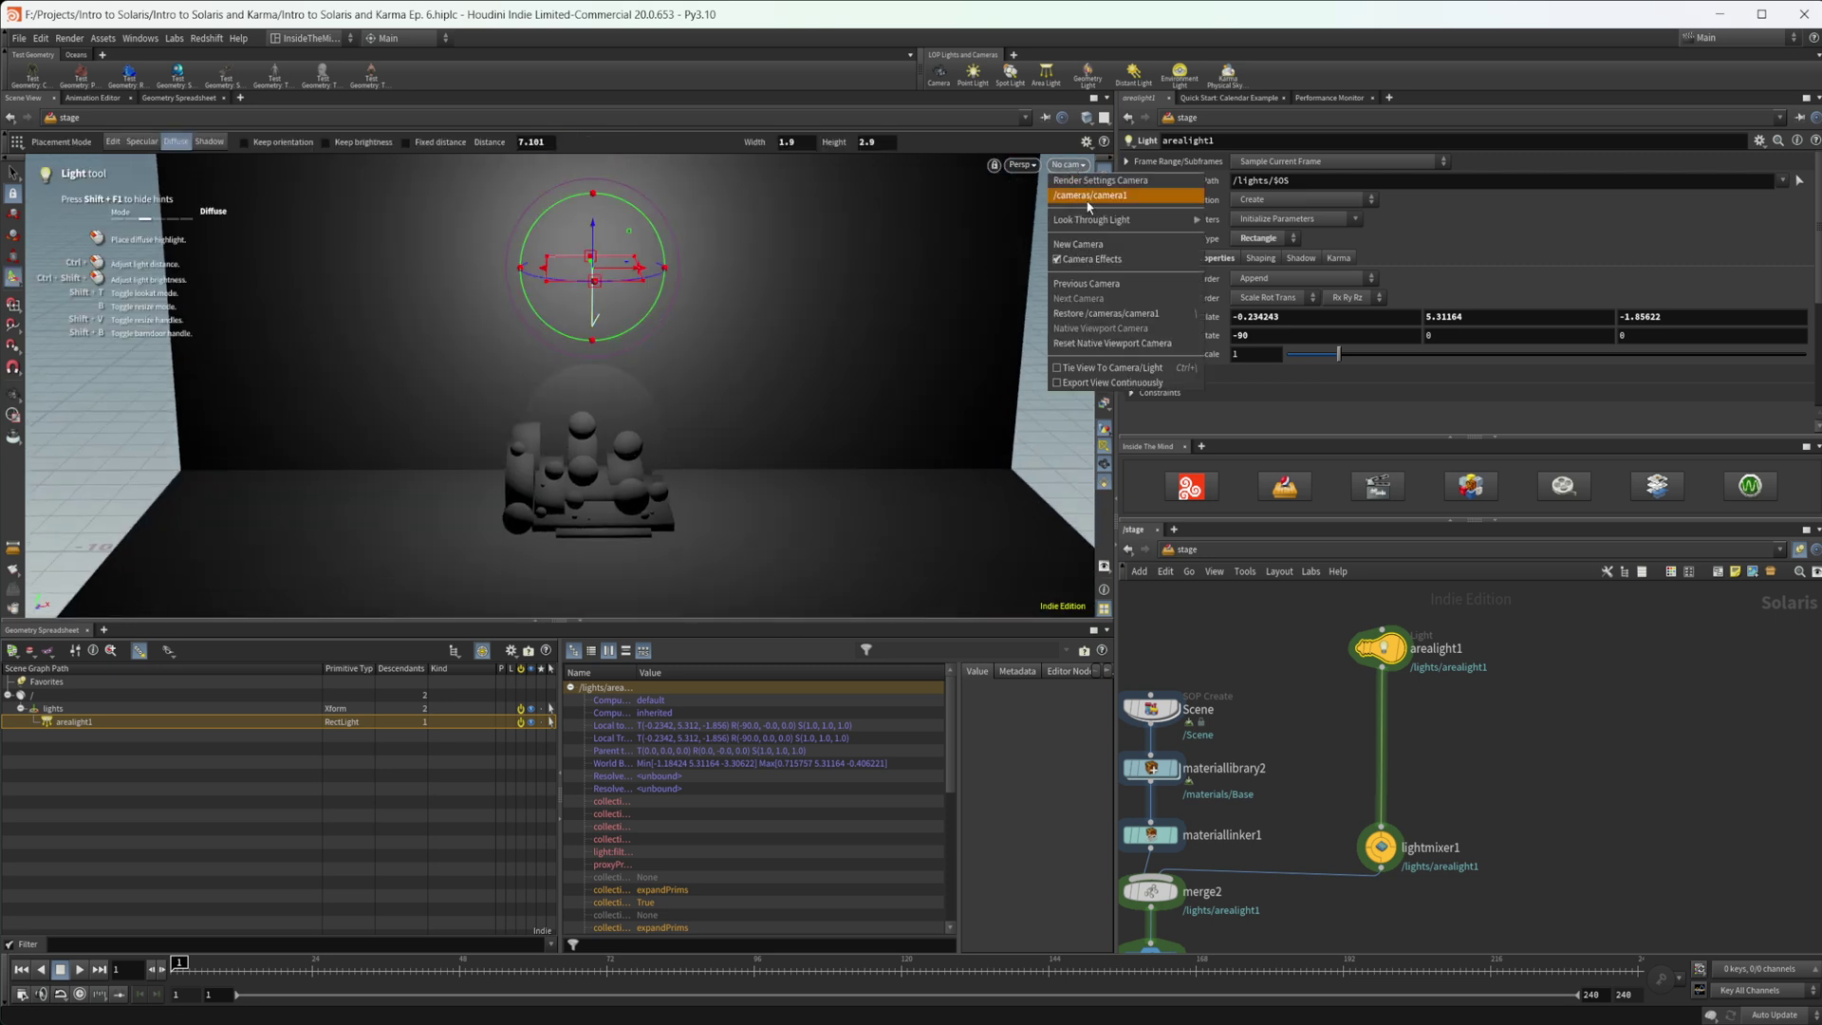
left_click(1120, 195)
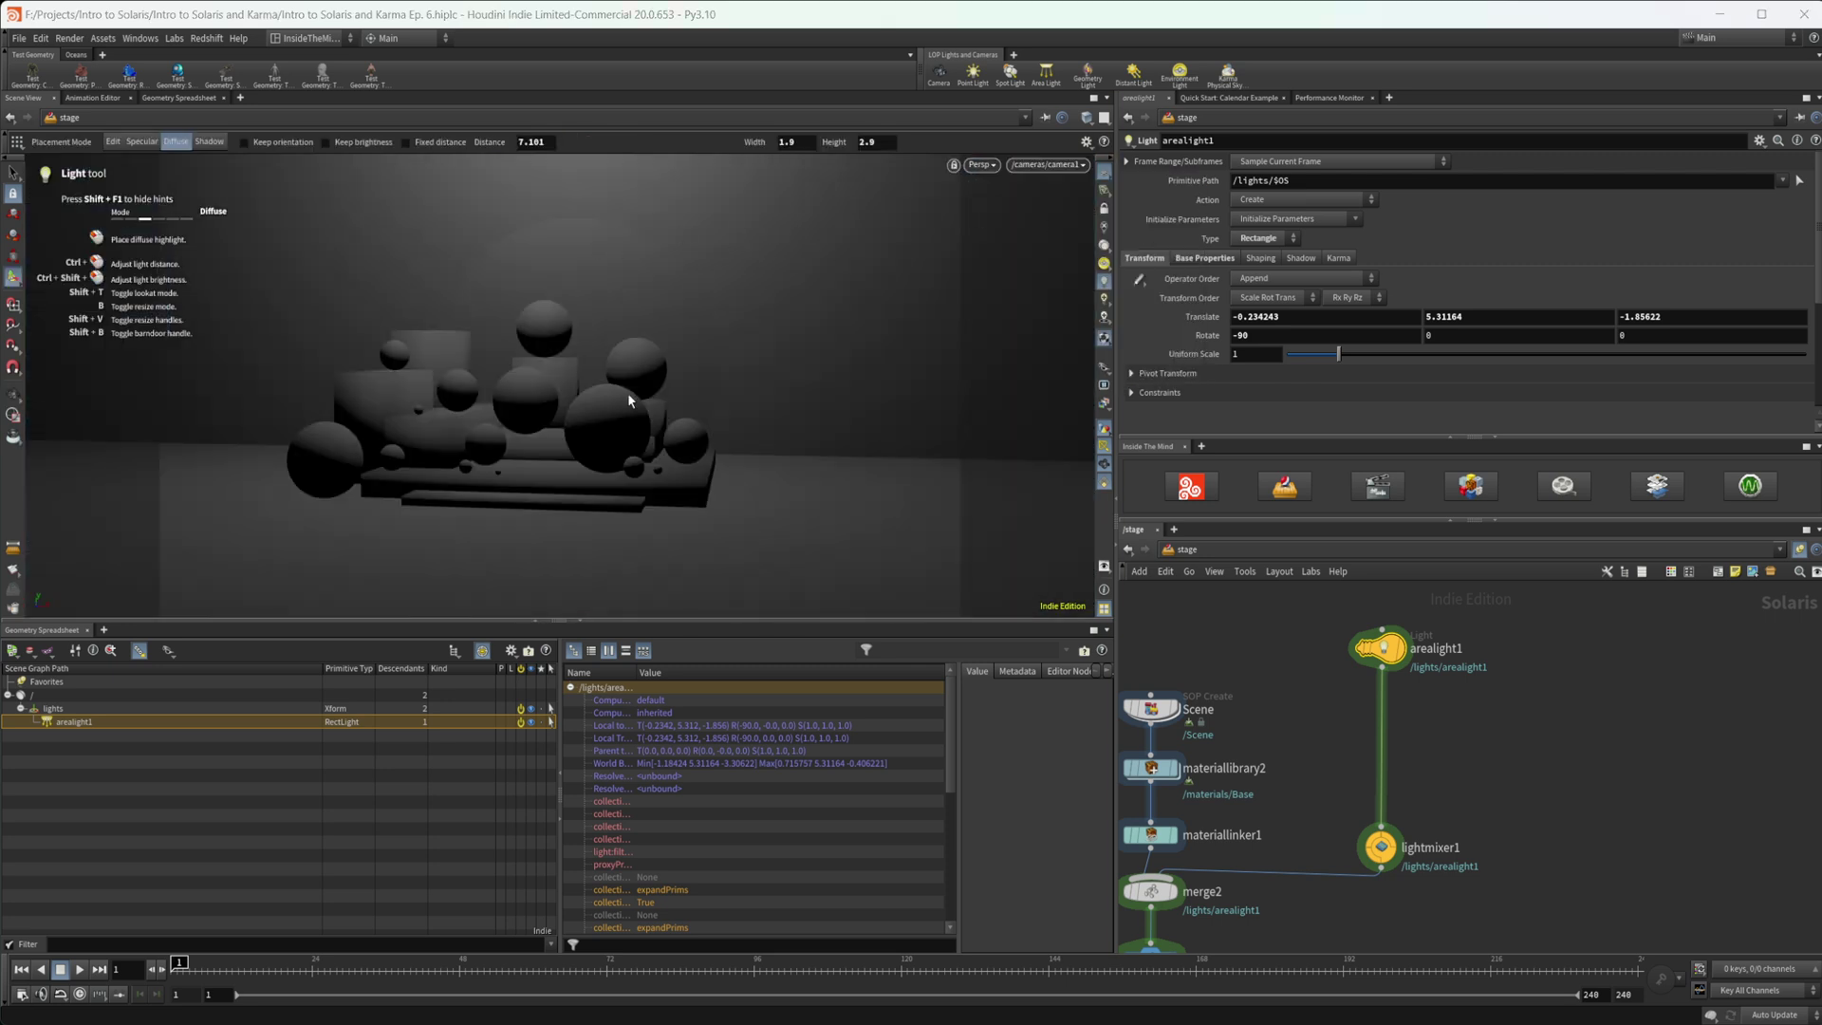
Shrink arealight1's height to about 1.98 with its resize handle in the free perspective view
key("Escape")
mouse_move(737, 285)
left_mouse_down()
mouse_move(541, 305)
mouse_move(685, 399)
mouse_move(750, 333)
mouse_move(703, 285)
mouse_move(727, 277)
left_mouse_up()
key("Return")
key("Escape")
left_click_drag(691, 353, 480, 231)
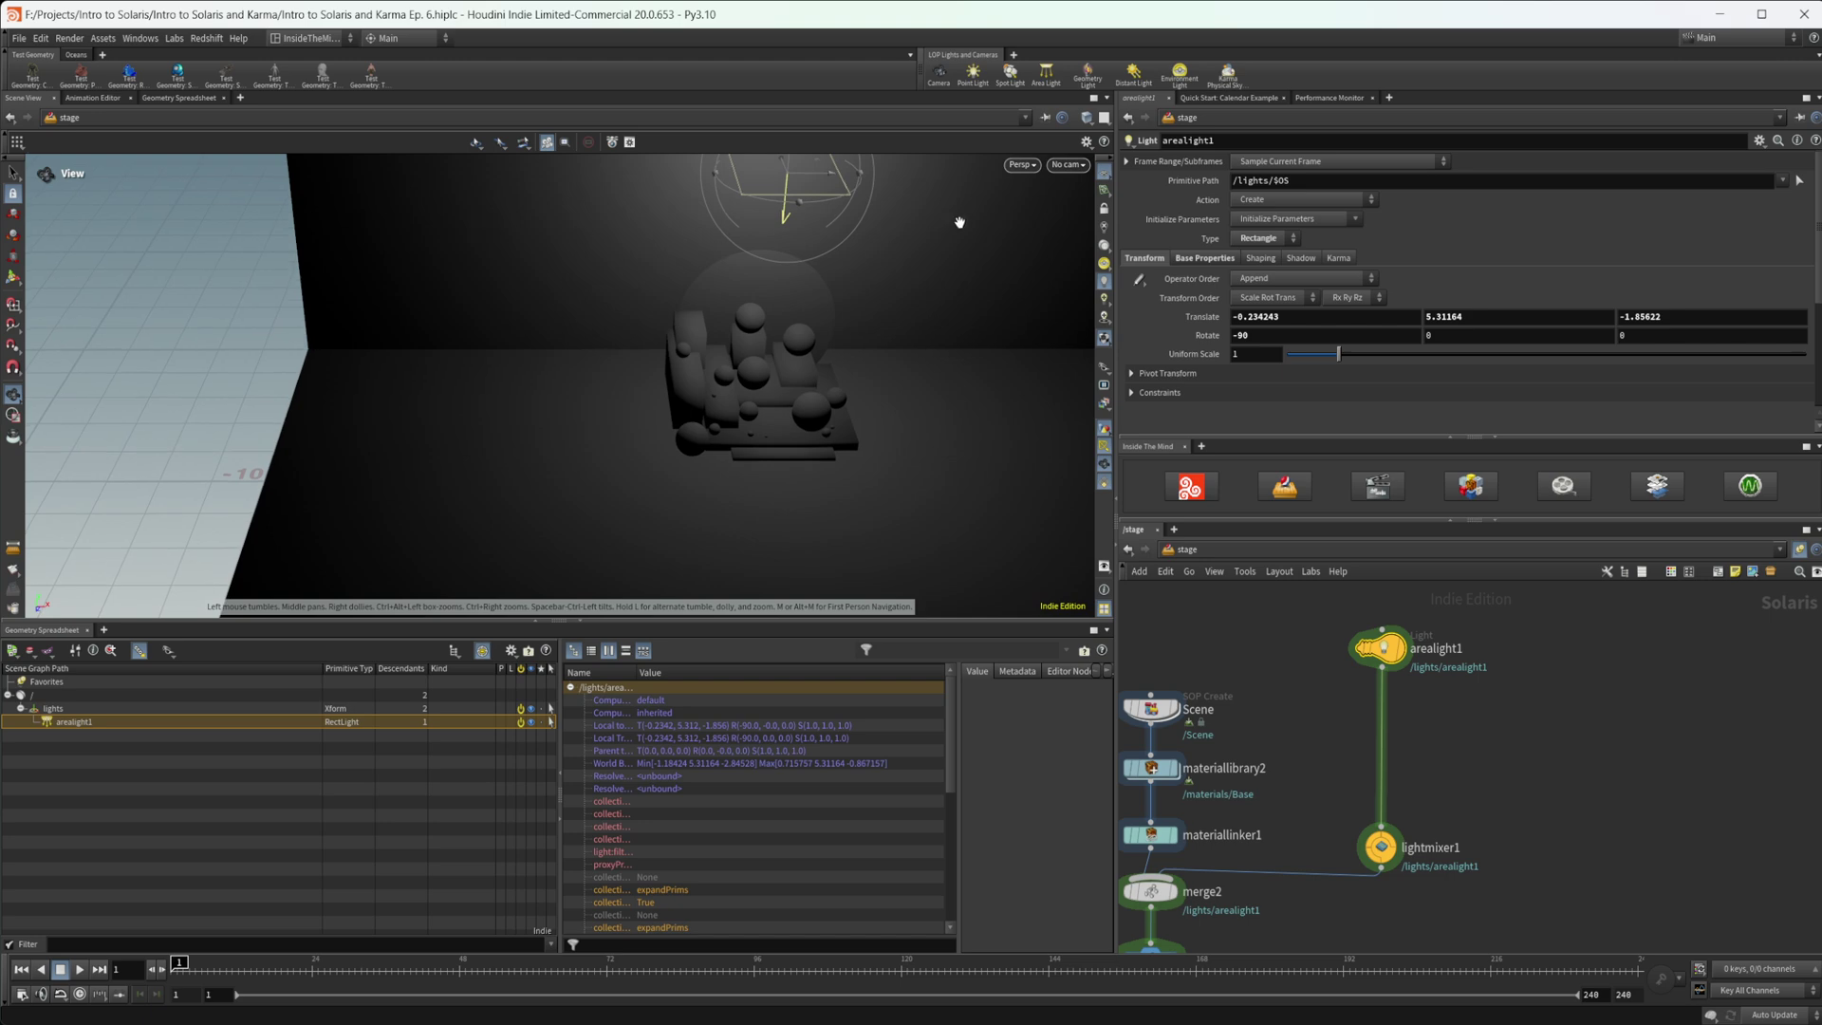
key("Return")
Look through camera1 and preview the lighting with a Karma XPU render in the viewport
left_click(1068, 164)
left_click(1090, 195)
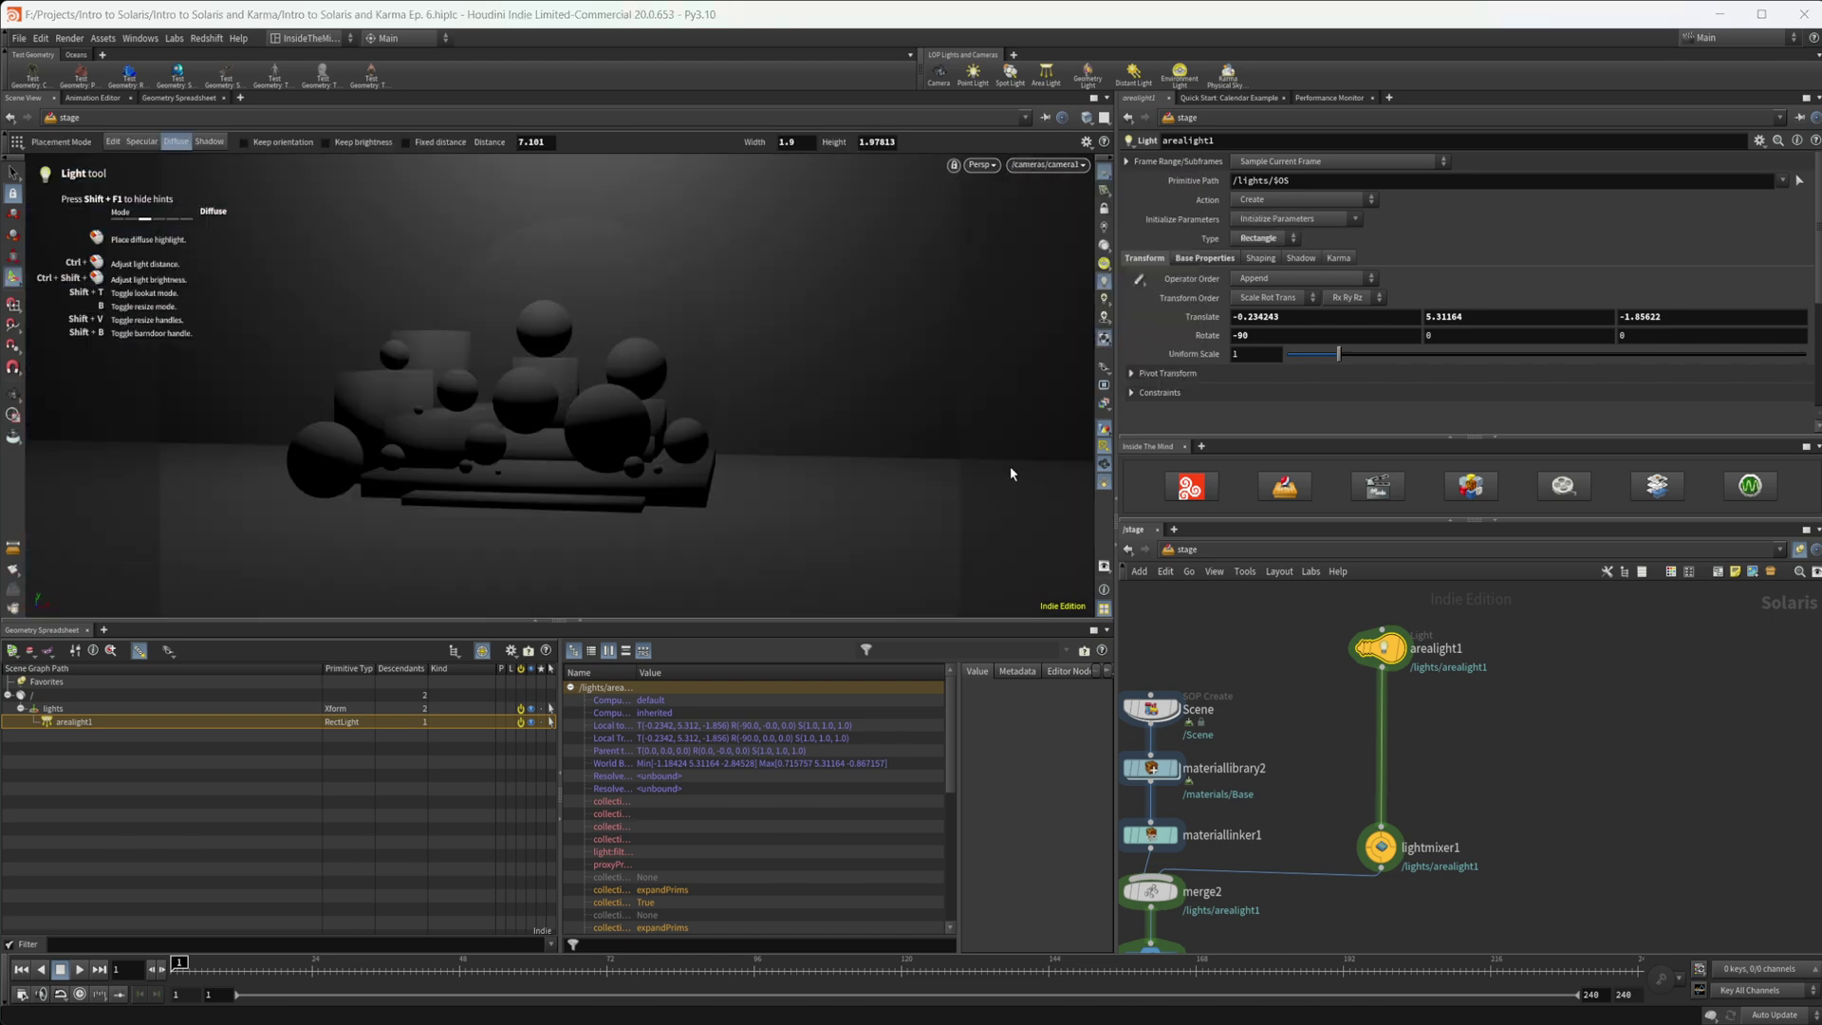
left_click(1190, 488)
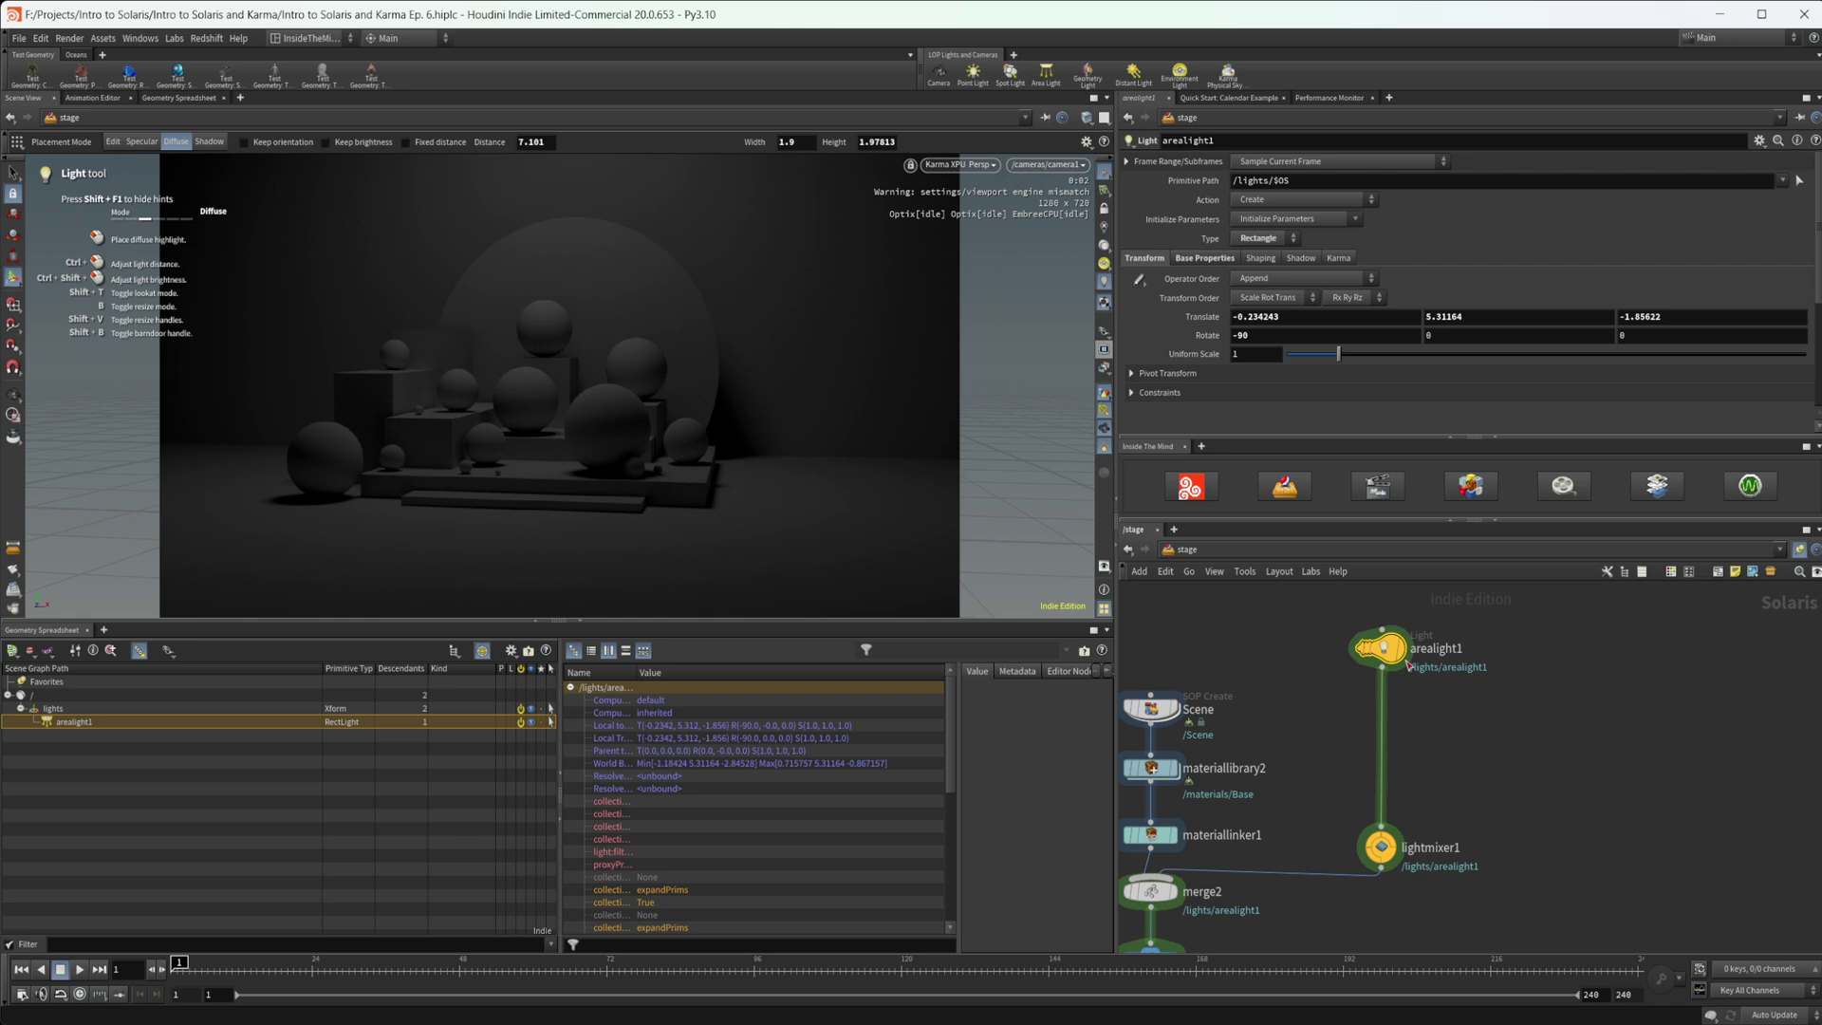
Duplicate arealight1 into the chain above lightmixer1 and place the copy with Specular mode, aiming its highlight at the large front sphere
left_click_drag(1410, 664, 1386, 726, "alt")
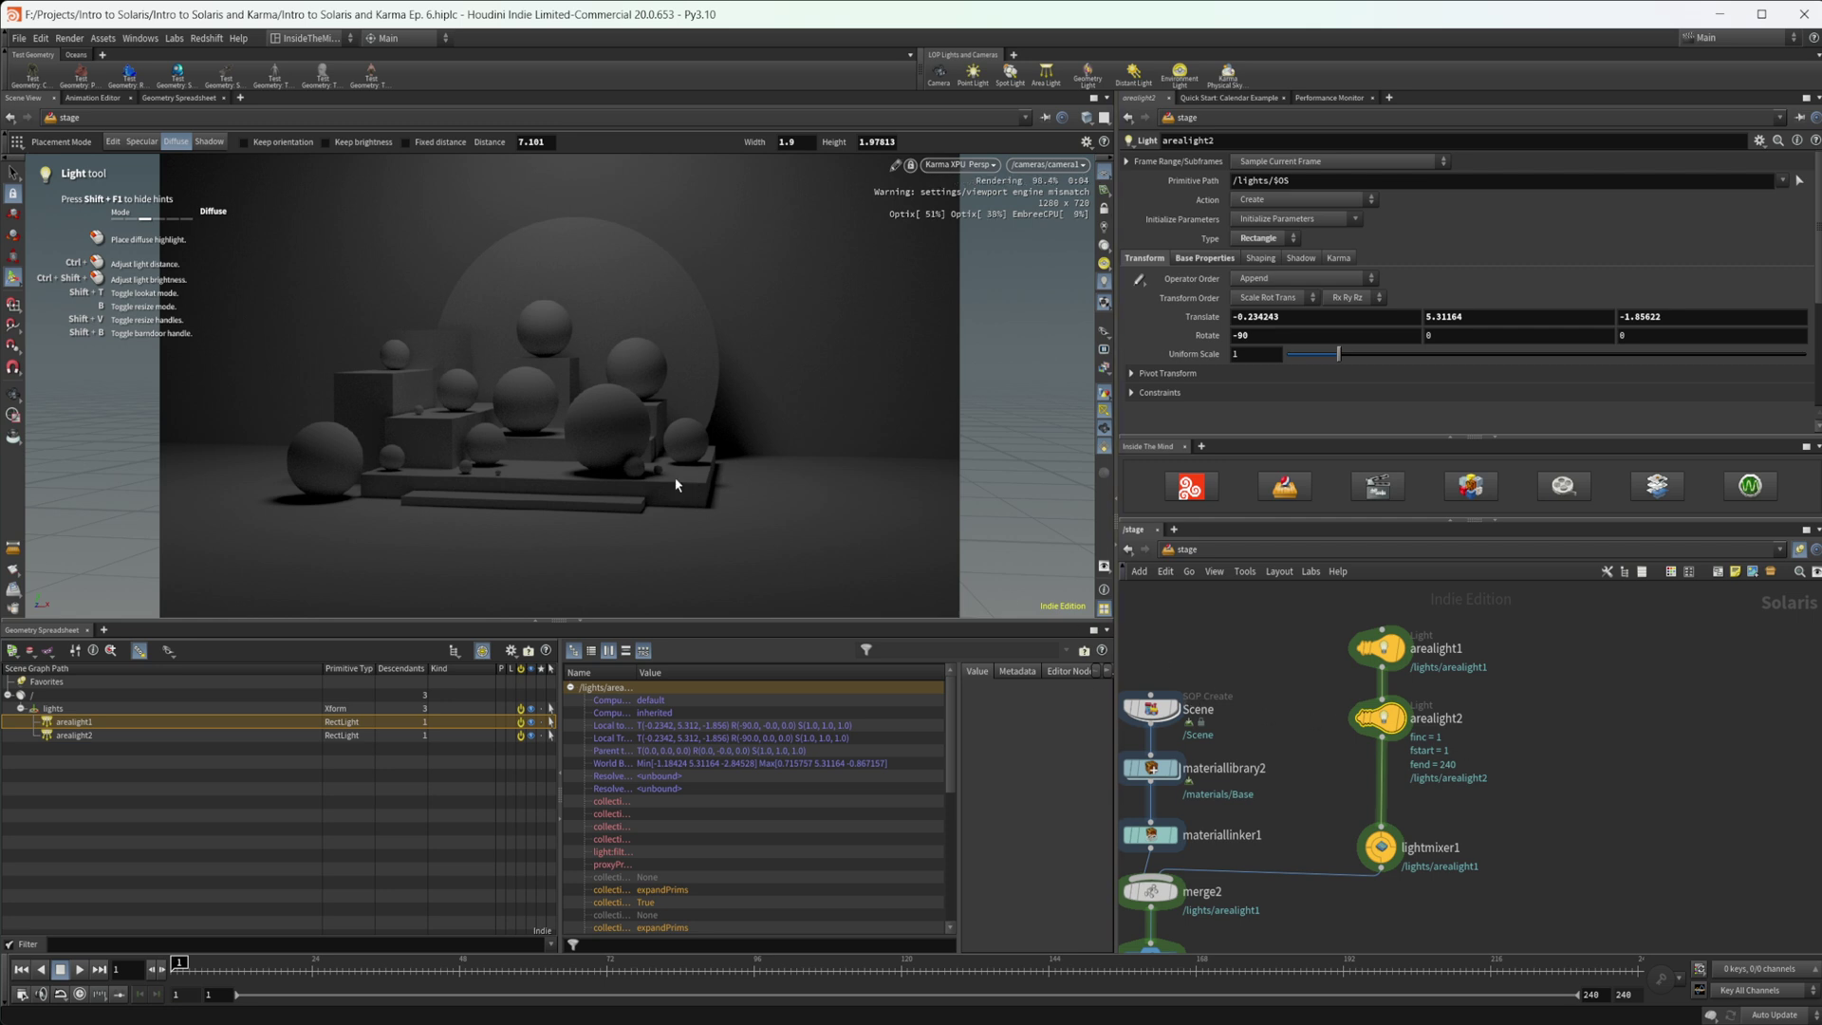
key("s")
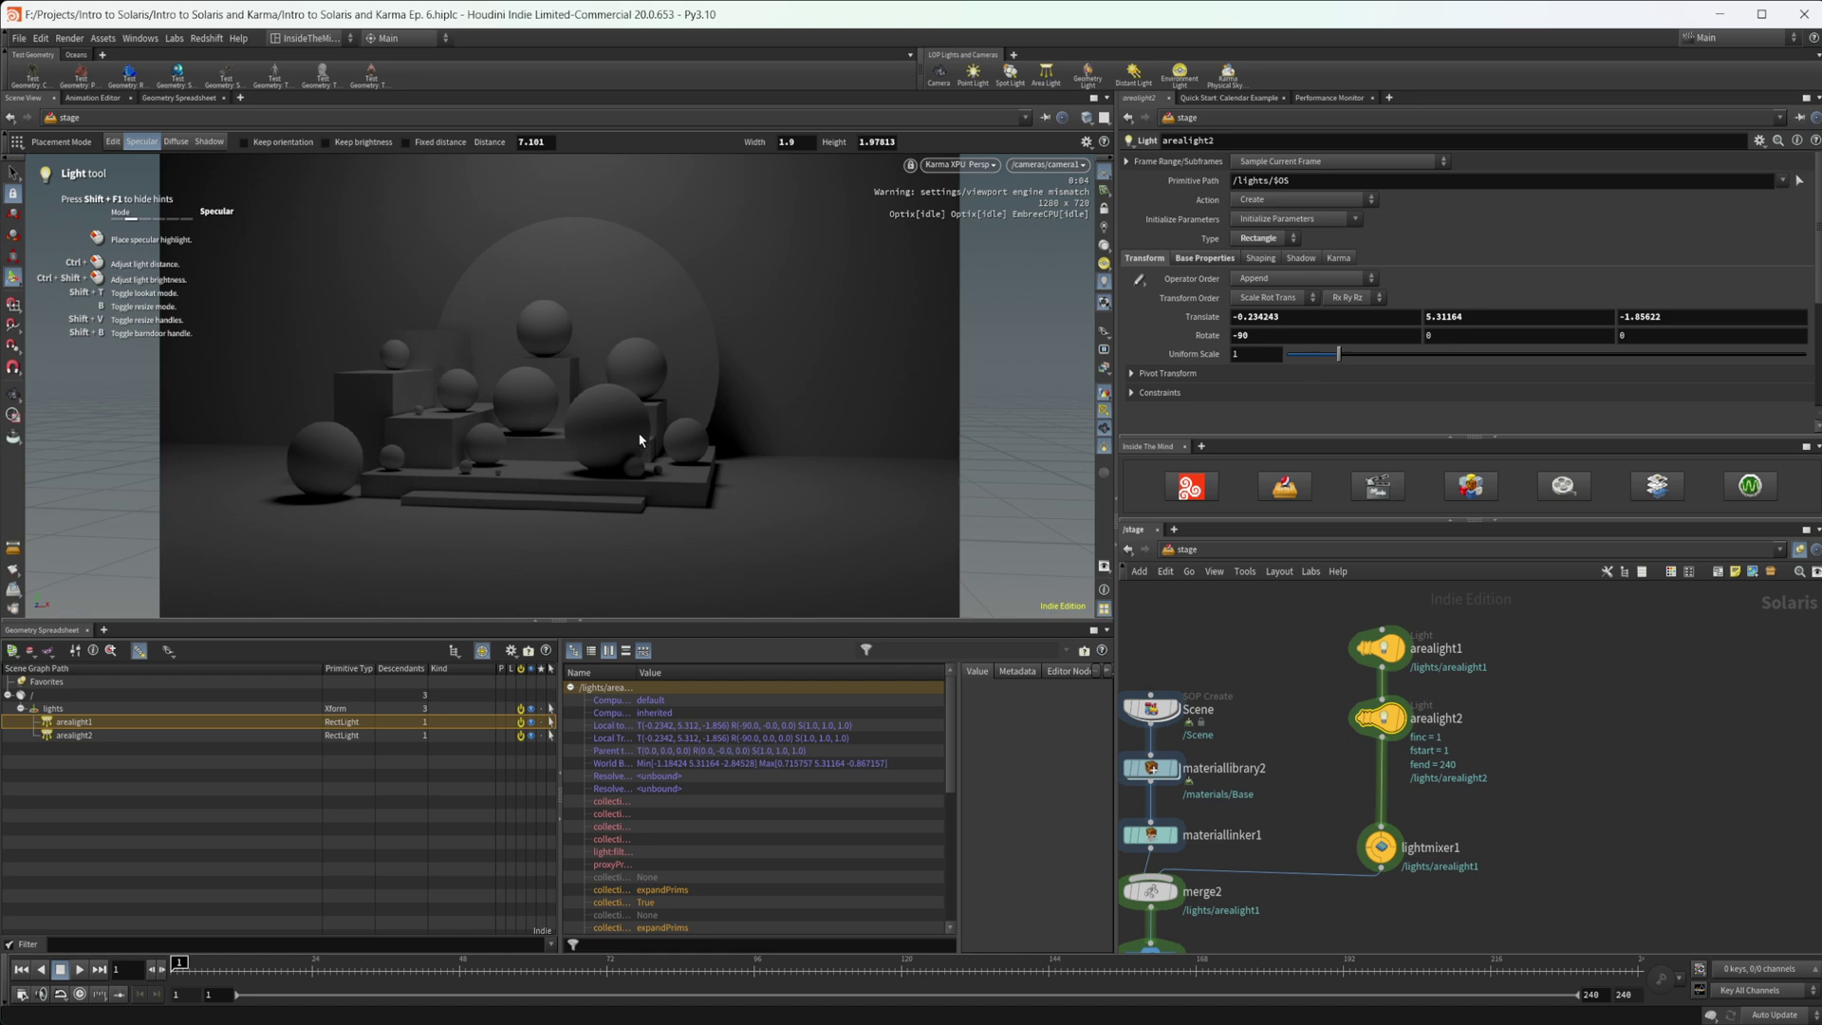
mouse_move(624, 423)
left_mouse_down()
mouse_move(600, 429)
mouse_move(646, 436)
left_mouse_up()
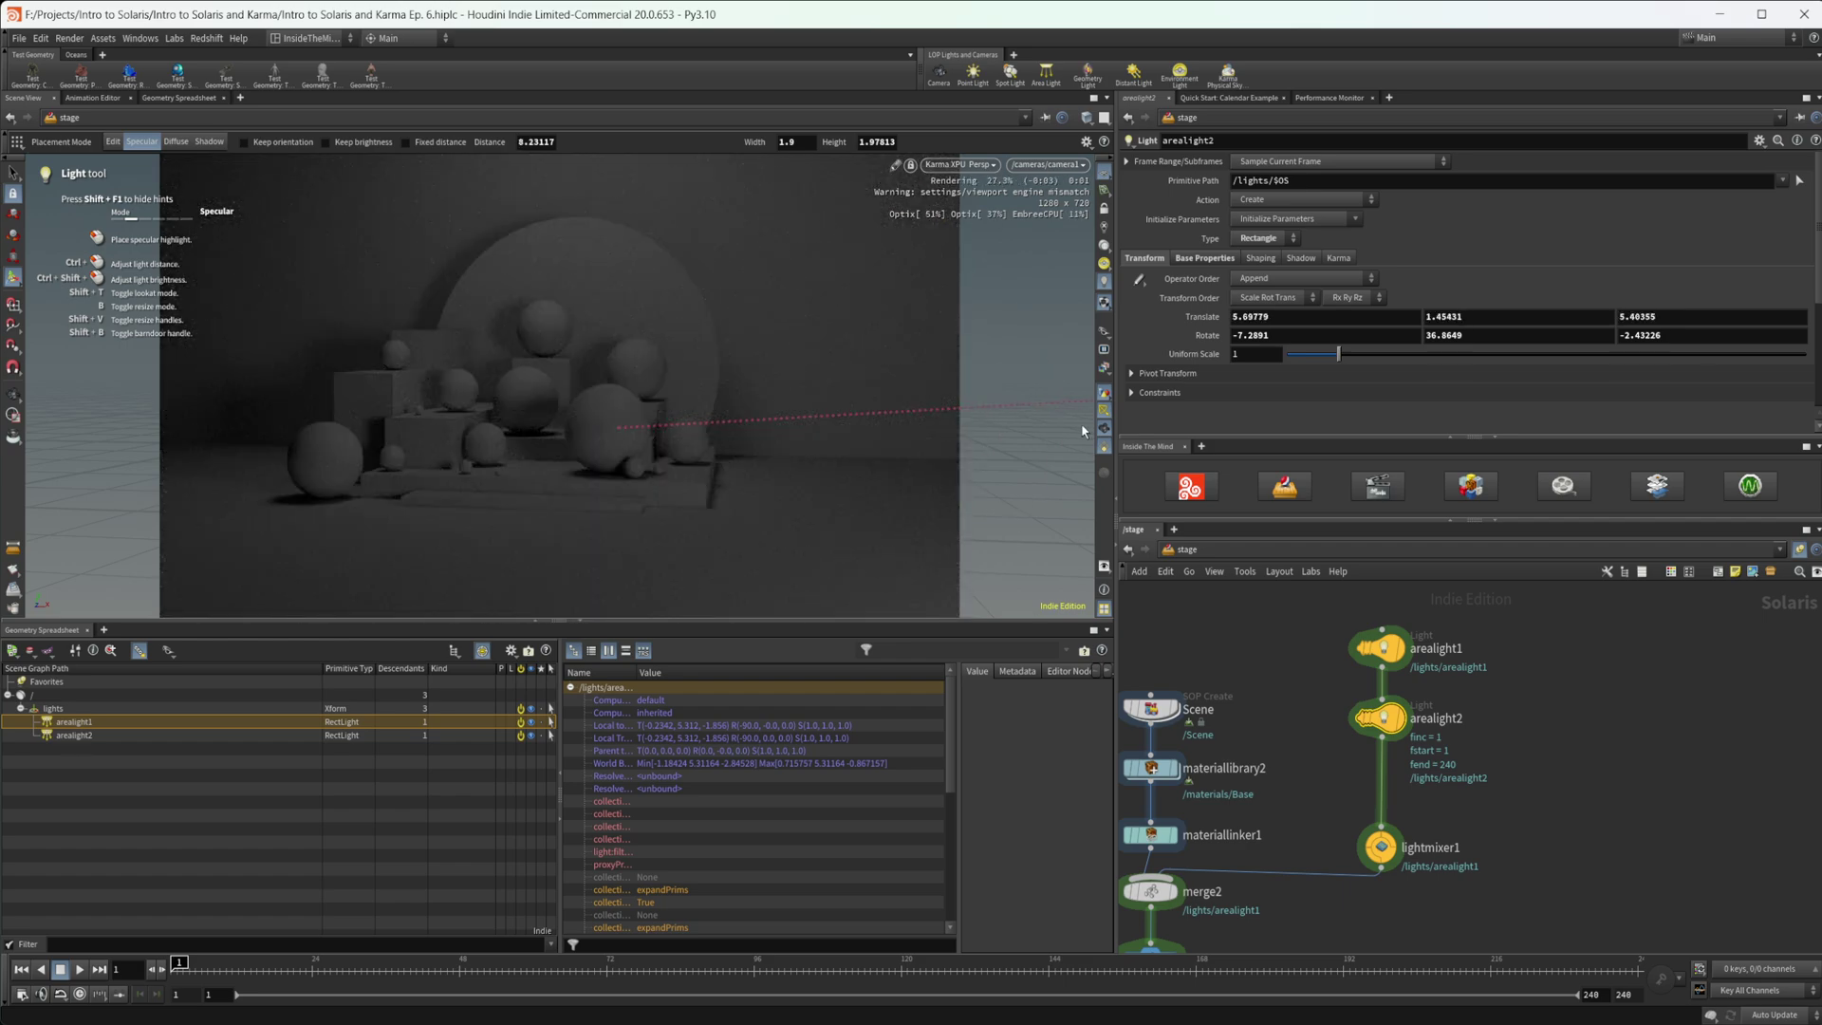
Switch the viewport renderer to Houdini GL and leave the camera view to see arealight2 beside the set
left_click(958, 164)
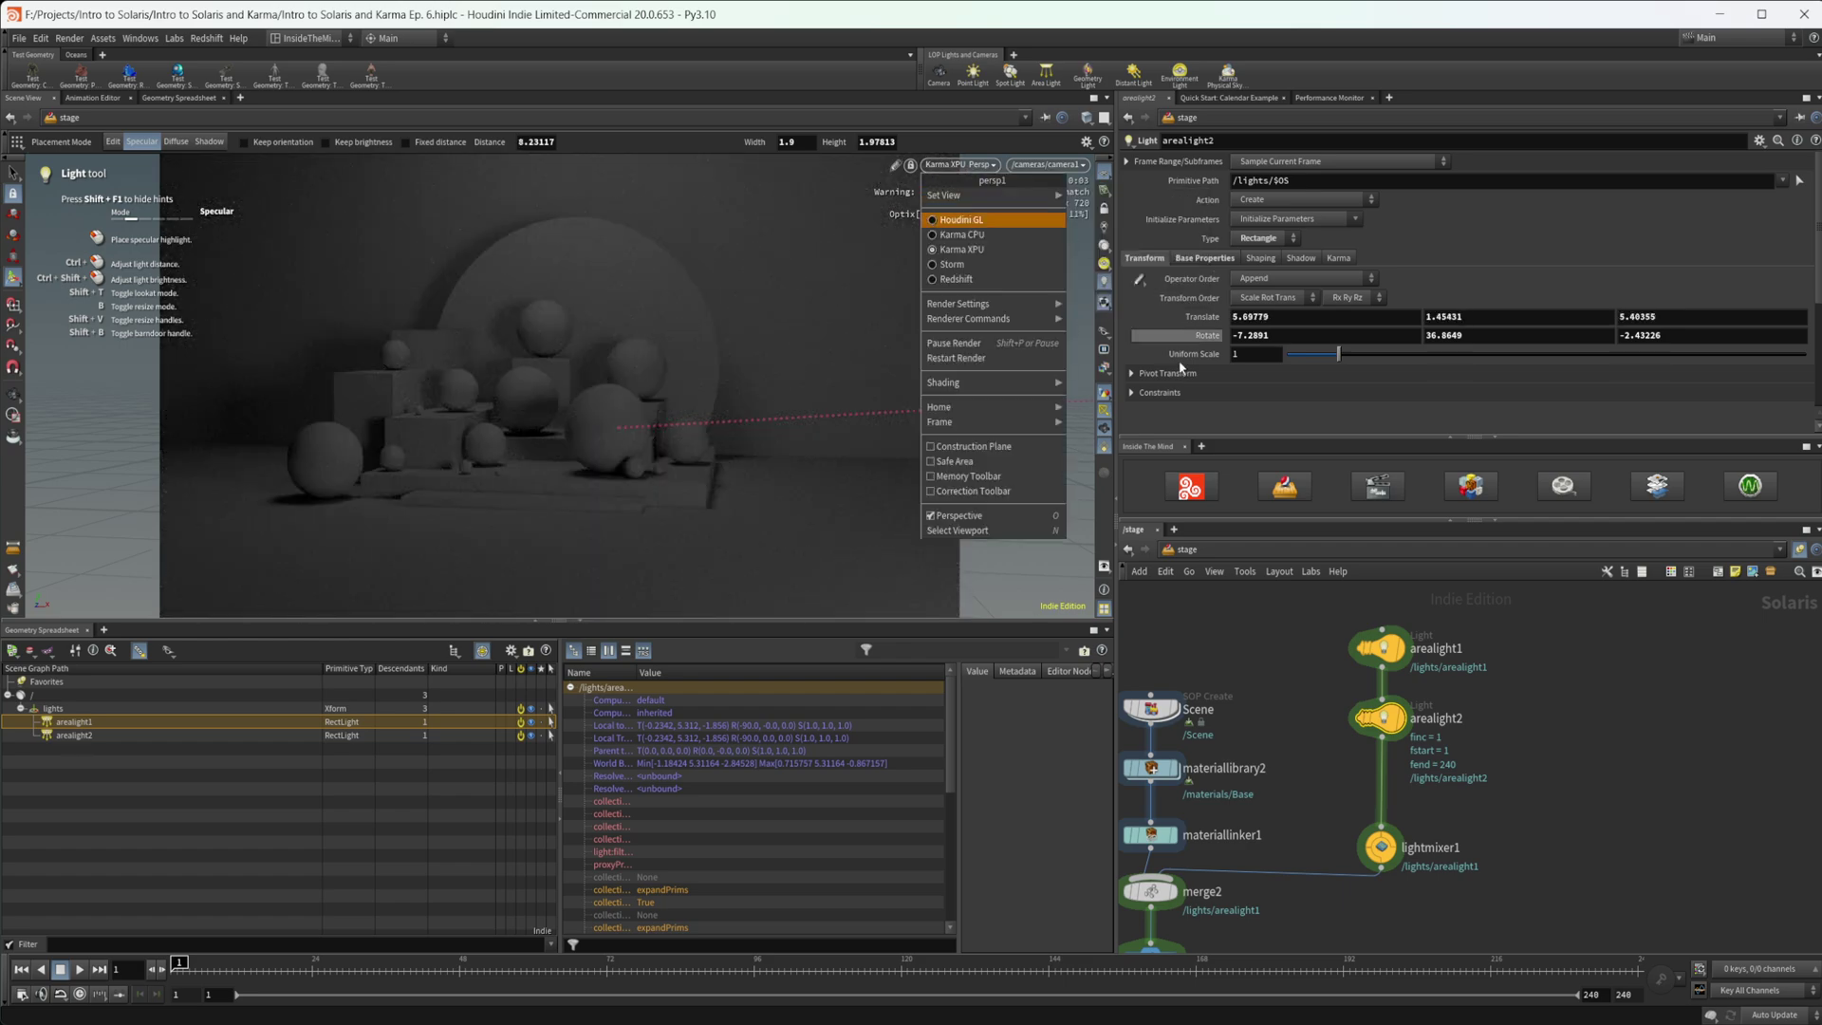
left_click(960, 219)
key("Escape")
left_click_drag(837, 365, 561, 432)
key("Return")
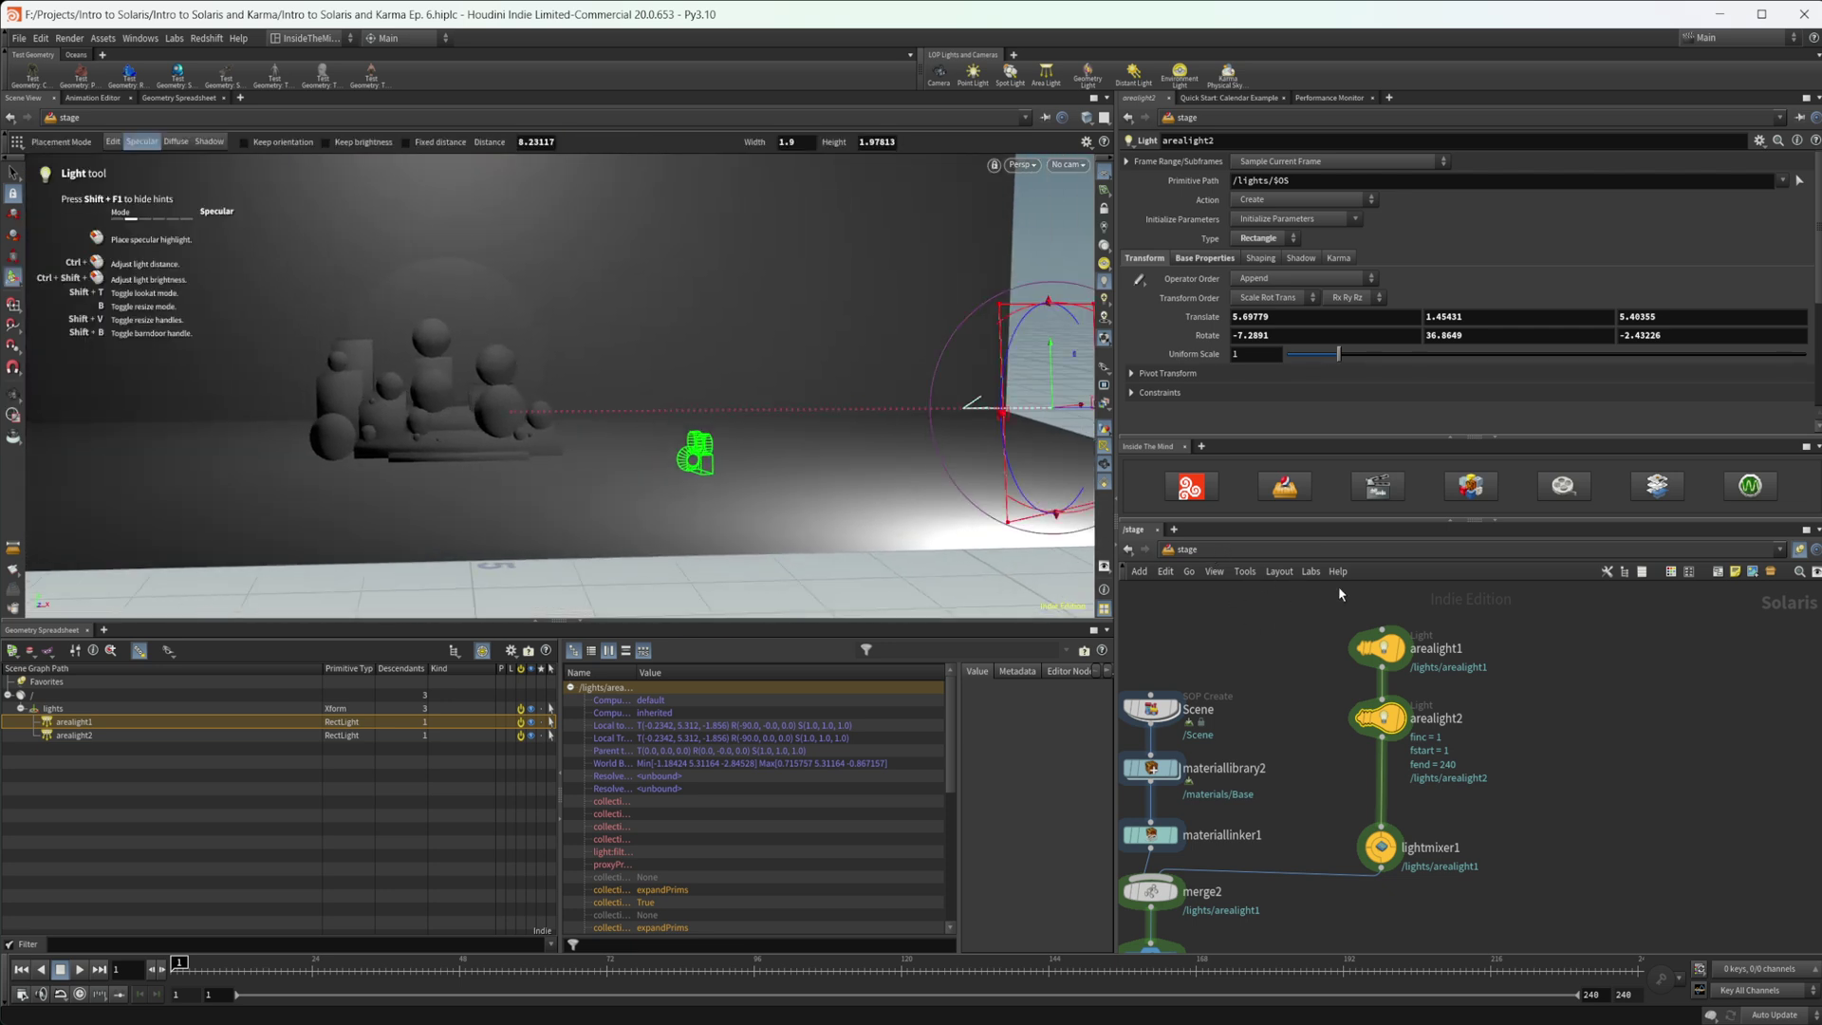
Enable Spotlight shaping on arealight2 and narrow its cone angle to 18.6
left_click(1271, 262)
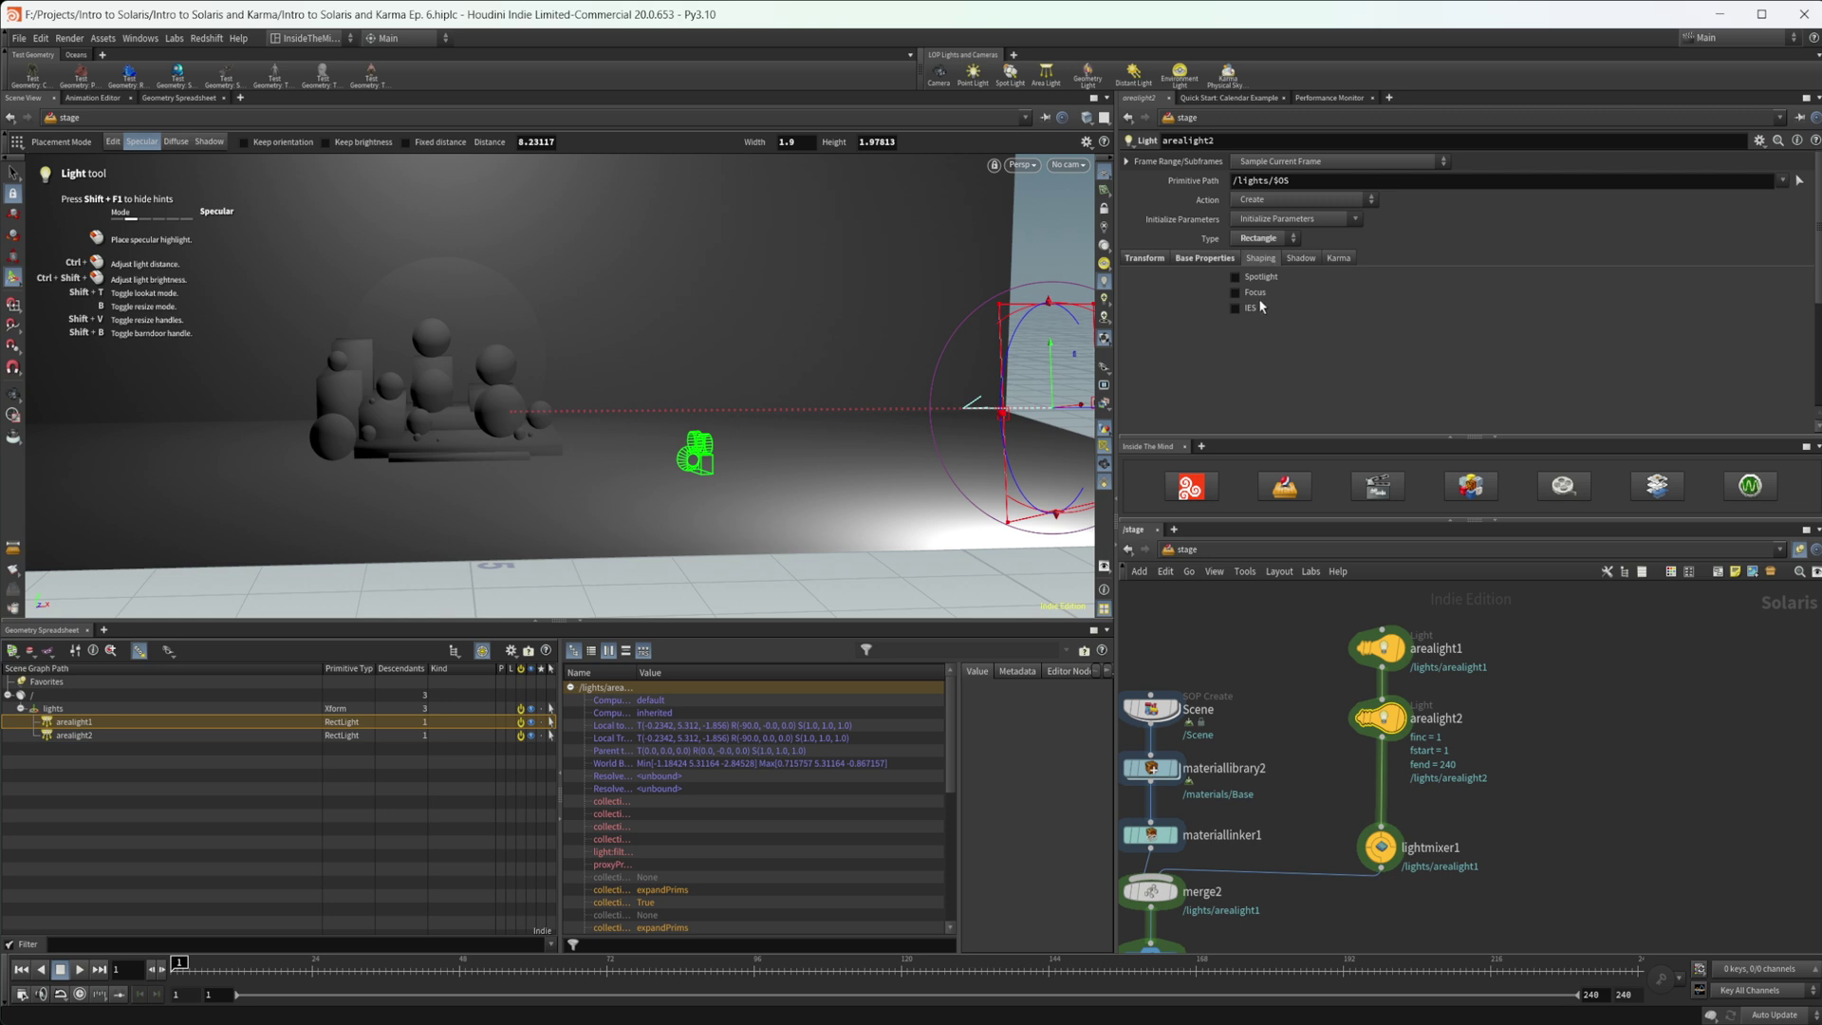
left_click(1262, 278)
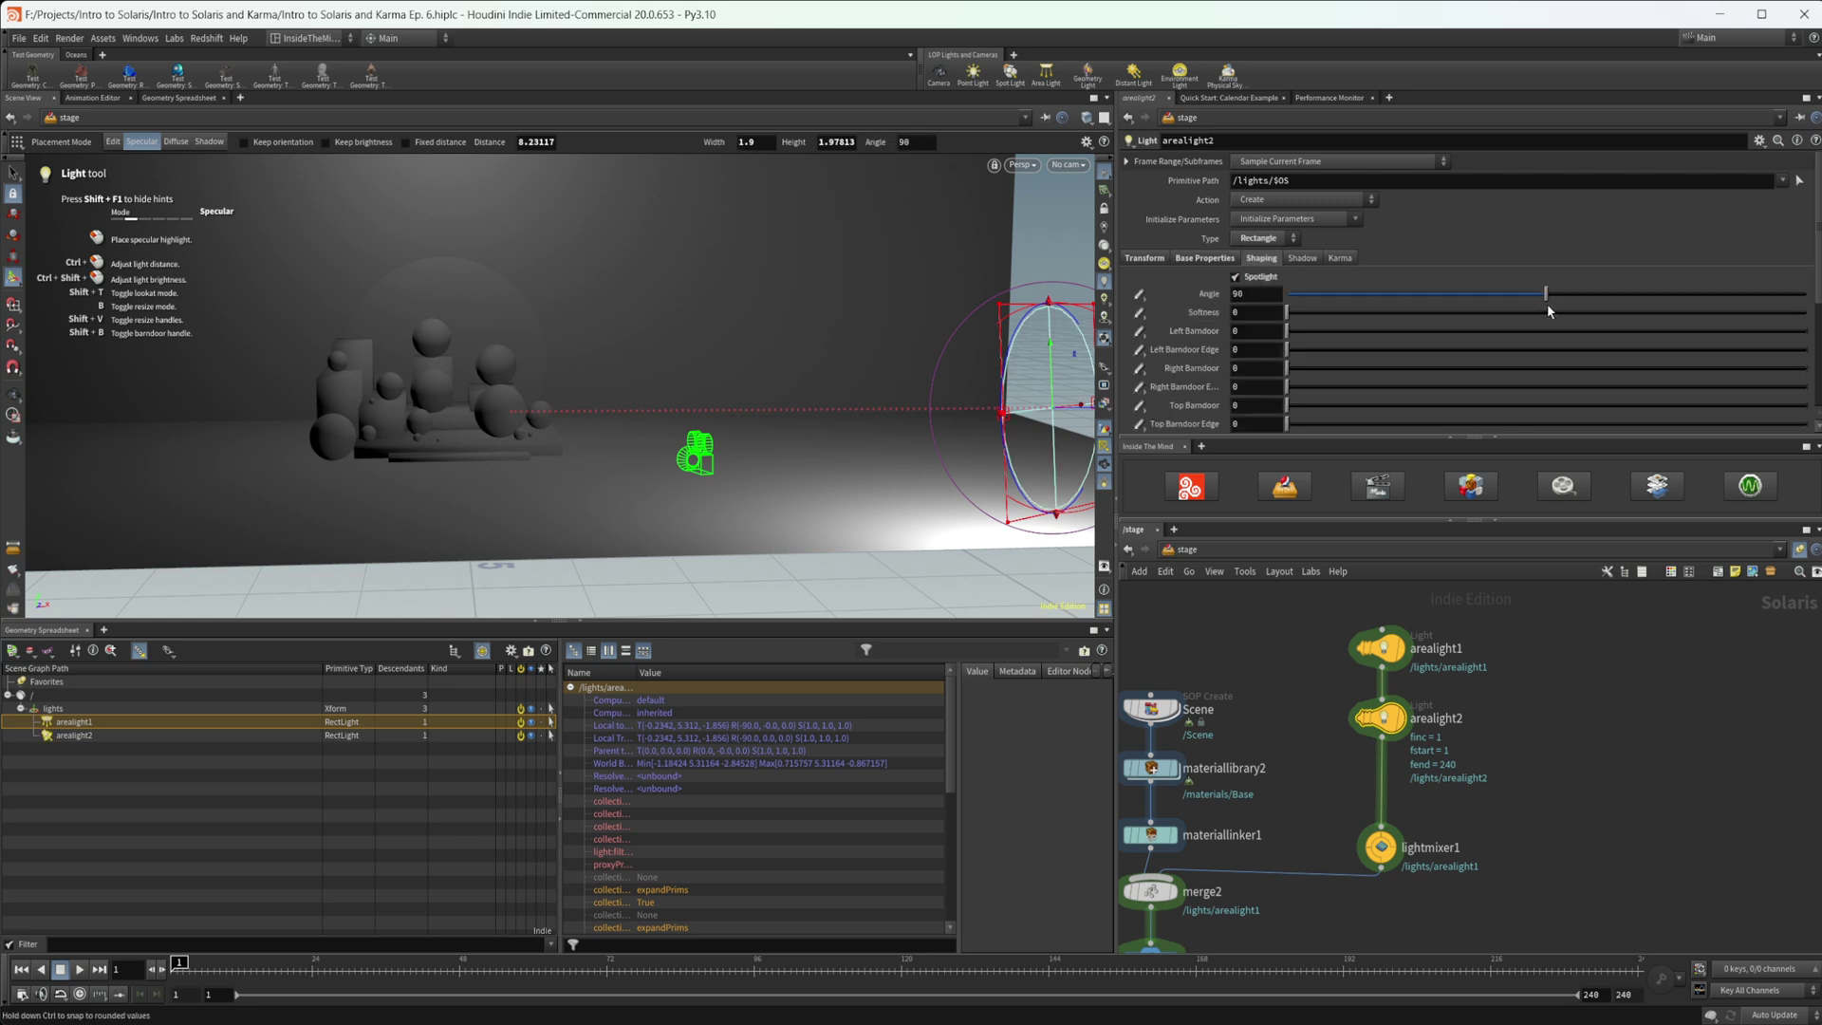
key("Escape")
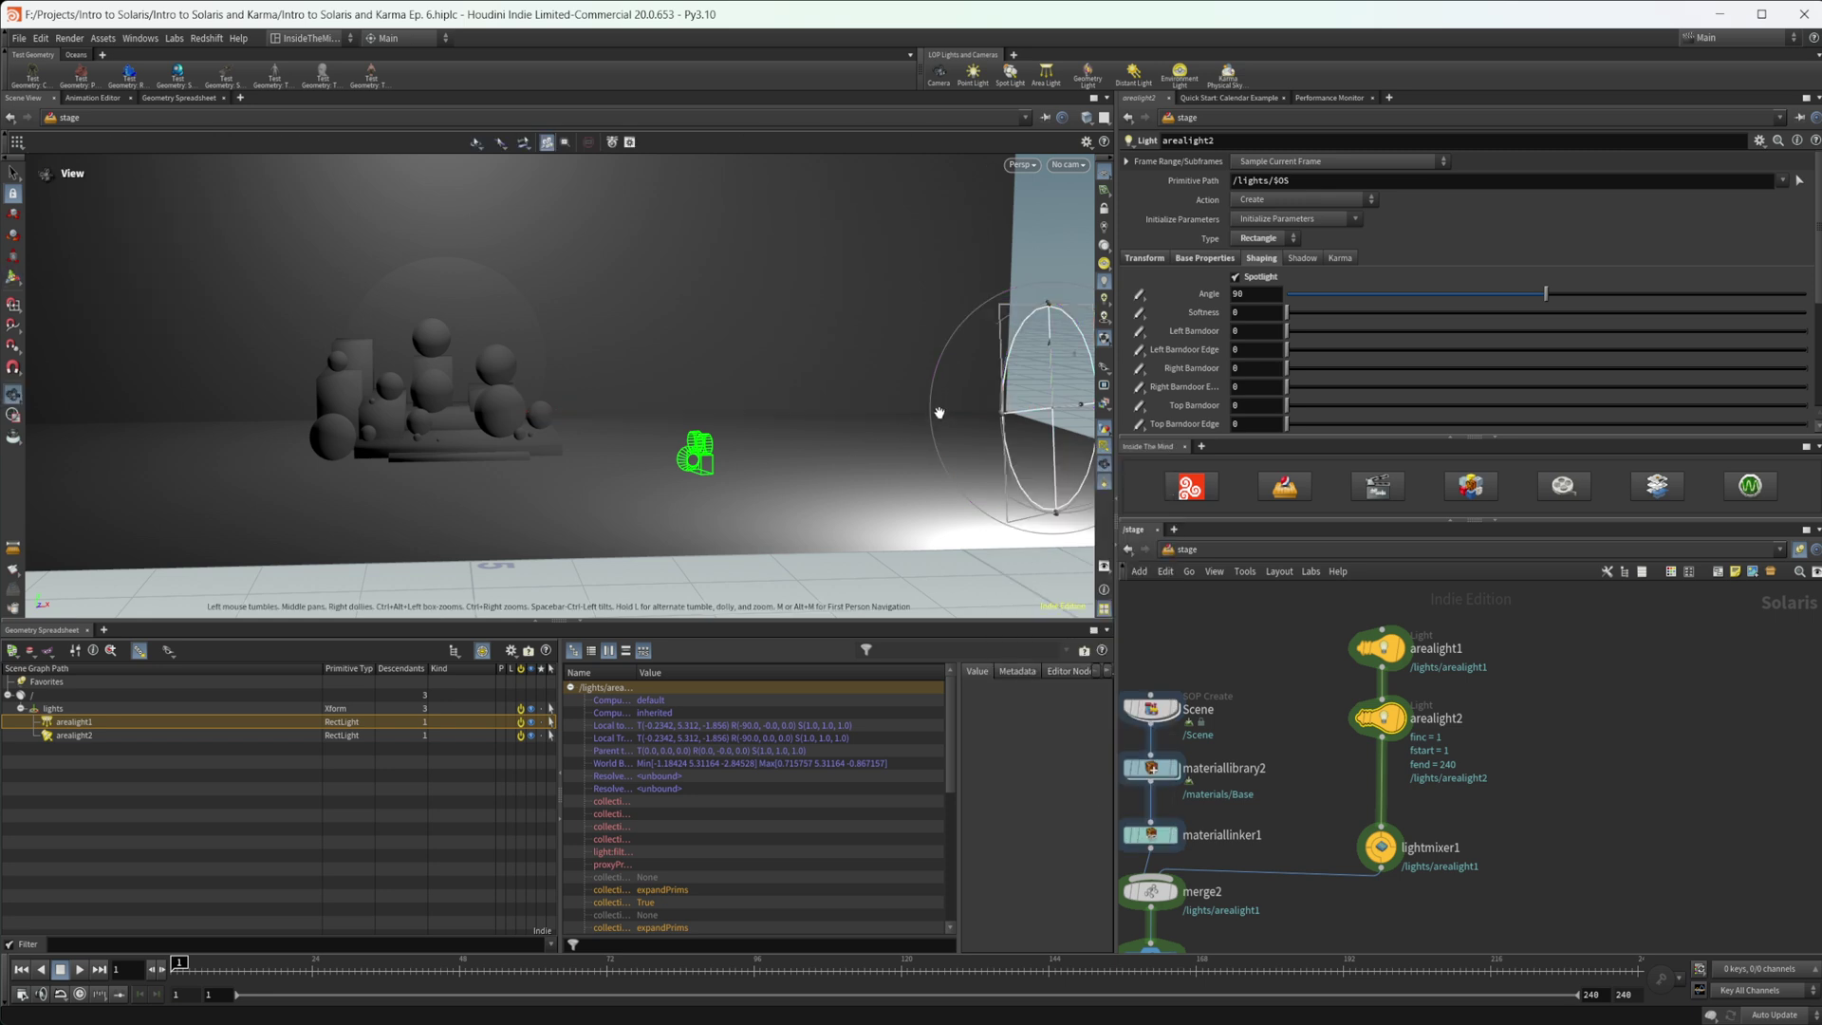
left_click_drag(938, 413, 816, 410)
key("Return")
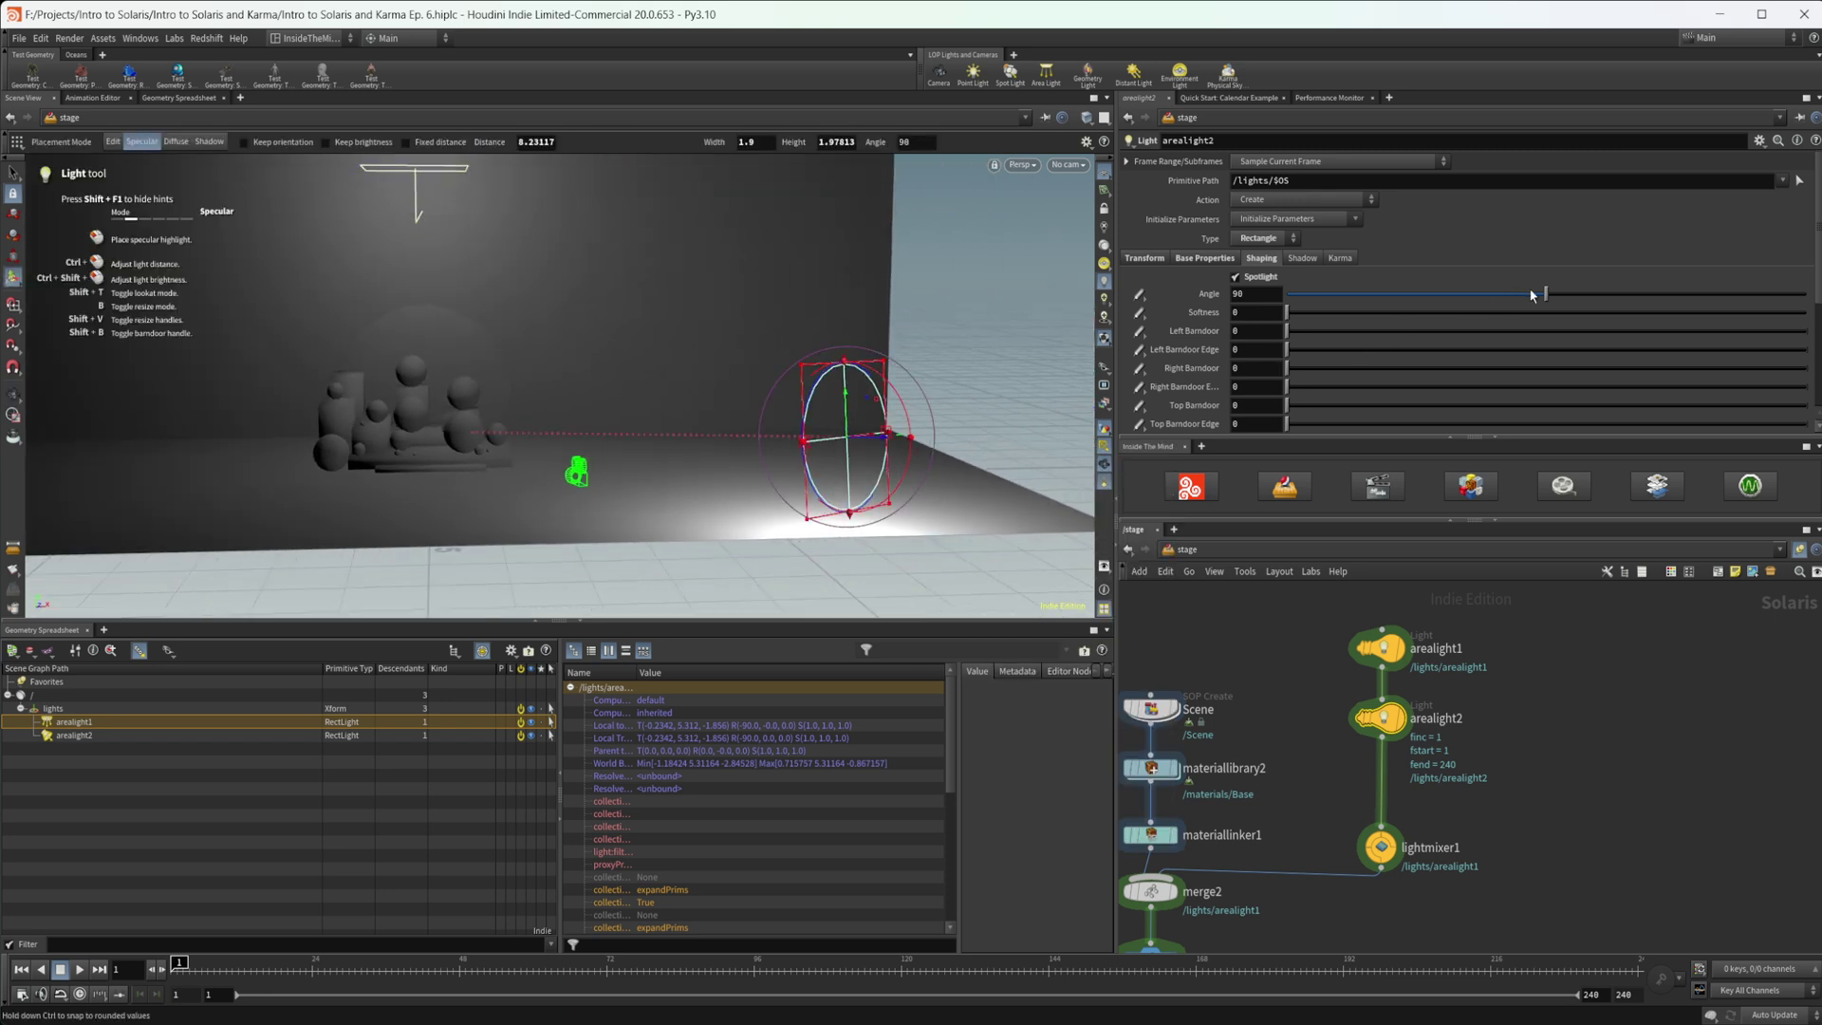
left_click_drag(1531, 296, 1341, 282)
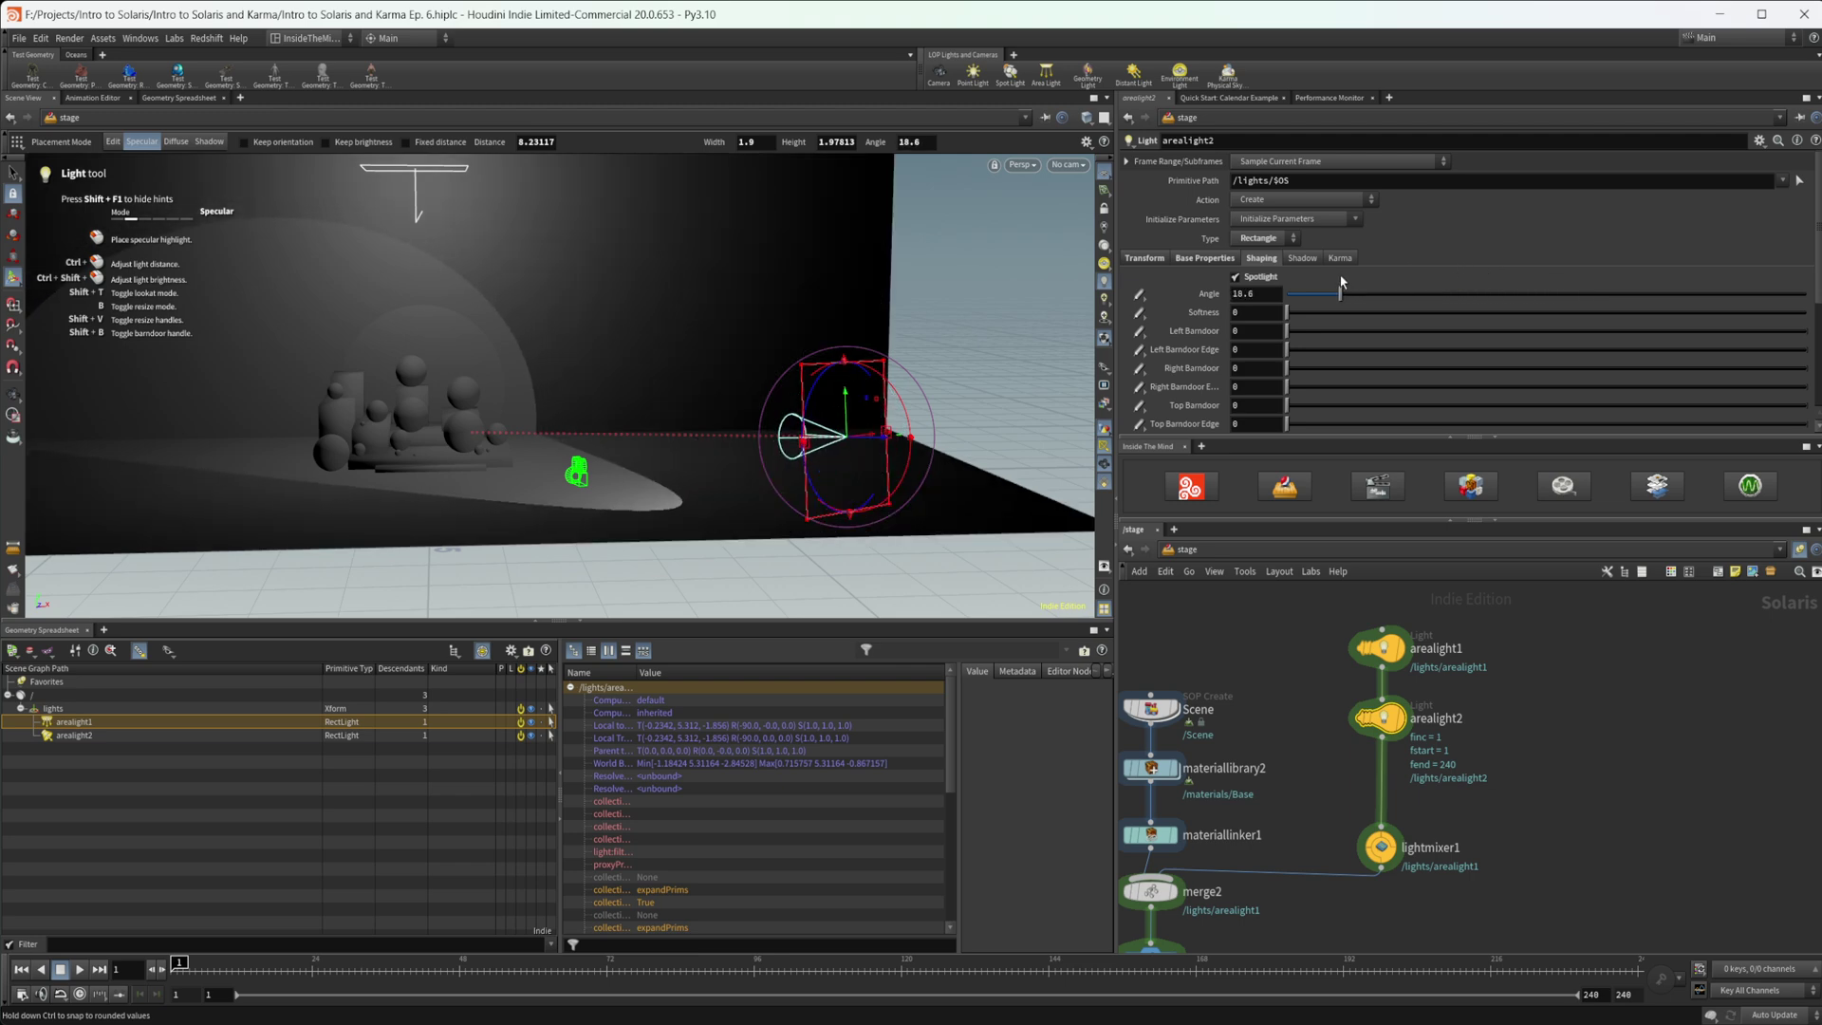
Set arealight2's spotlight softness to 0.088 and inspect the beam's edge around the set
key("Escape")
mouse_move(550, 374)
left_mouse_down()
mouse_move(475, 394)
mouse_move(536, 393)
left_mouse_up()
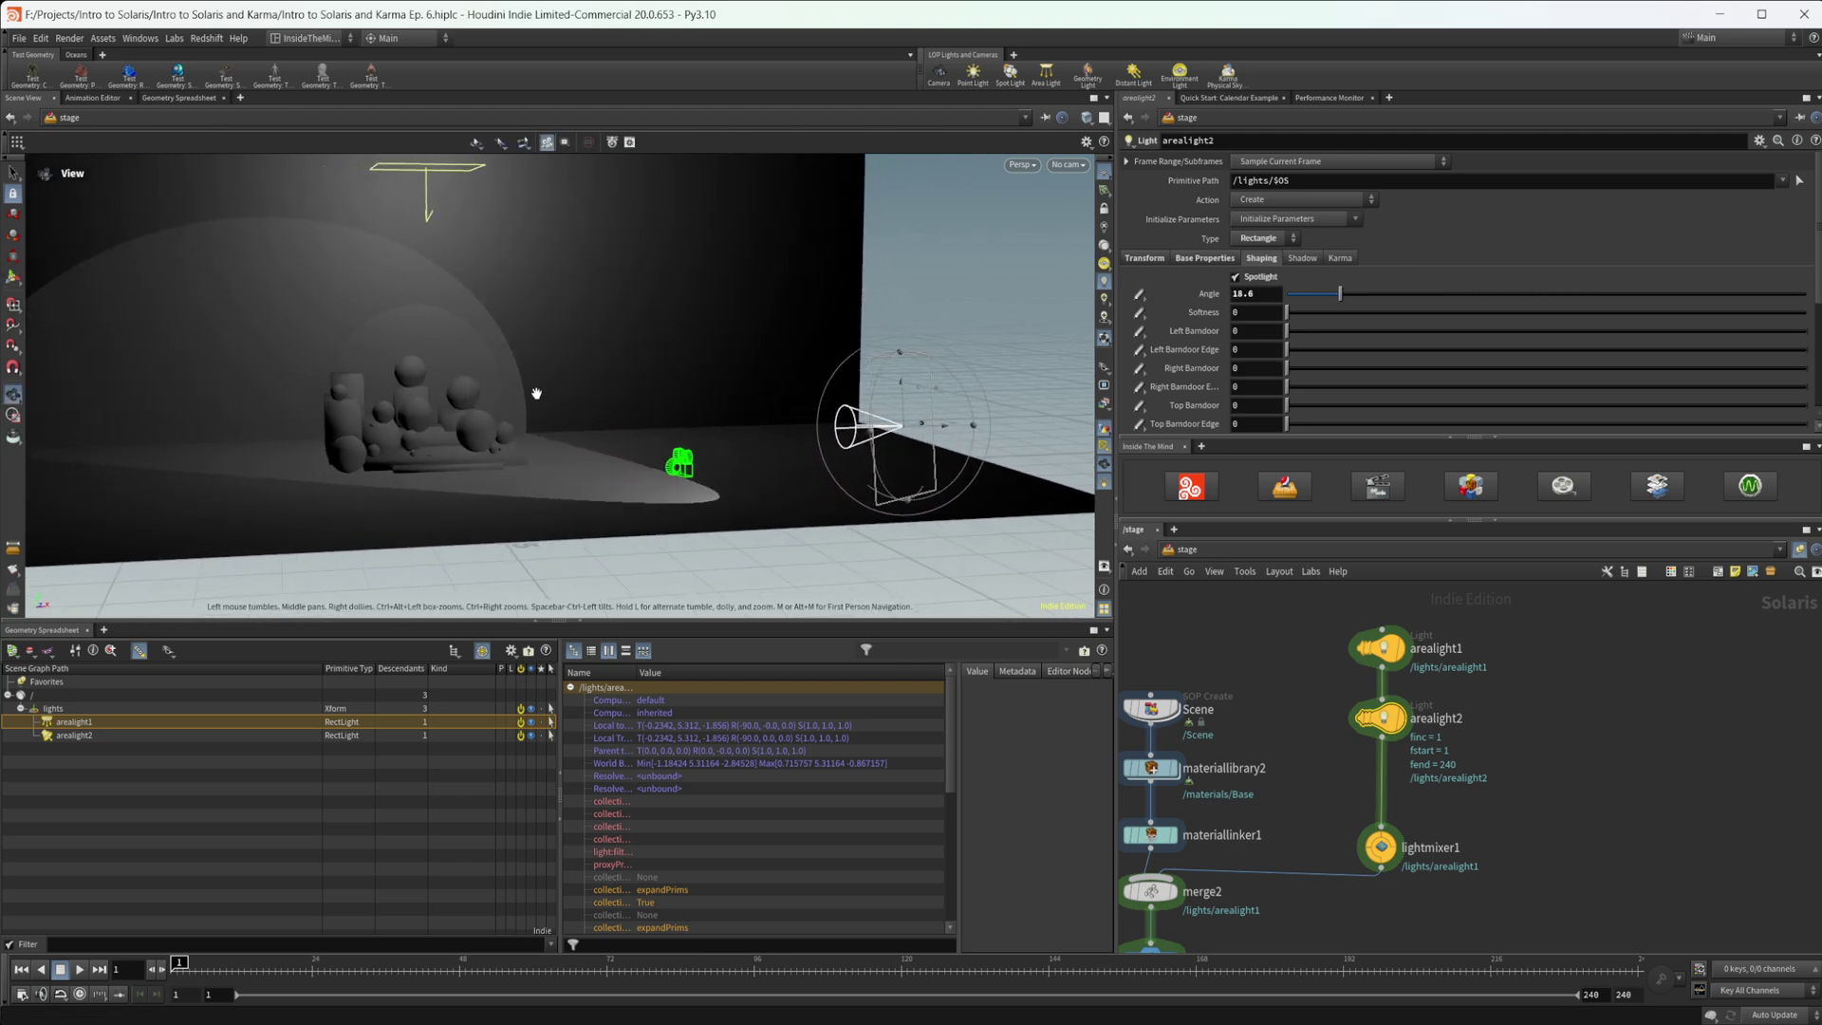
key("Return")
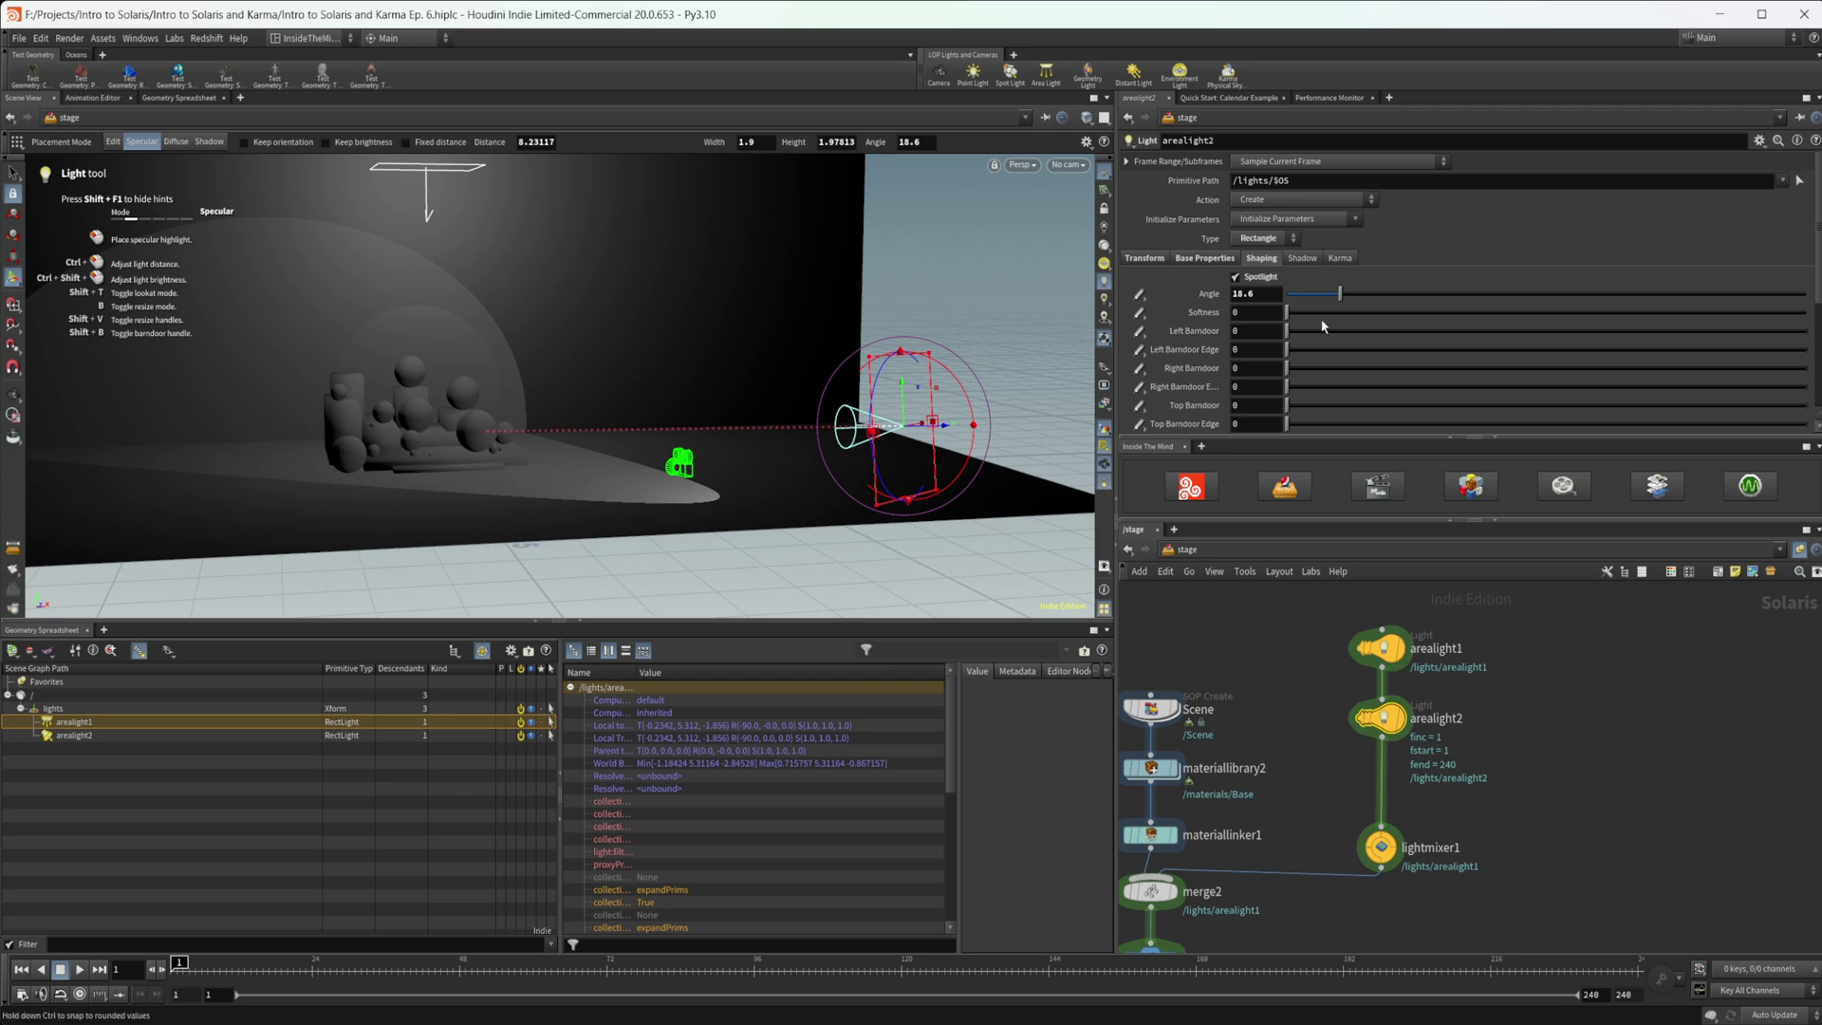
mouse_move(1295, 309)
left_mouse_down()
mouse_move(1348, 312)
mouse_move(1311, 330)
left_mouse_up()
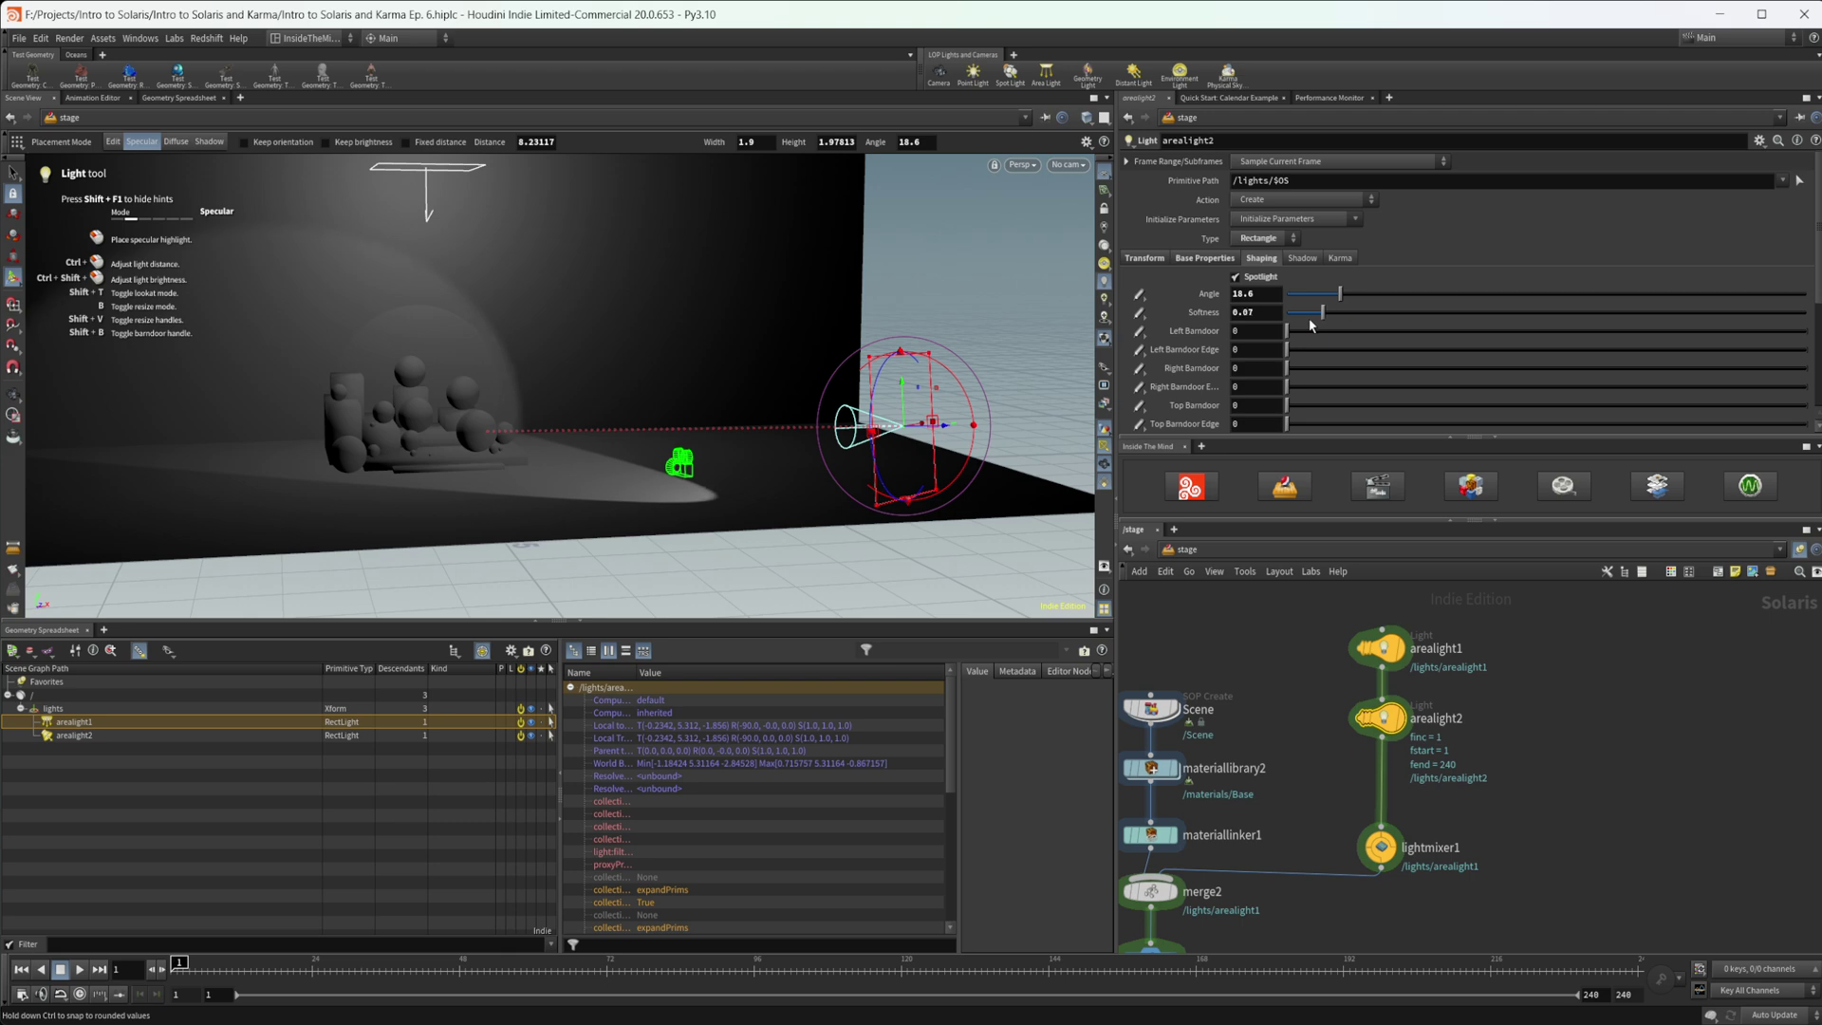
mouse_move(1347, 321)
left_mouse_down()
mouse_move(1263, 327)
mouse_move(1329, 312)
left_mouse_up()
key("Escape")
left_click_drag(433, 405, 573, 386)
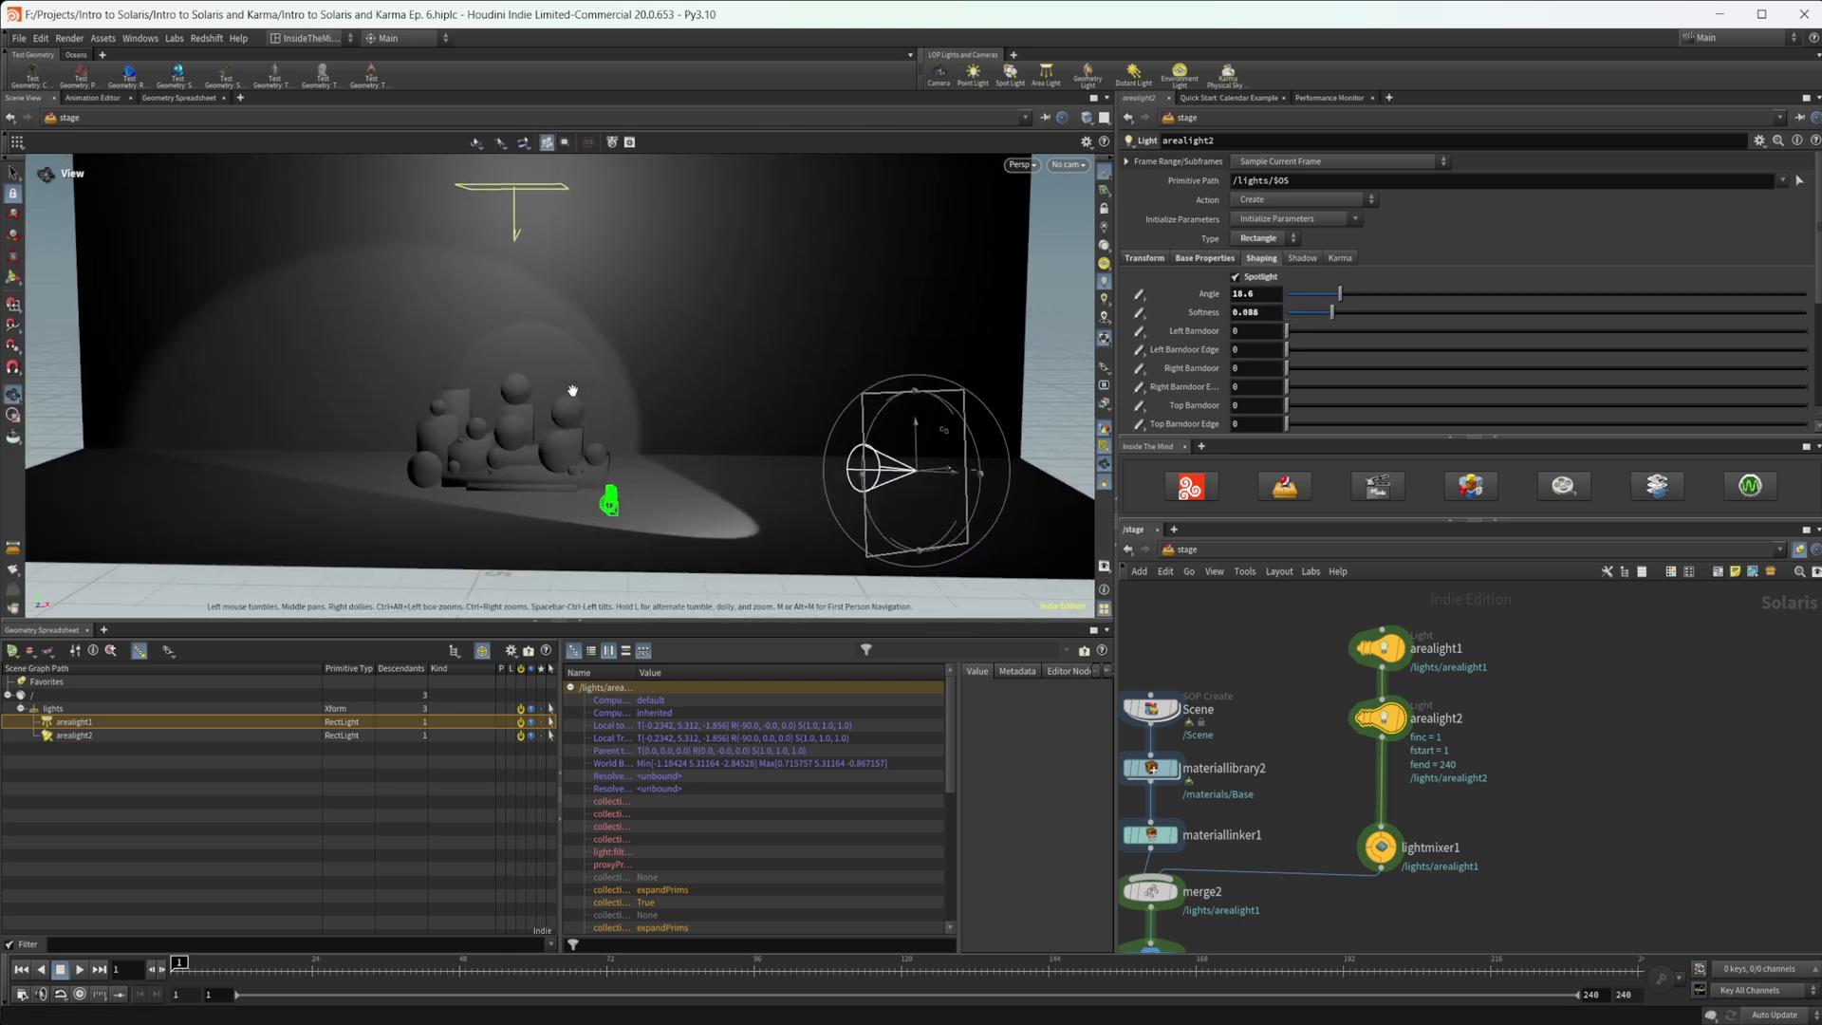
left_click_drag(494, 438, 531, 465)
key("Return")
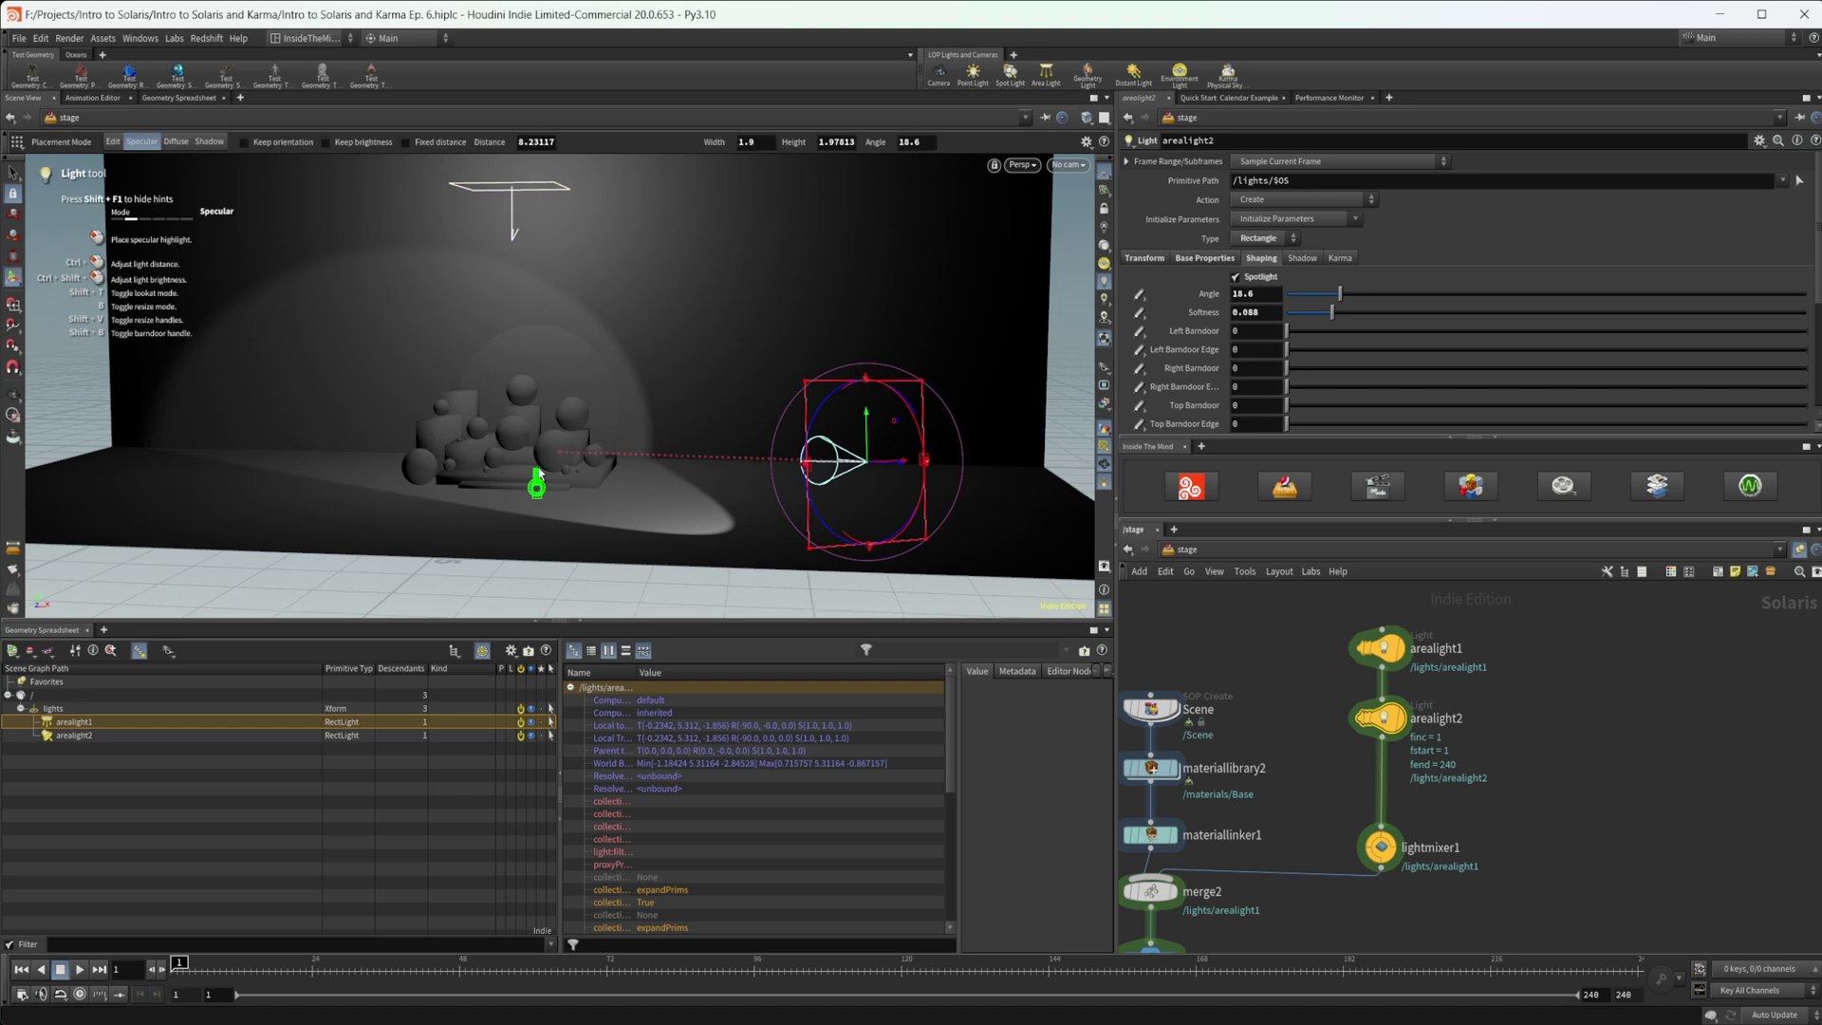
Return the viewport to camera1 and re-aim arealight2's specular highlight on the large front sphere
left_click(1067, 165)
left_click(1089, 195)
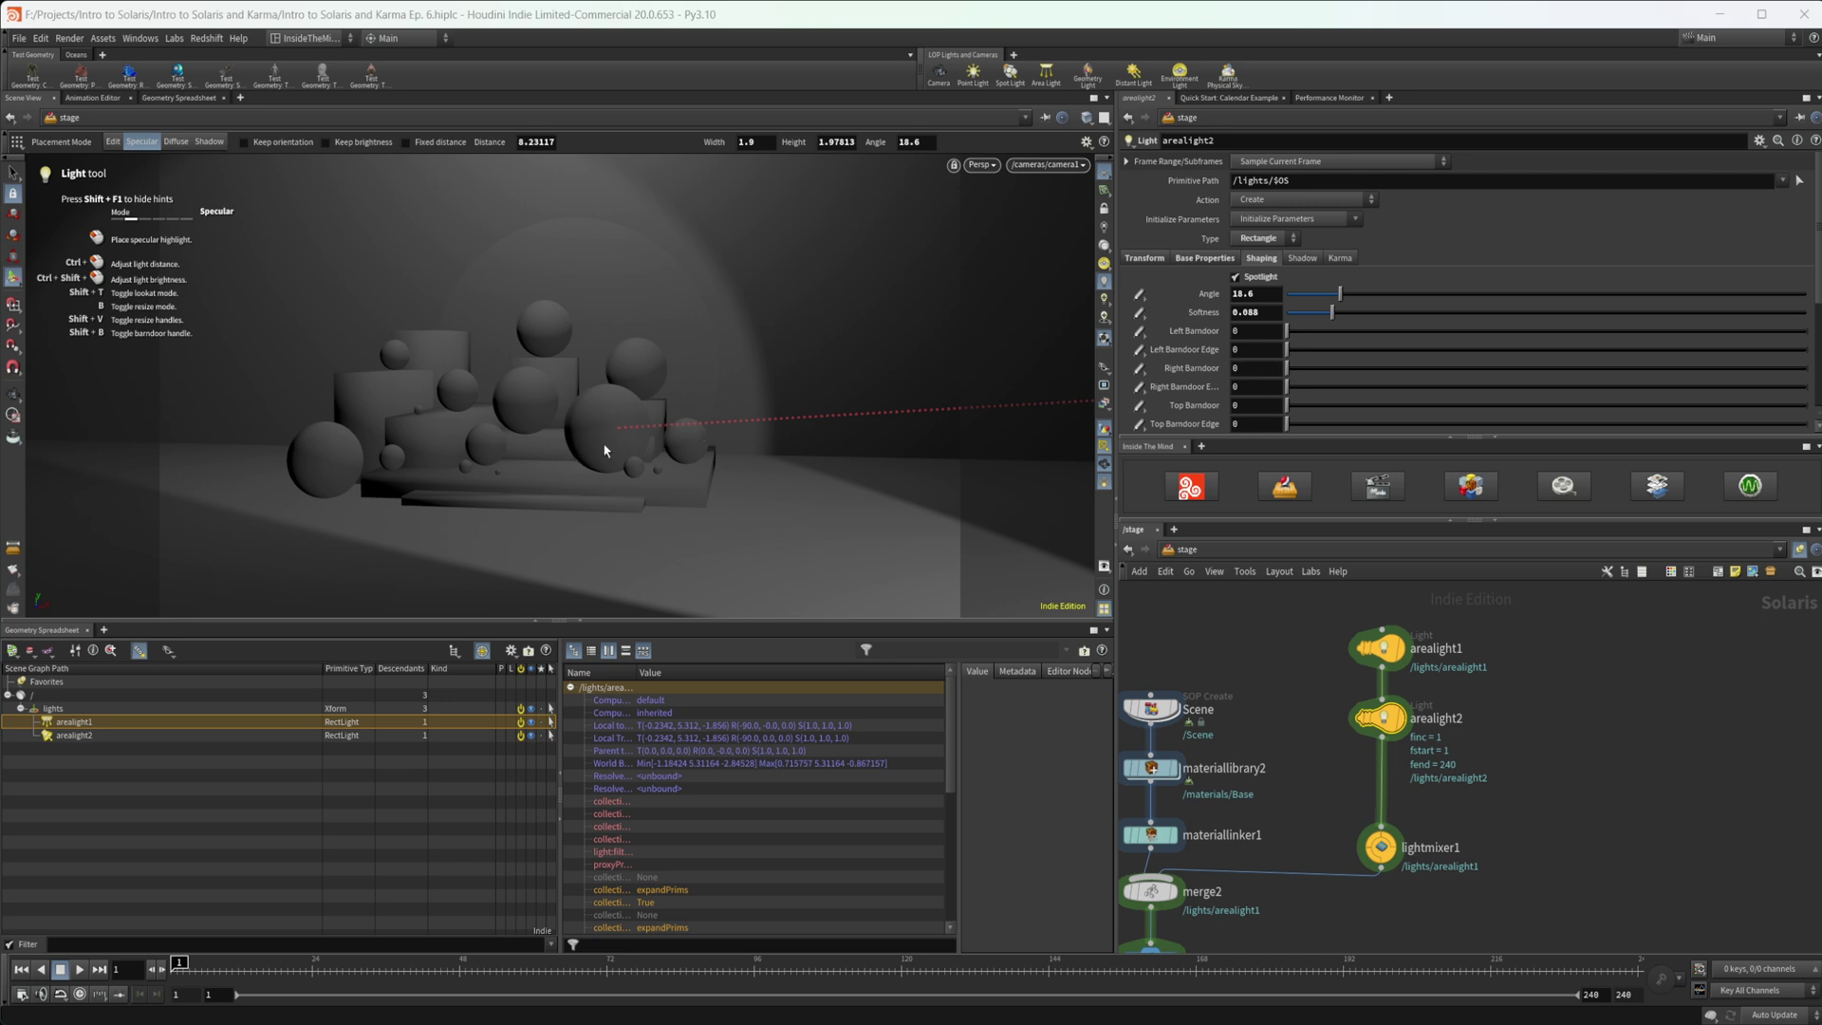
left_click_drag(612, 423, 617, 428)
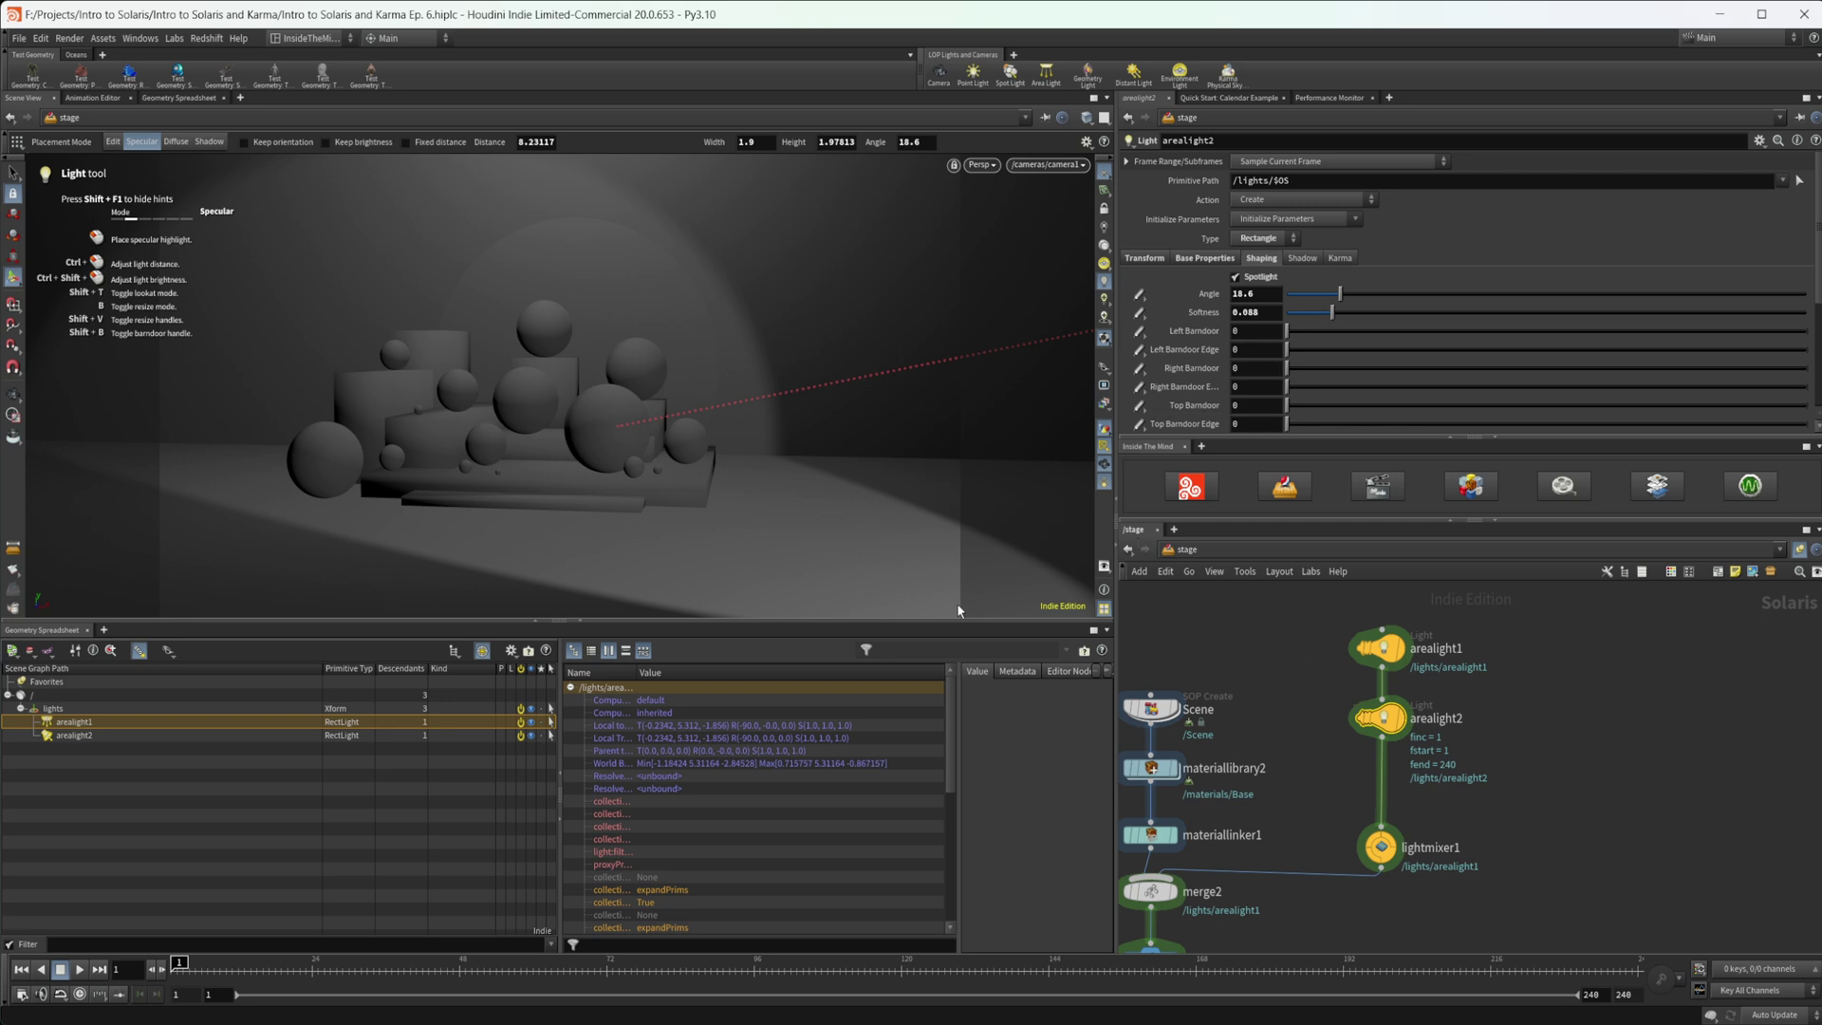
Move arealight1 and arealight2 up to make room above lightmixer1, and switch the viewport to Karma rendering
middle_click_drag(1363, 613, 1358, 698)
left_click_drag(1318, 674, 1399, 839)
middle_click_drag(1428, 883, 1450, 787)
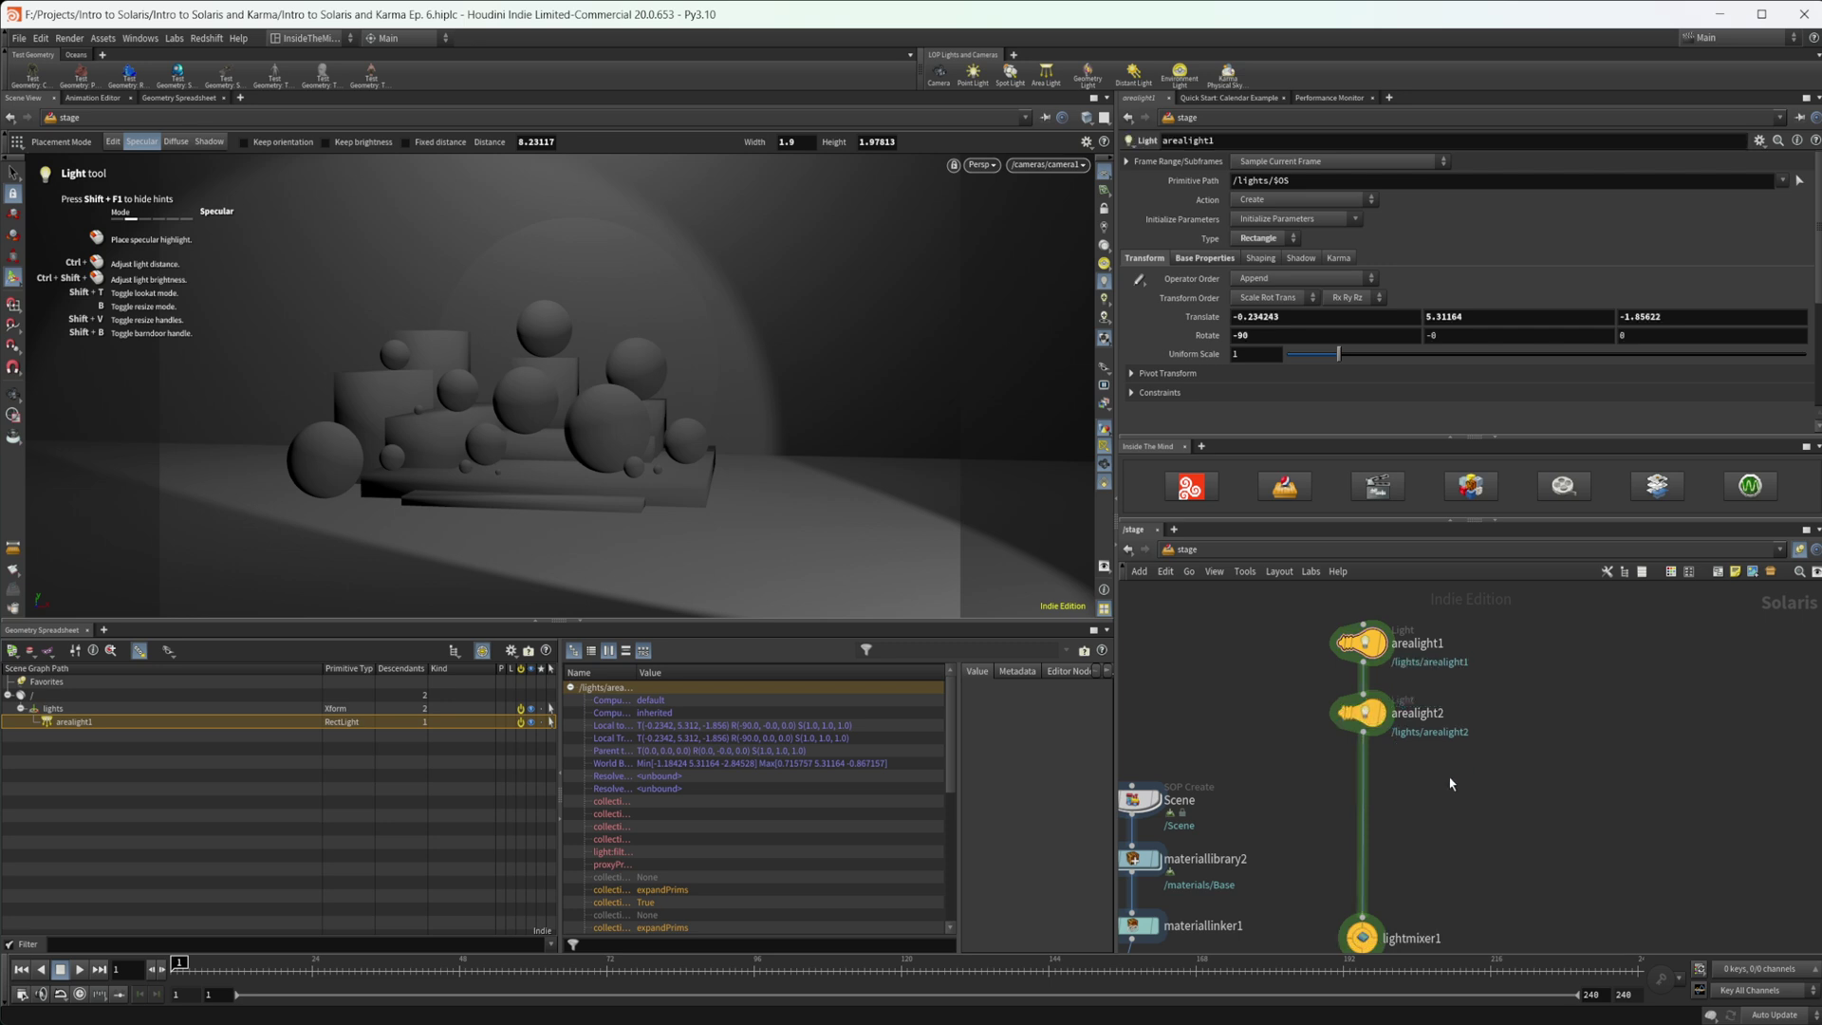
key("ctrl+k")
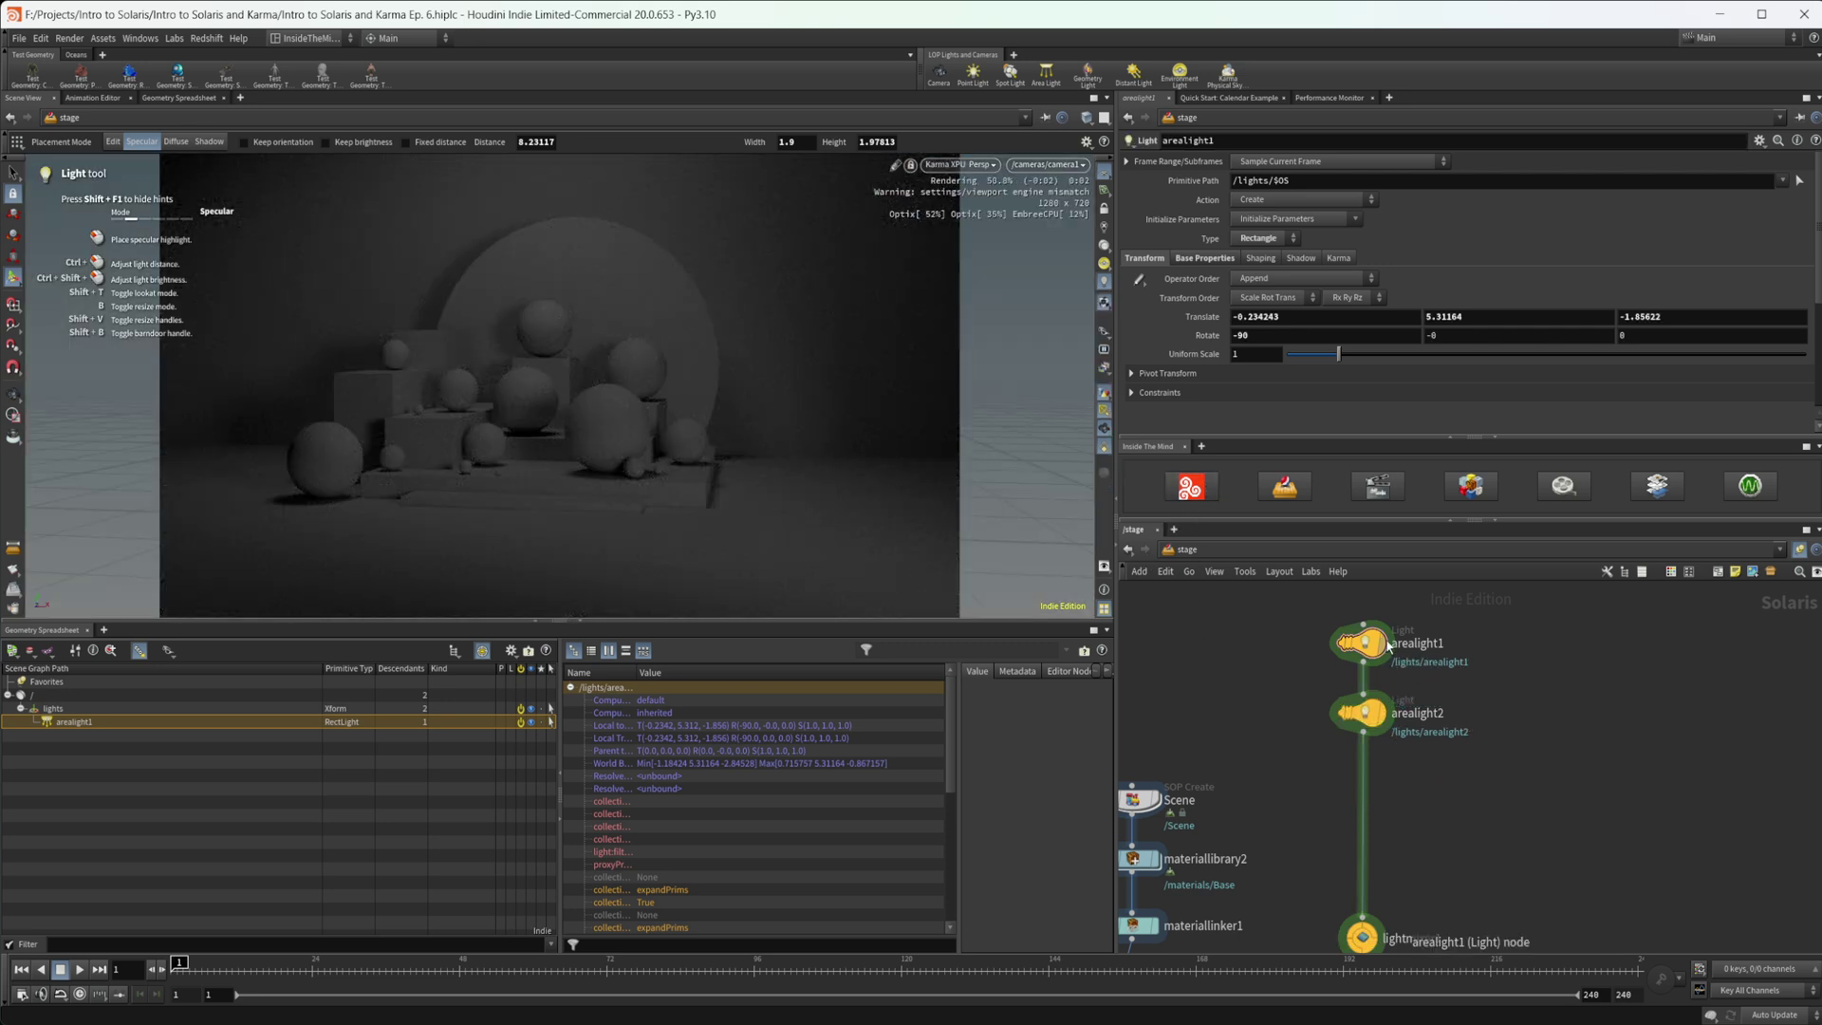
Duplicate arealight2 and arealight1 into the chain above lightmixer1, aiming their highlights at the large front sphere and the far-left sphere respectively
left_click_drag(1378, 654, 1376, 795, "alt")
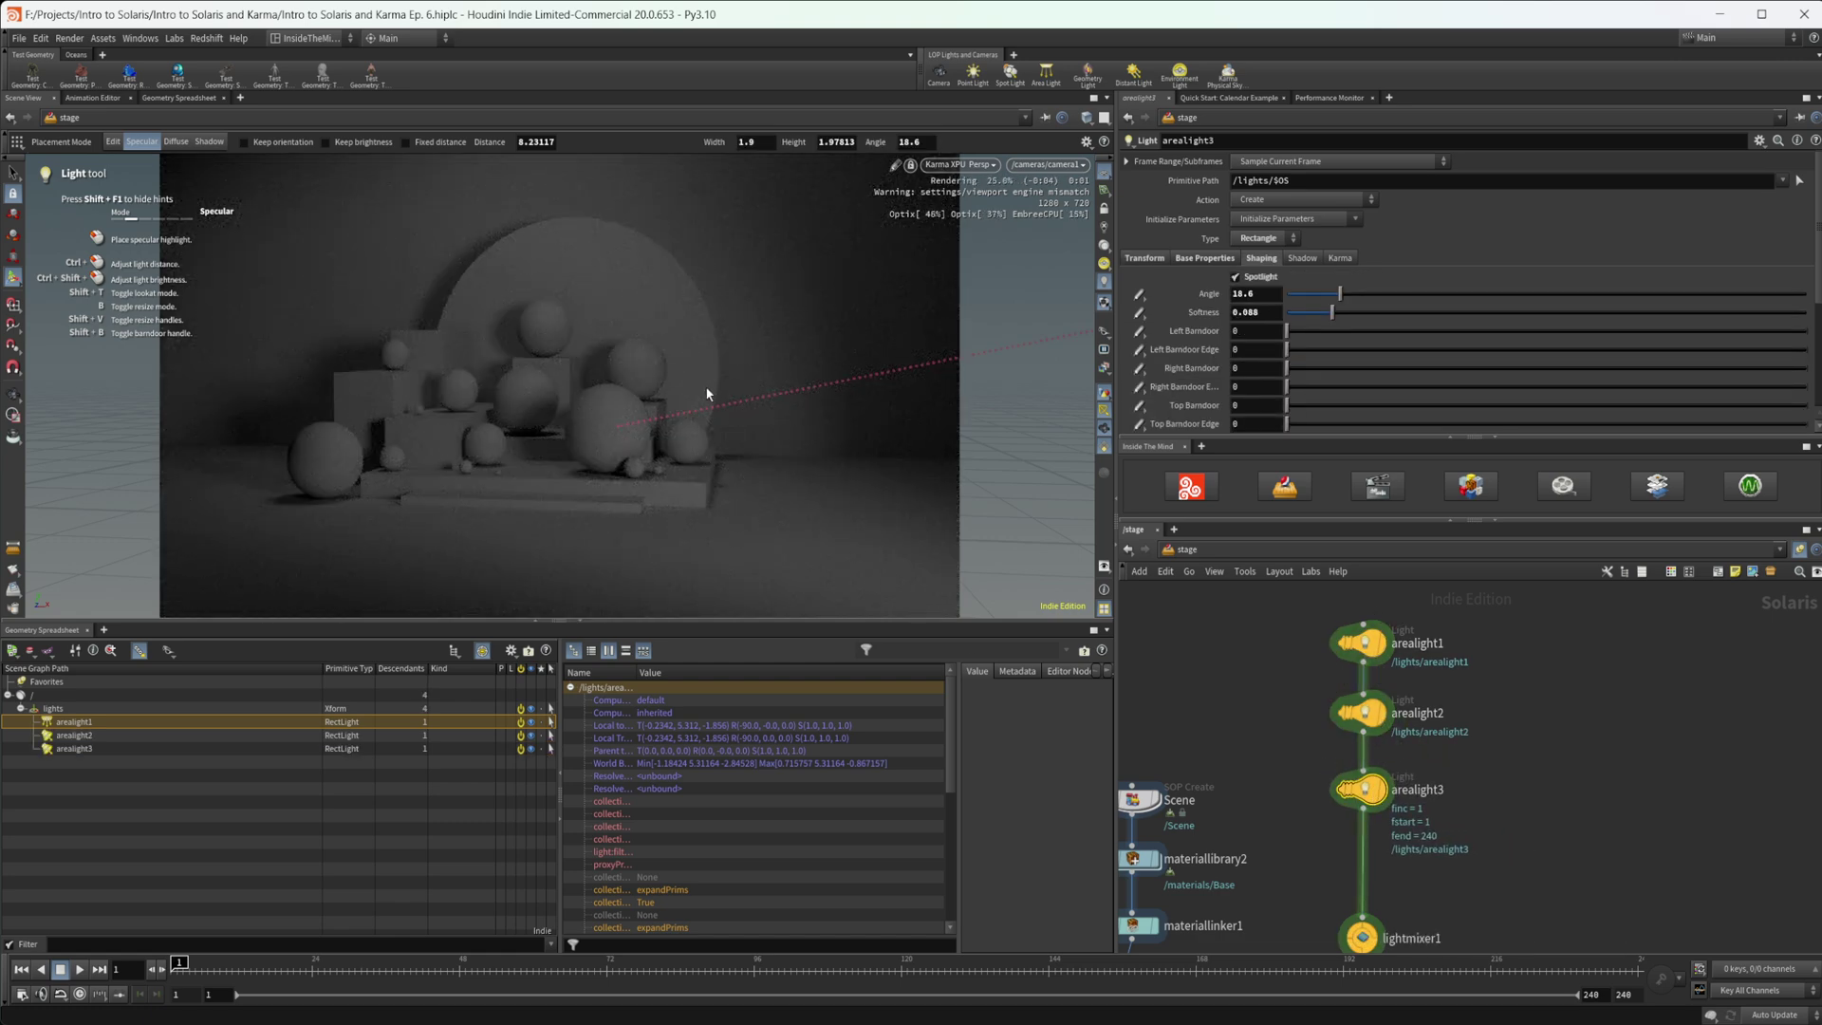
left_click(623, 404)
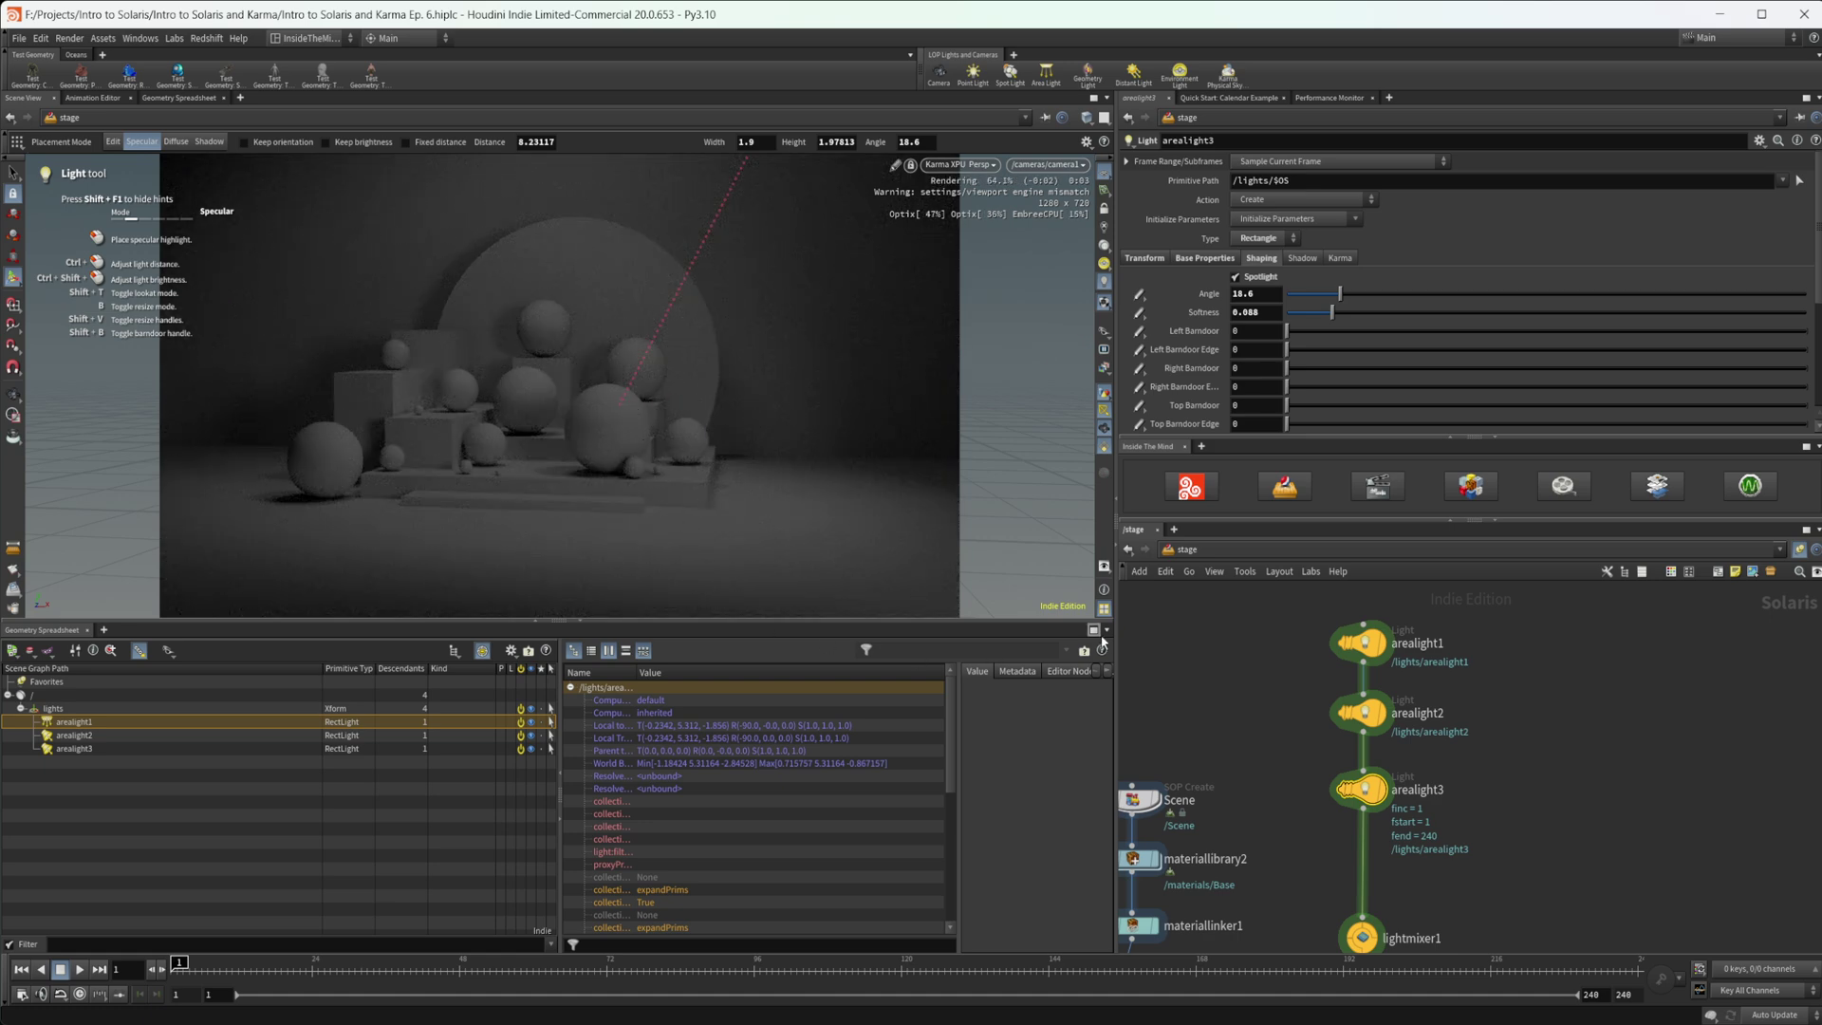
left_click_drag(1363, 789, 1433, 814, "alt")
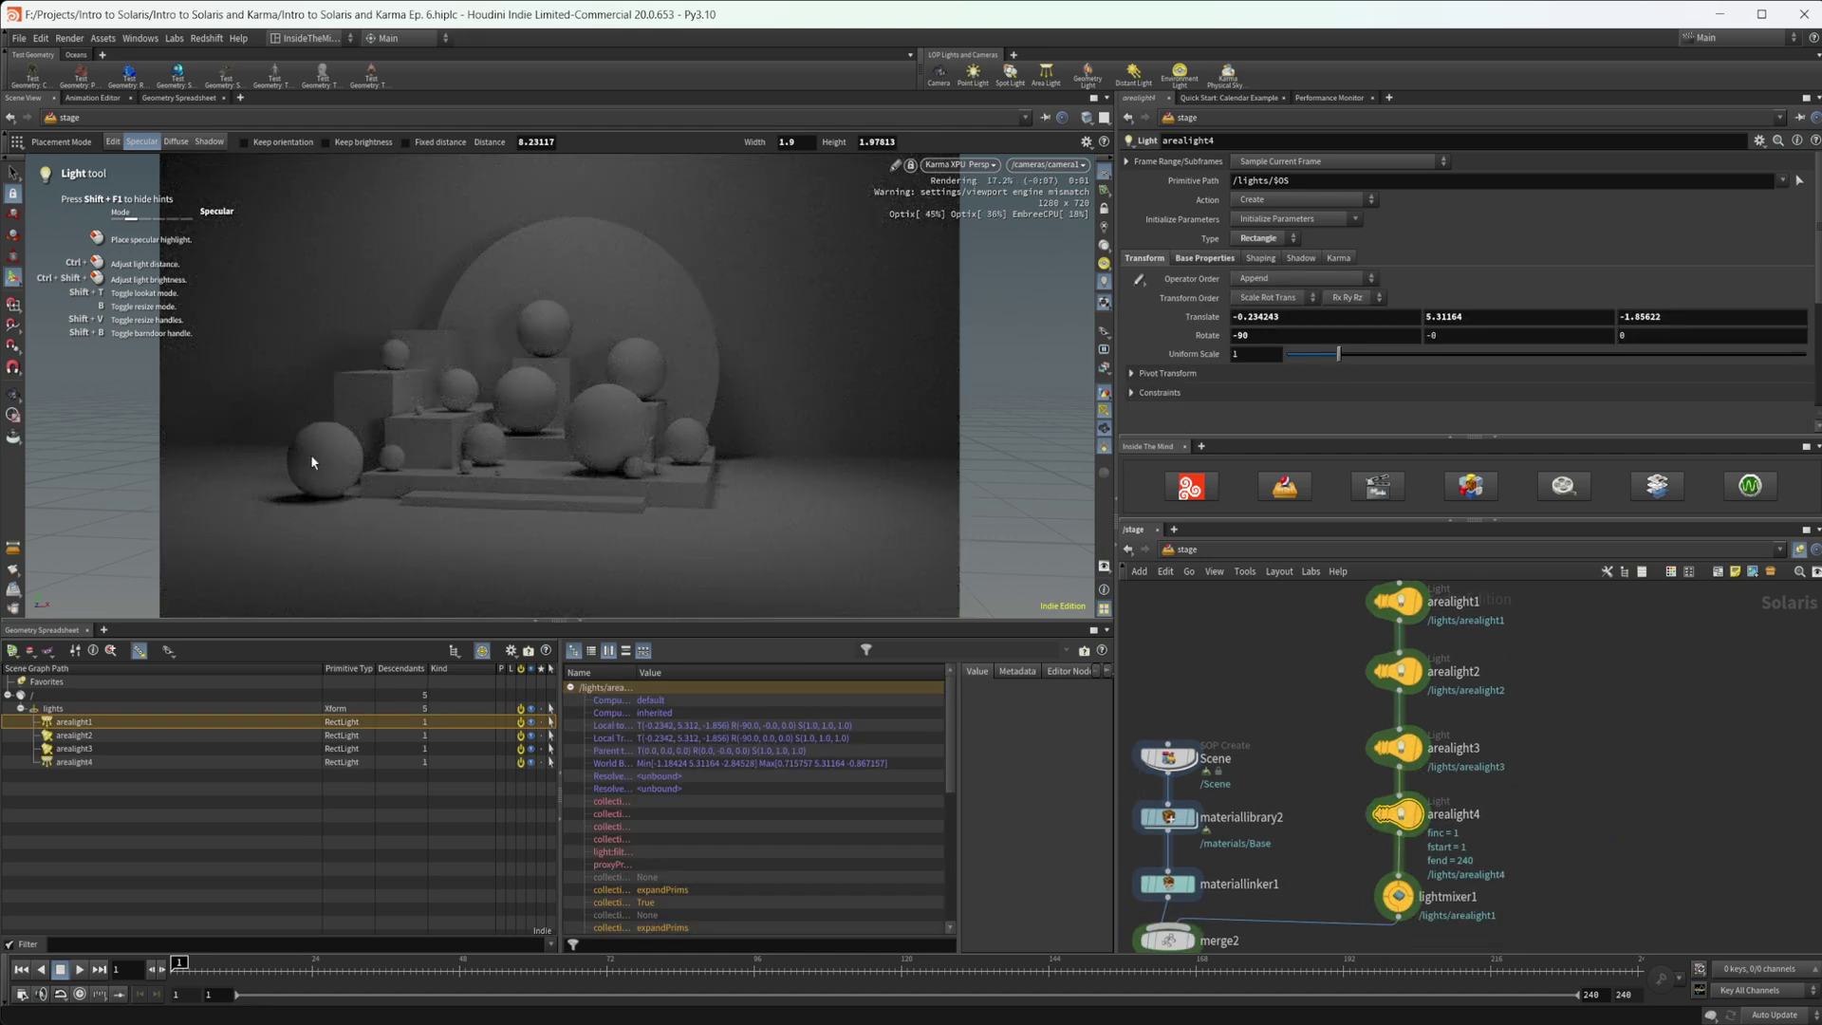
left_click(294, 447)
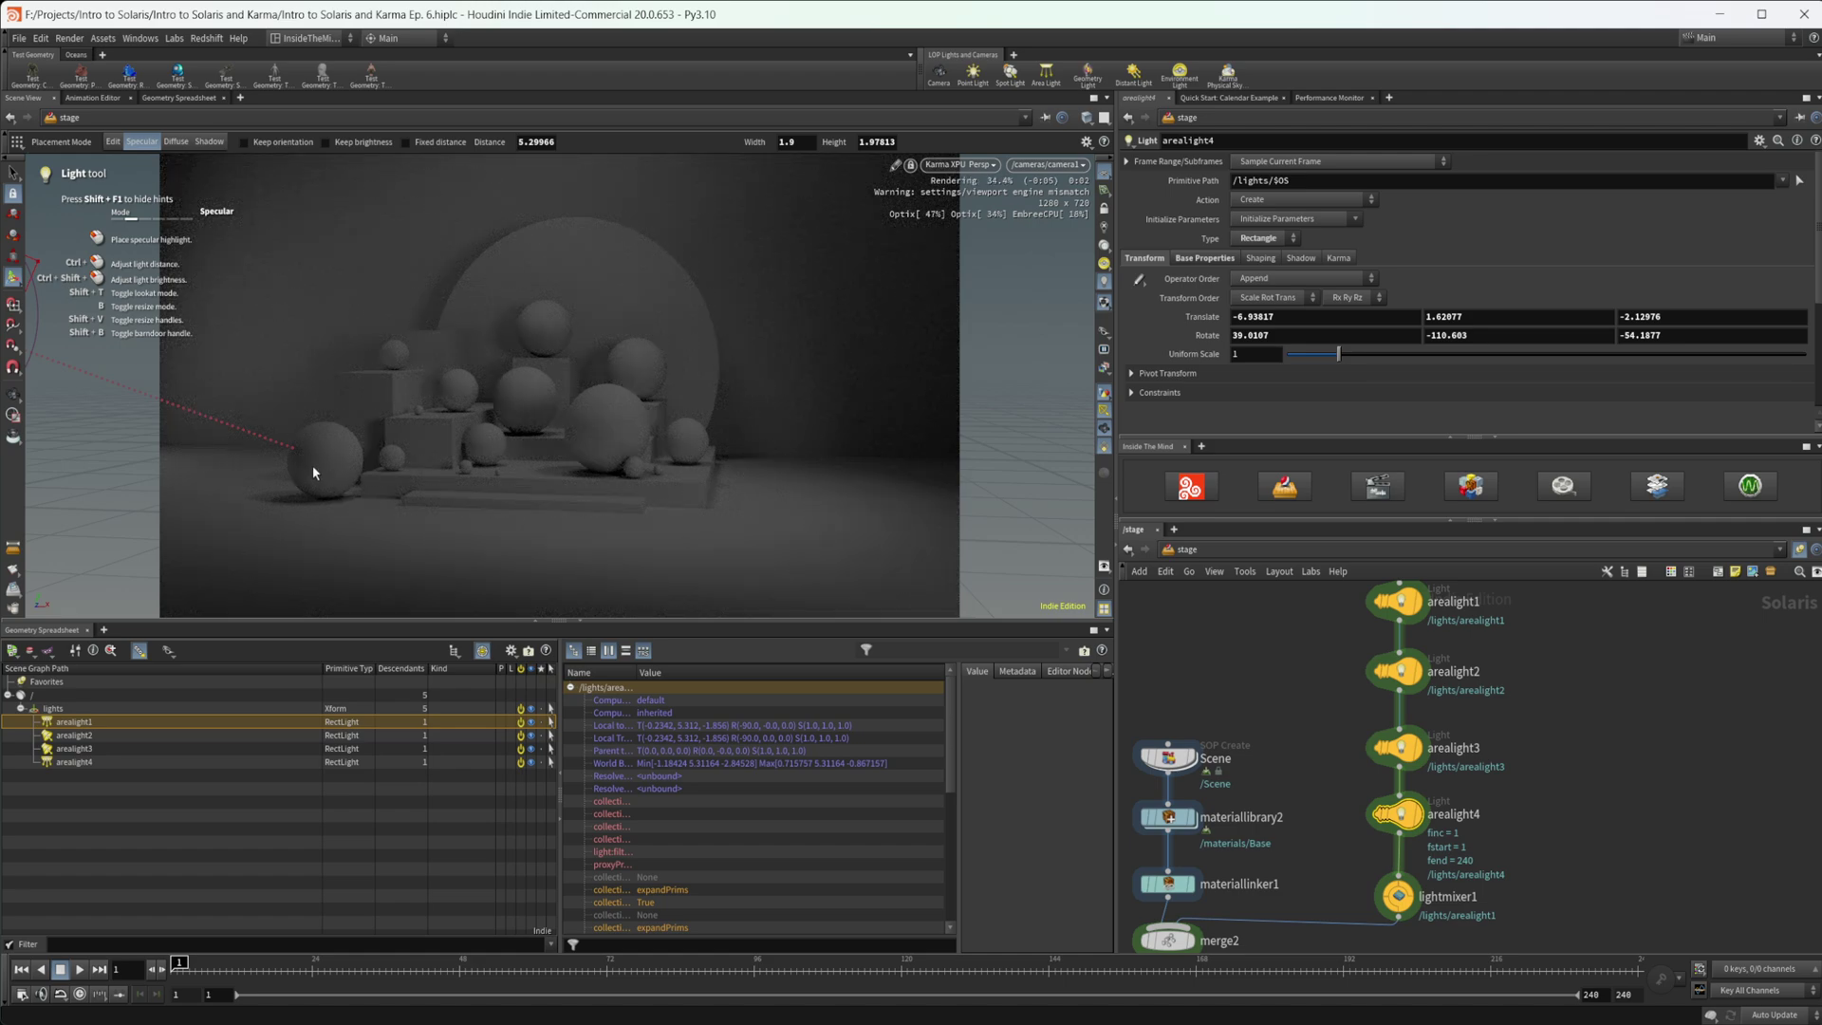
left_click(298, 444)
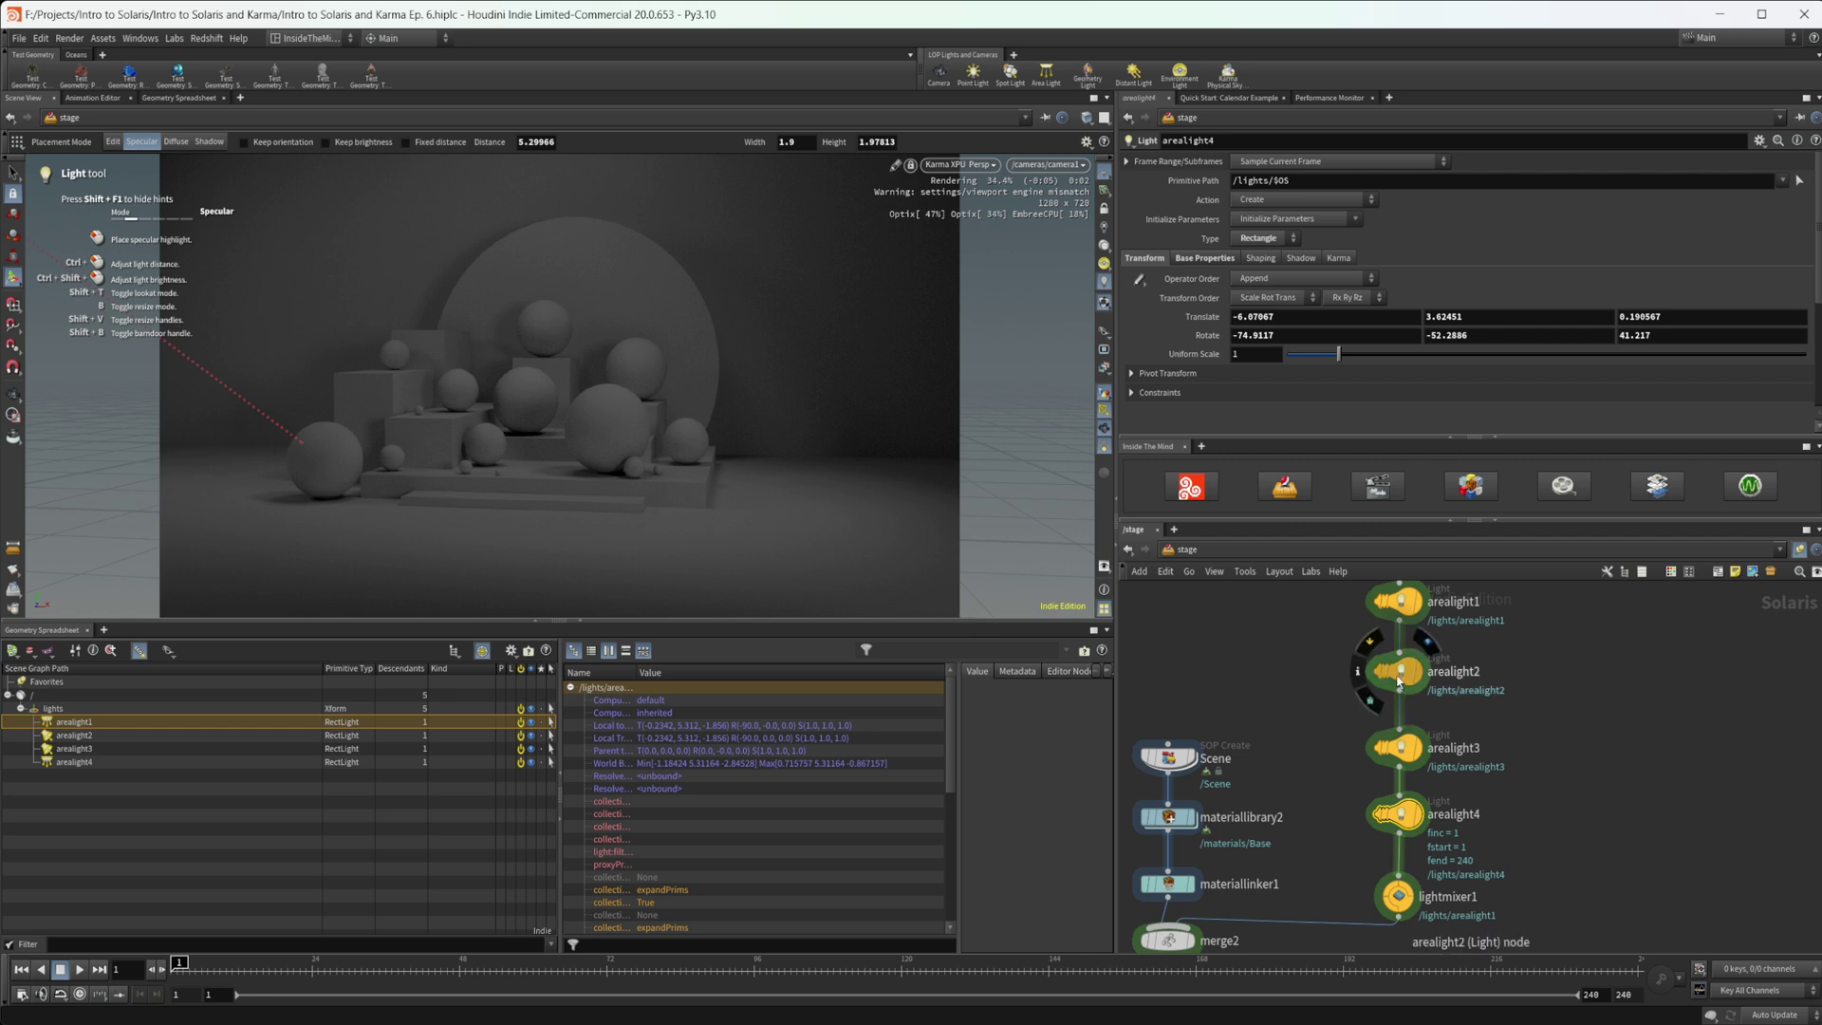
Insert a cylinder light from lightmixer1's lights list and delete the node generated for it
middle_click_drag(1379, 901, 1302, 799)
left_click(1311, 795)
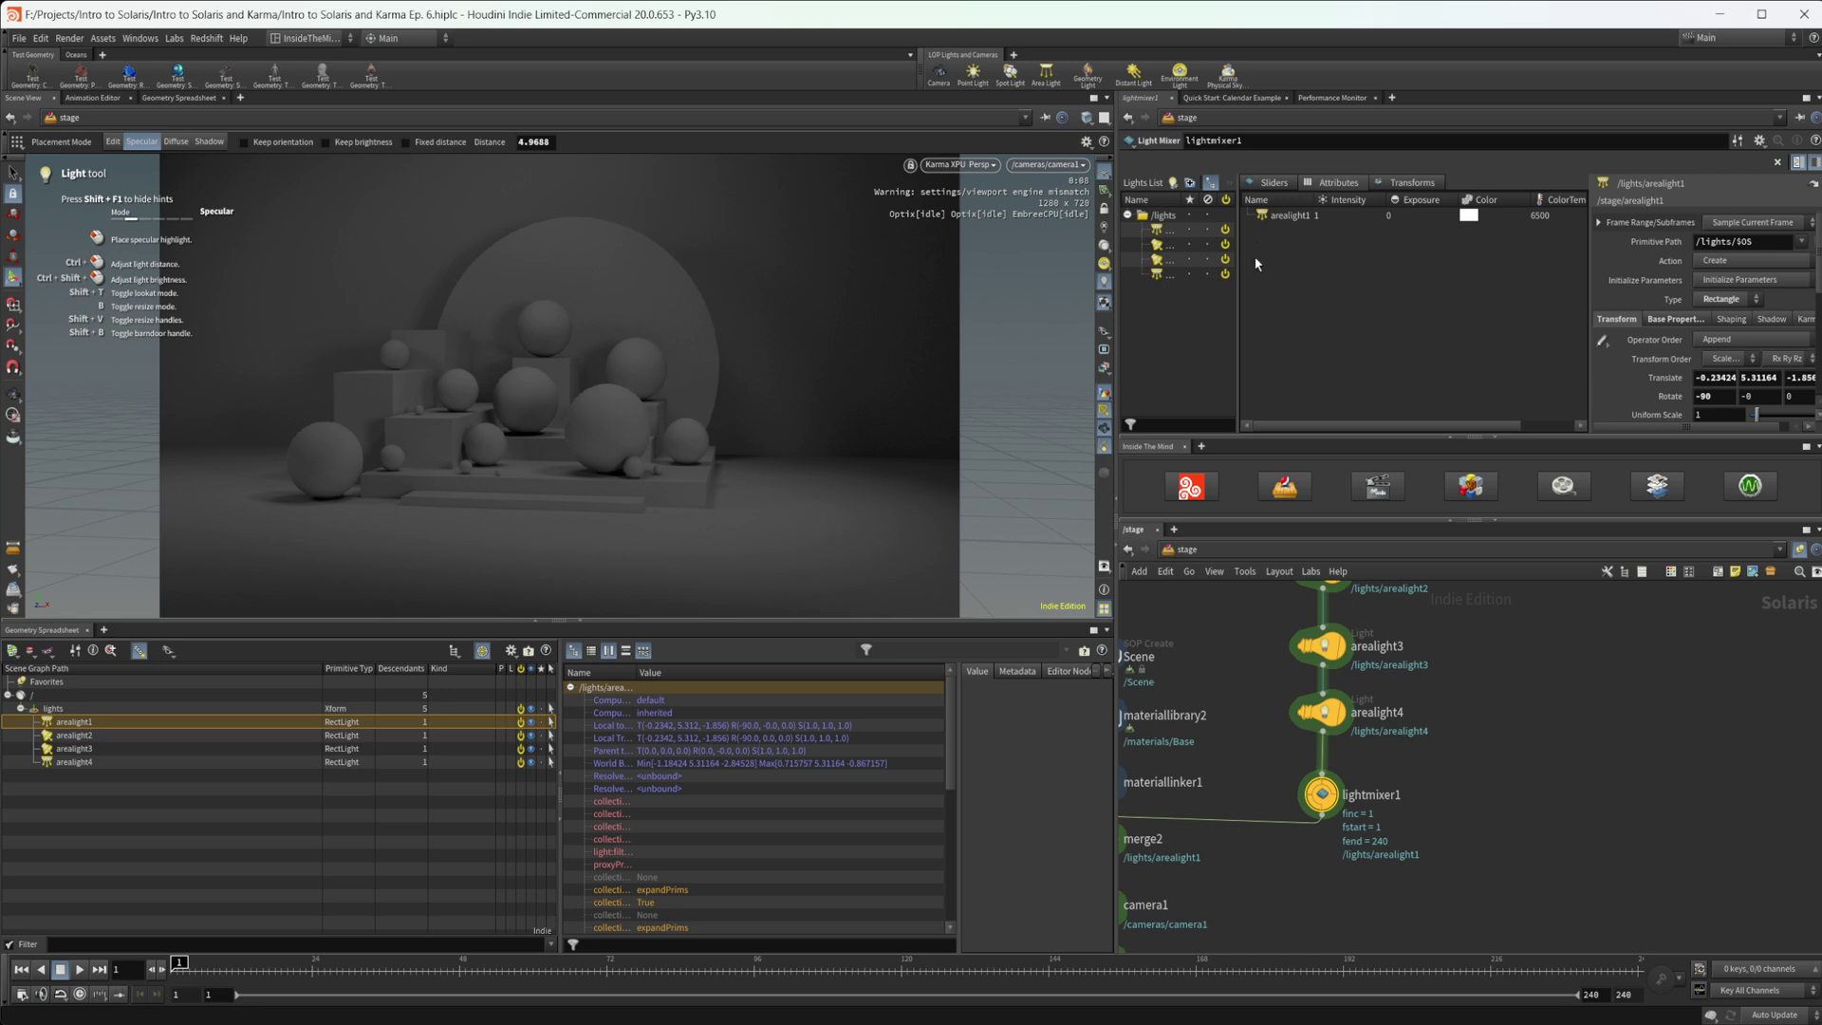
left_click(1175, 183)
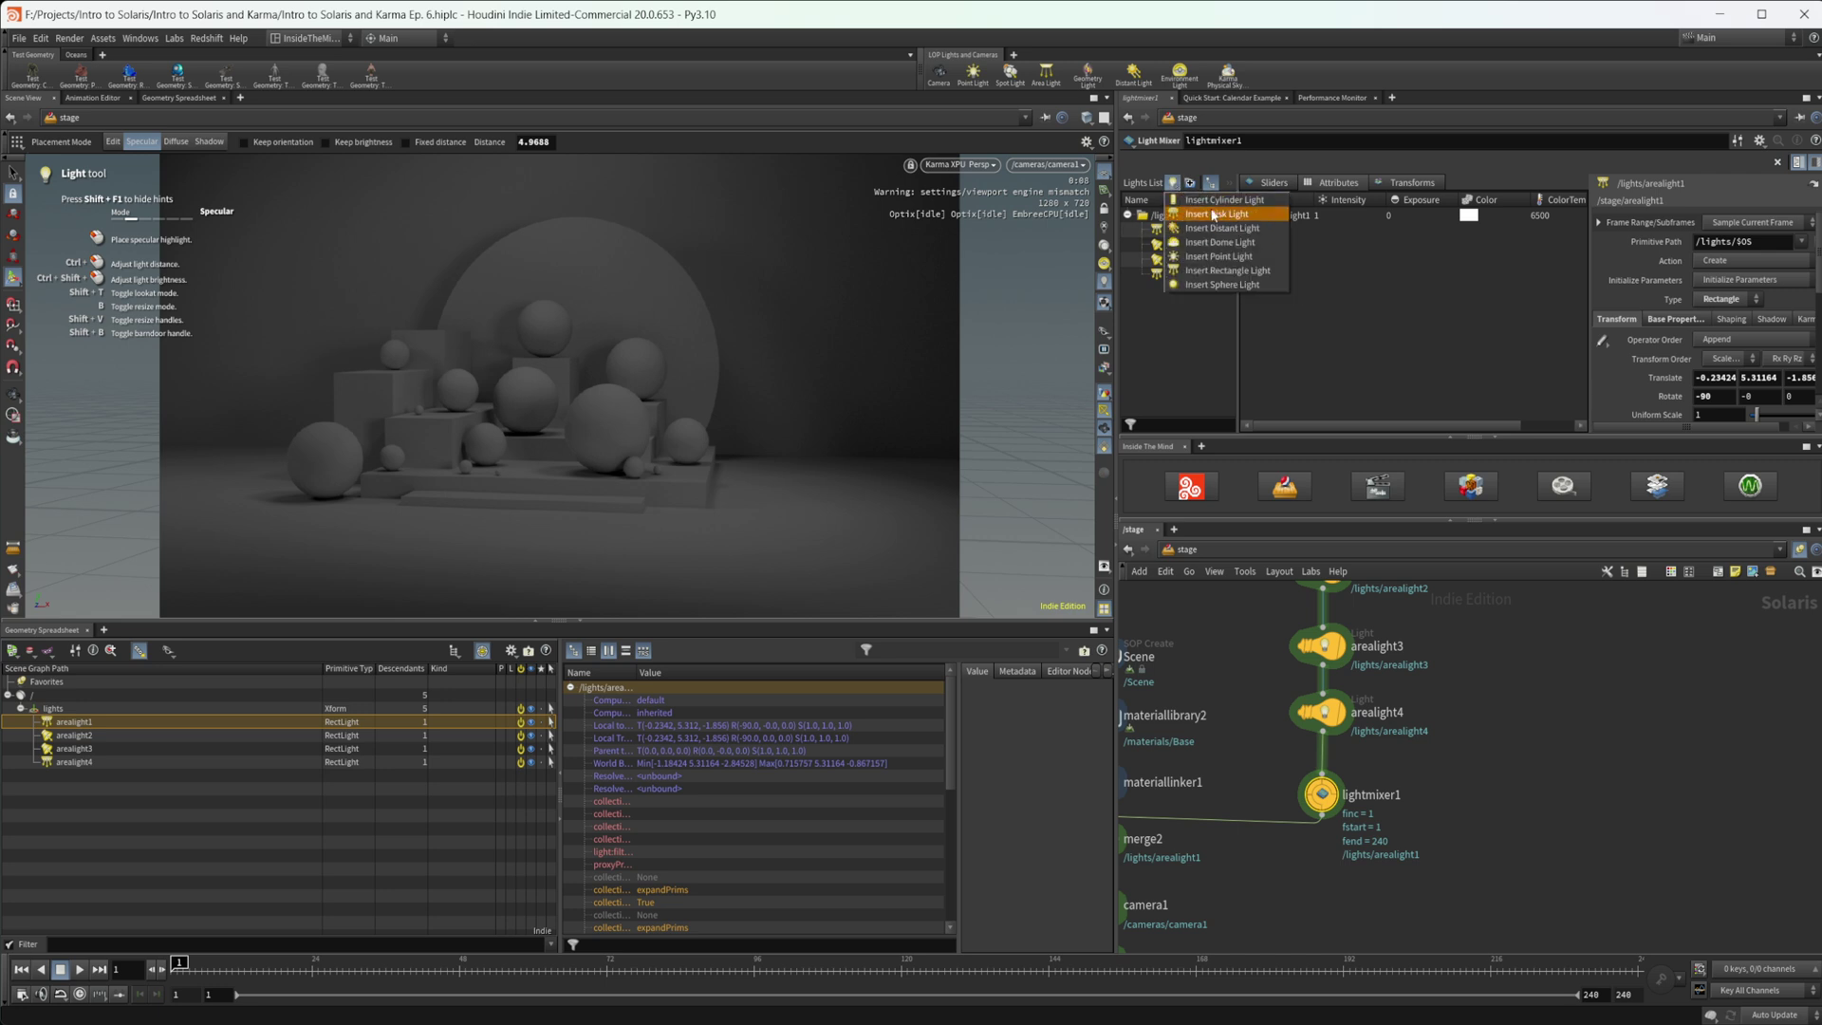
left_click(1192, 201)
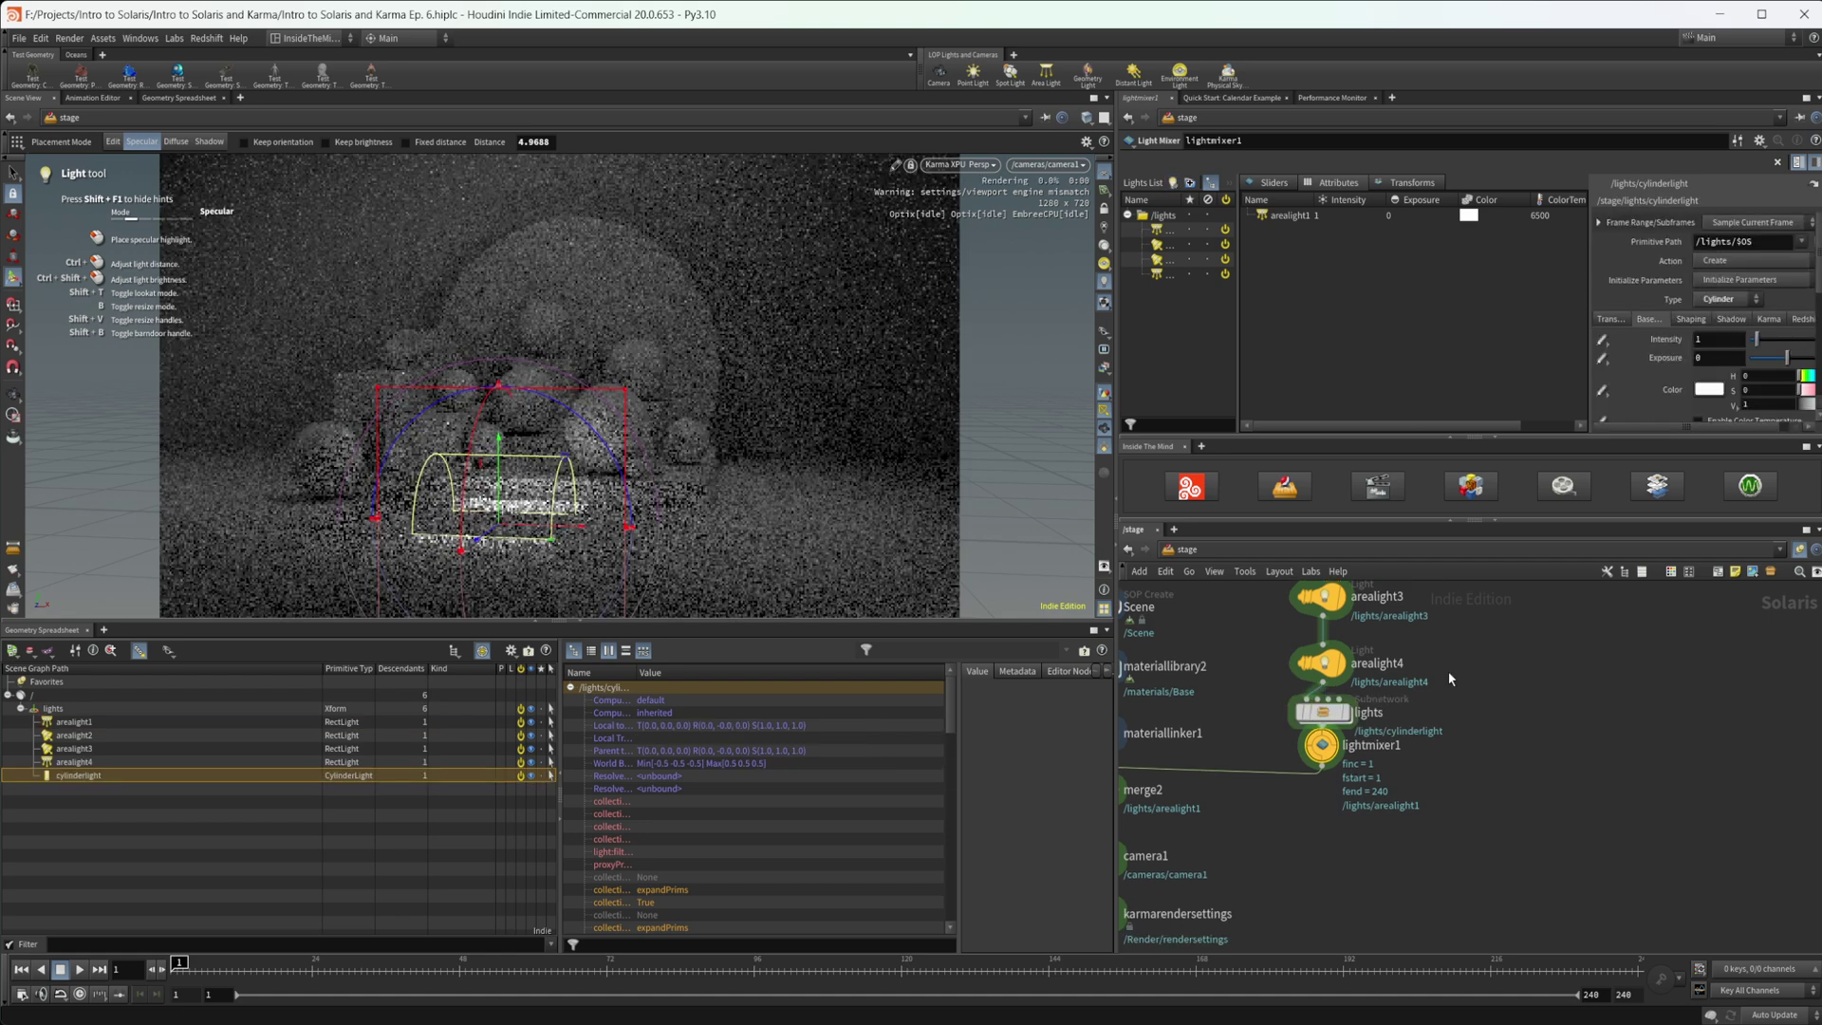
left_click_drag(1330, 722, 1399, 715)
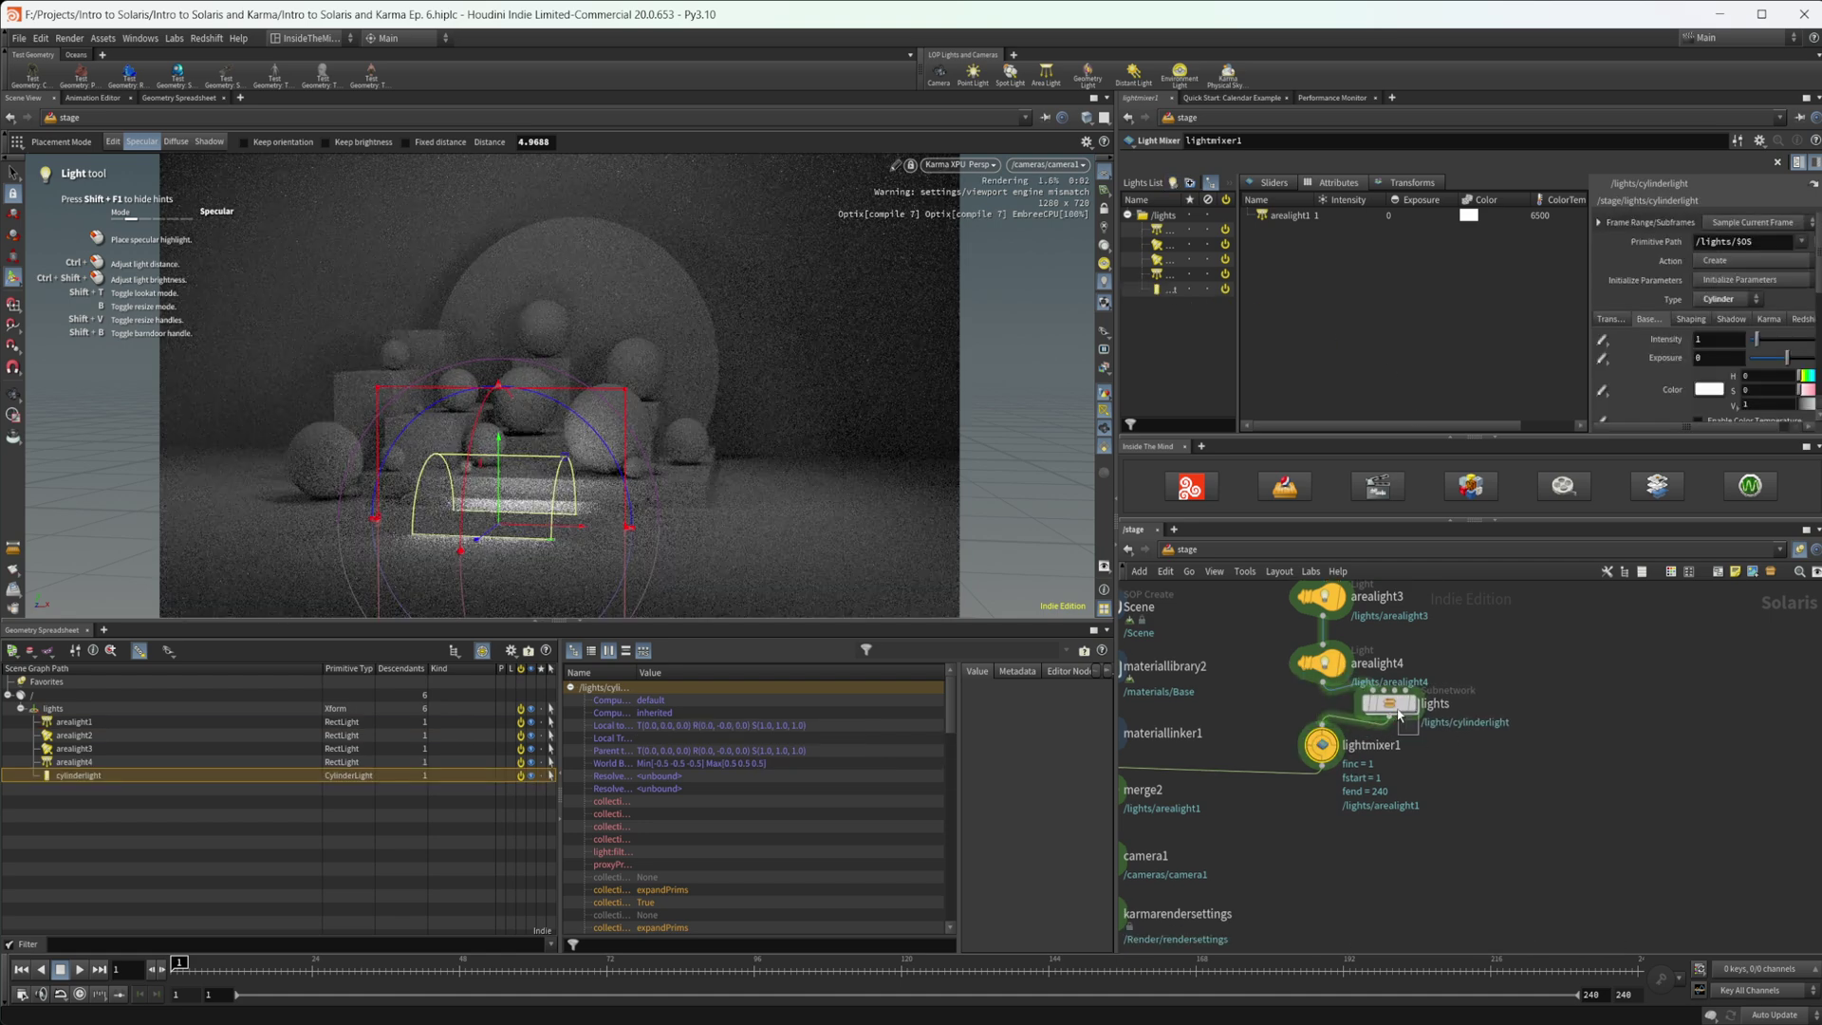
key("Delete")
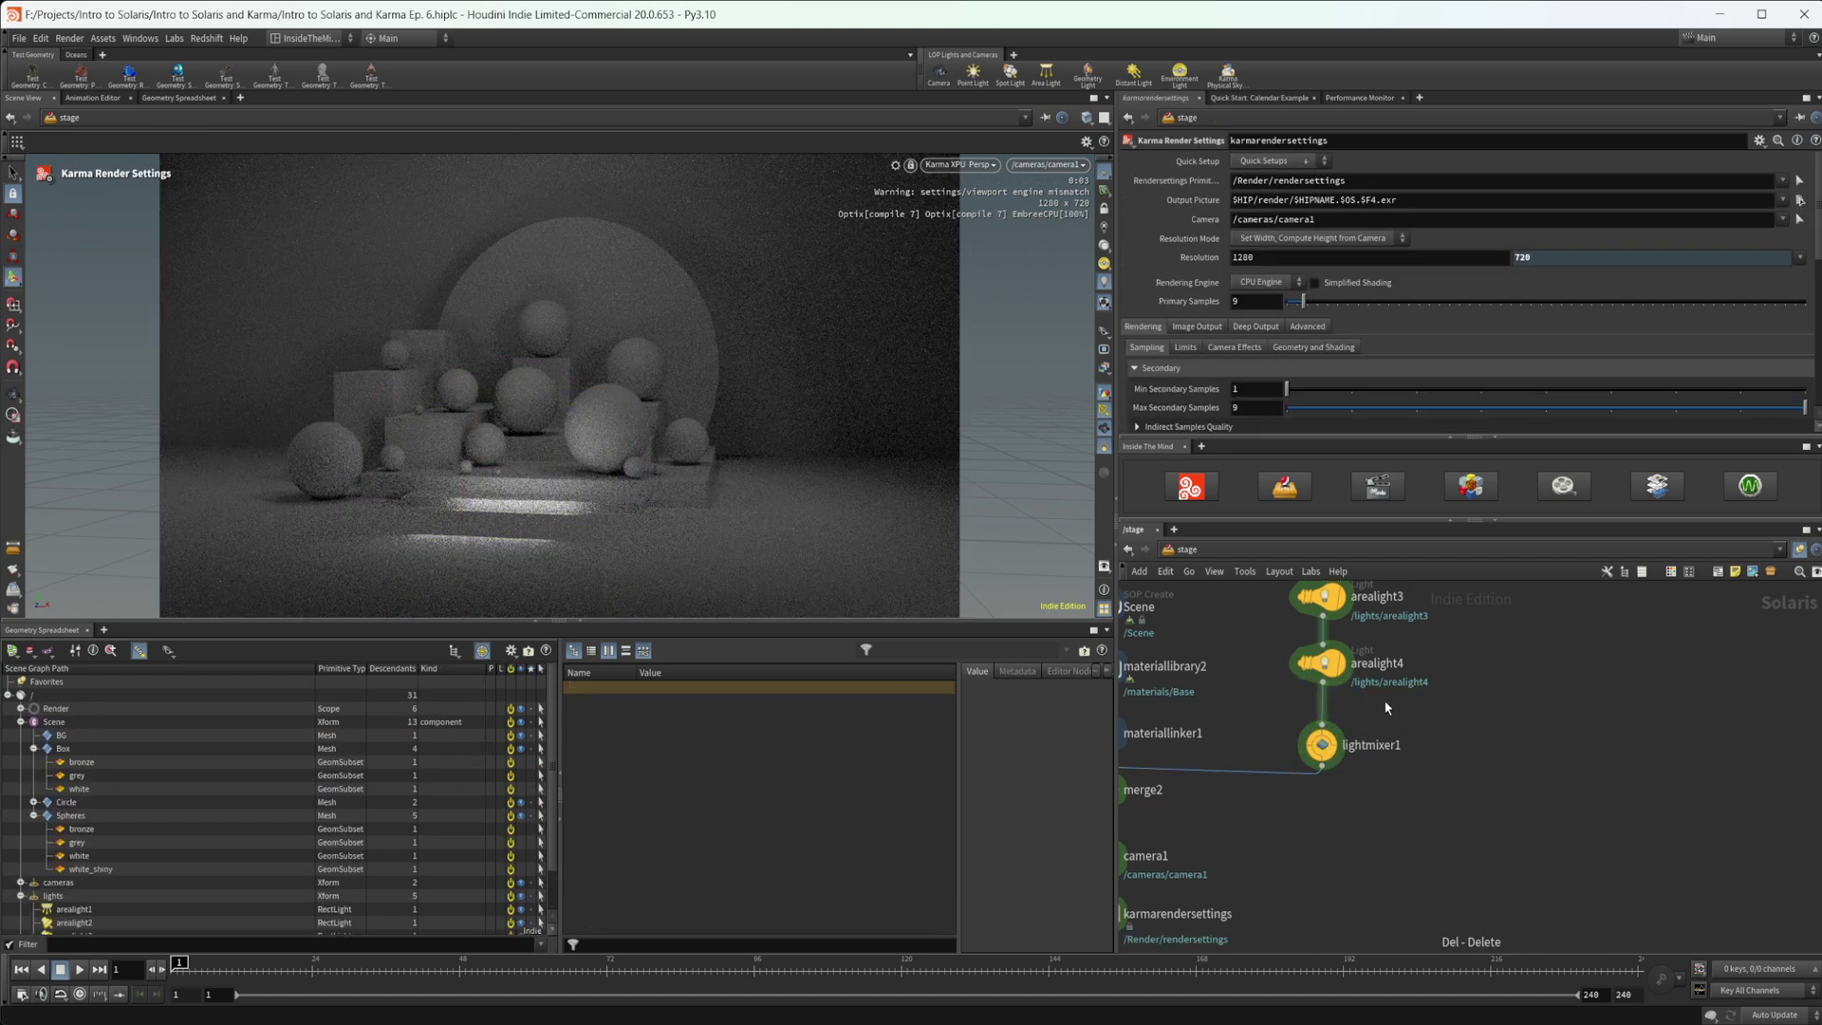
Create a light collection named collection1 in lightmixer1 and hide the mixer's light parameters for more list space
left_click(1322, 744)
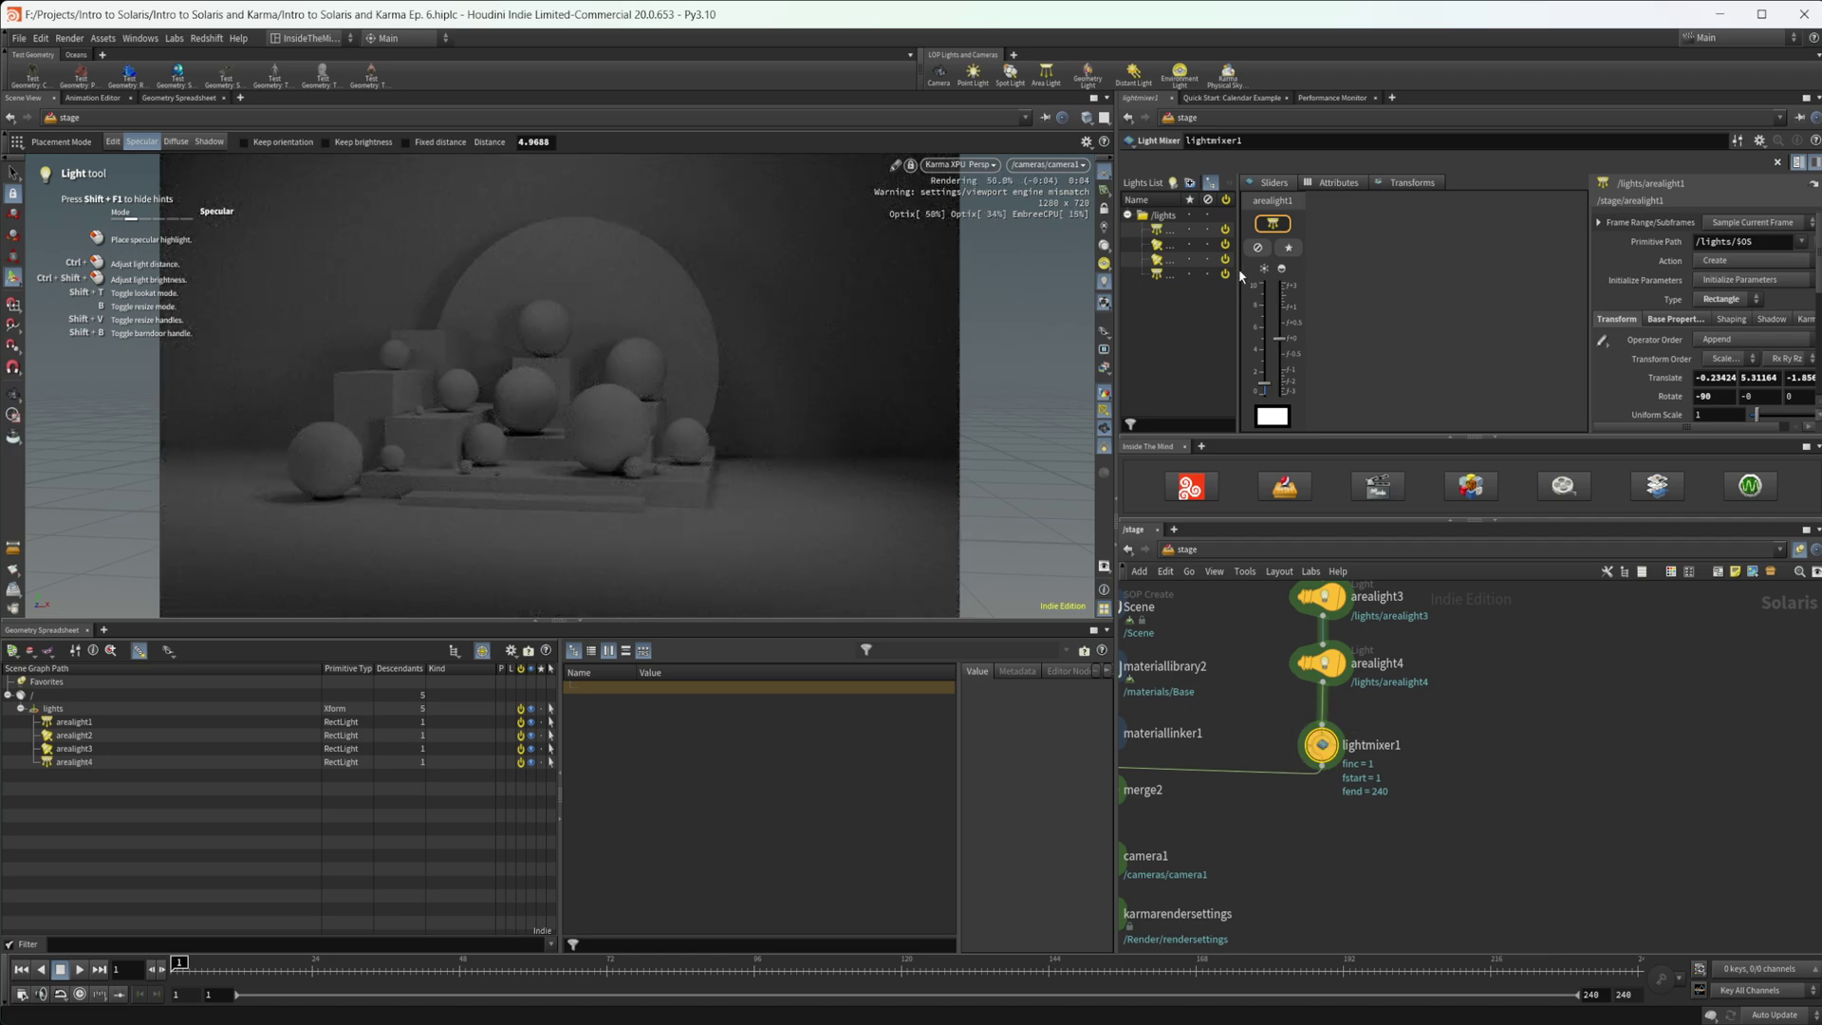
left_click(1191, 188)
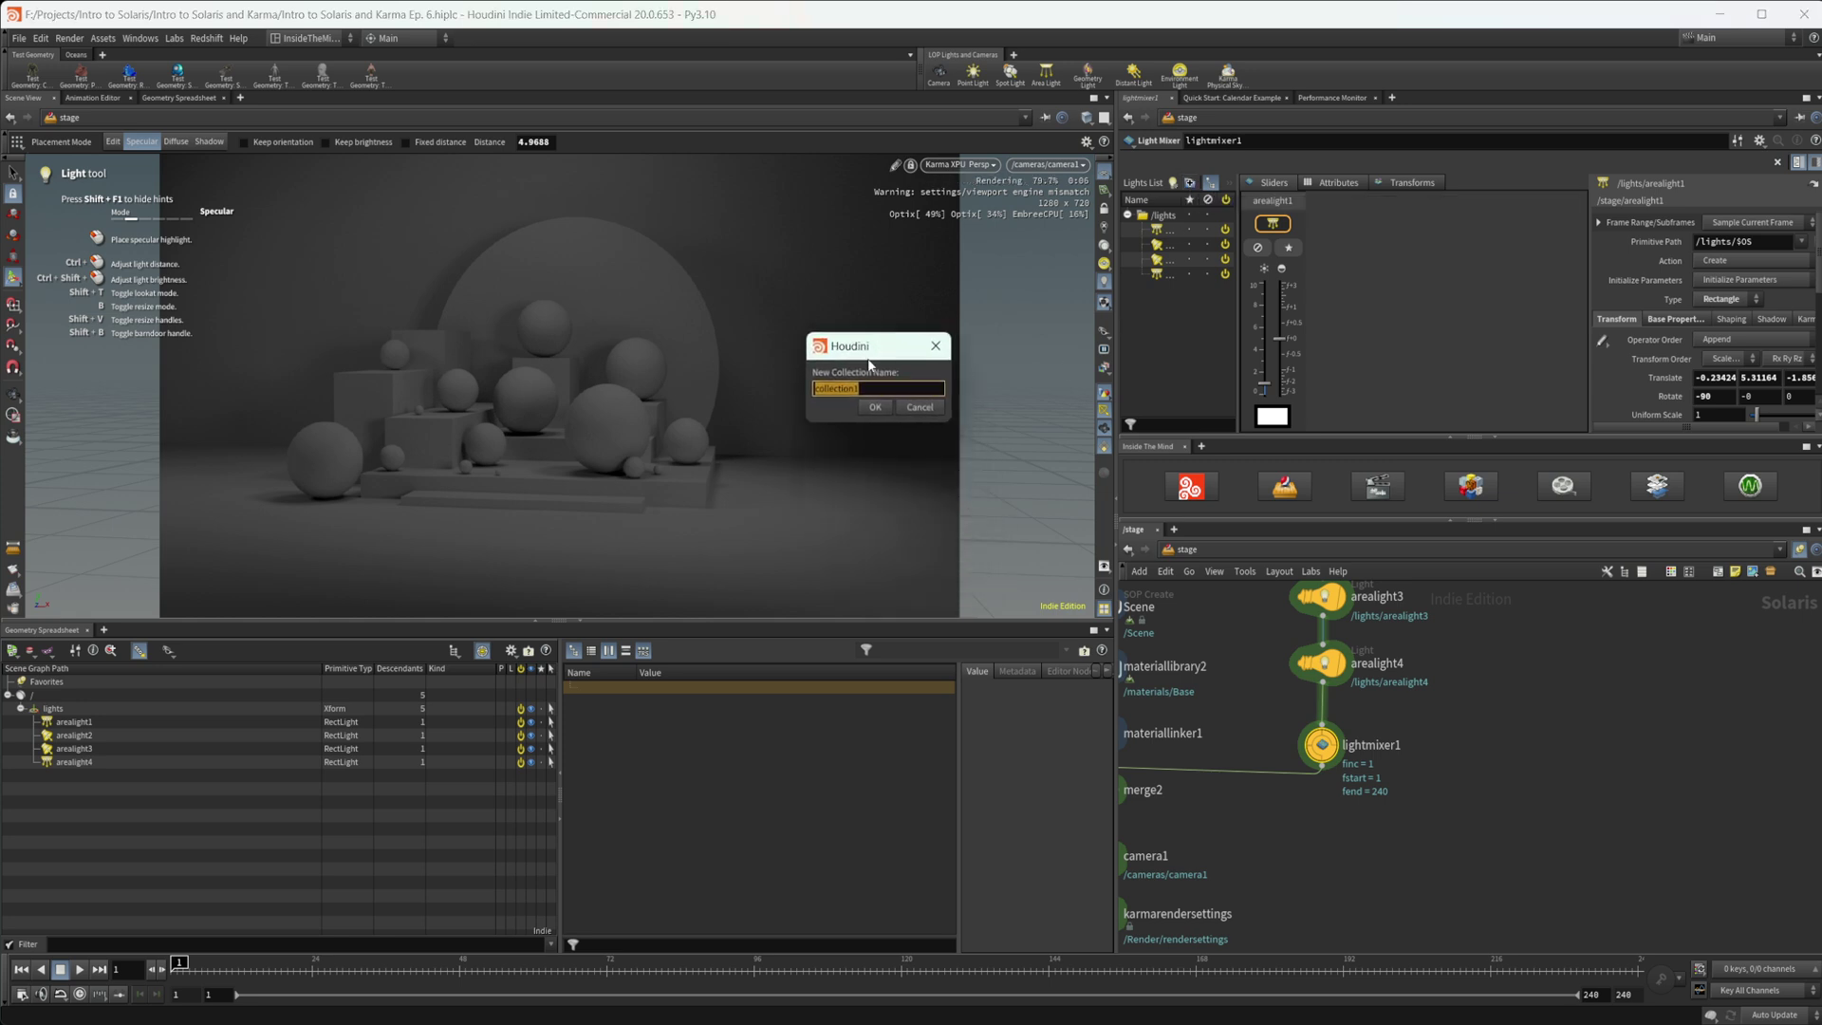
left_click(875, 407)
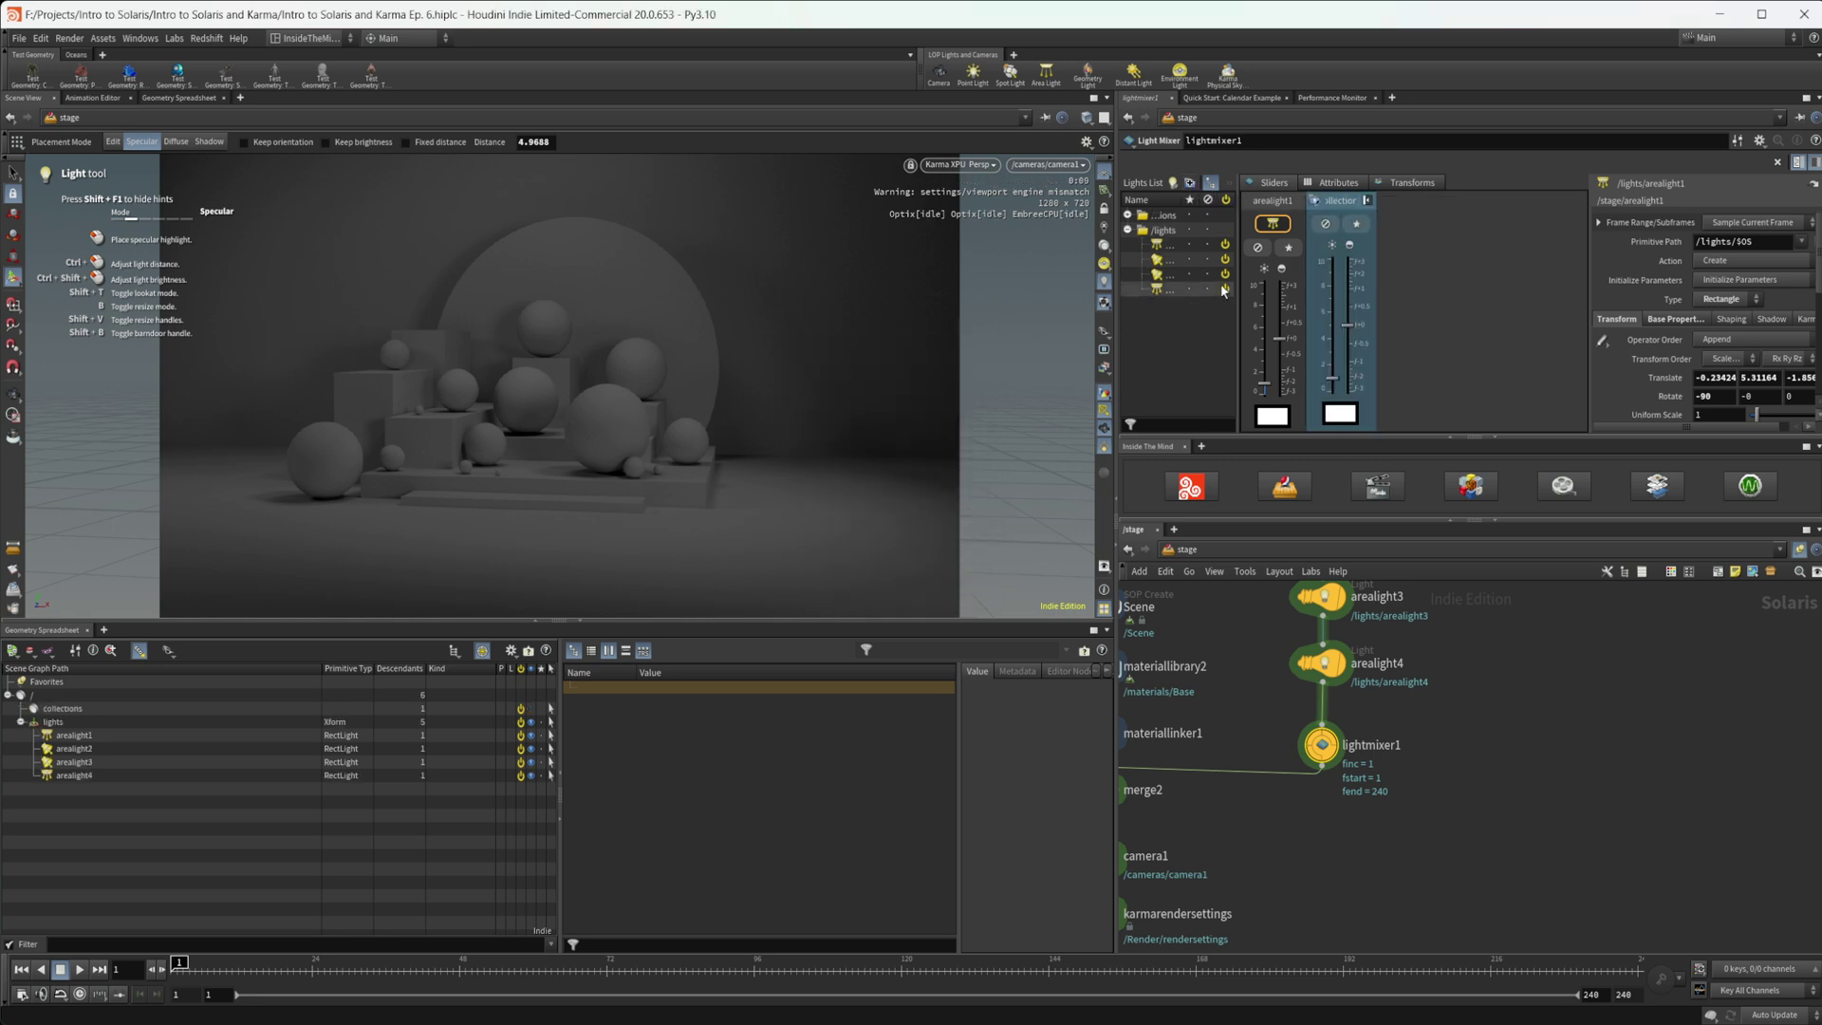
left_click(1127, 215)
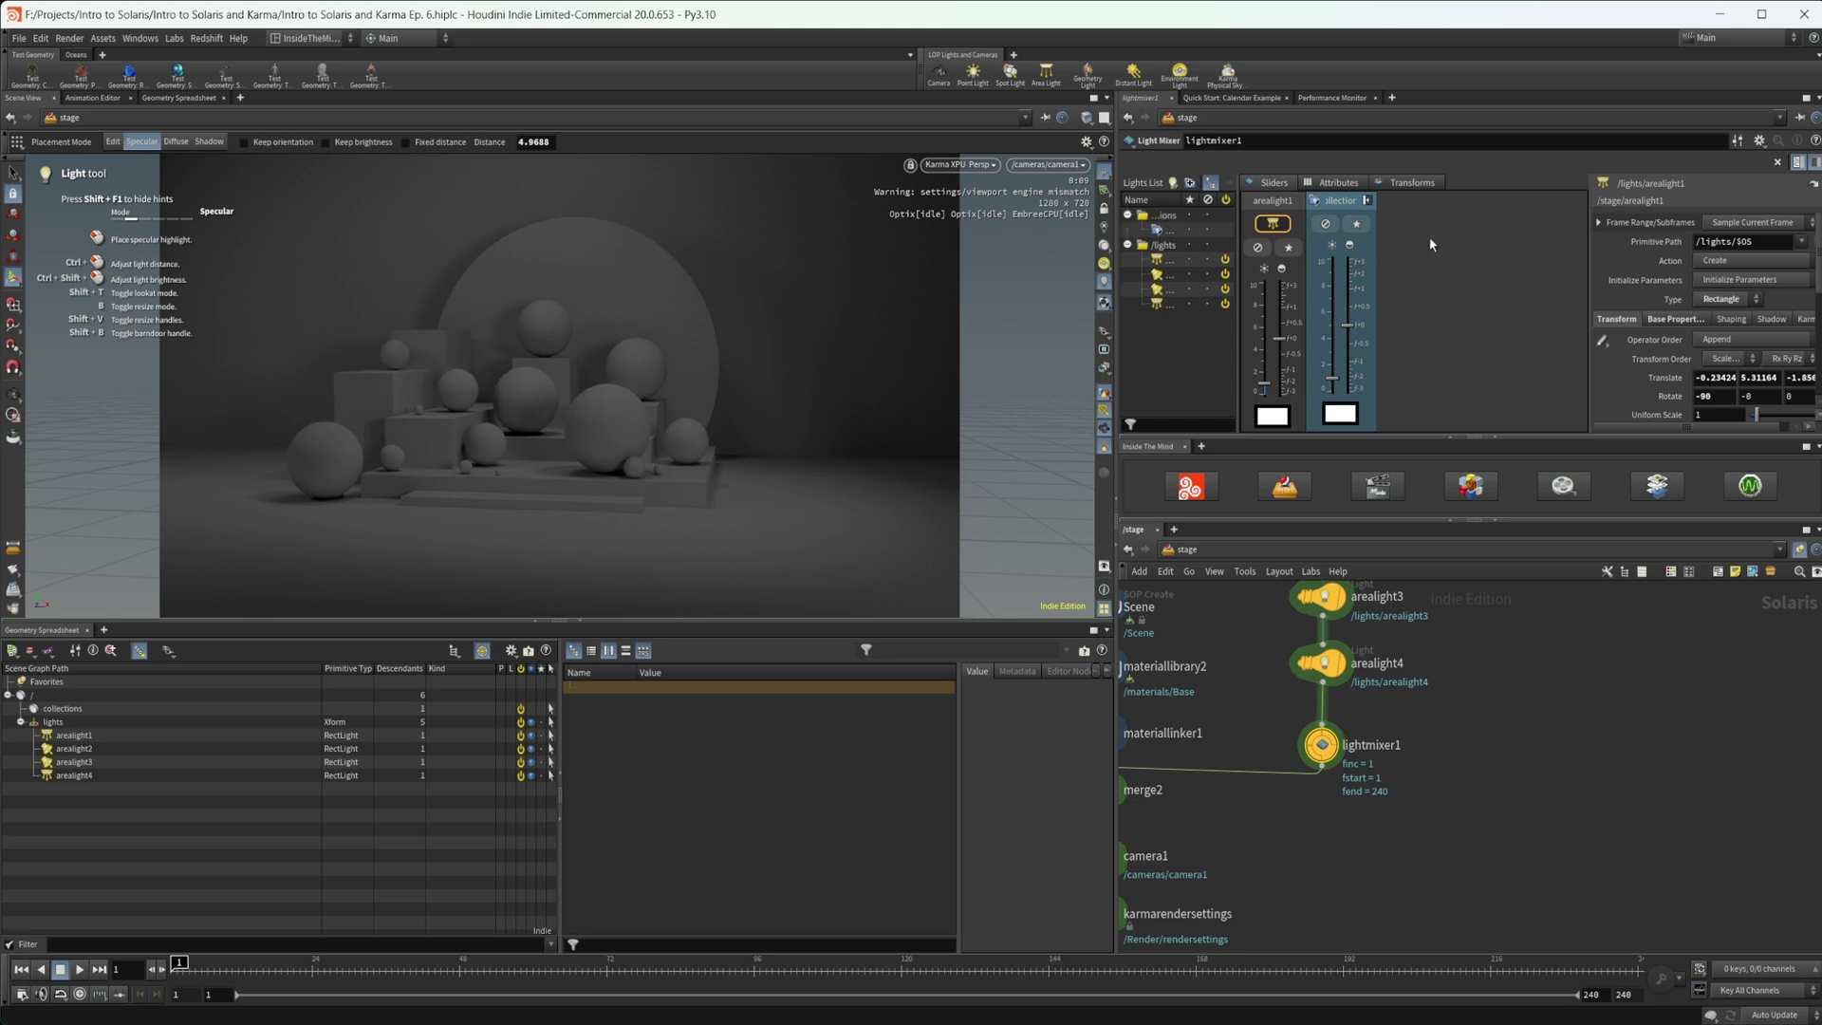
left_click(1814, 167)
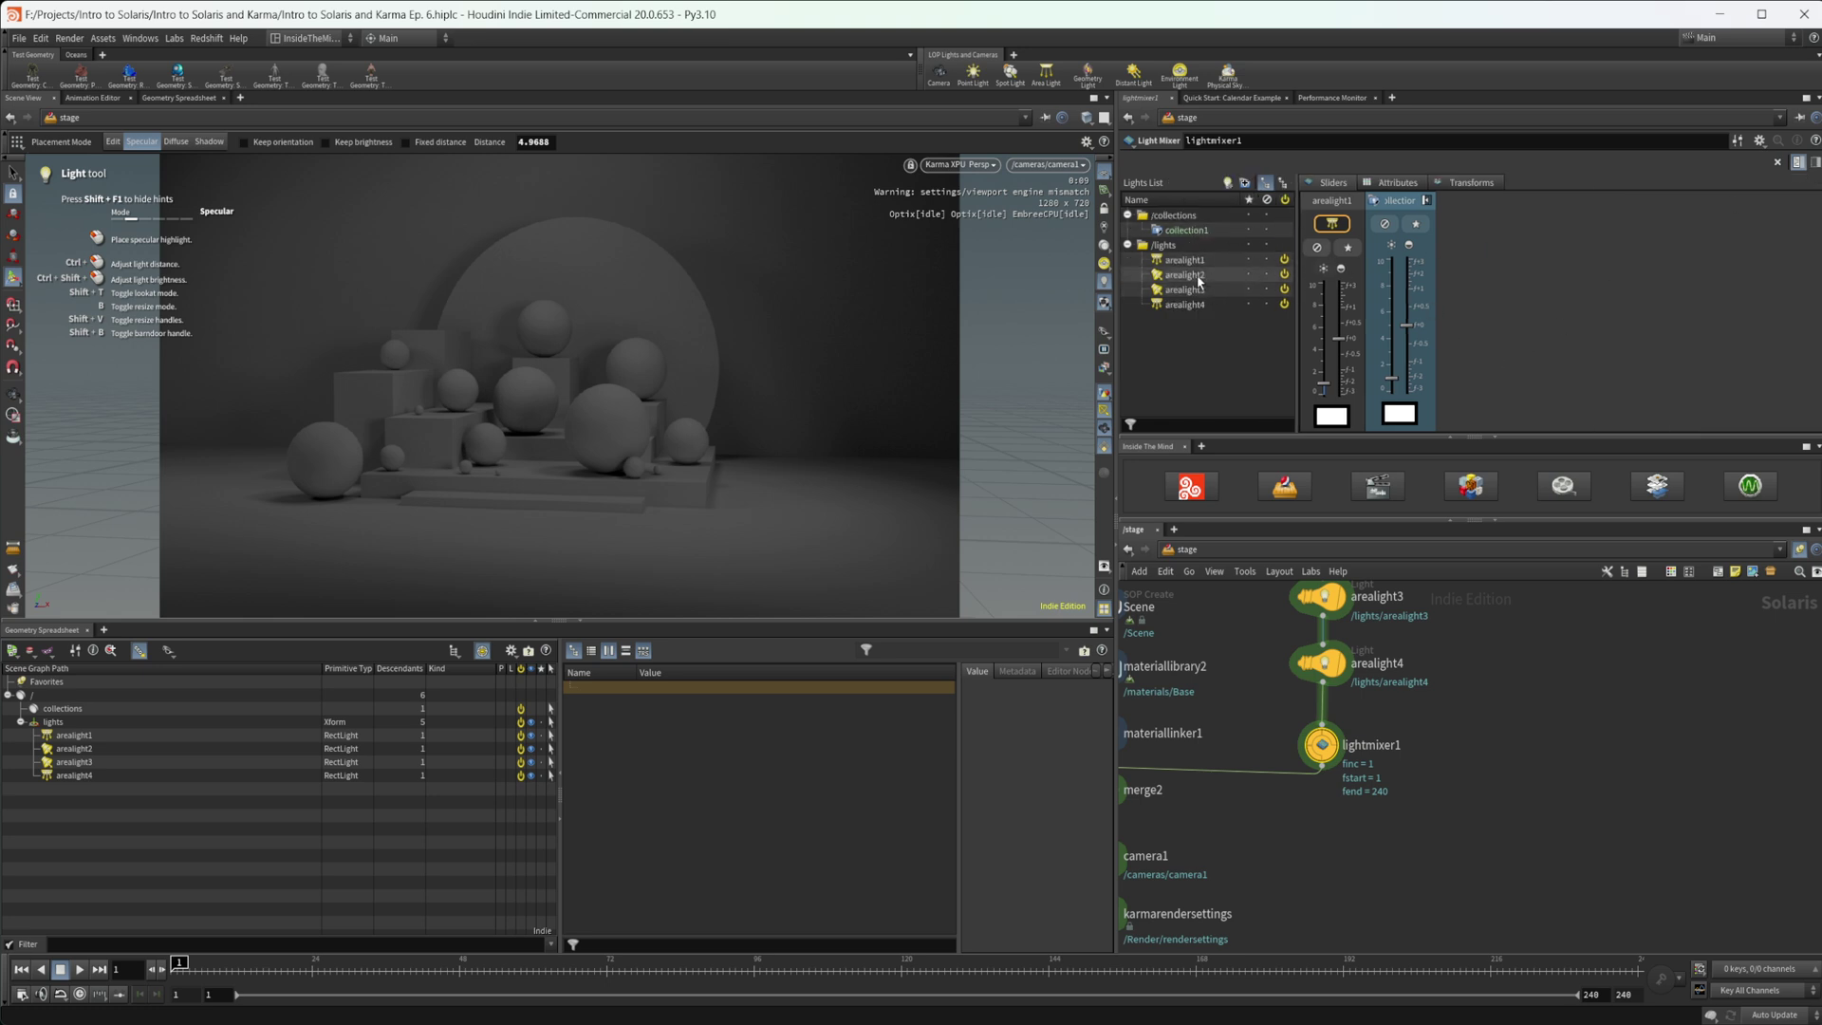
Add arealight1 and arealight4 to collection1 and view the individual sliders of its member lights
left_click_drag(1185, 260, 1203, 233)
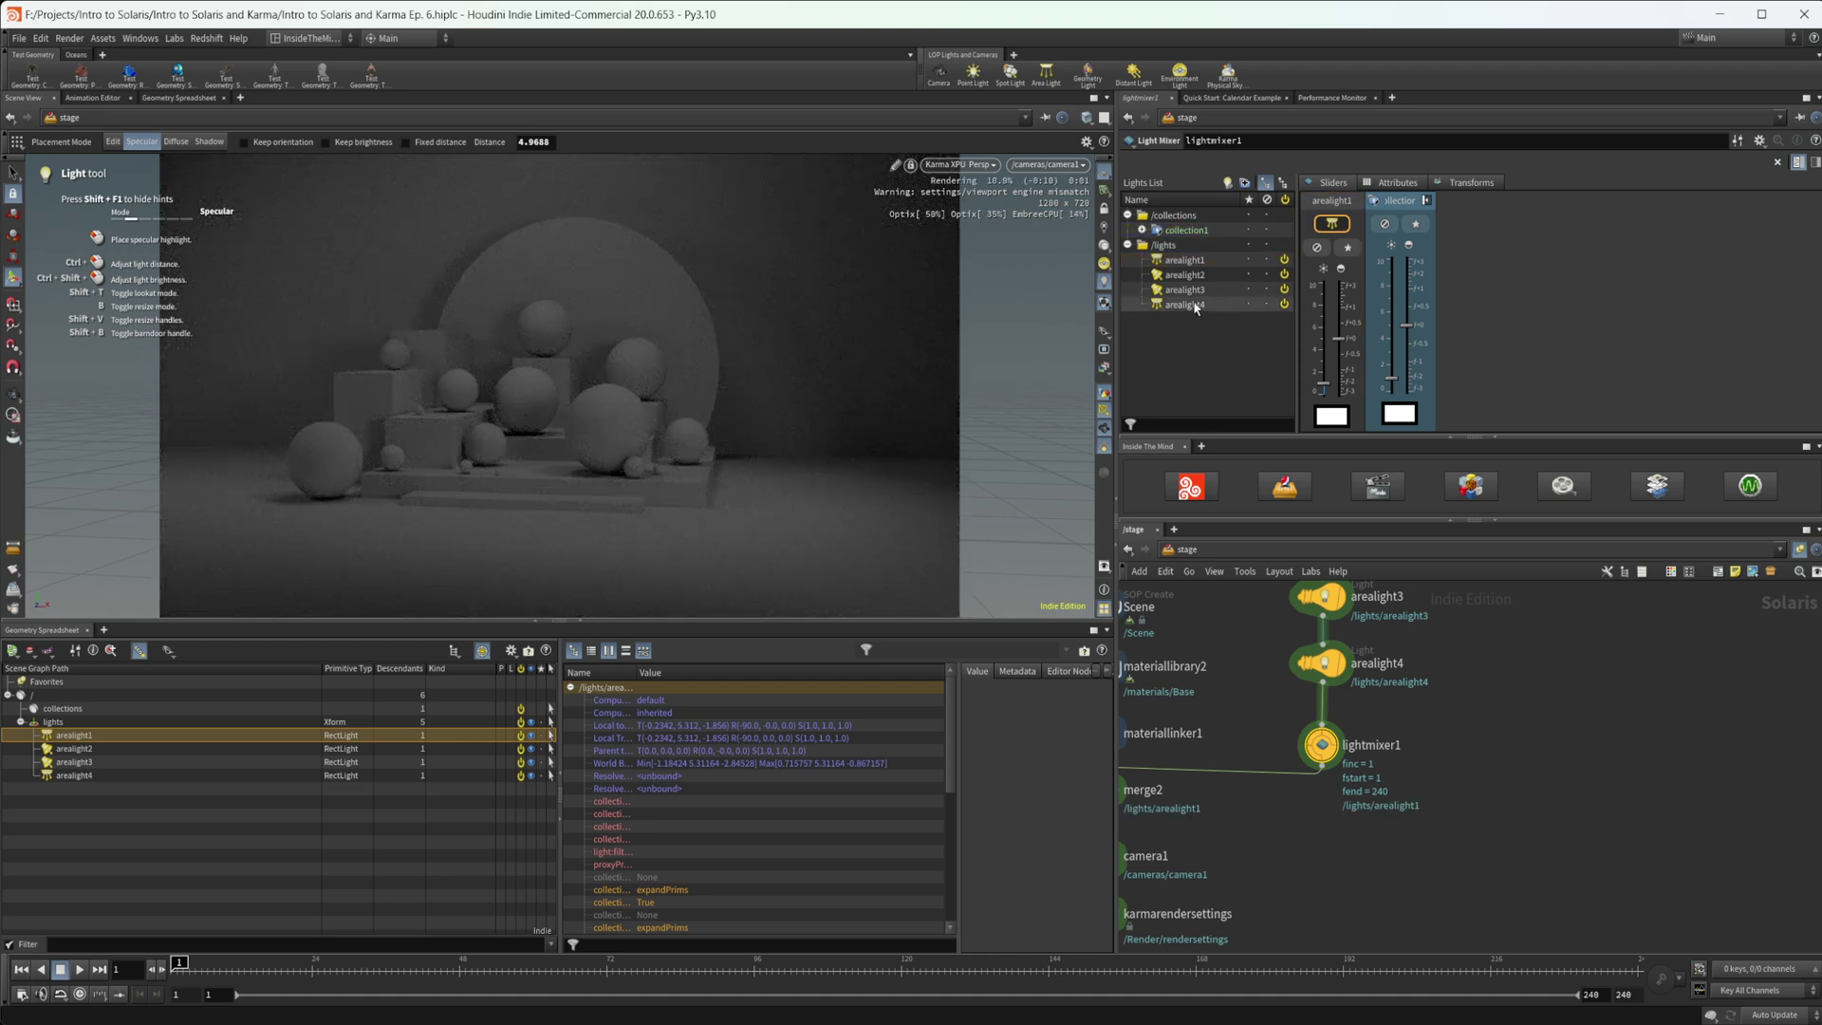
left_click_drag(1198, 304, 1209, 231)
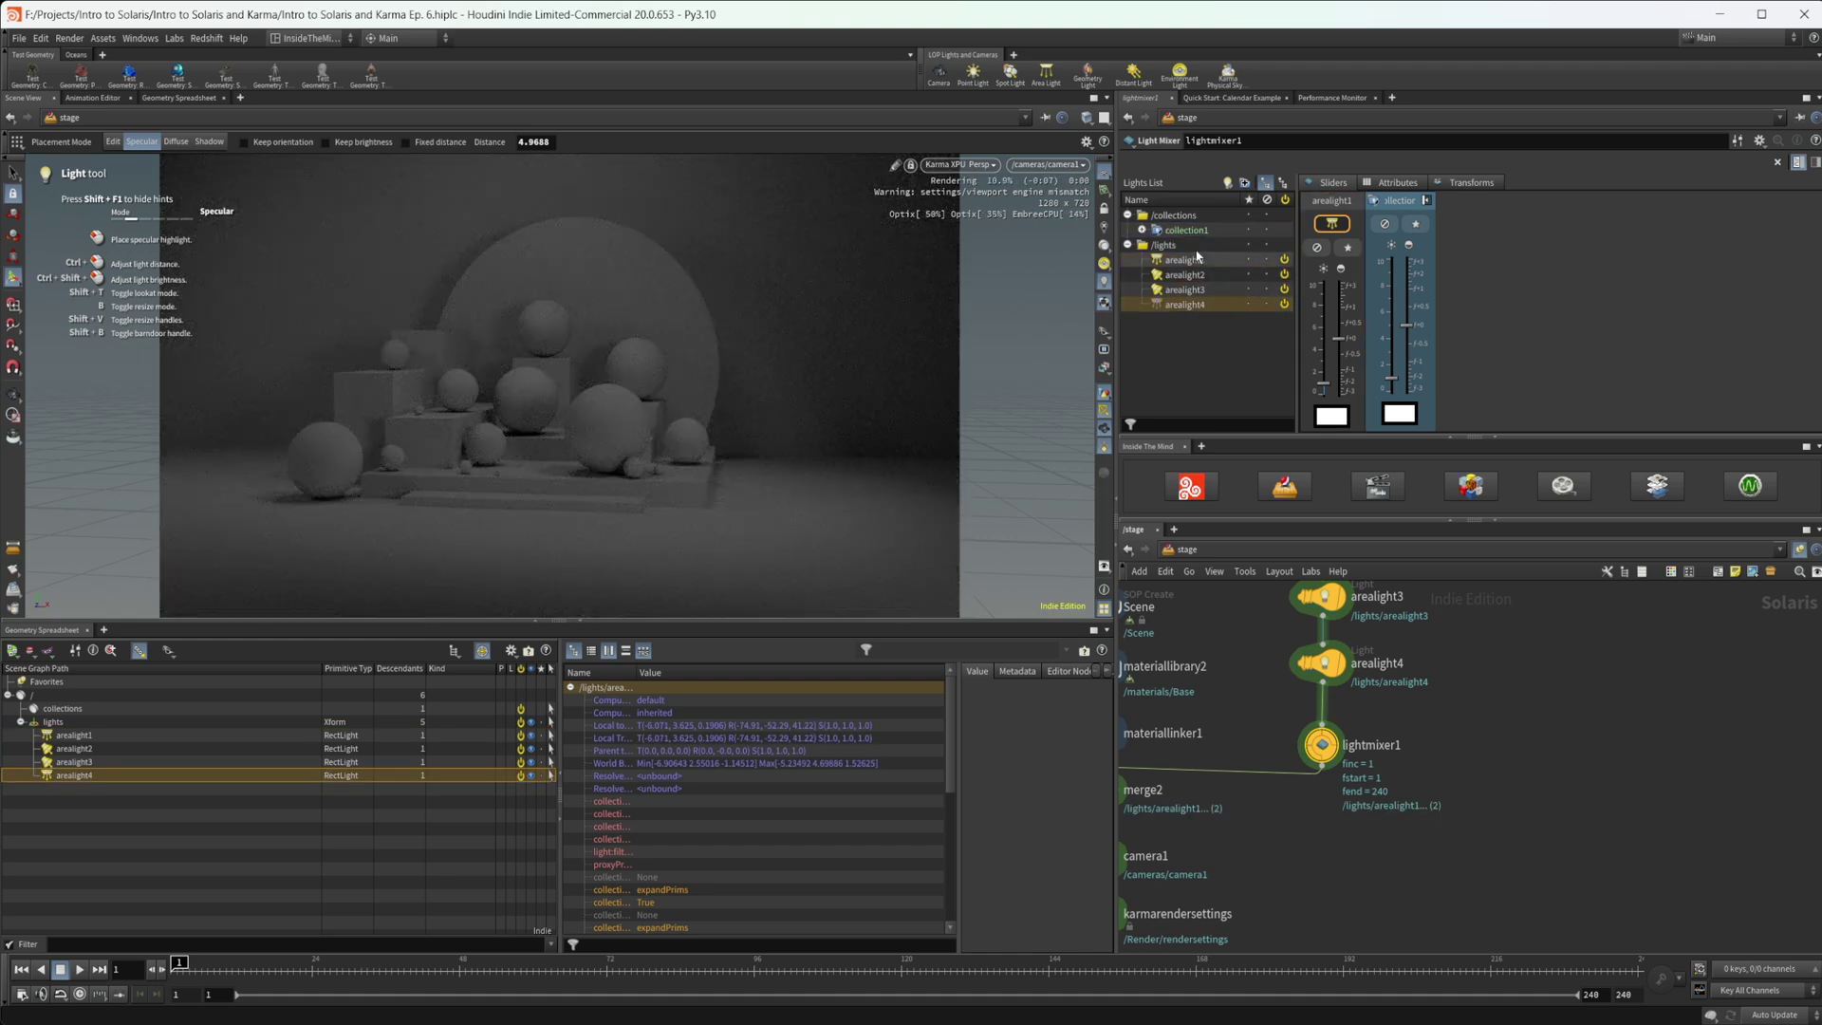
left_click(1143, 231)
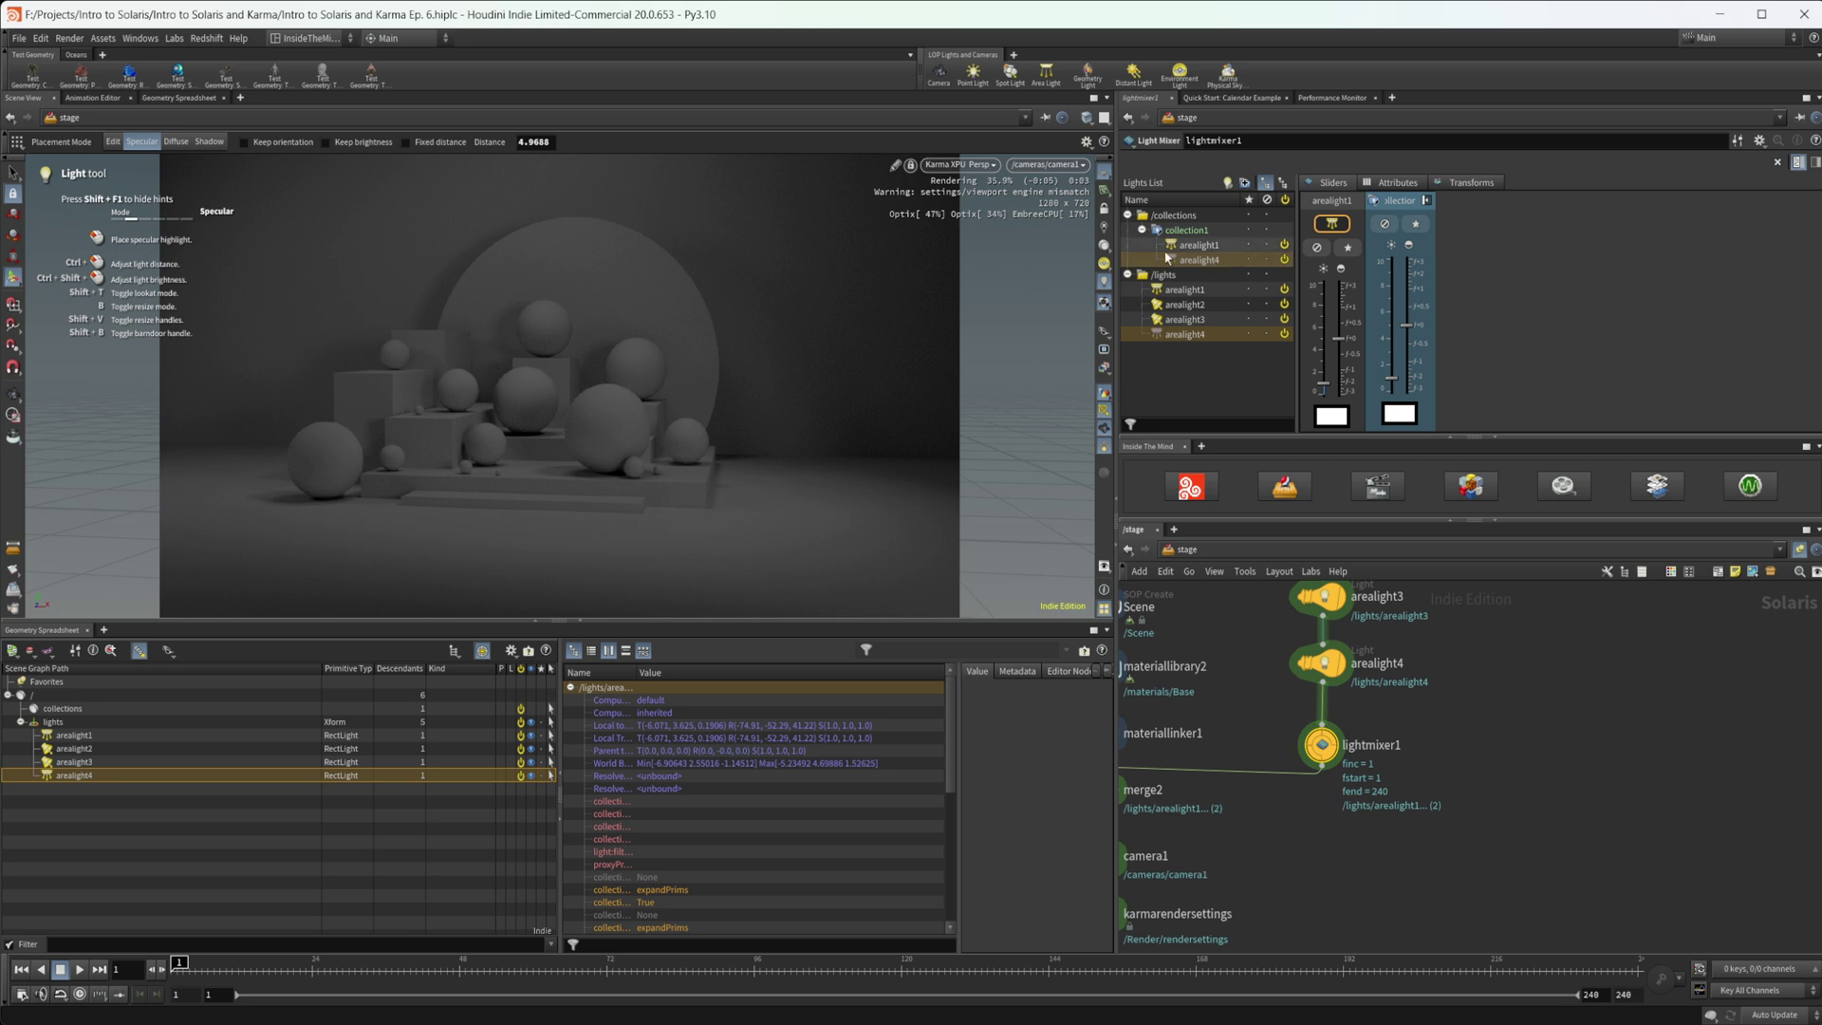
left_click(1426, 200)
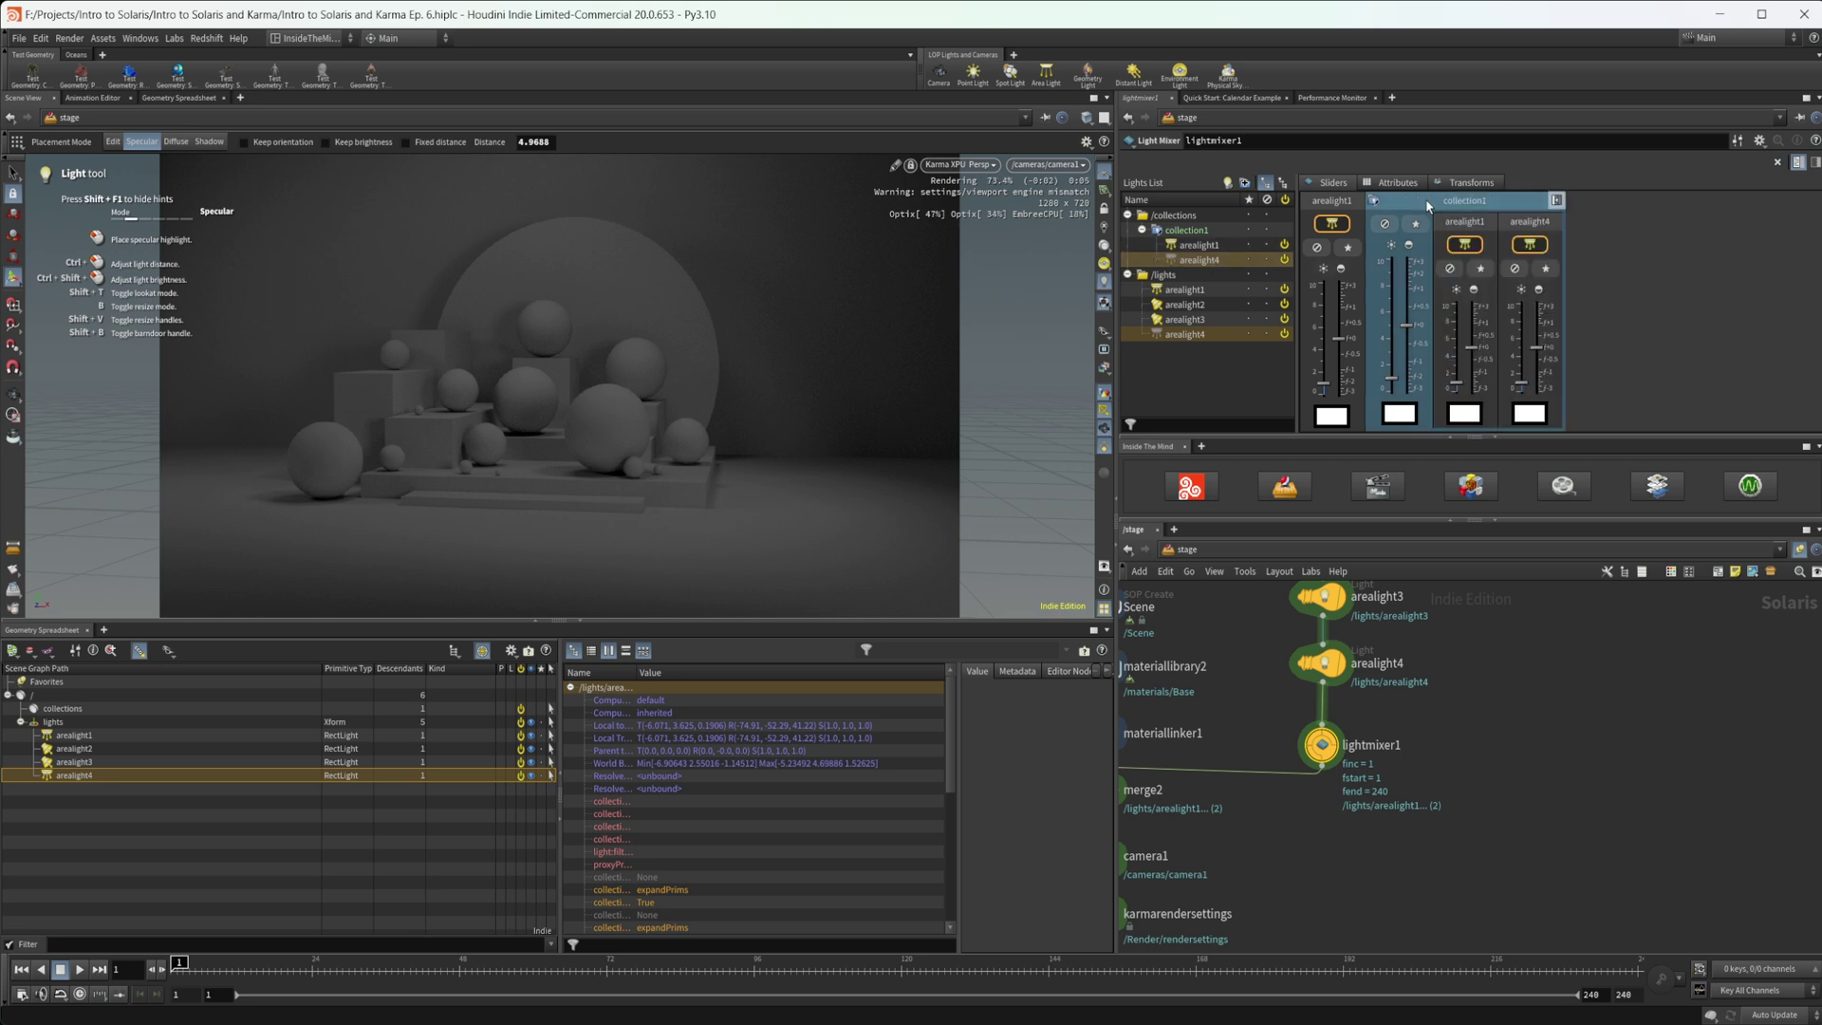
left_click(1556, 200)
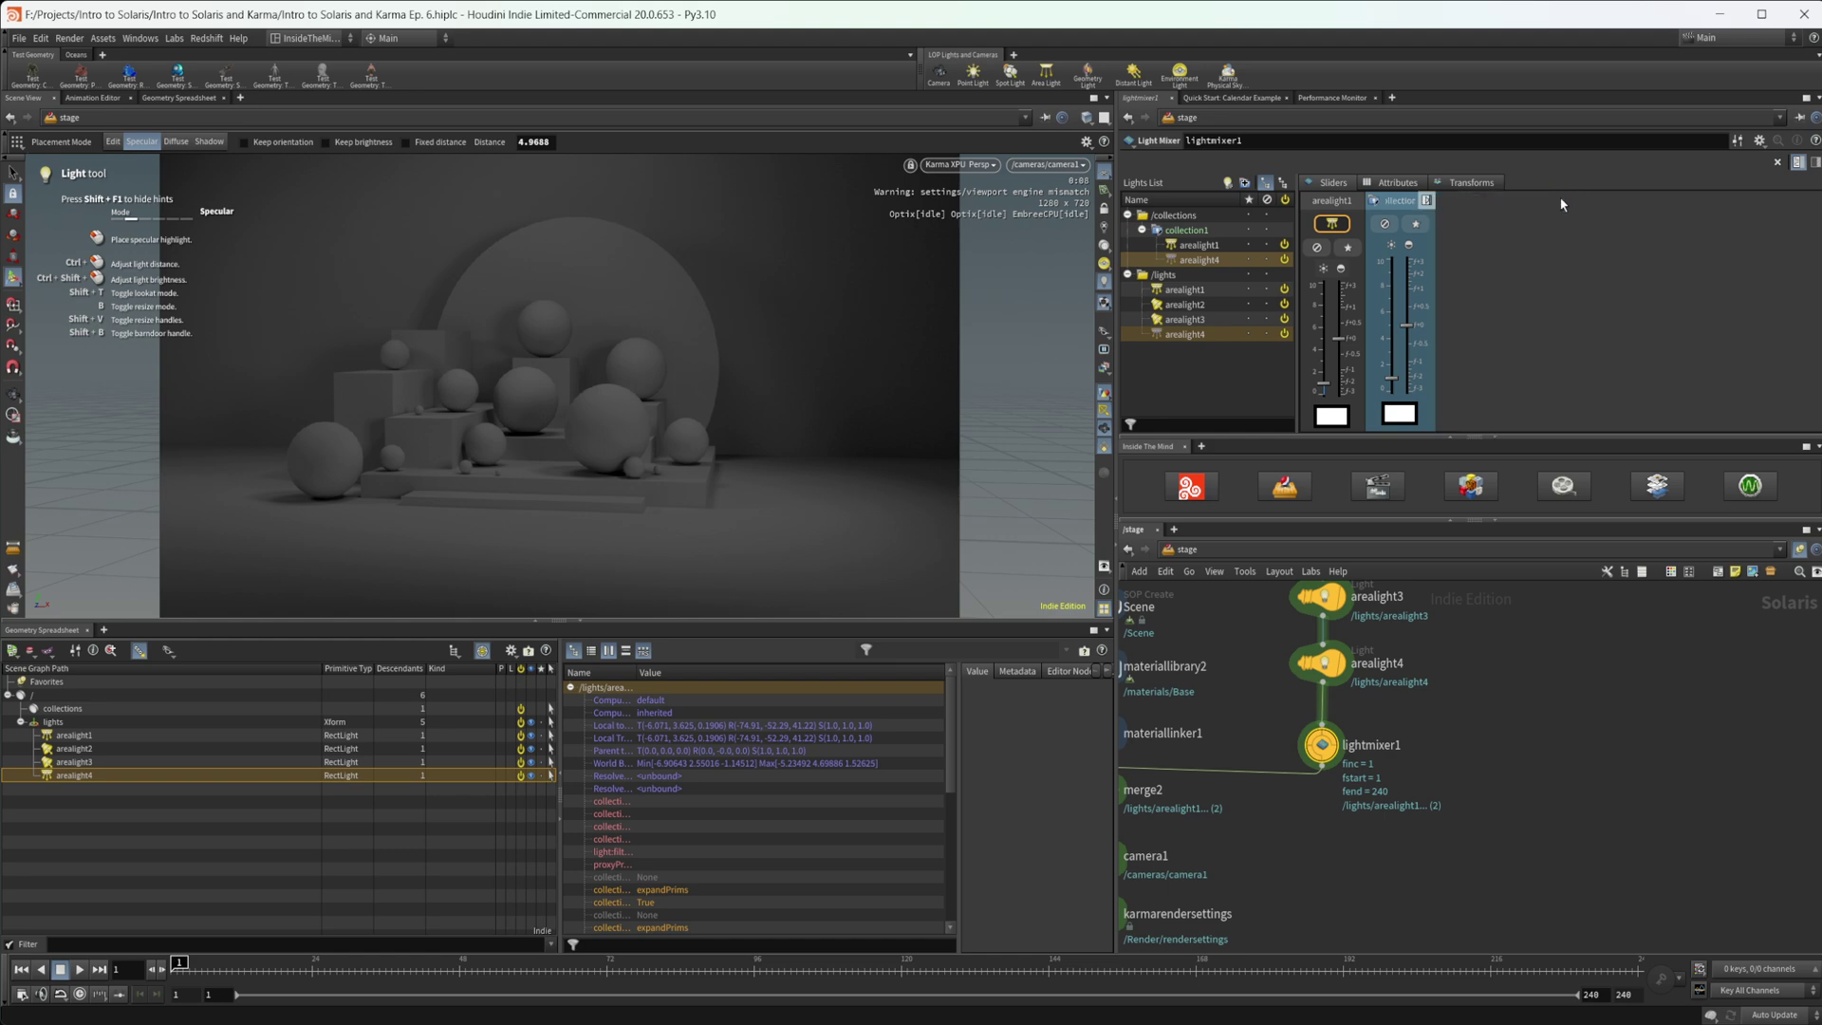
Raise collection1's intensity and set its colour to magenta, FF00FF
mouse_move(1392, 372)
left_mouse_down()
mouse_move(1400, 320)
mouse_move(1401, 373)
left_mouse_up()
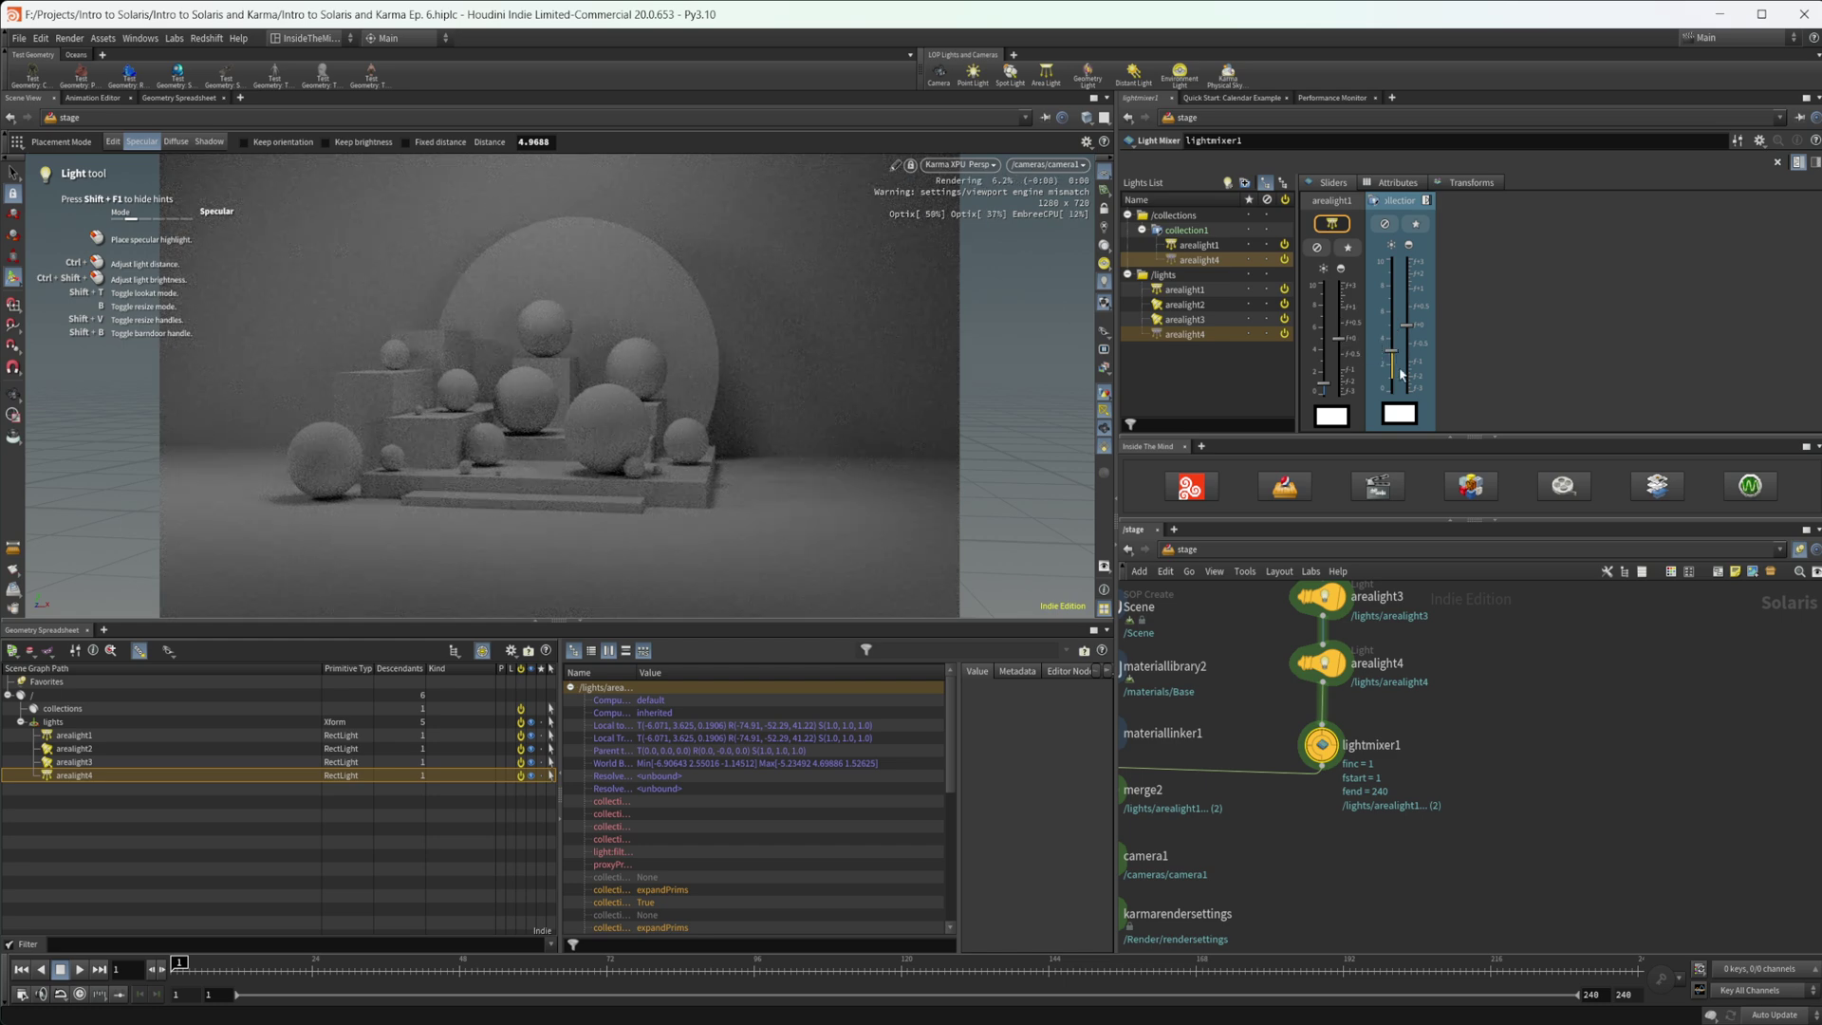
left_click(1400, 413)
left_click(1517, 330)
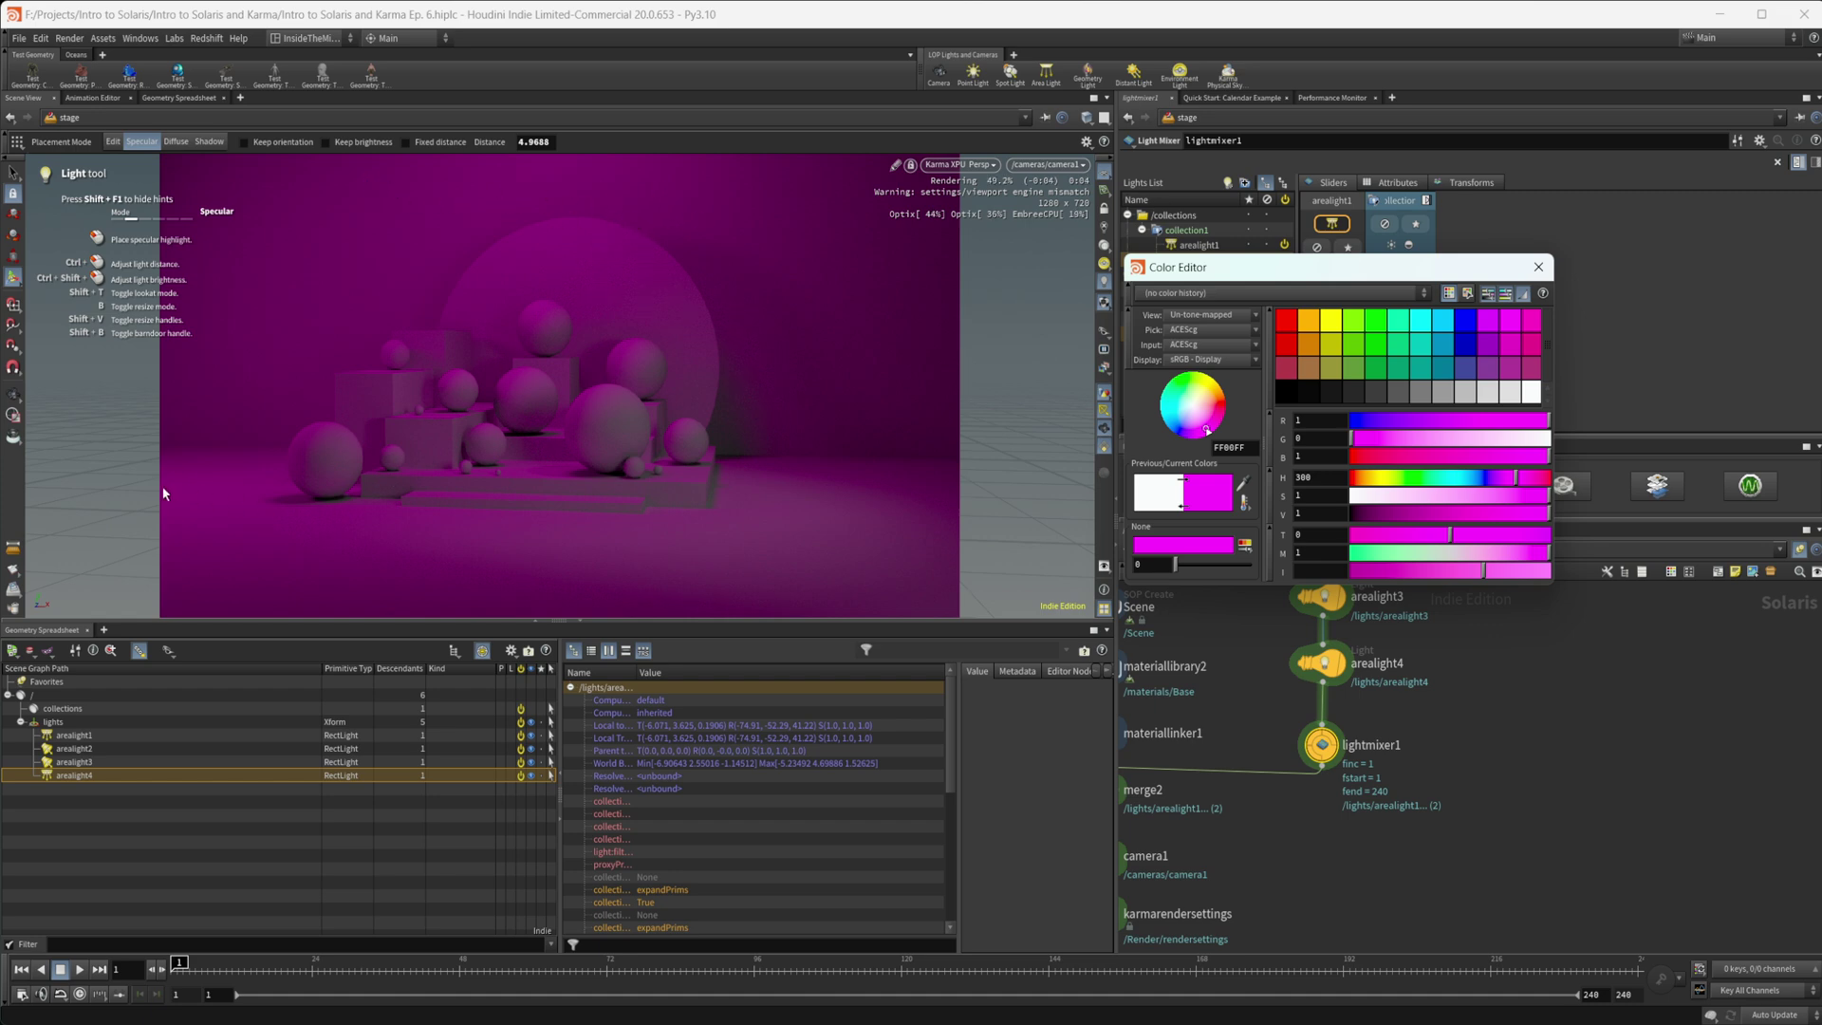
left_click(1539, 267)
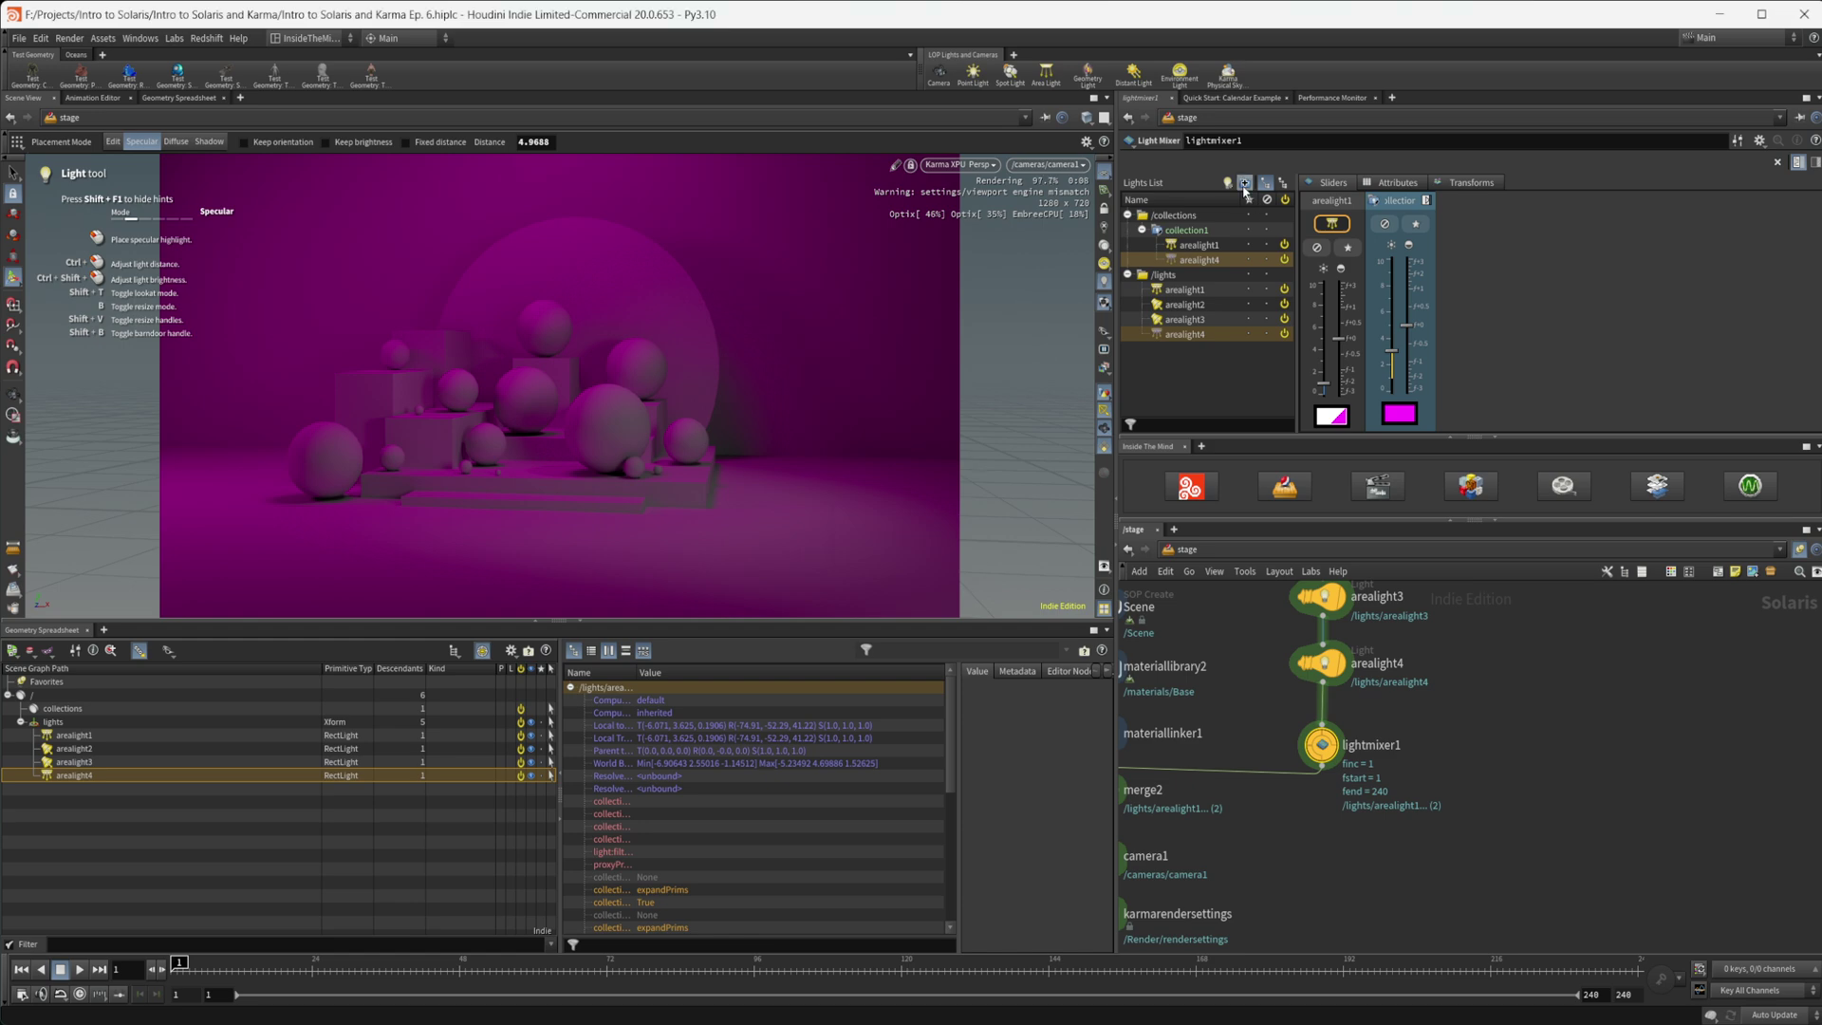
Create a second collection, collection2, and add arealight2 and arealight3 to it
left_click(1244, 185)
left_click(908, 544)
left_click(1188, 320)
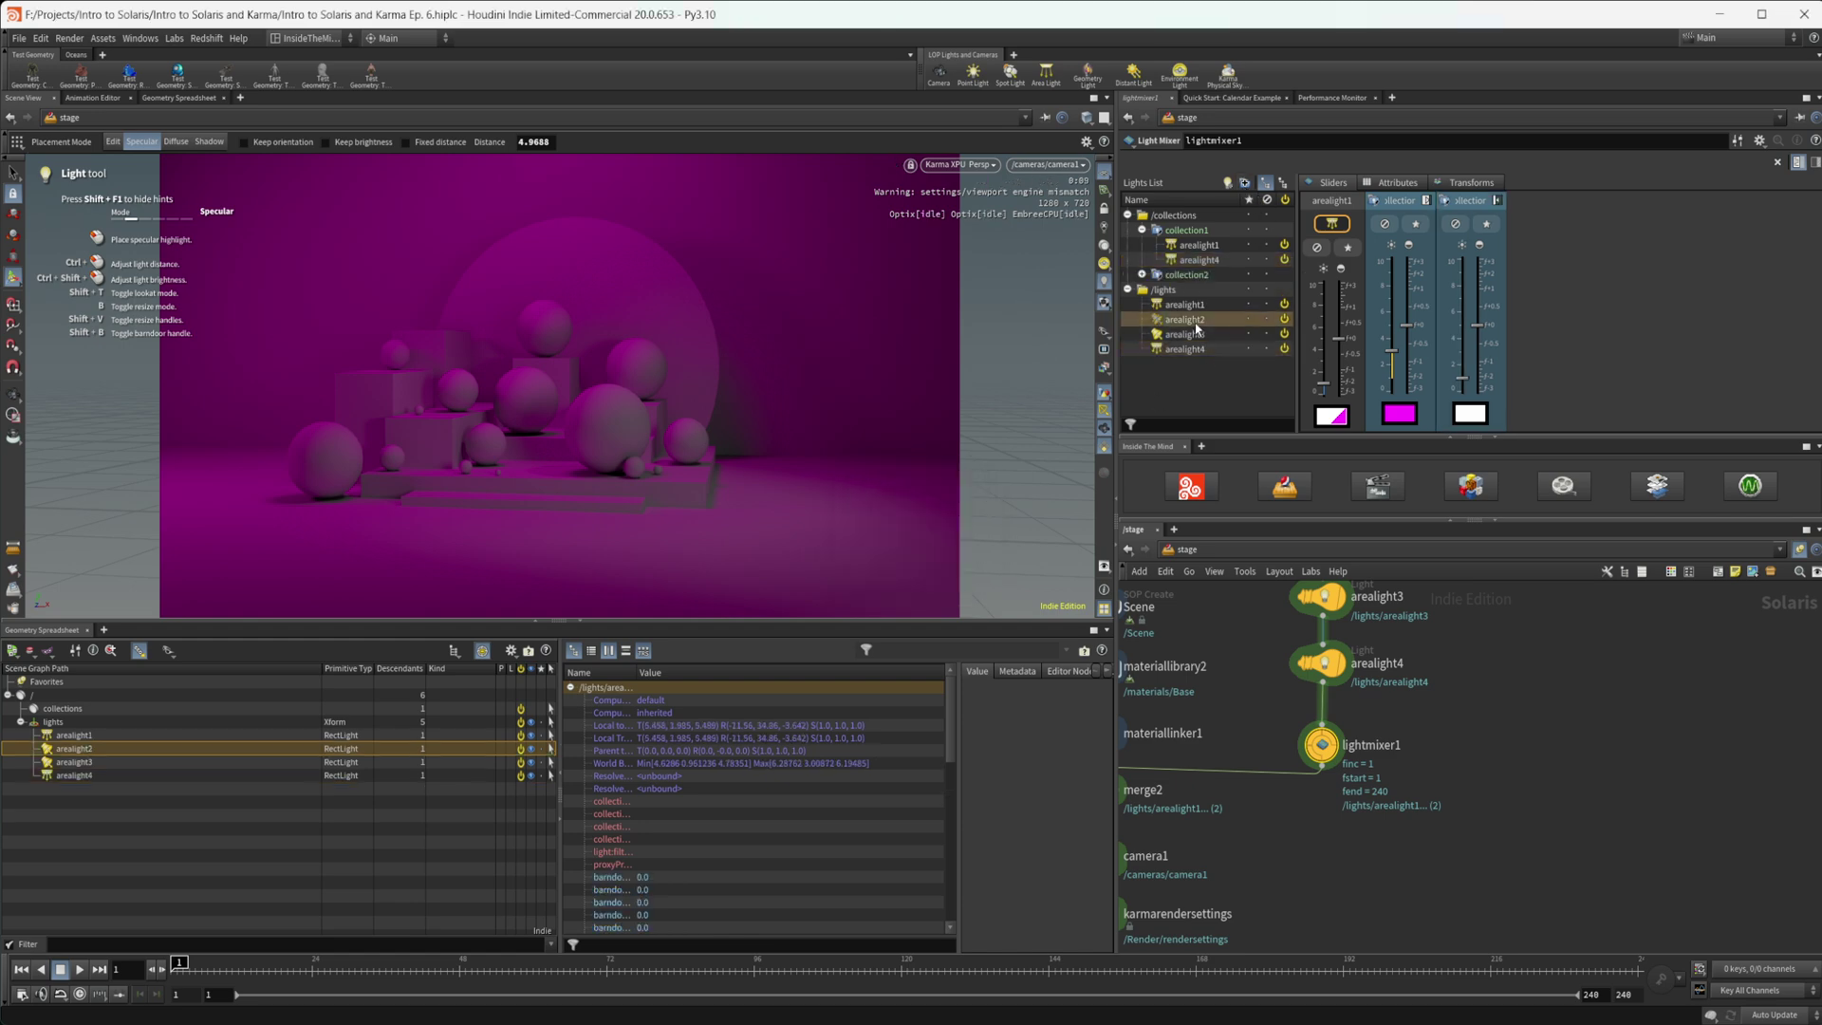
left_click(1208, 335, "shift")
left_click_drag(1203, 342, 1186, 275)
Set collection2's colour to blue, 0000FF
left_click(1469, 414)
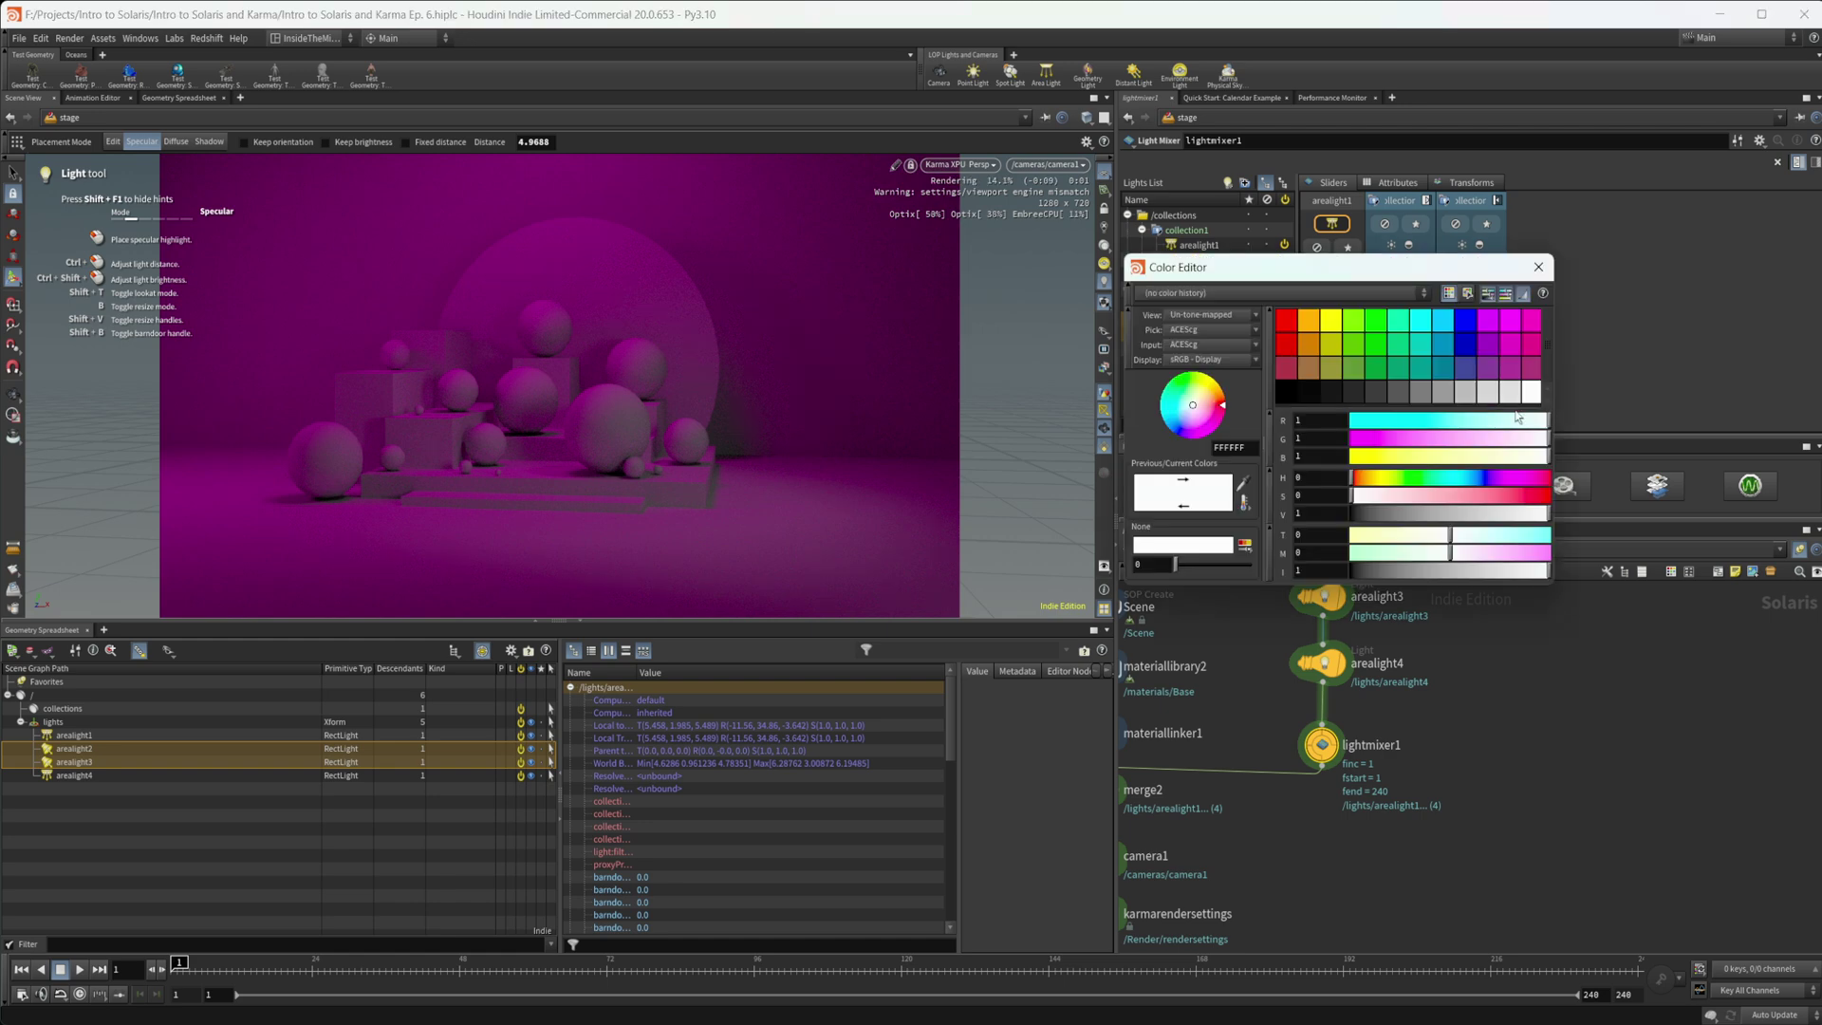
left_click(1463, 324)
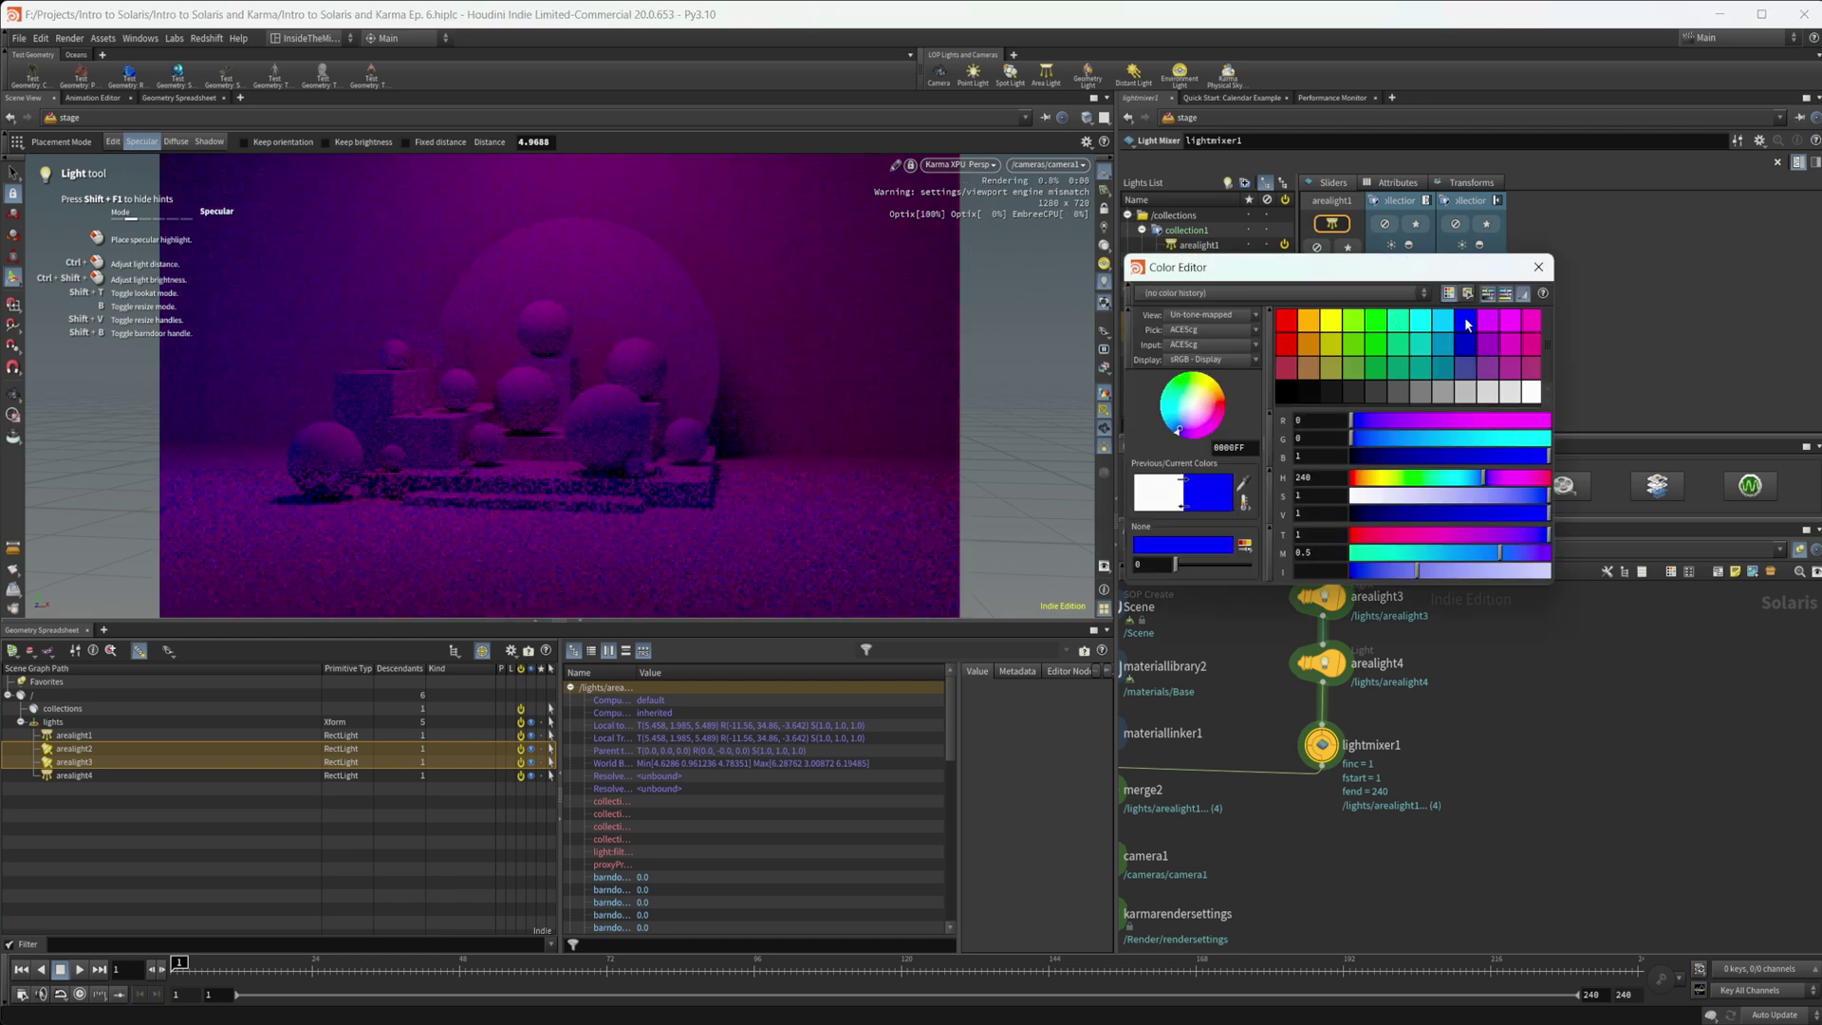
left_click(1538, 267)
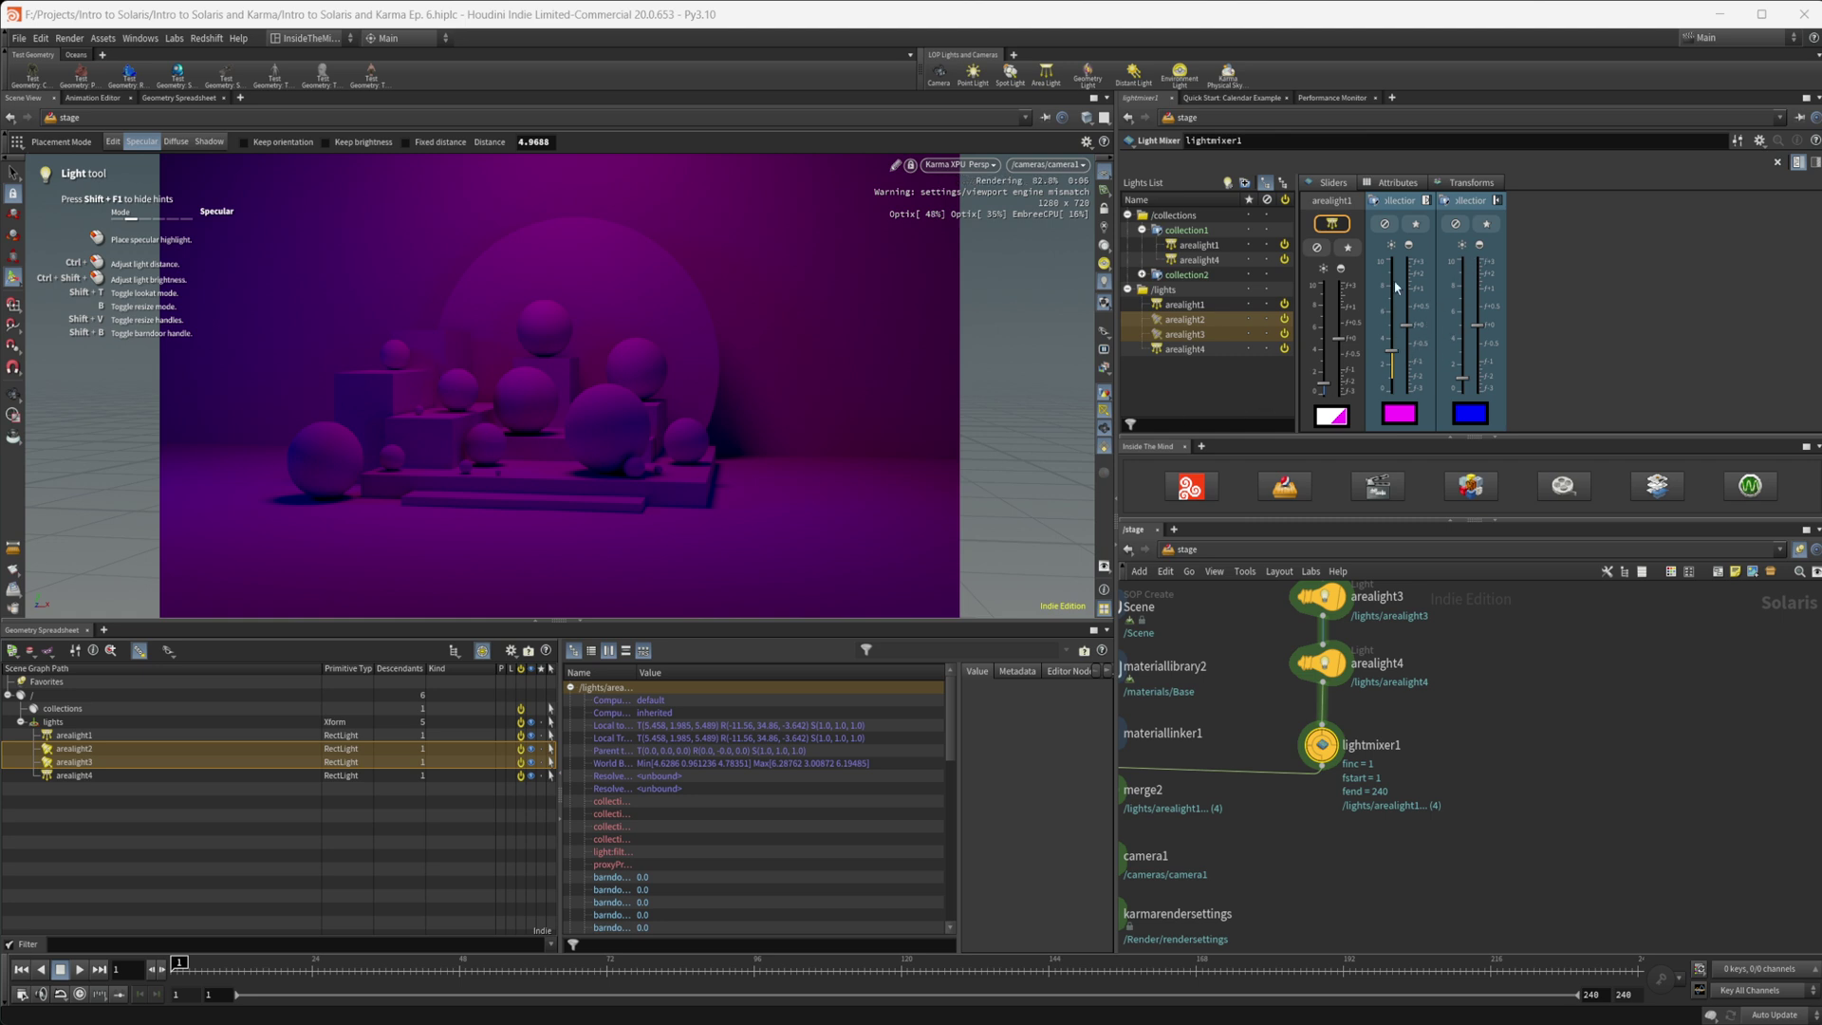
Mute and unmute collection1 to compare the lighting, and delete that collection from the mixer
left_click(1385, 225)
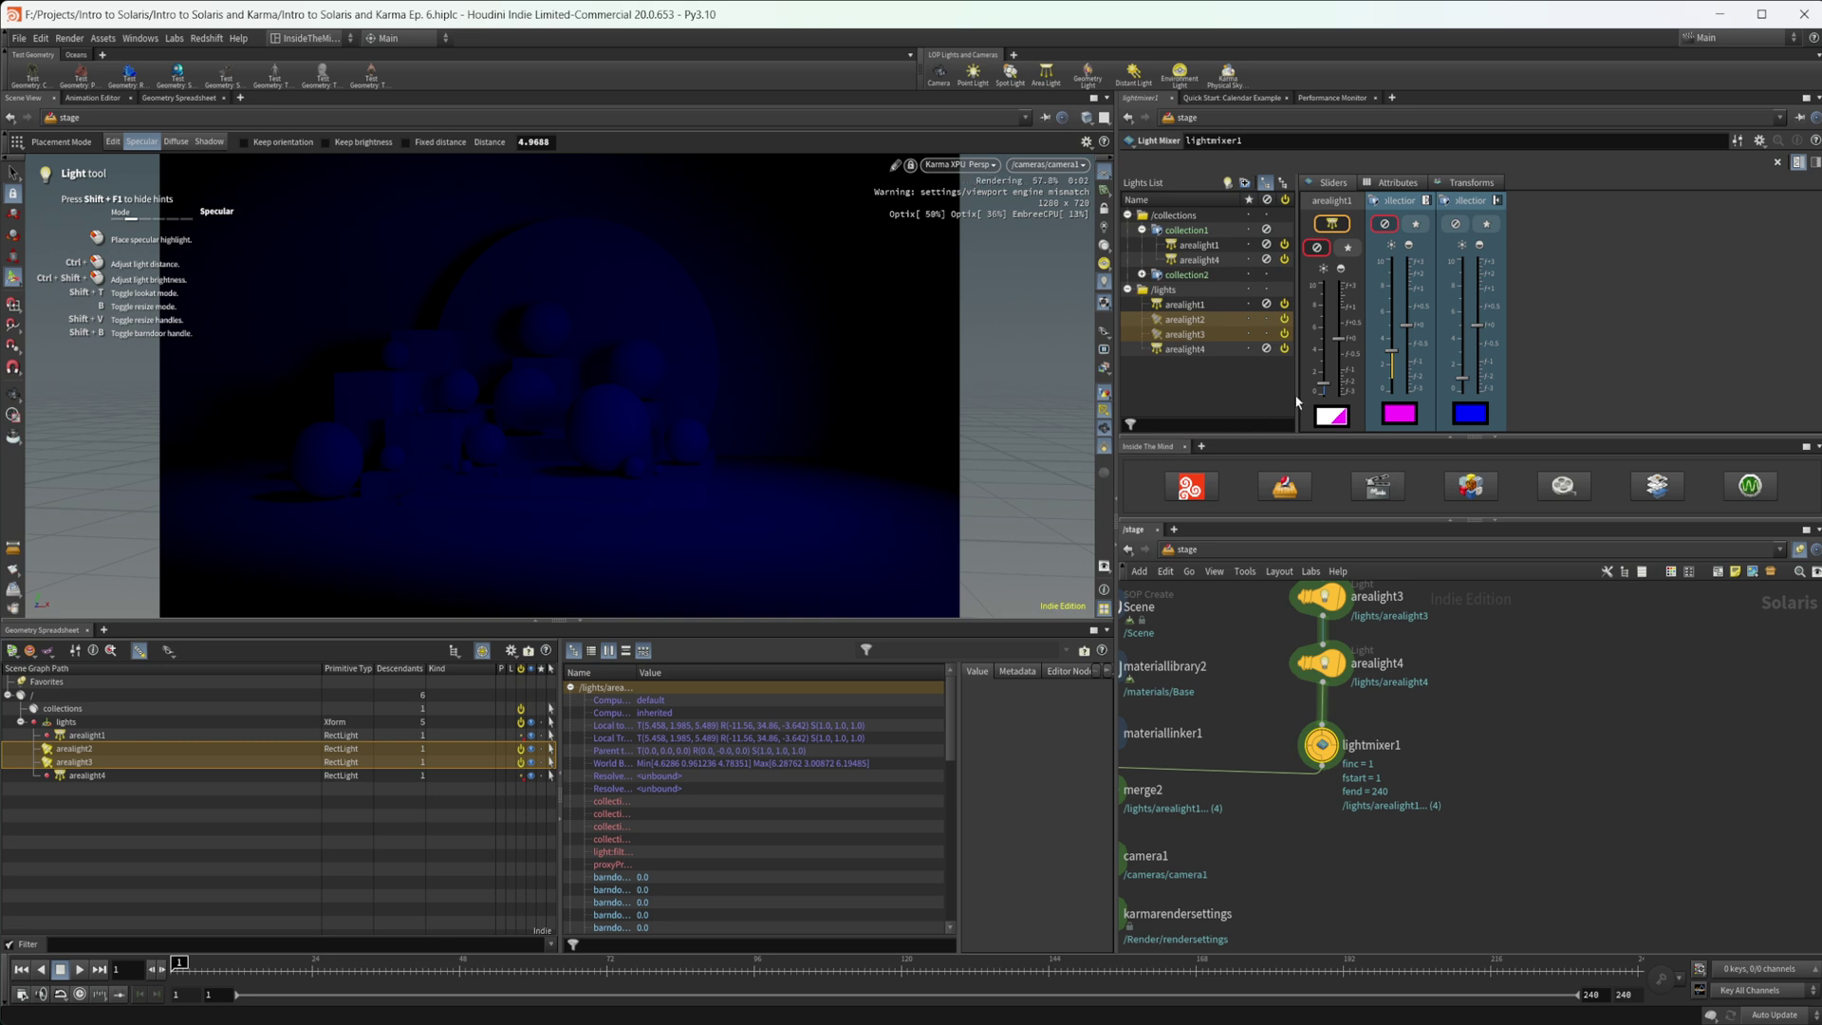
left_click(1385, 226)
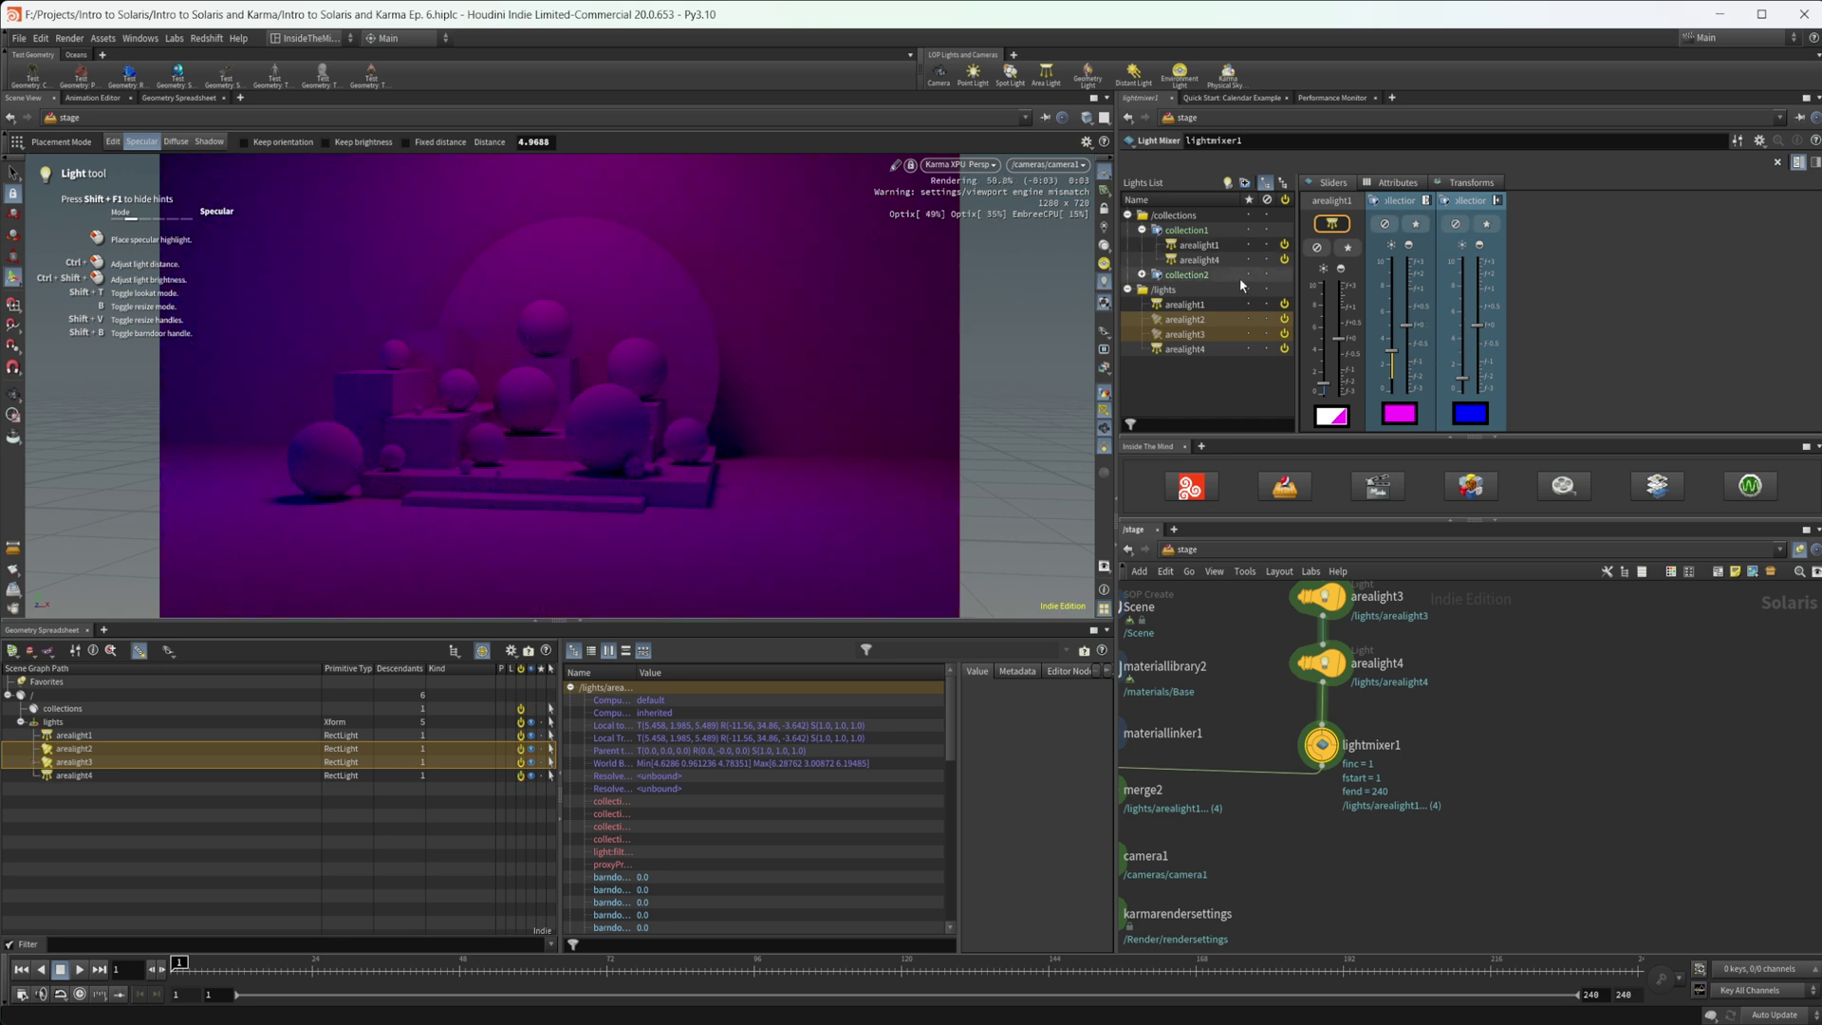
left_click(1182, 234)
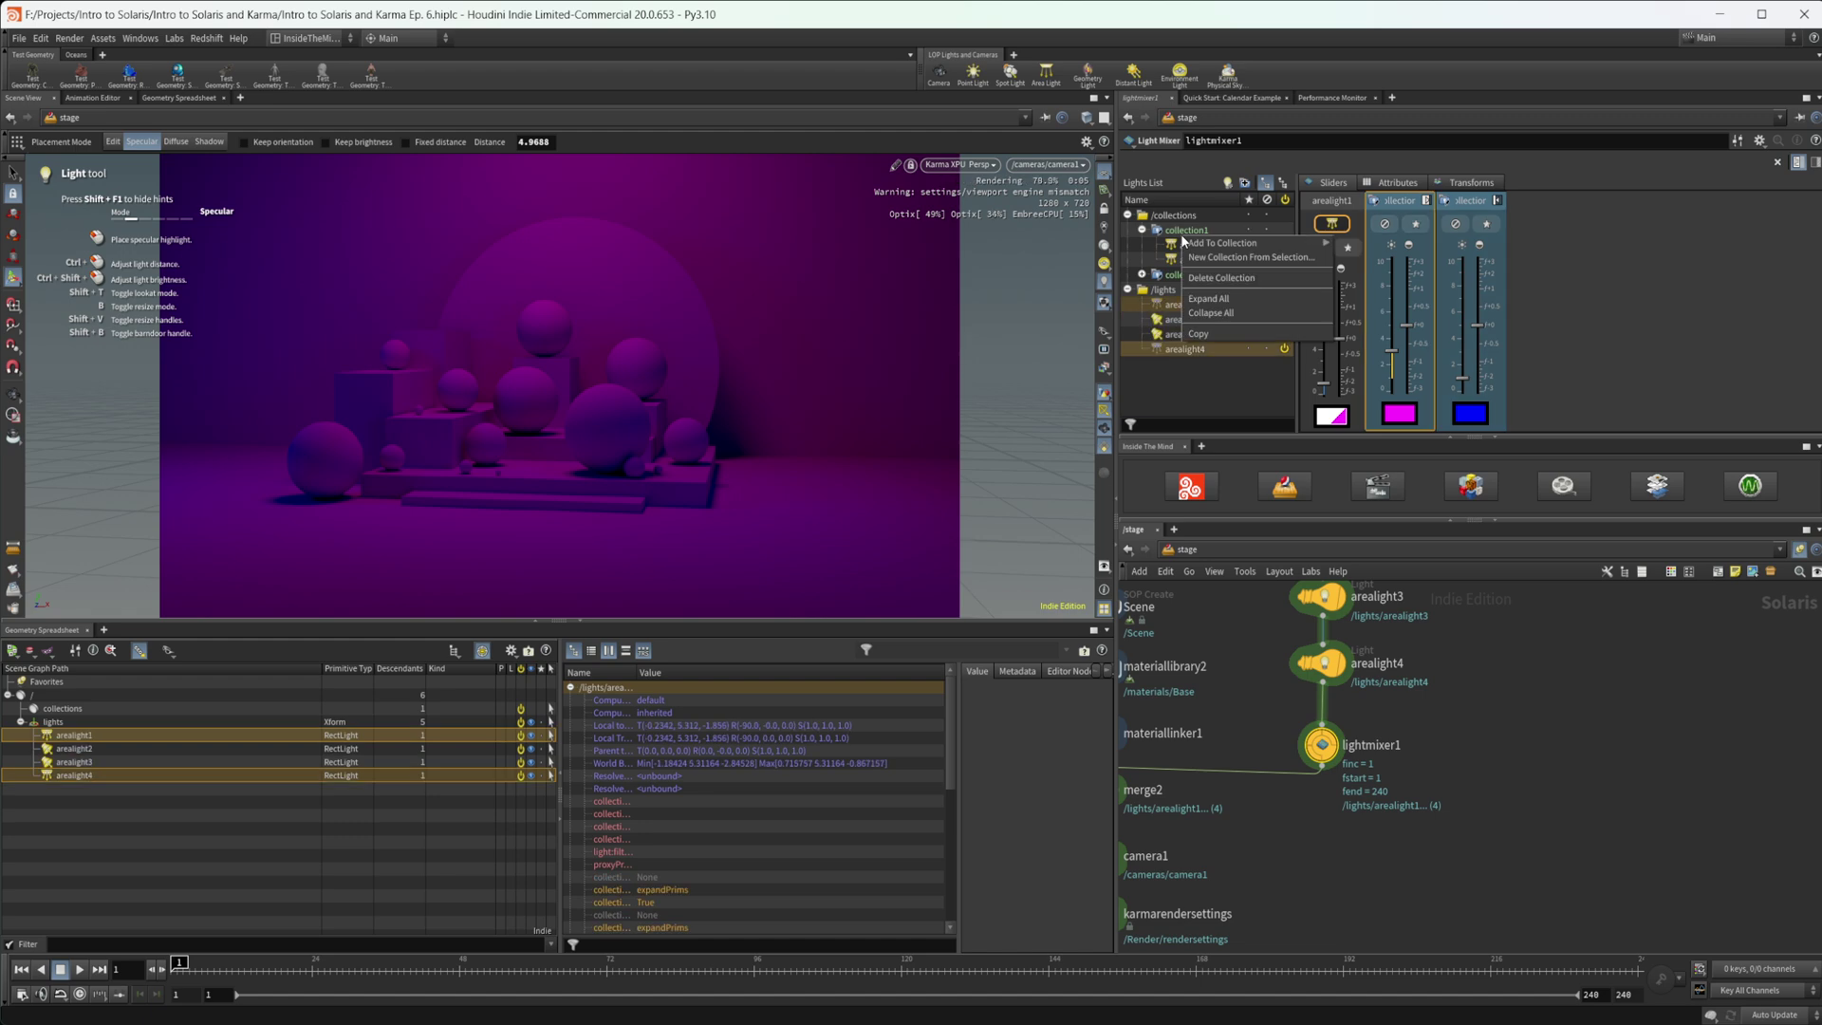
key("Delete")
left_click(1187, 230)
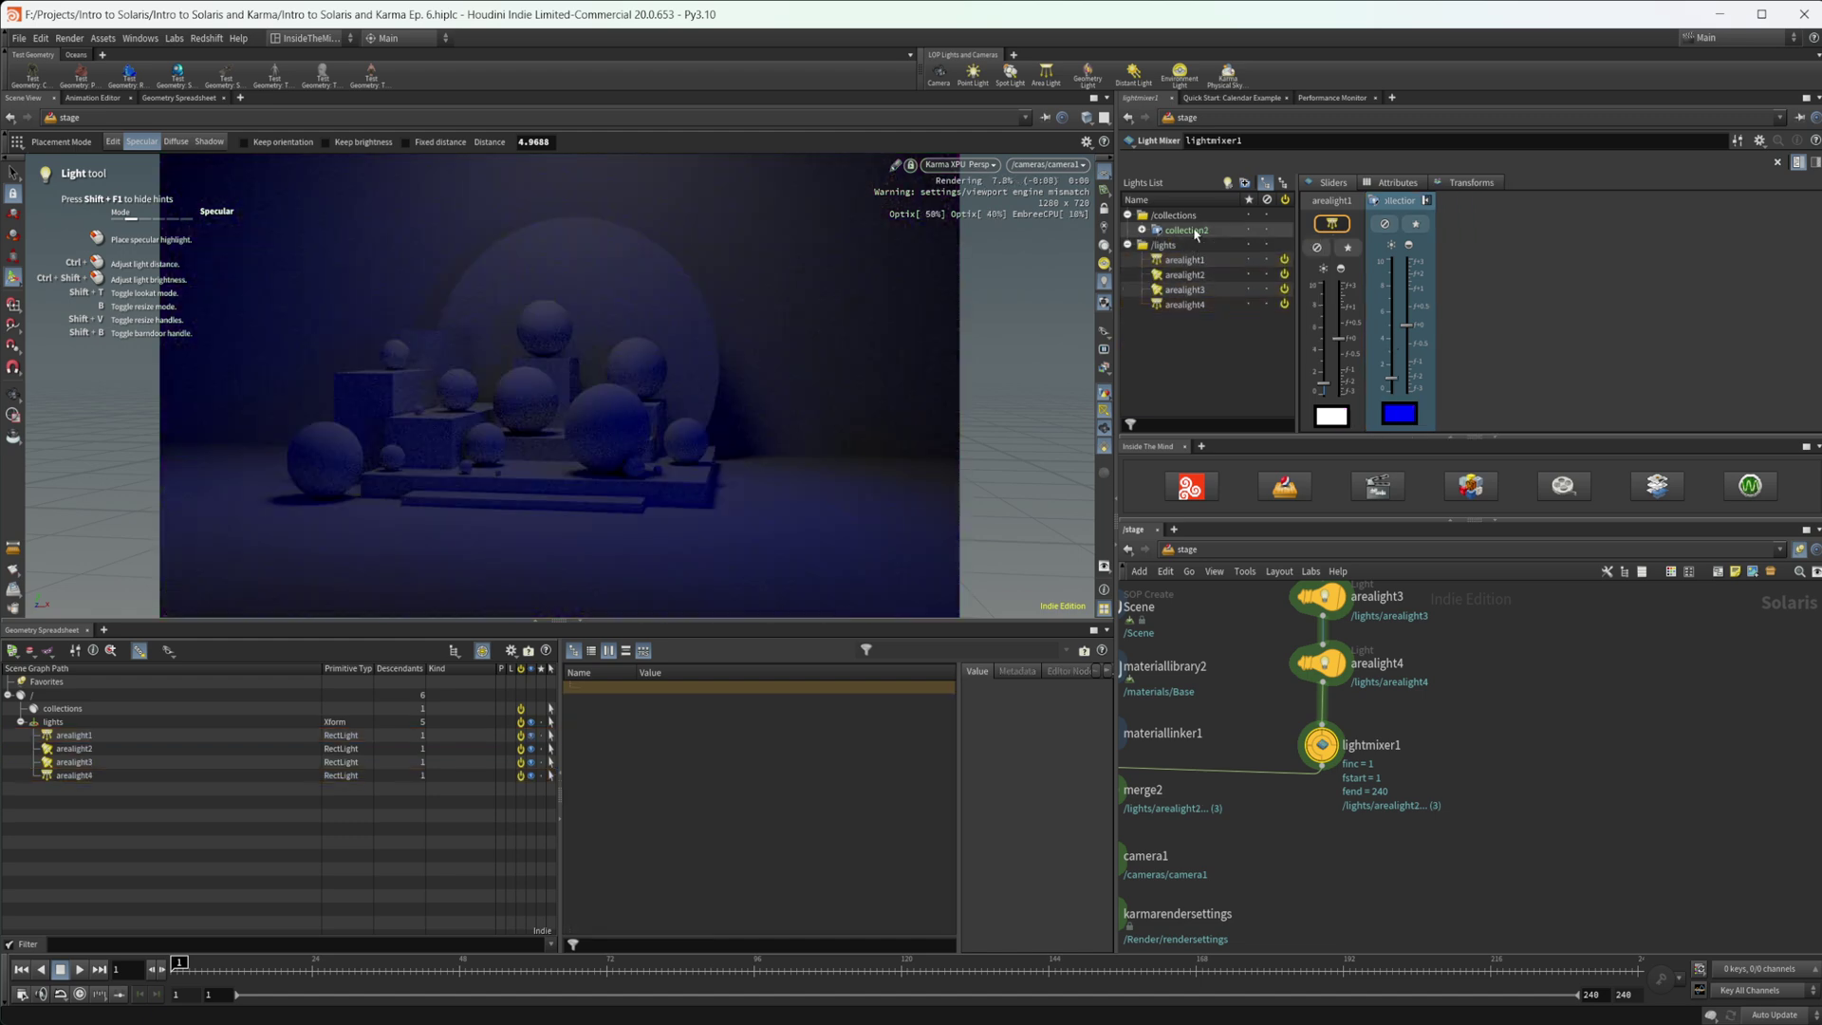
Delete collection2 from the Light Mixer and rename the arealight1 node as TOP
key("Delete")
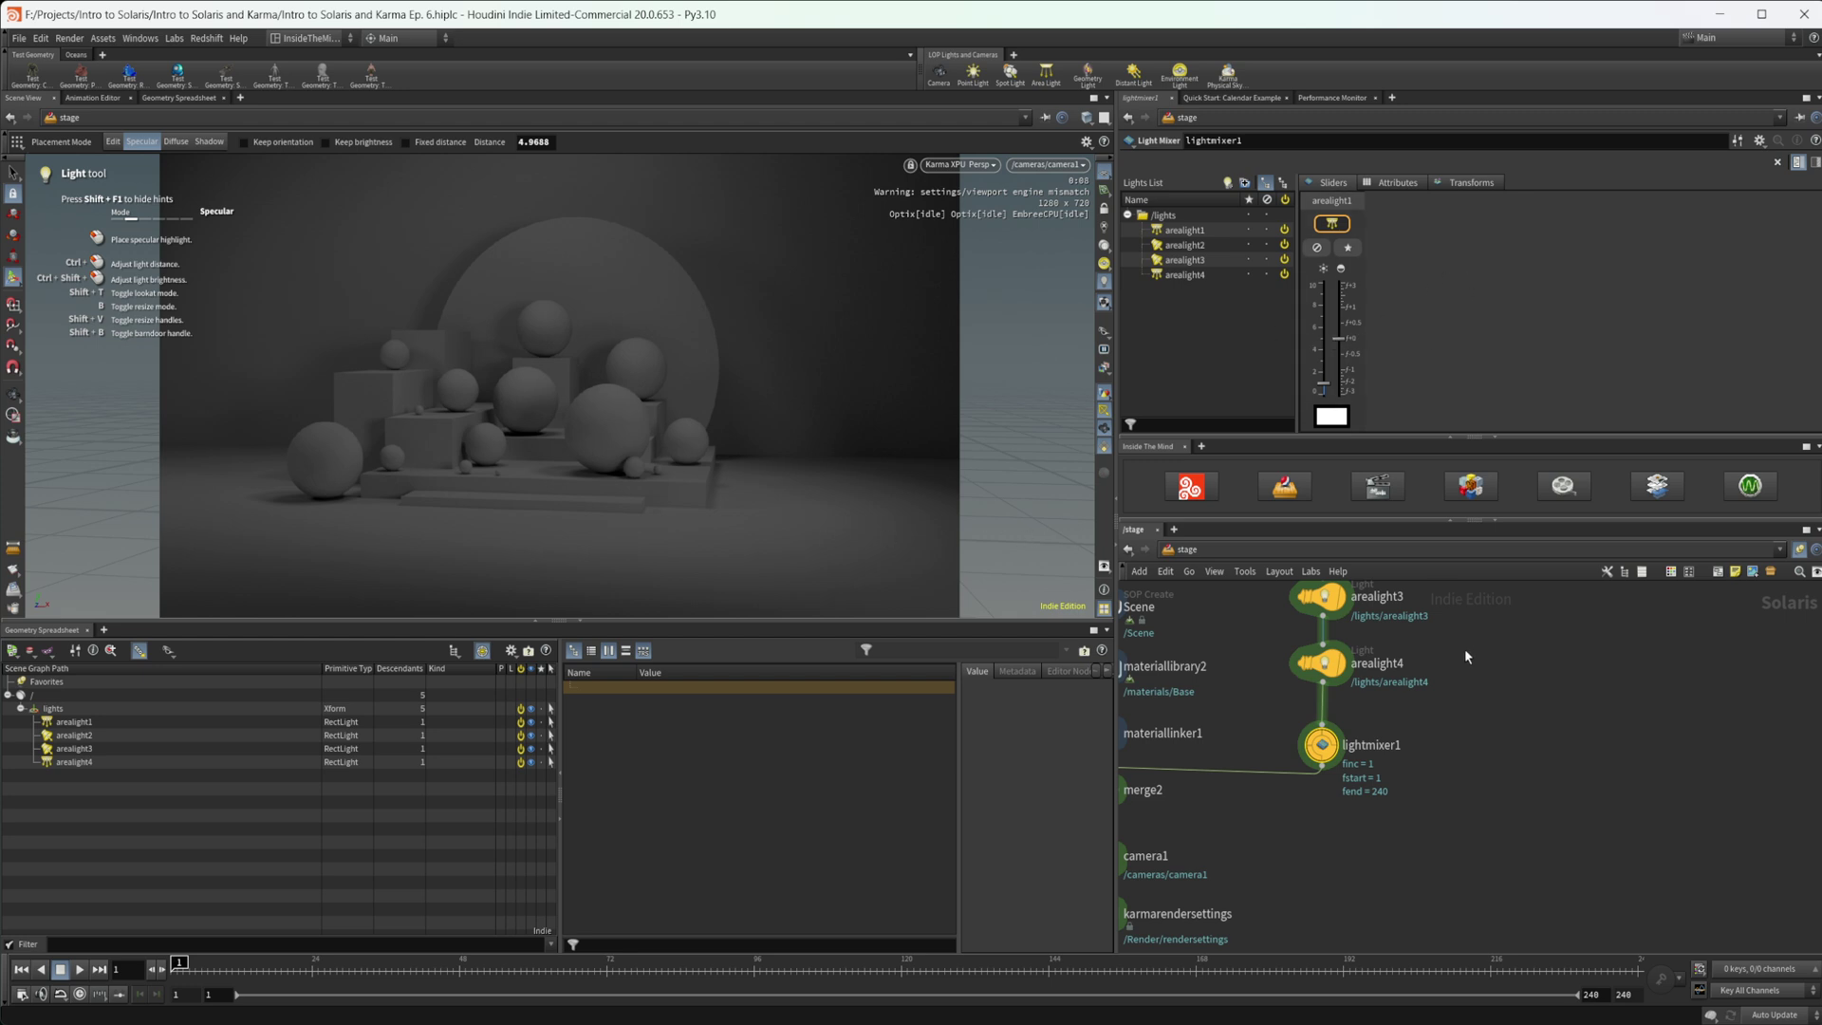
middle_click_drag(1465, 647, 1458, 742)
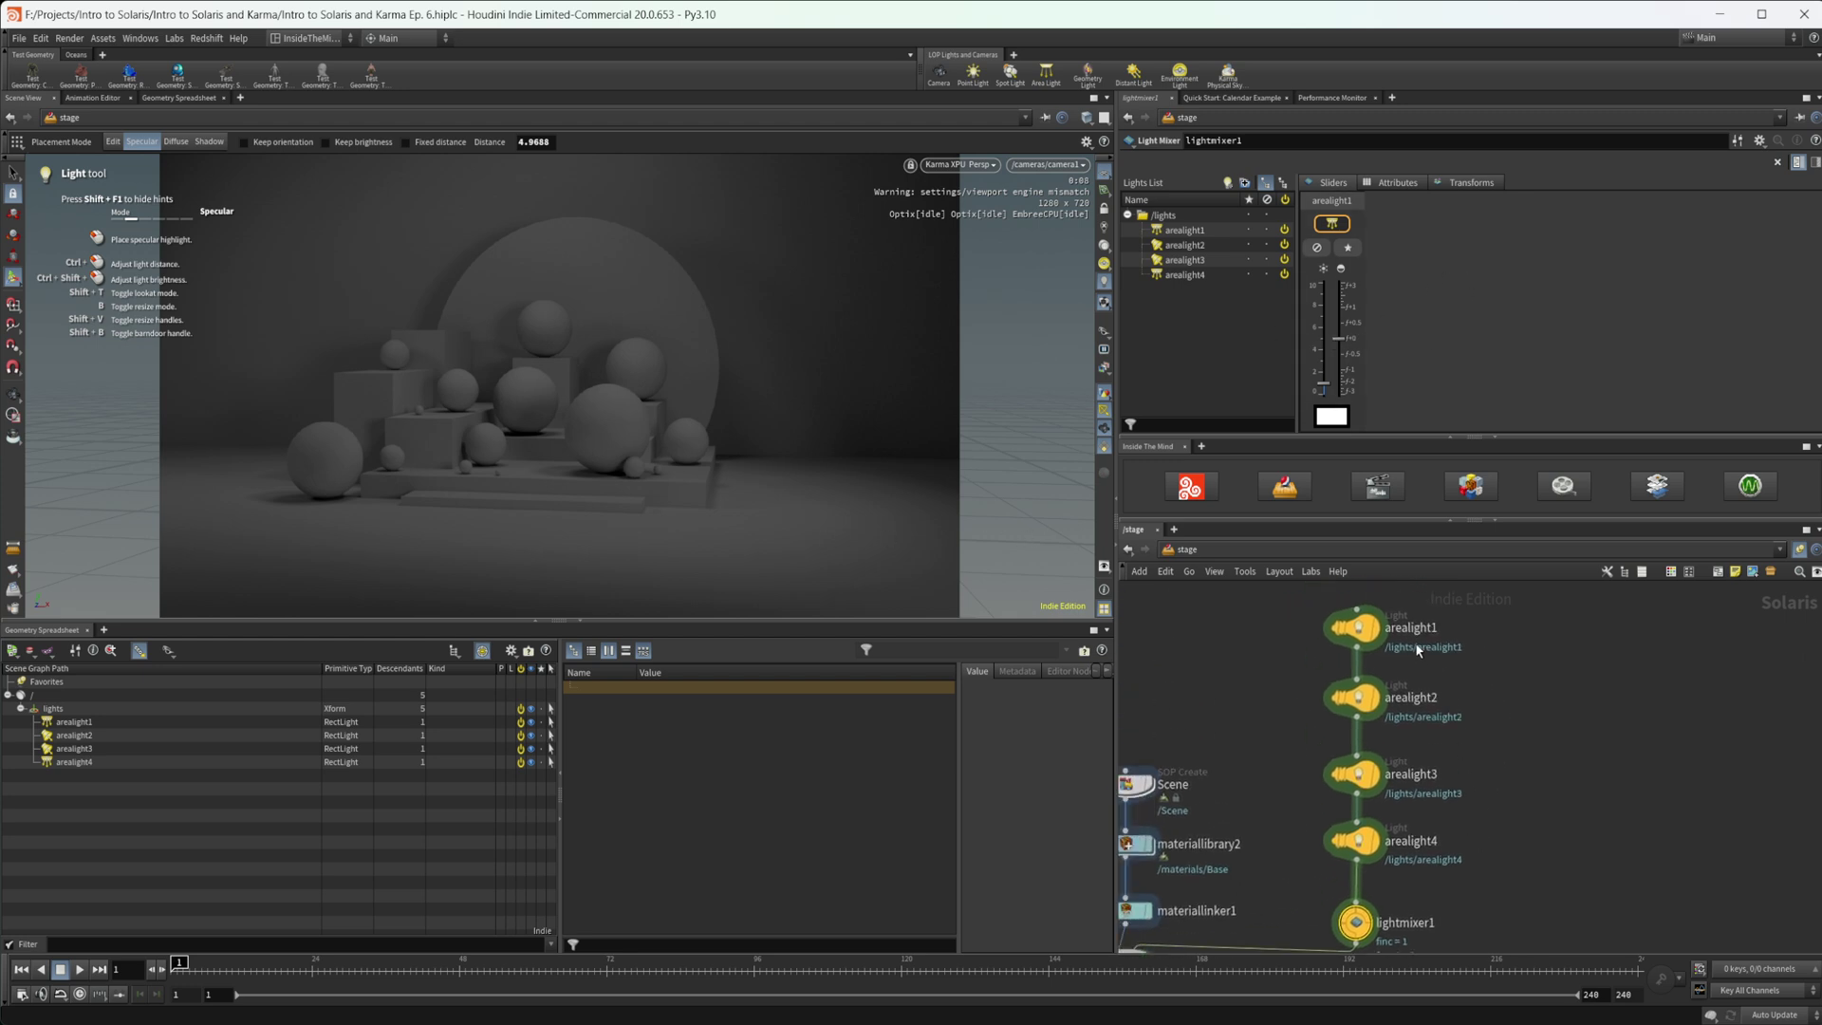
double_click(1435, 629)
key("BackSpace")
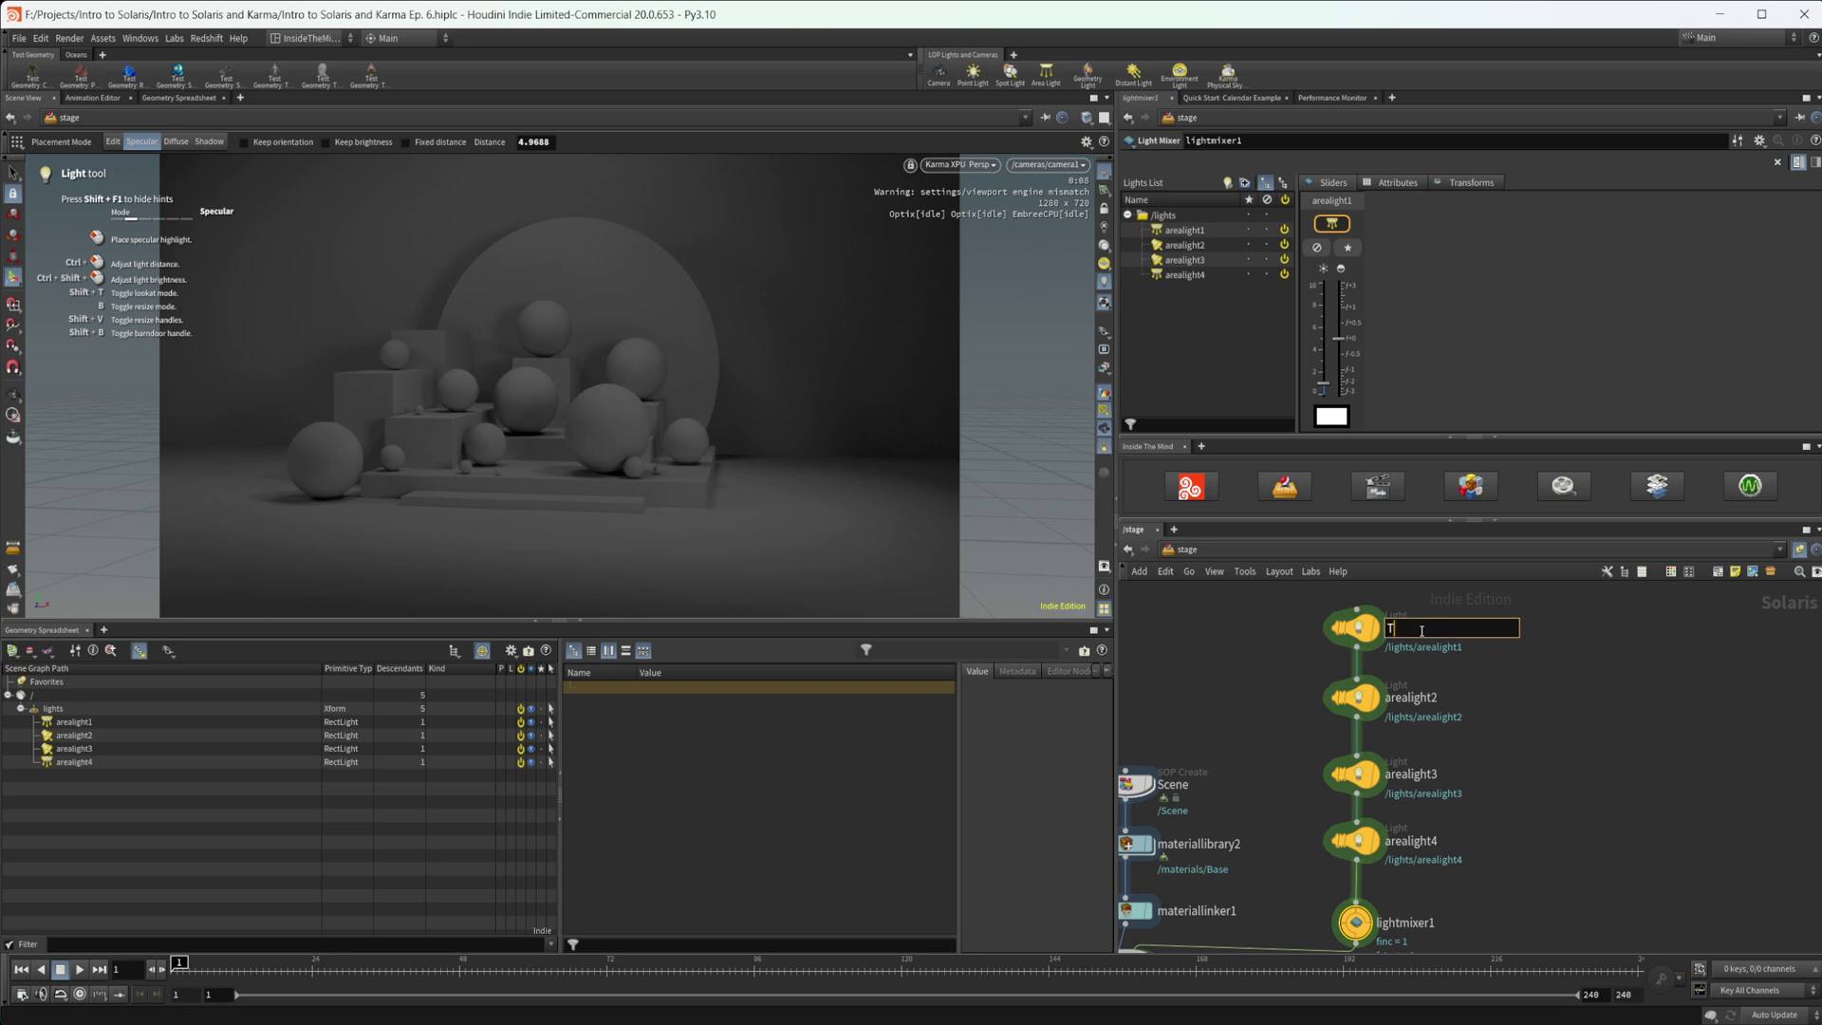
type("TOP")
key("Return")
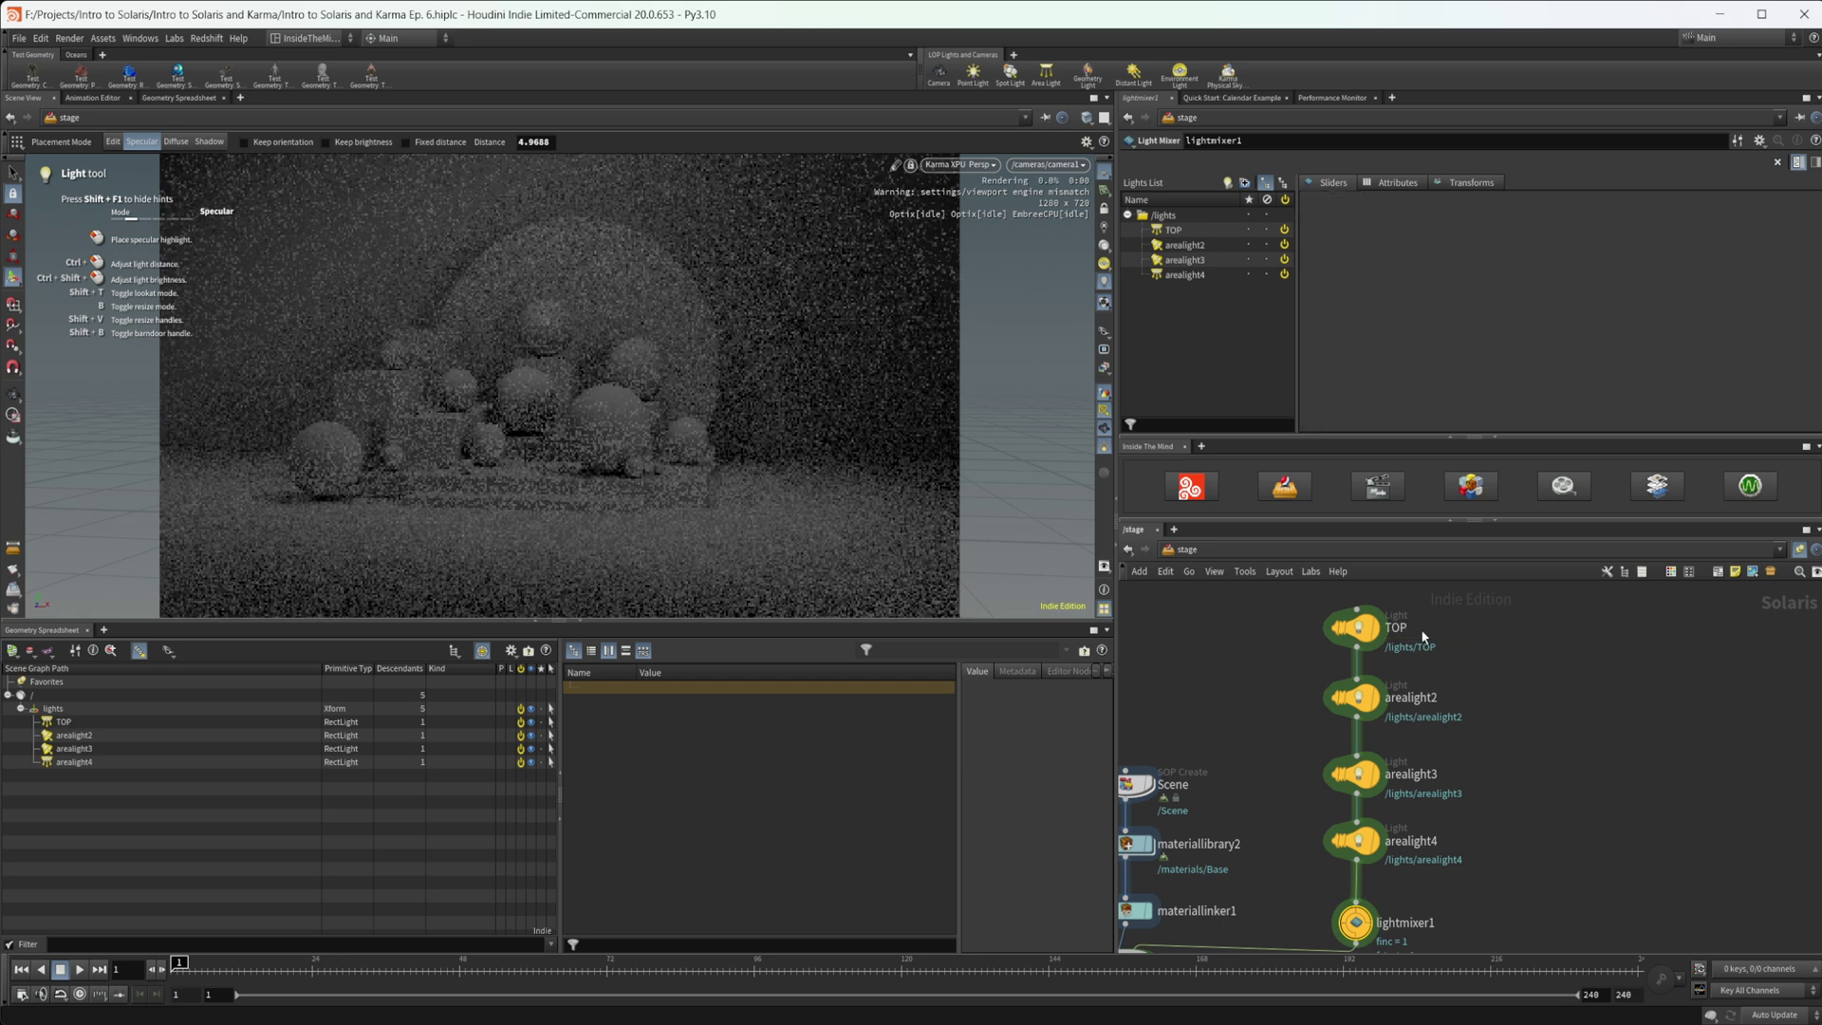
Rename the arealight2 node as Top_Side and bypass and re-enable it to check which light it is
double_click(1421, 702)
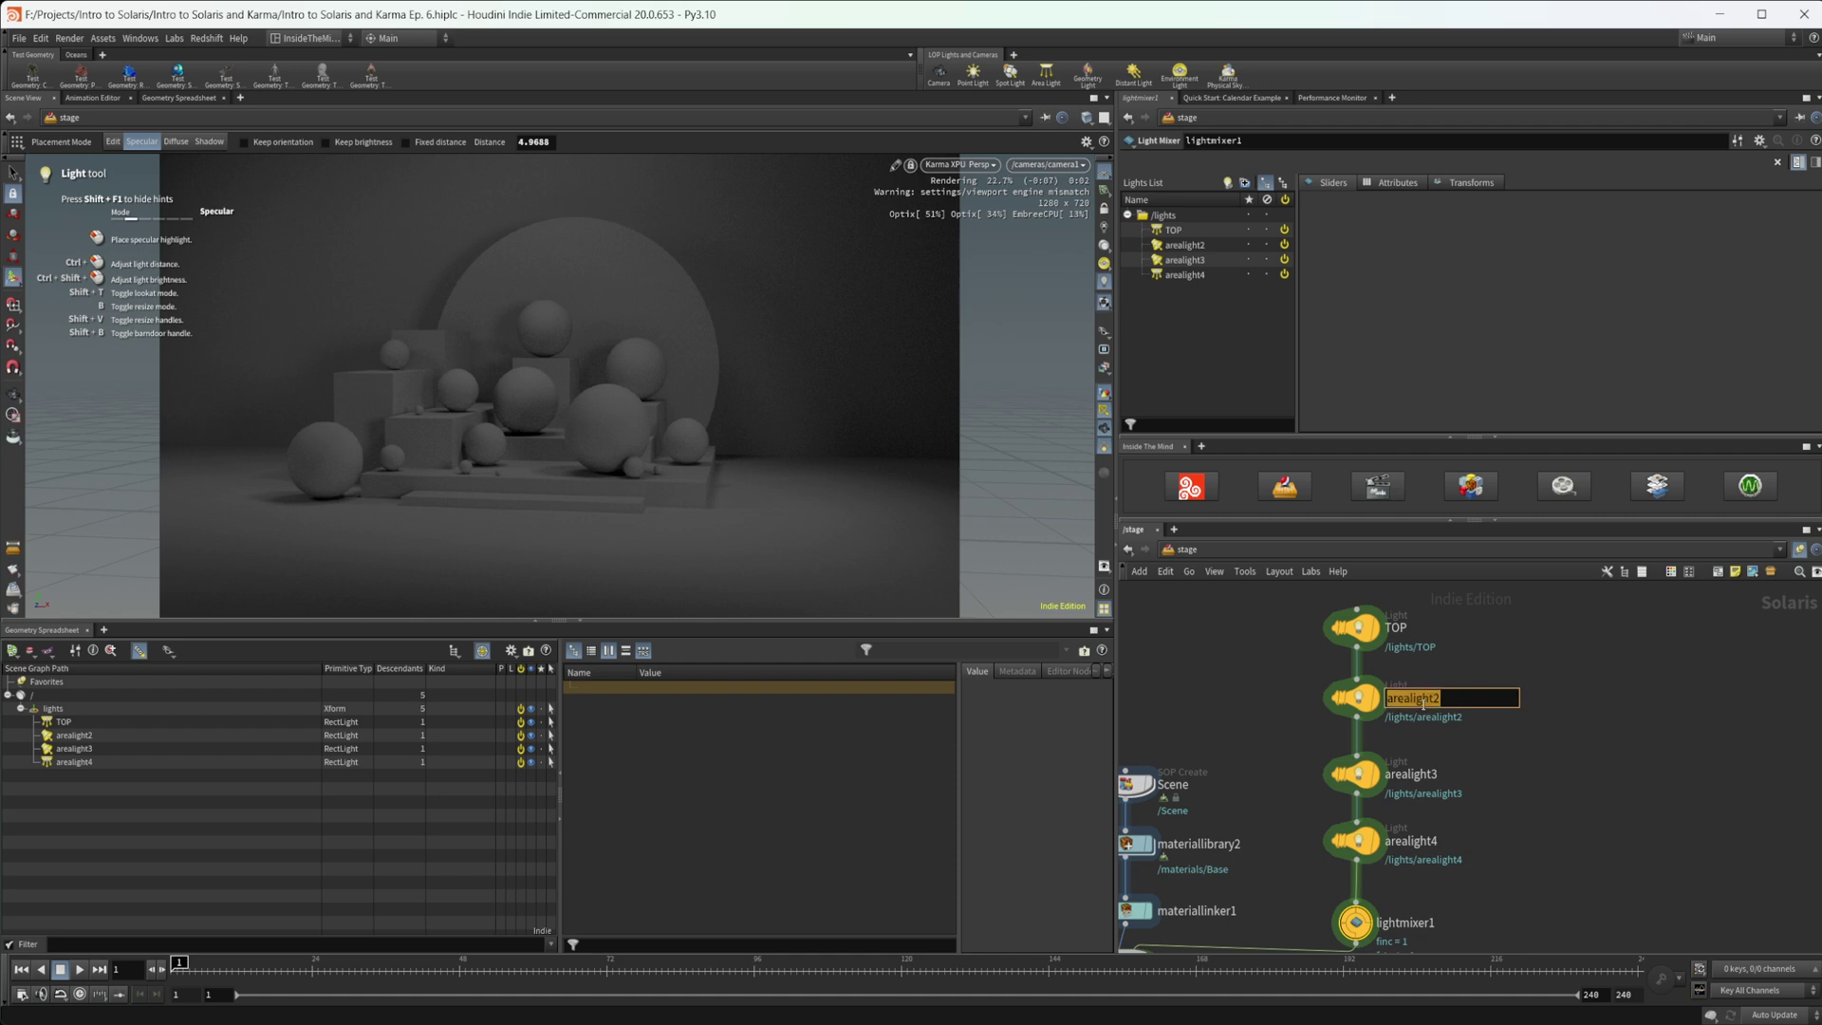
type("Top_Side")
key("Return")
middle_click_drag(1422, 702, 1439, 741)
double_click(1349, 691)
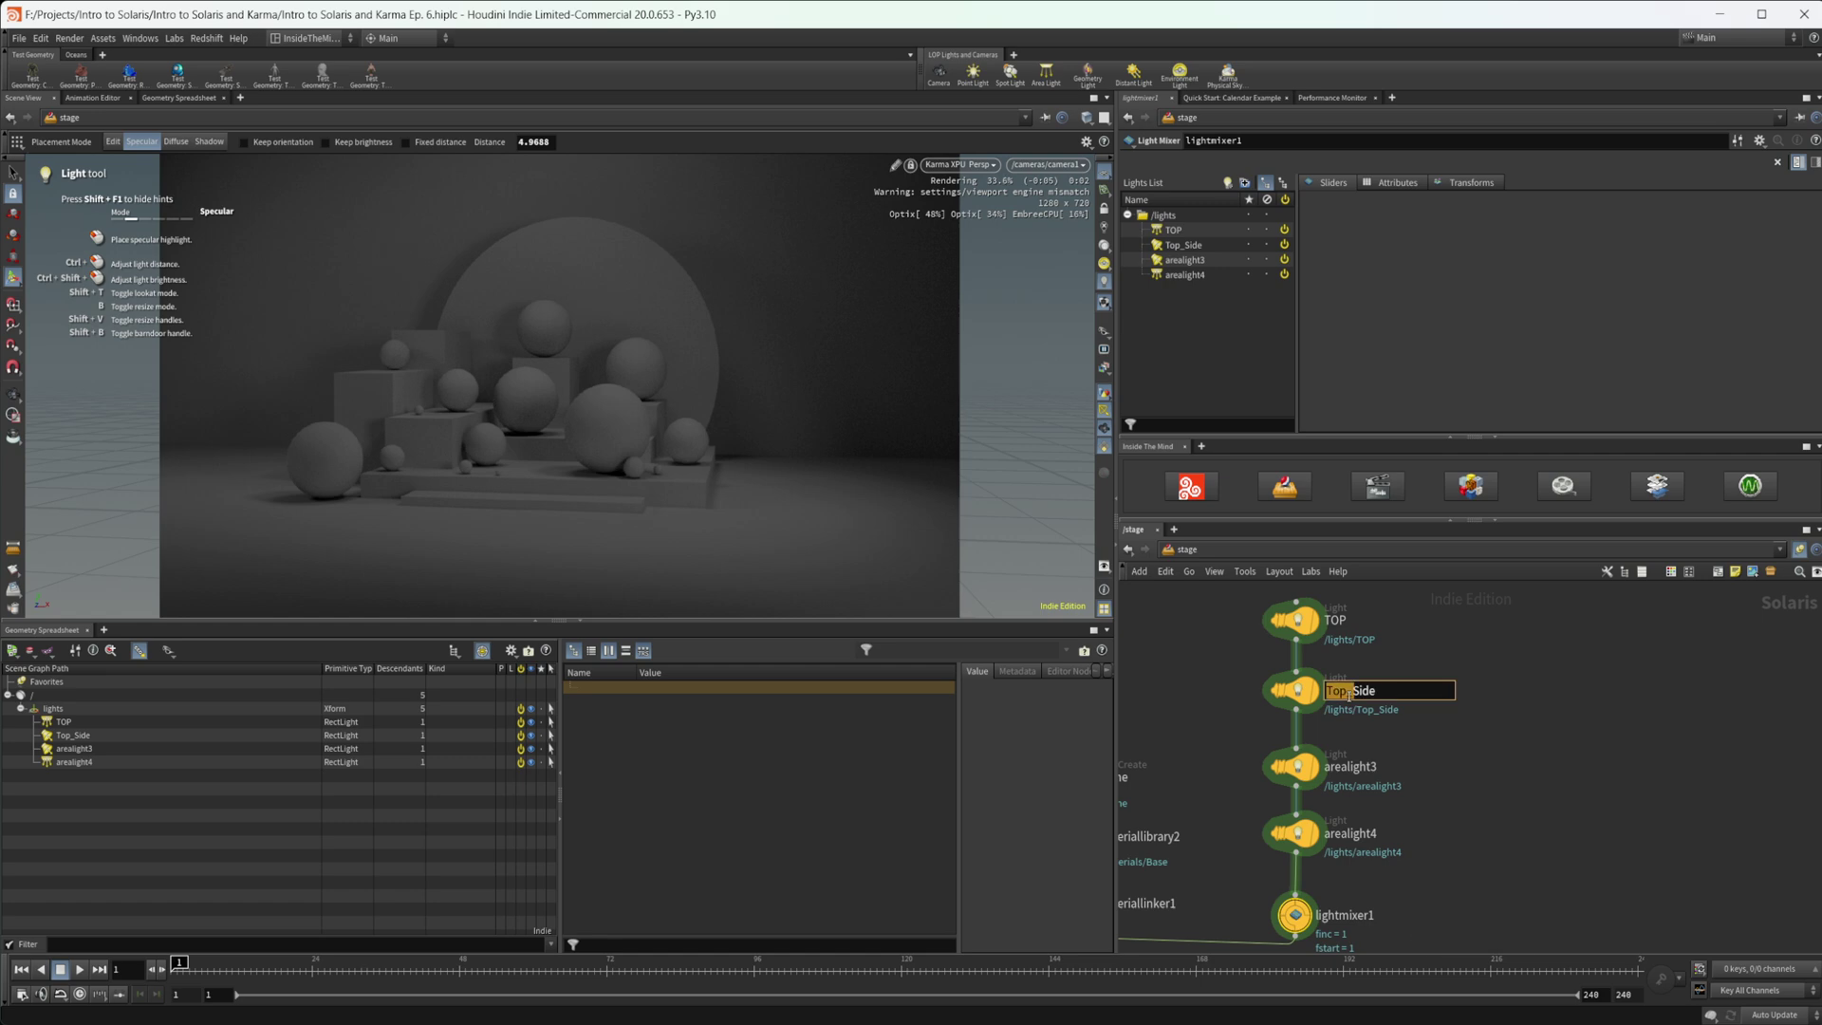
left_click(1272, 662)
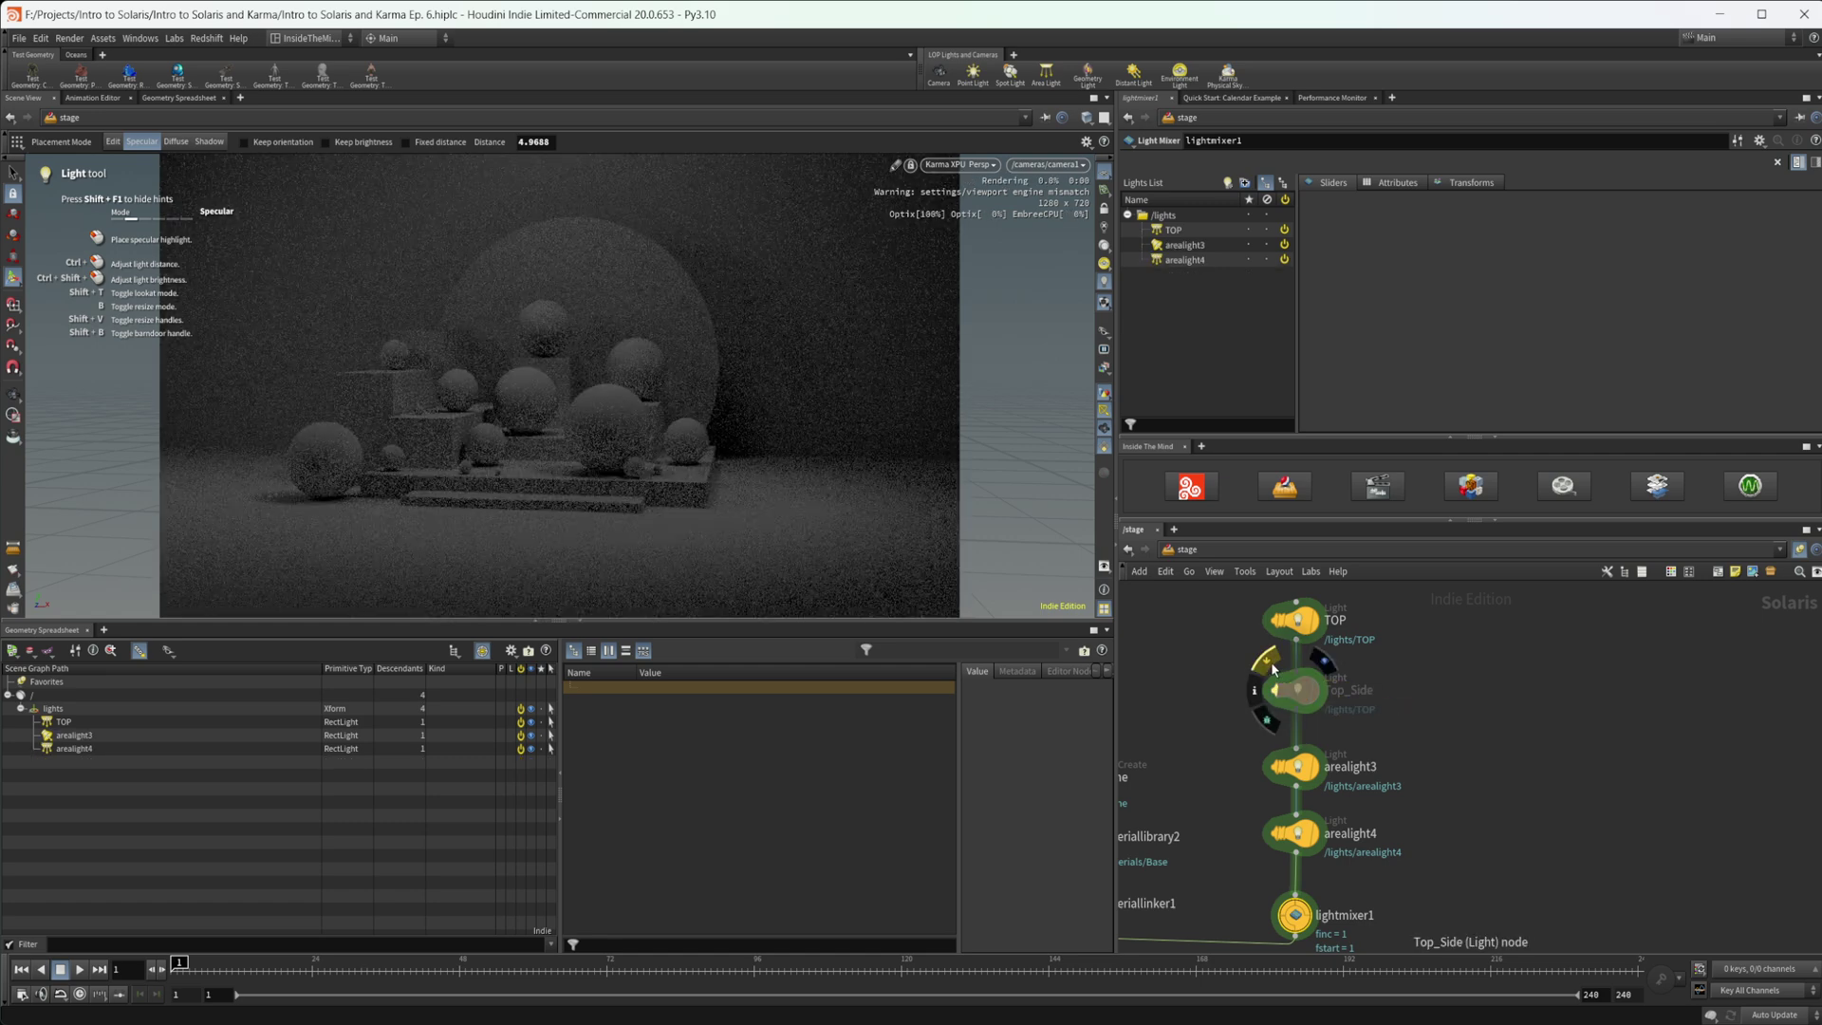
left_click(1272, 663)
Rename the second light node in the chain as Front_Spot
double_click(1349, 690)
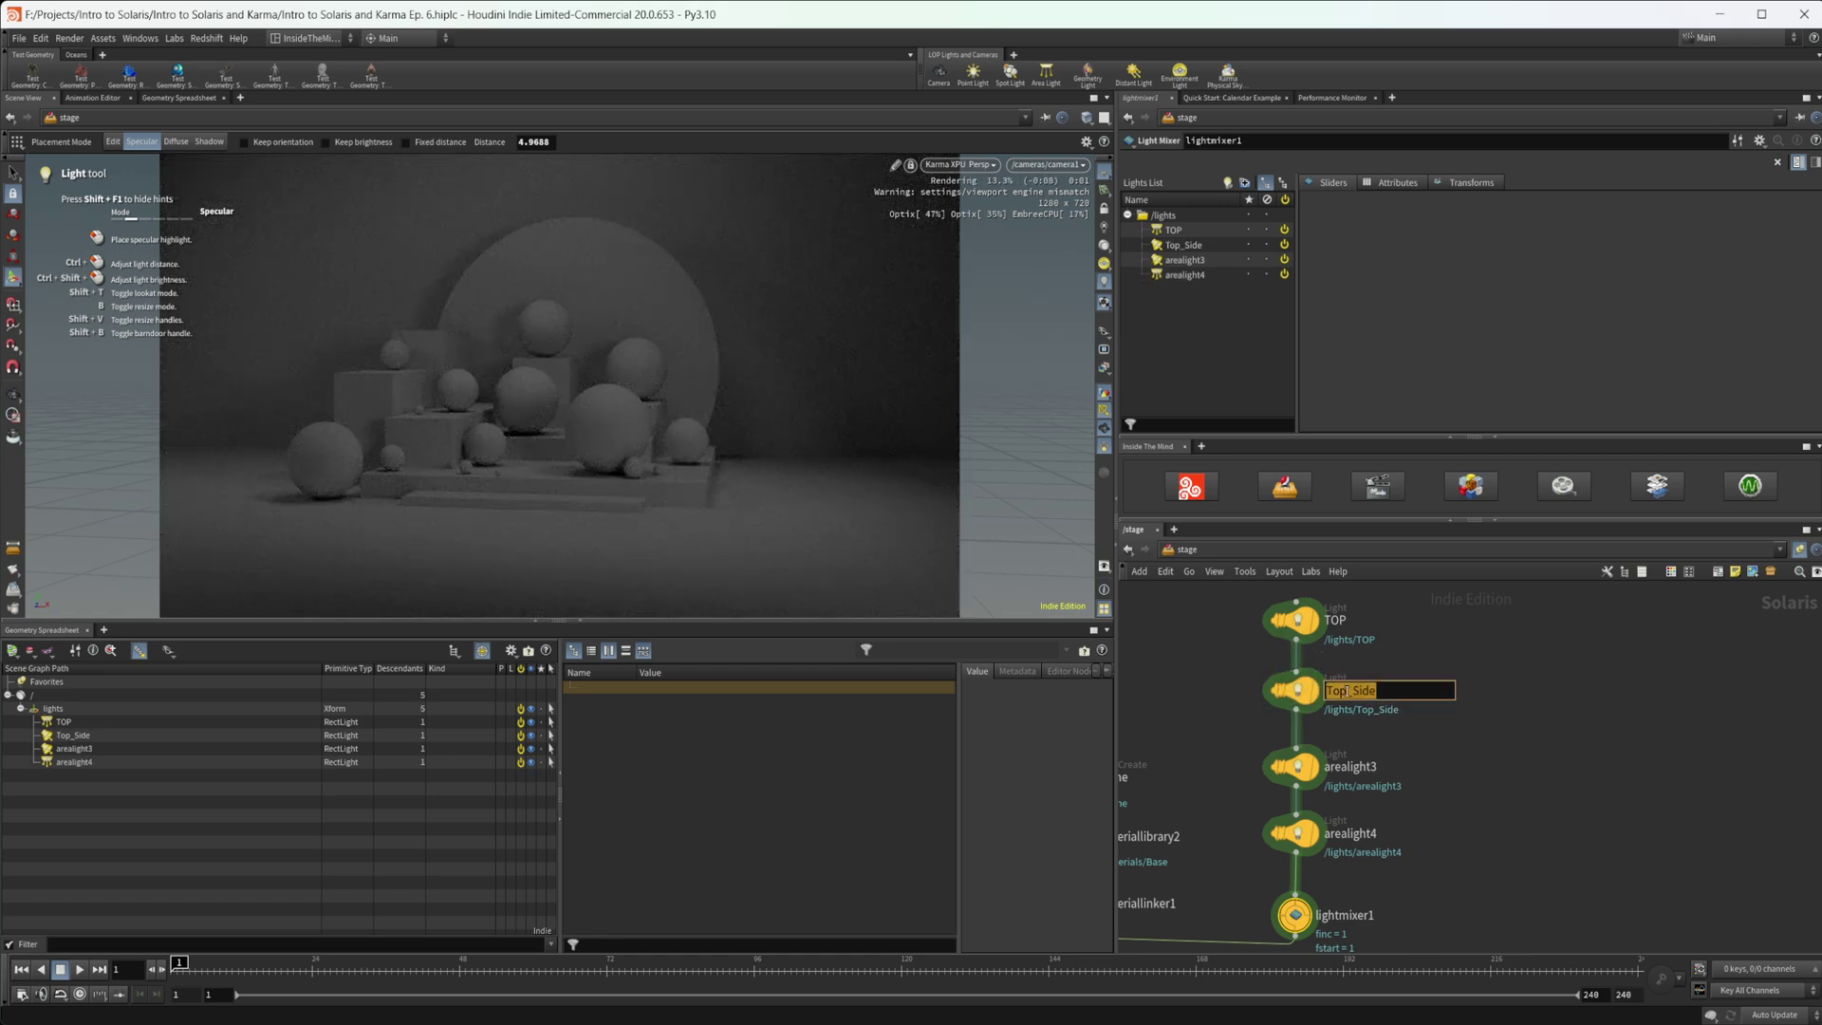
type("Front_Sd")
key("BackSpace")
type("pot")
key("Return")
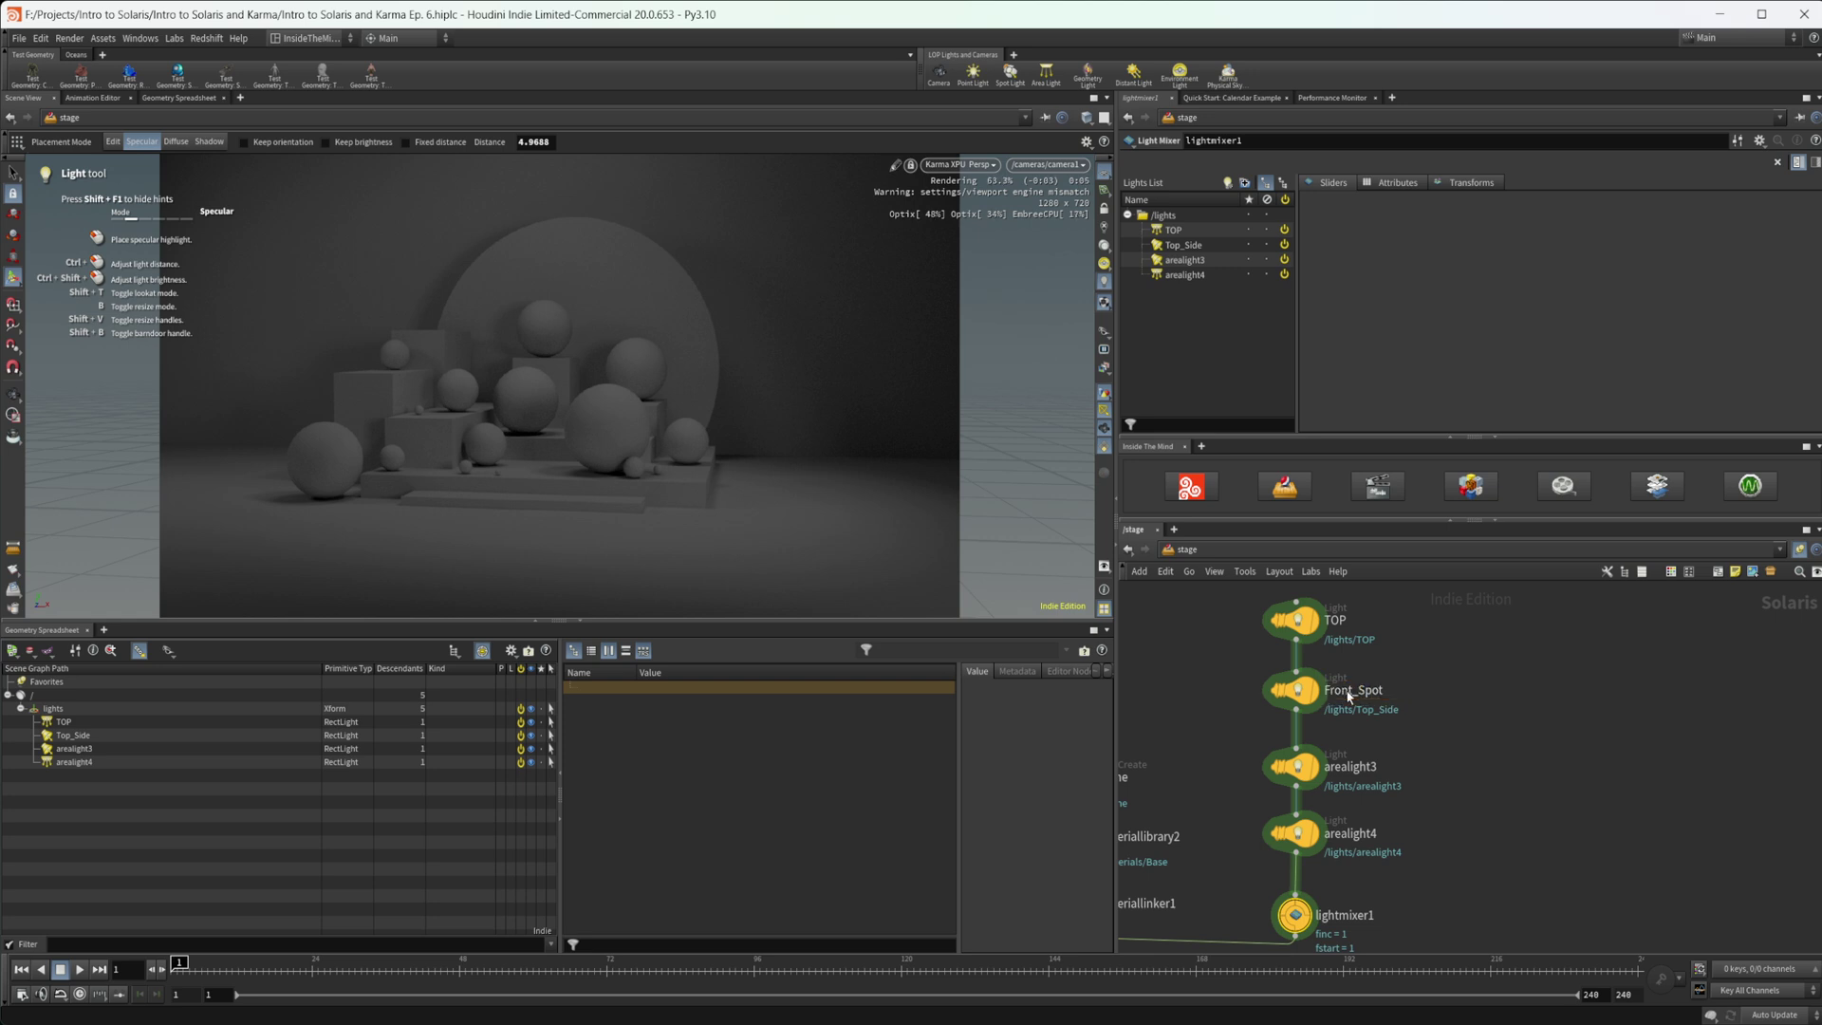
Rename the arealight3 node as Top_Spot and the arealight4 node as Fill
double_click(1338, 769)
type("T")
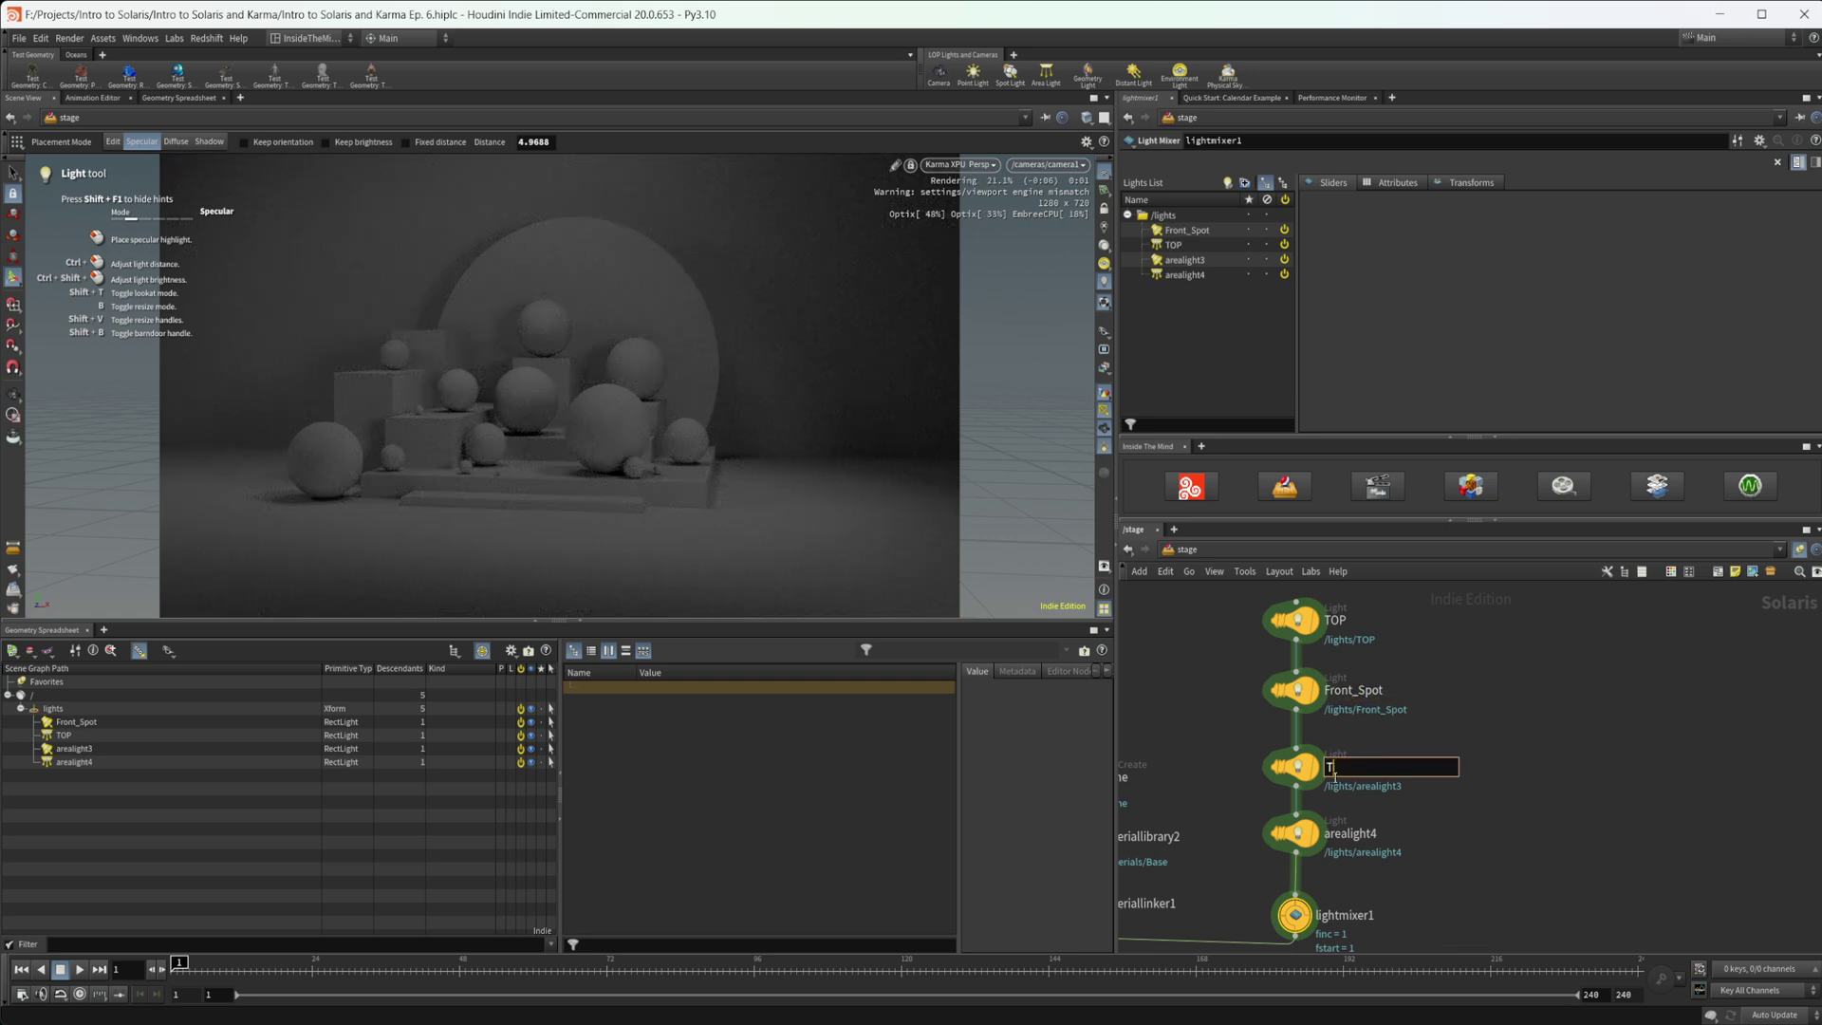
type("op_Spot")
key("Return")
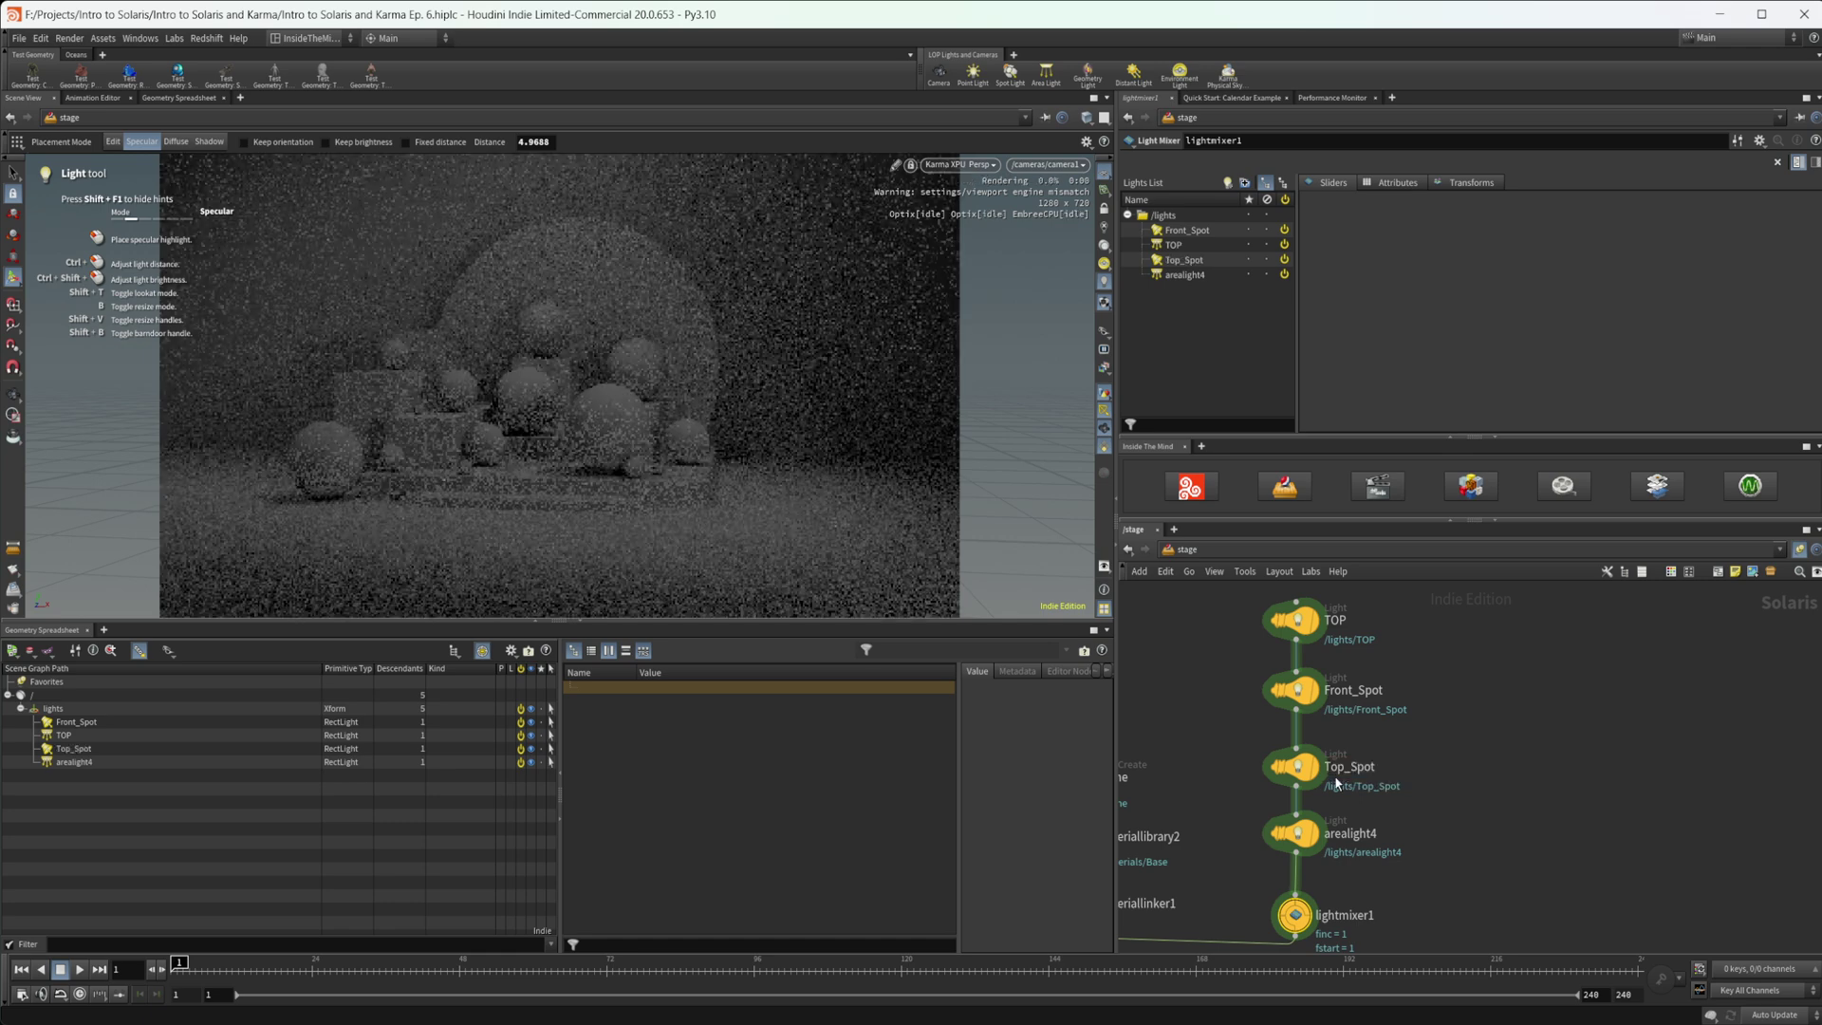
double_click(1357, 835)
type("F")
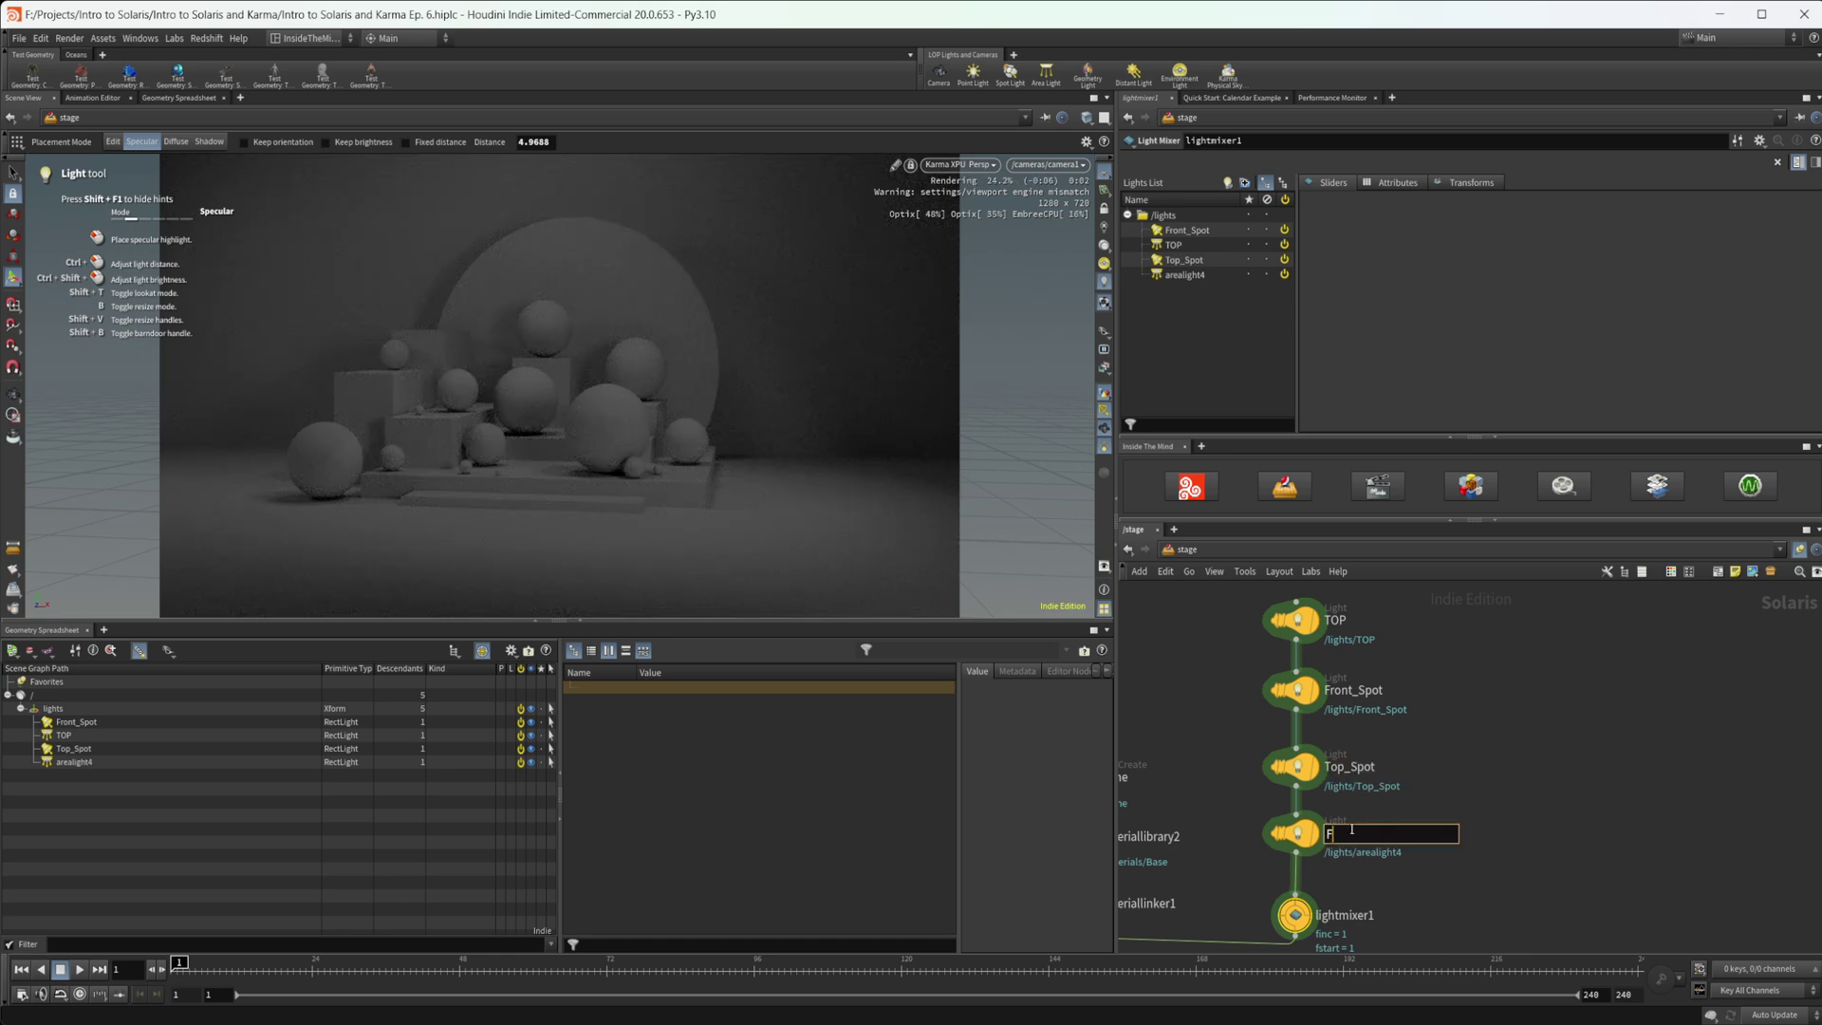
type("ill")
key("Return")
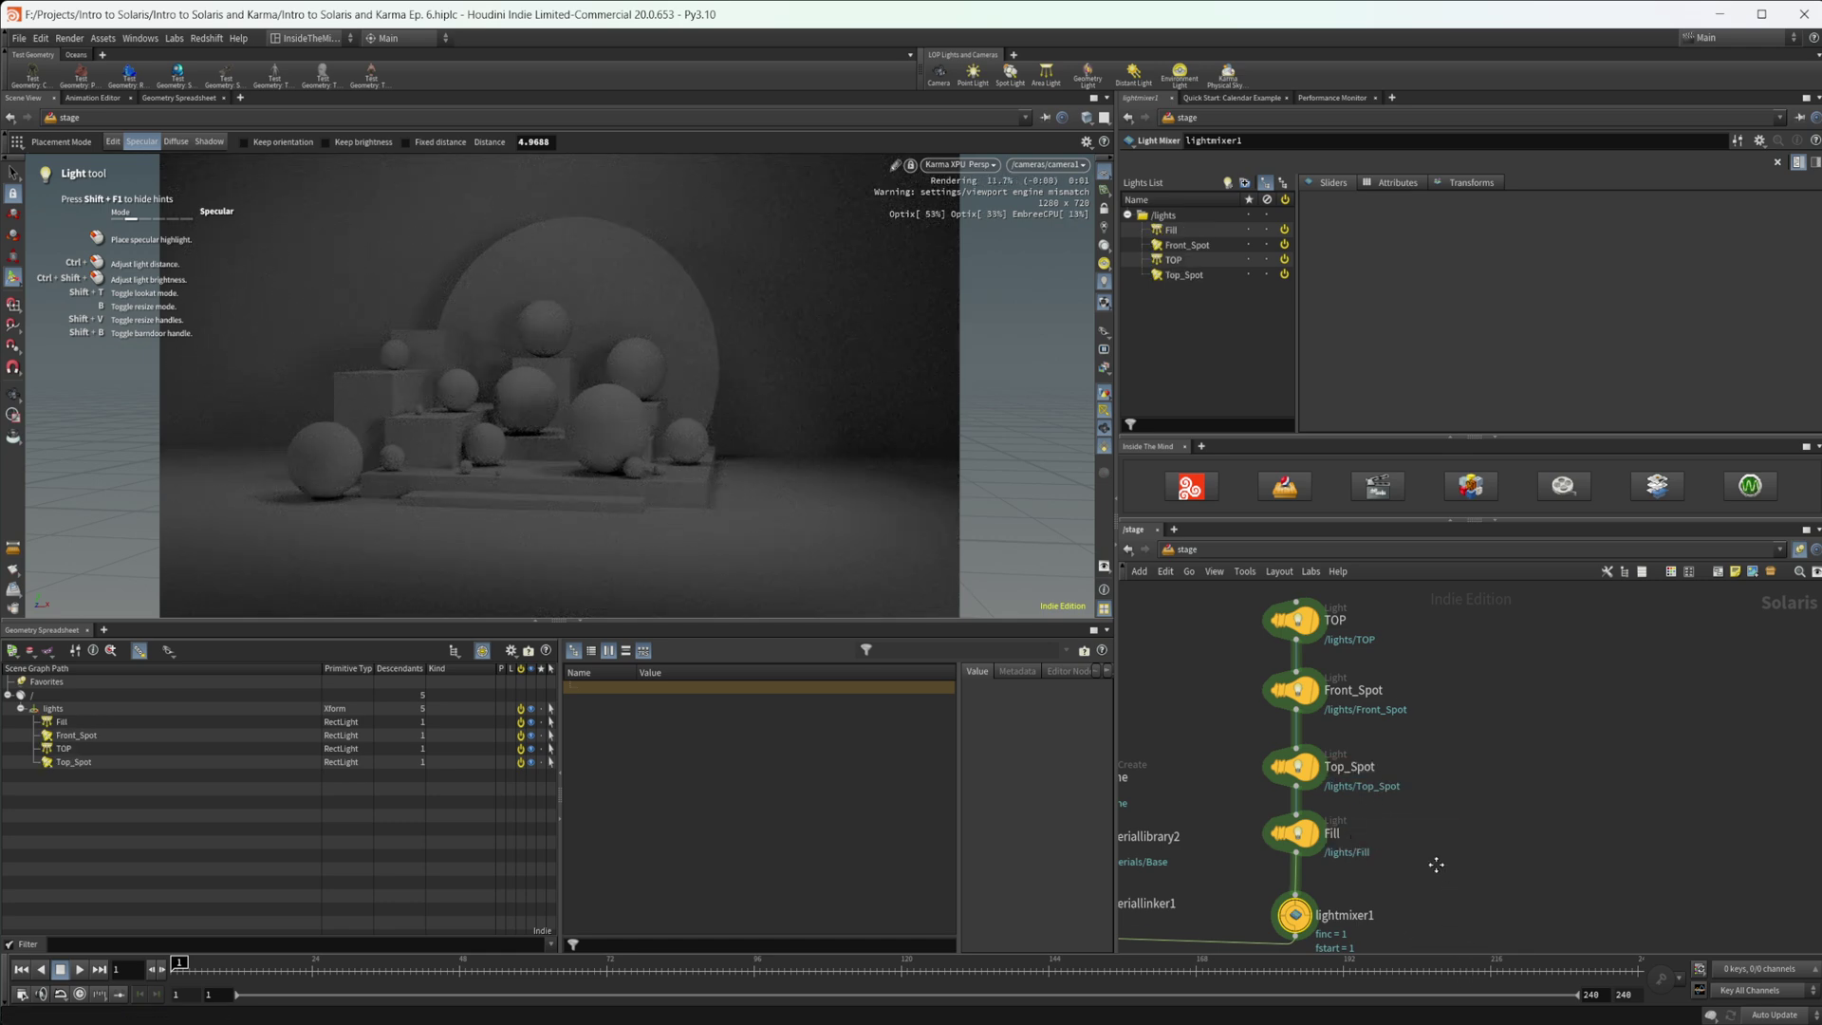
Add the four lights Fill, Front_Spot, TOP and Top_Spot as slider strips in the Light Mixer
middle_click_drag(1347, 894, 1354, 857)
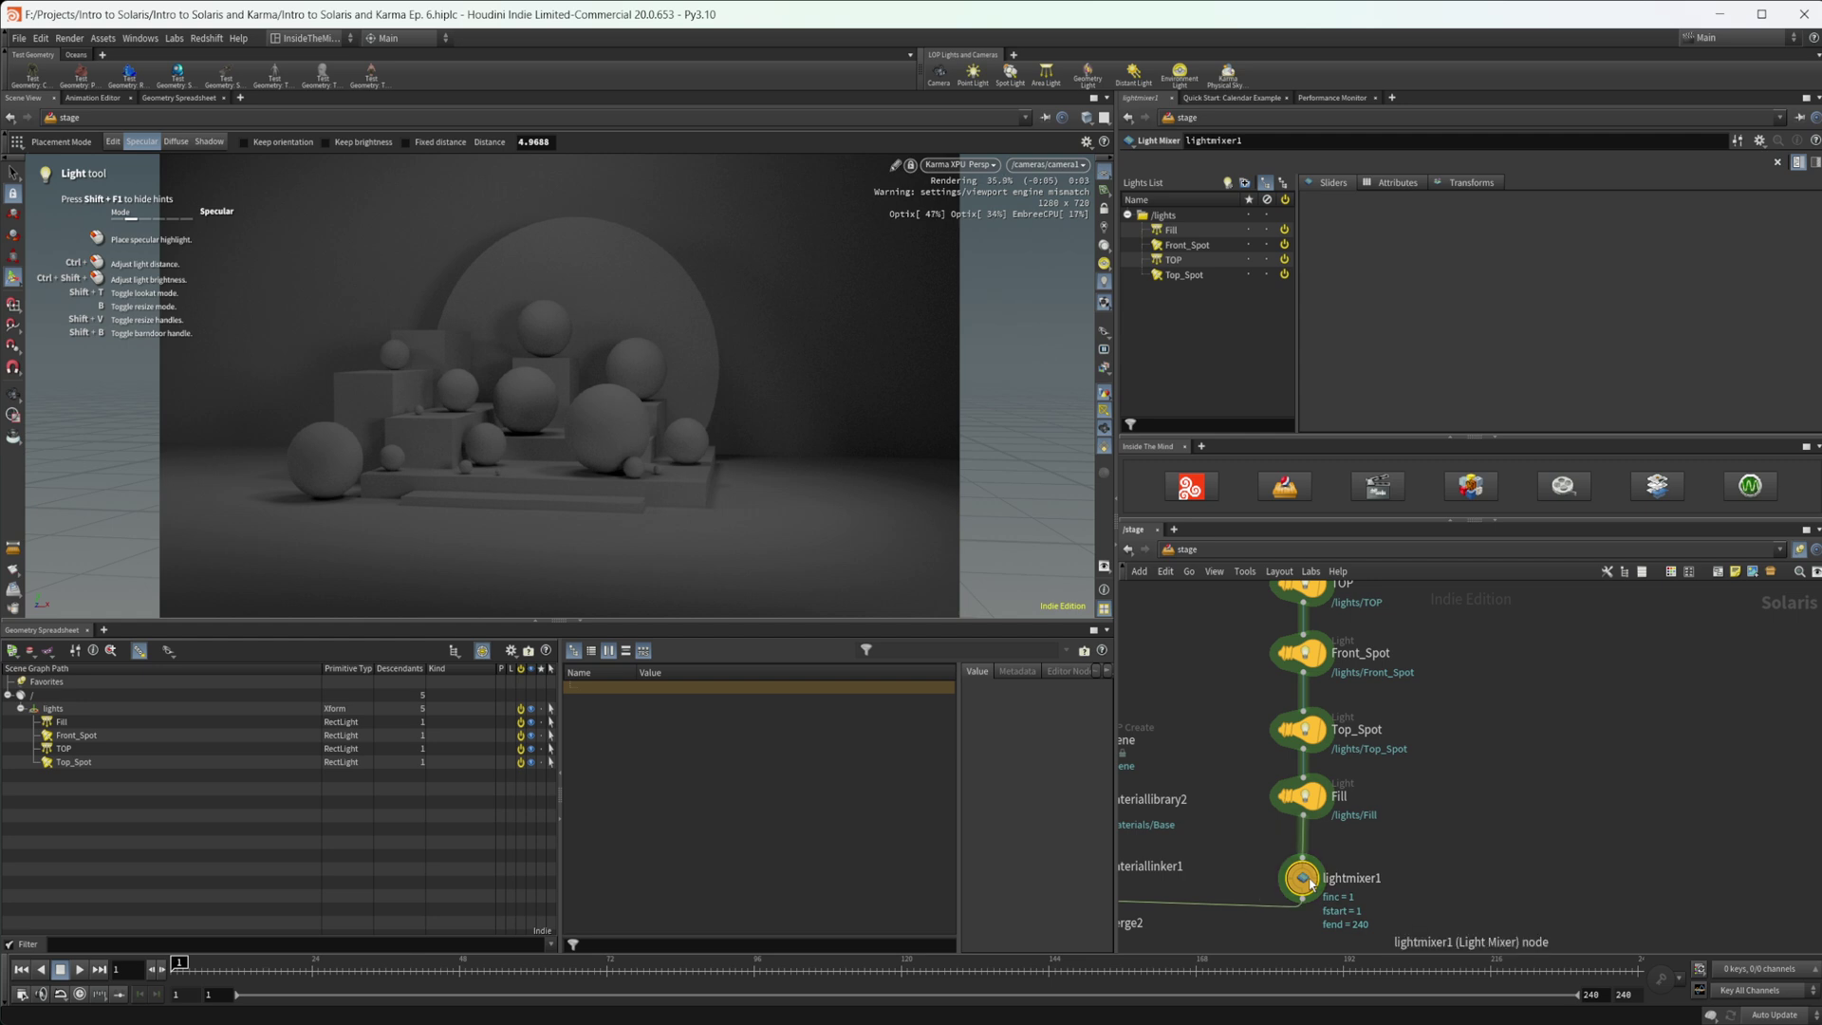
left_click(1194, 231)
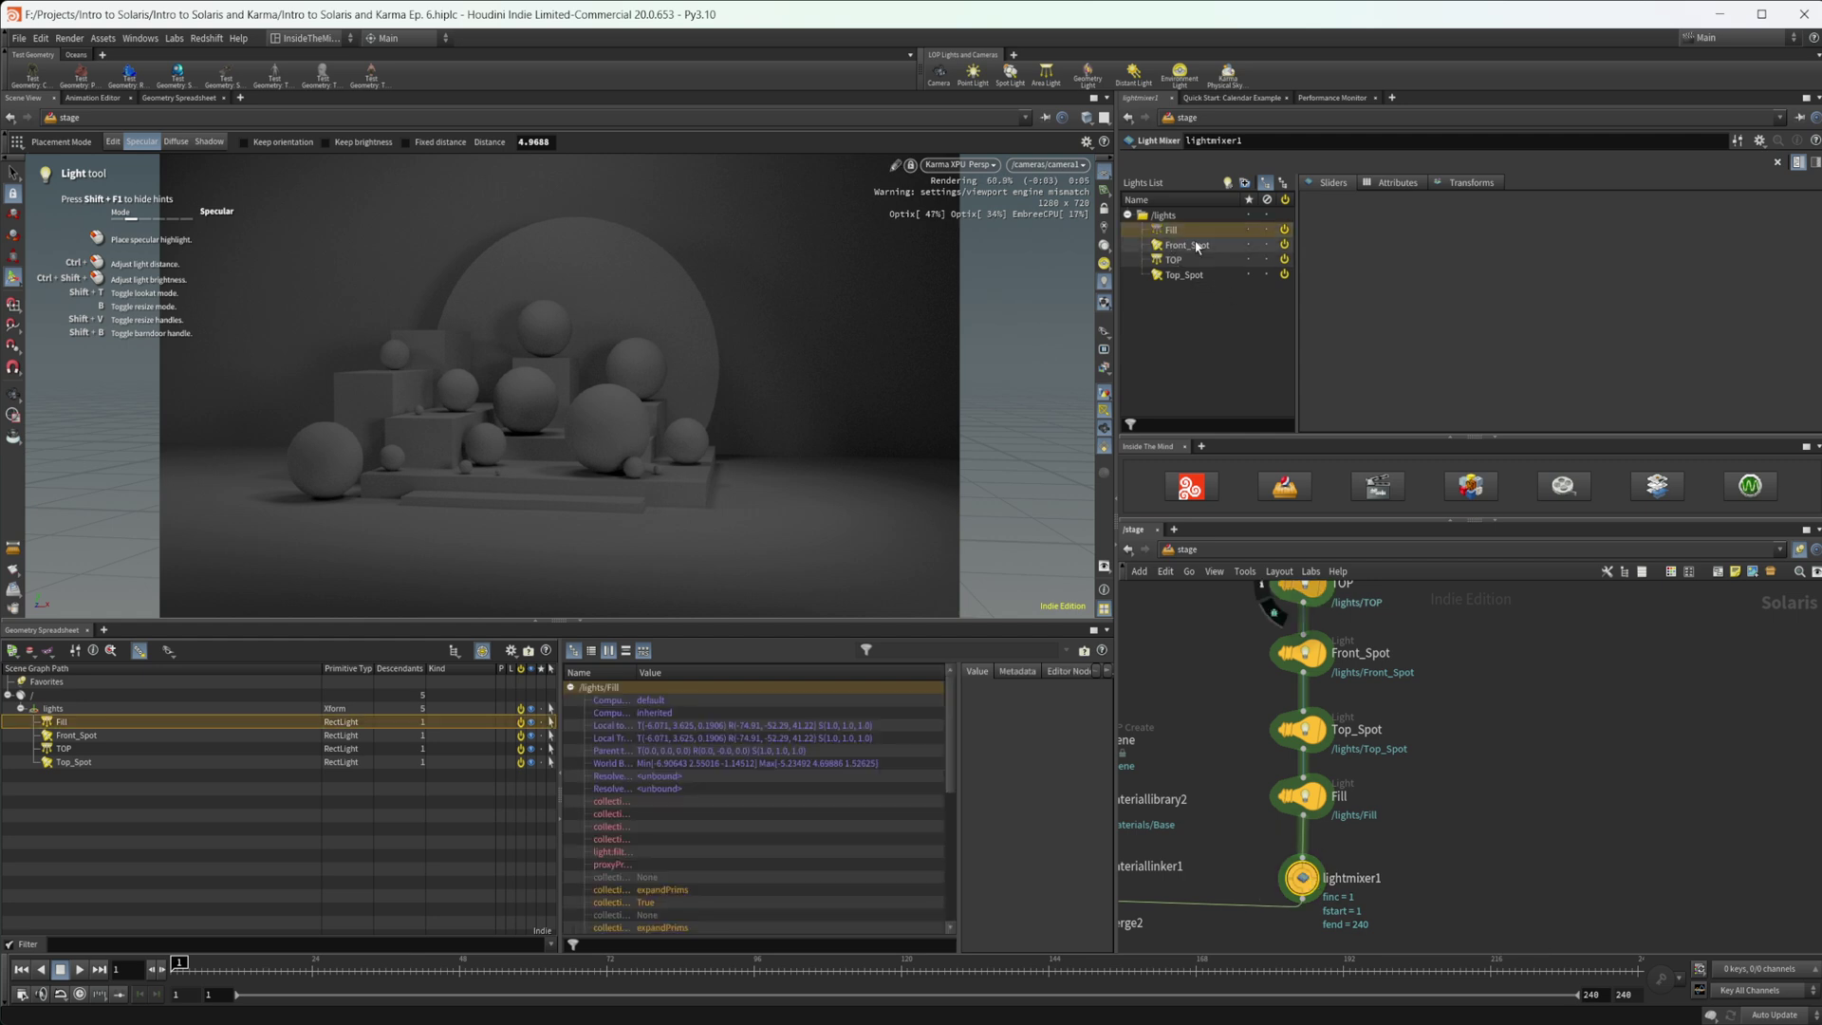
left_click(1186, 275, "shift")
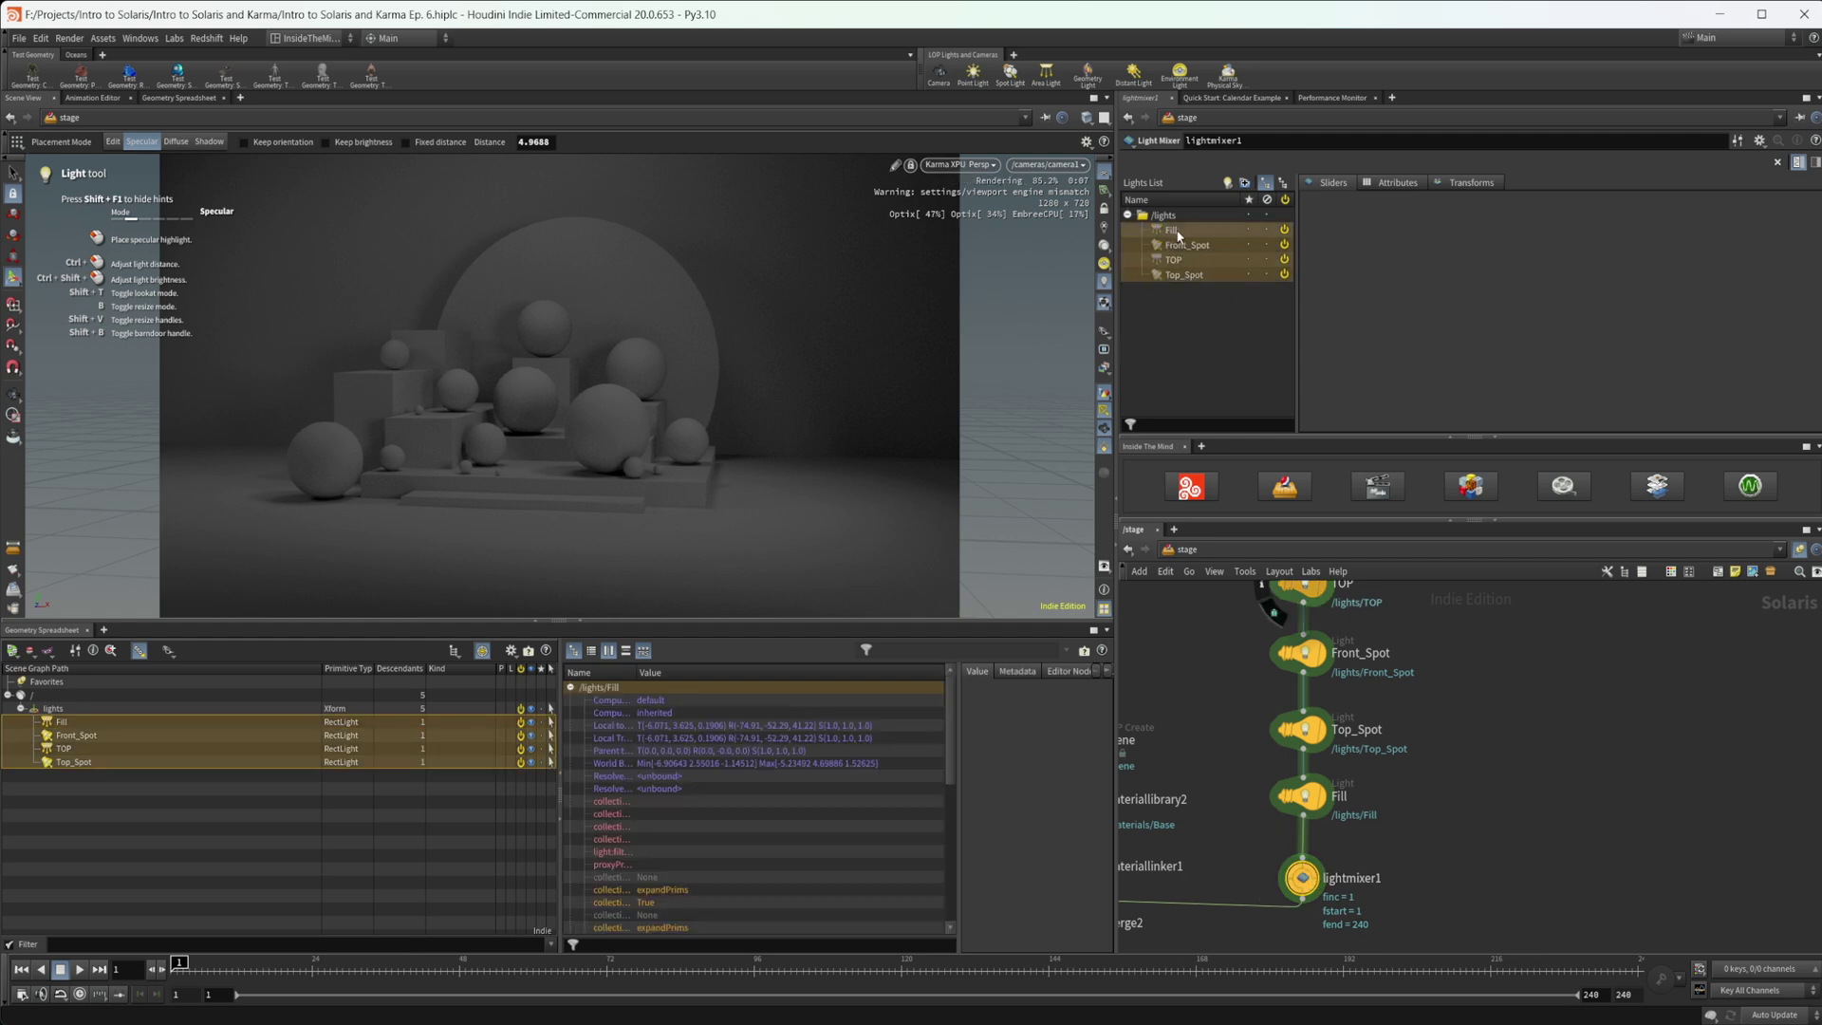
left_click_drag(1177, 235, 1413, 285)
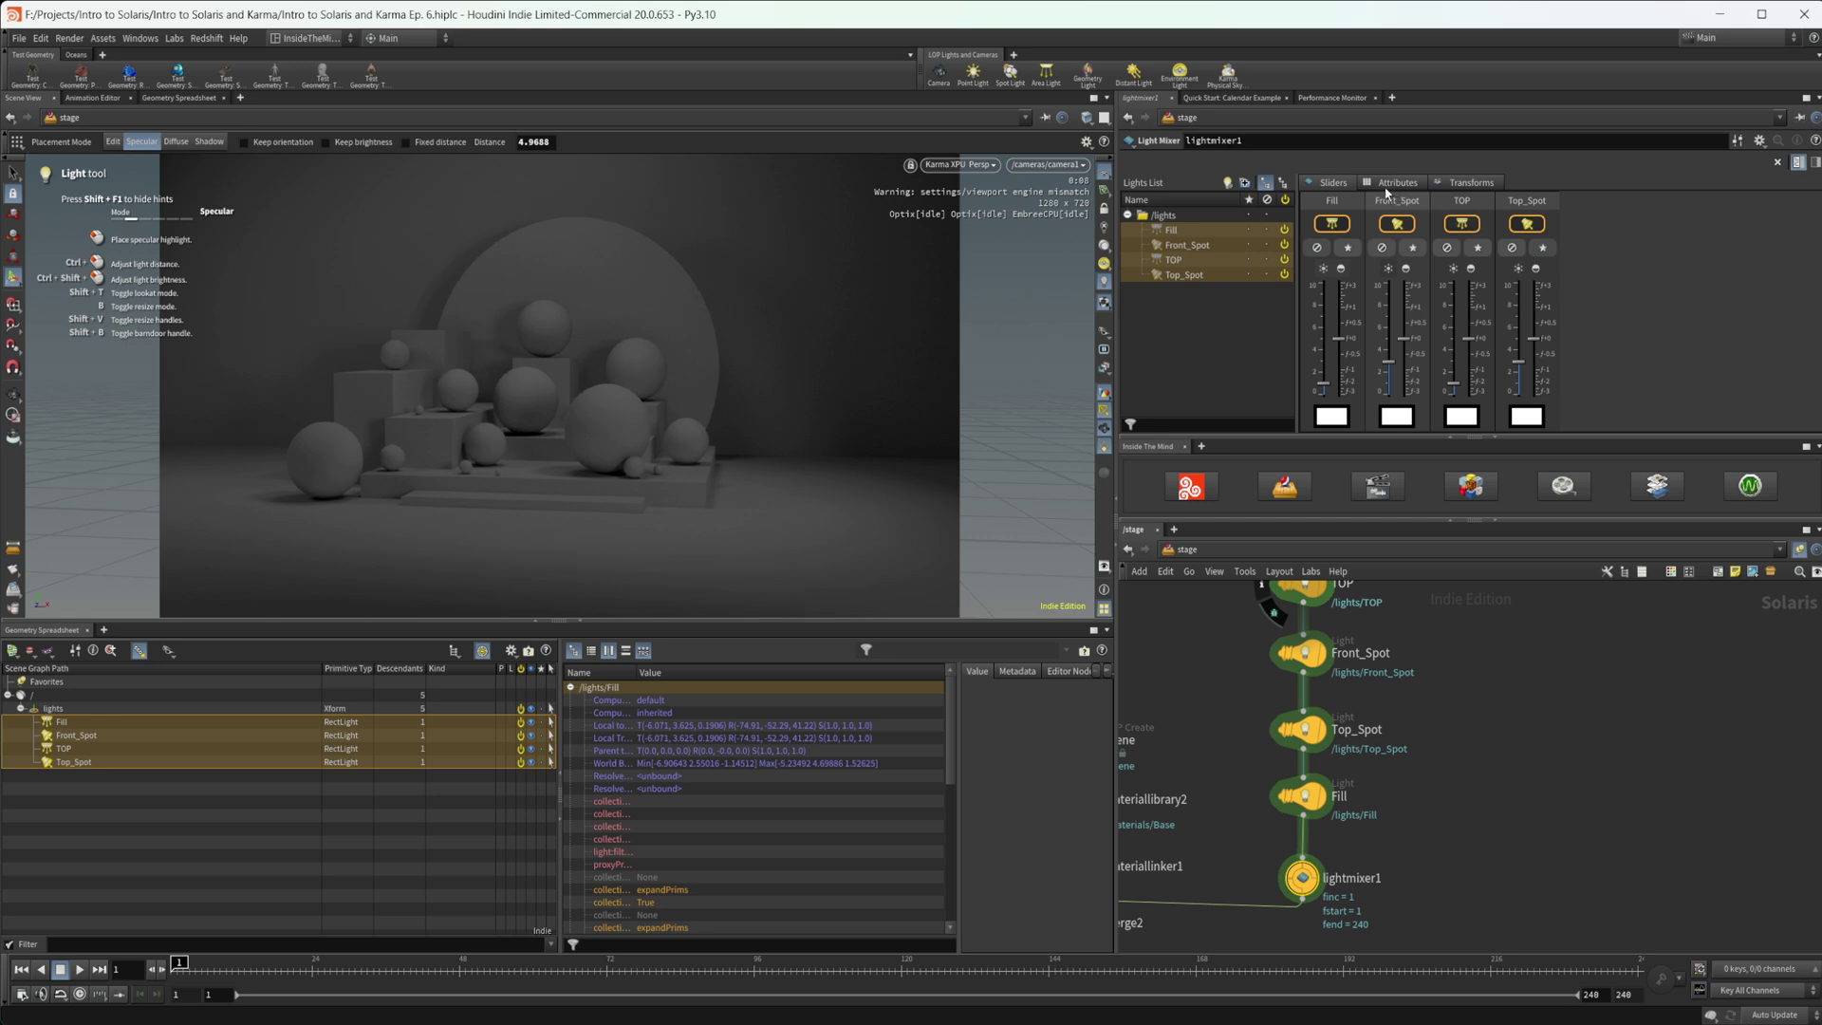
Show the light parameters beside the mixer sliders and solo Front_Spot
left_click(1814, 162)
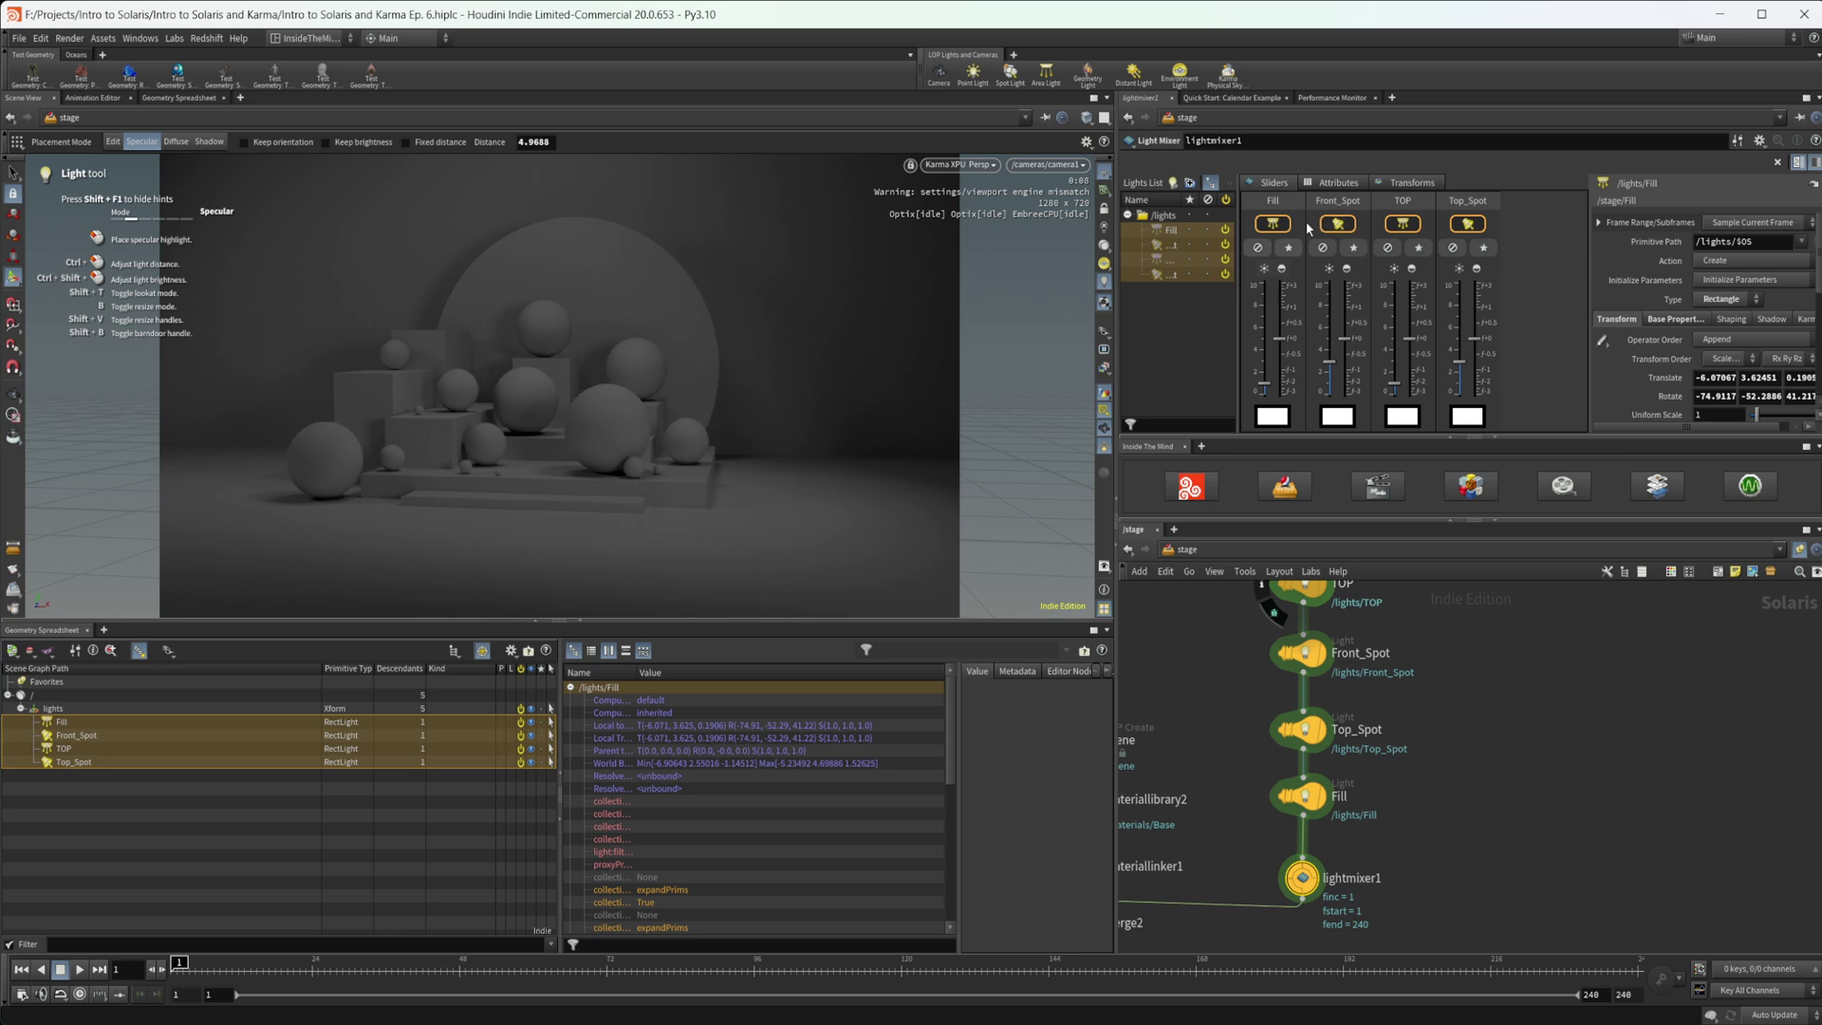
left_click(1353, 248)
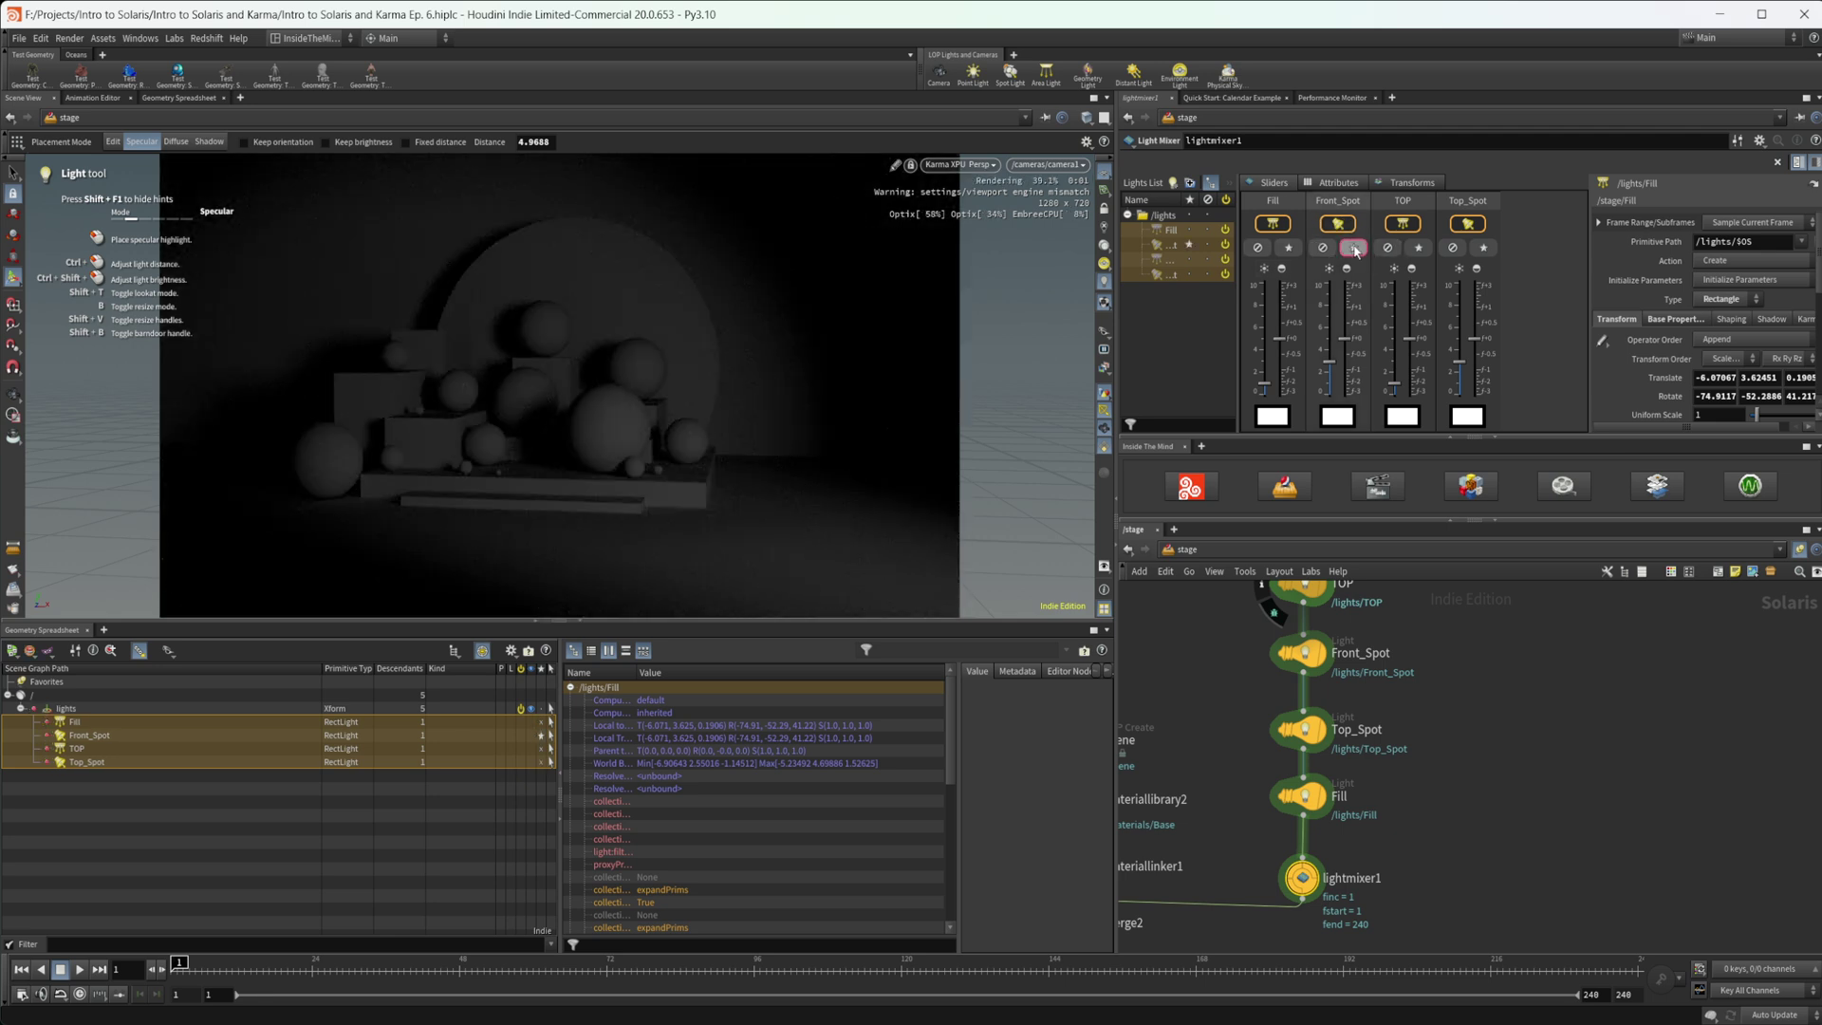
left_click(1676, 319)
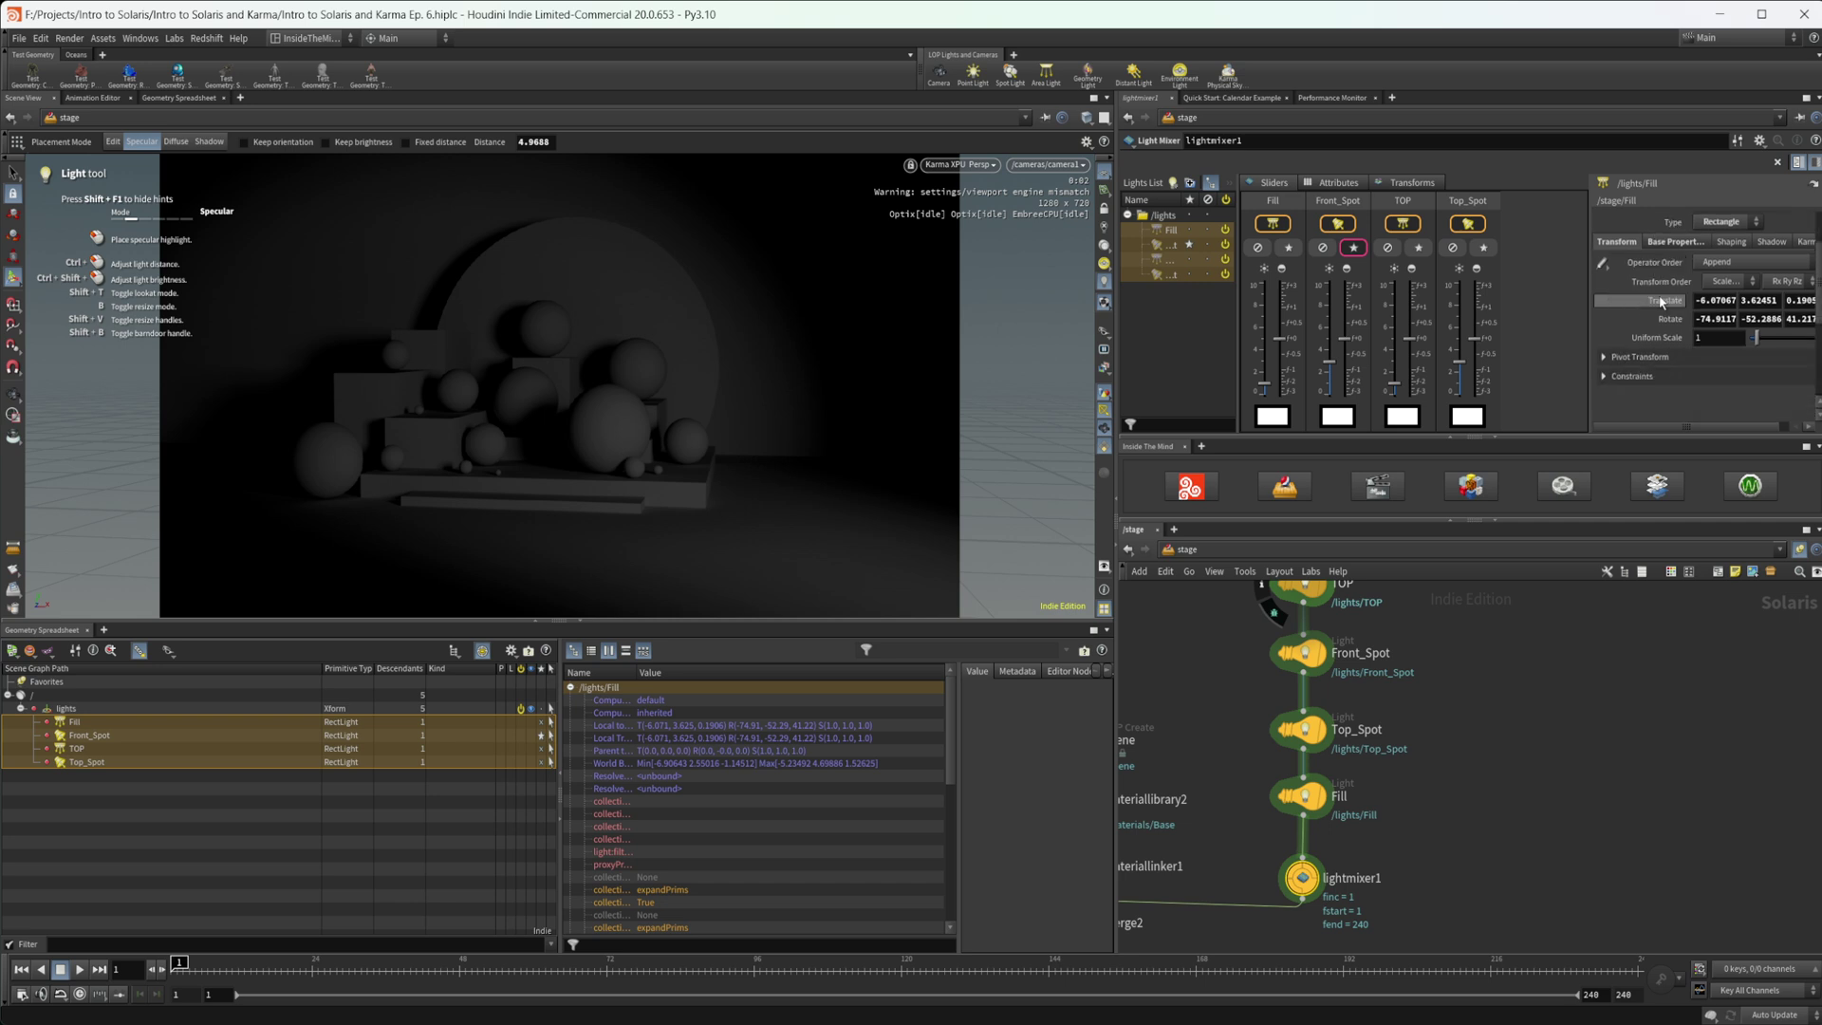
scroll(1672, 245, "down", 2)
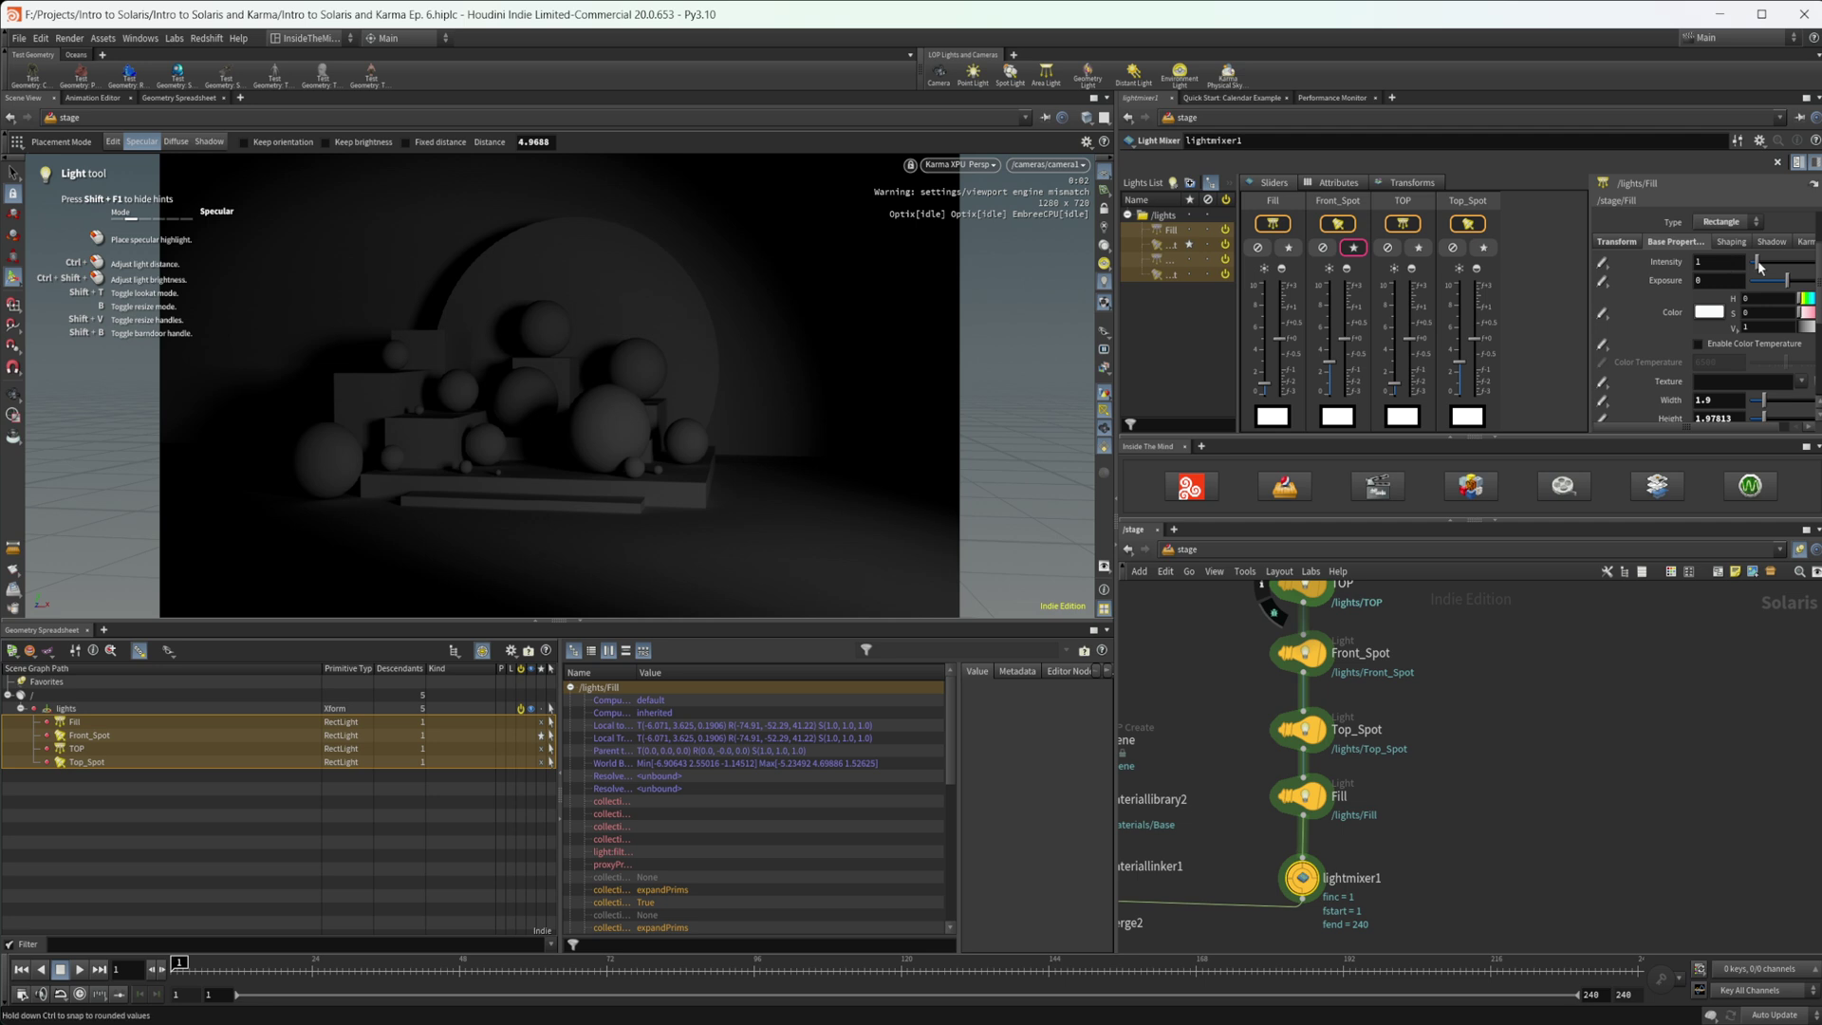
mouse_move(1759, 266)
left_mouse_down()
mouse_move(1794, 266)
mouse_move(1769, 267)
left_mouse_up()
left_click(1352, 249)
left_click(1352, 249)
left_click_drag(1754, 262, 1760, 271)
middle_click(1665, 262, "ctrl")
Set the Front_Spot light's intensity to 8.45 and turn off its solo
left_click(1173, 244)
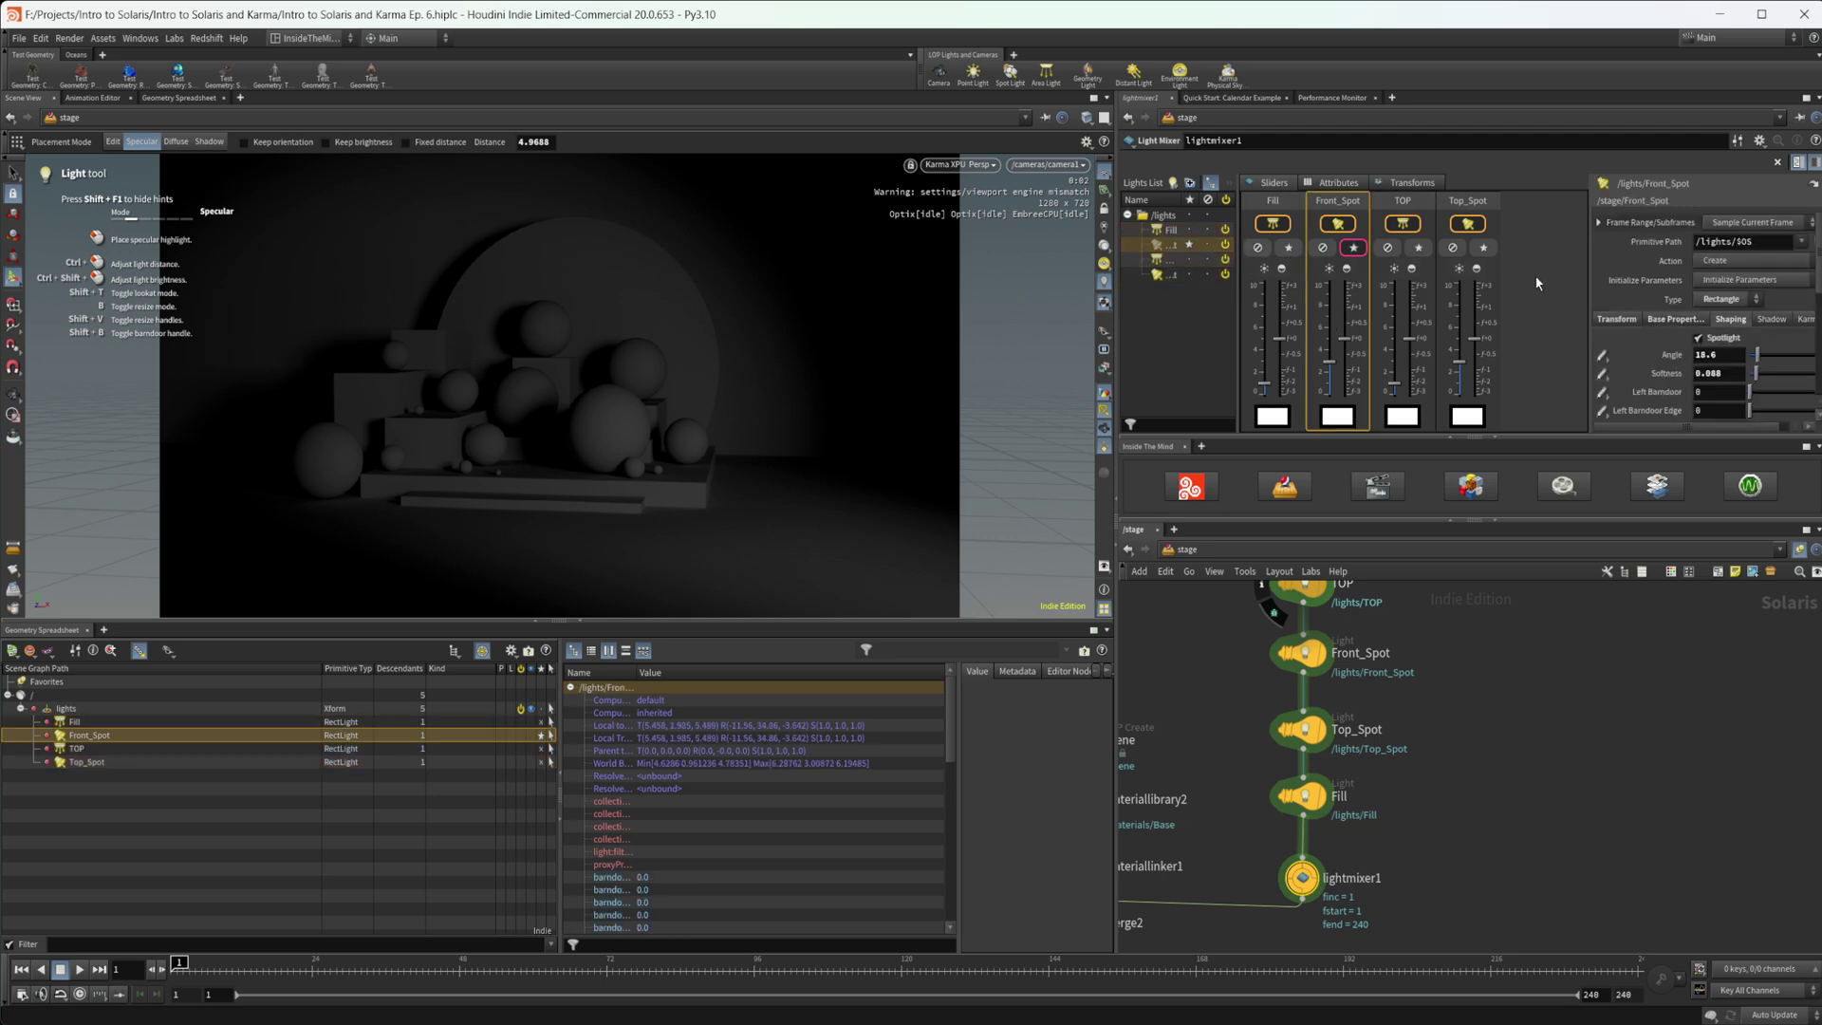
left_click(1662, 319)
left_click_drag(1774, 345, 1813, 344)
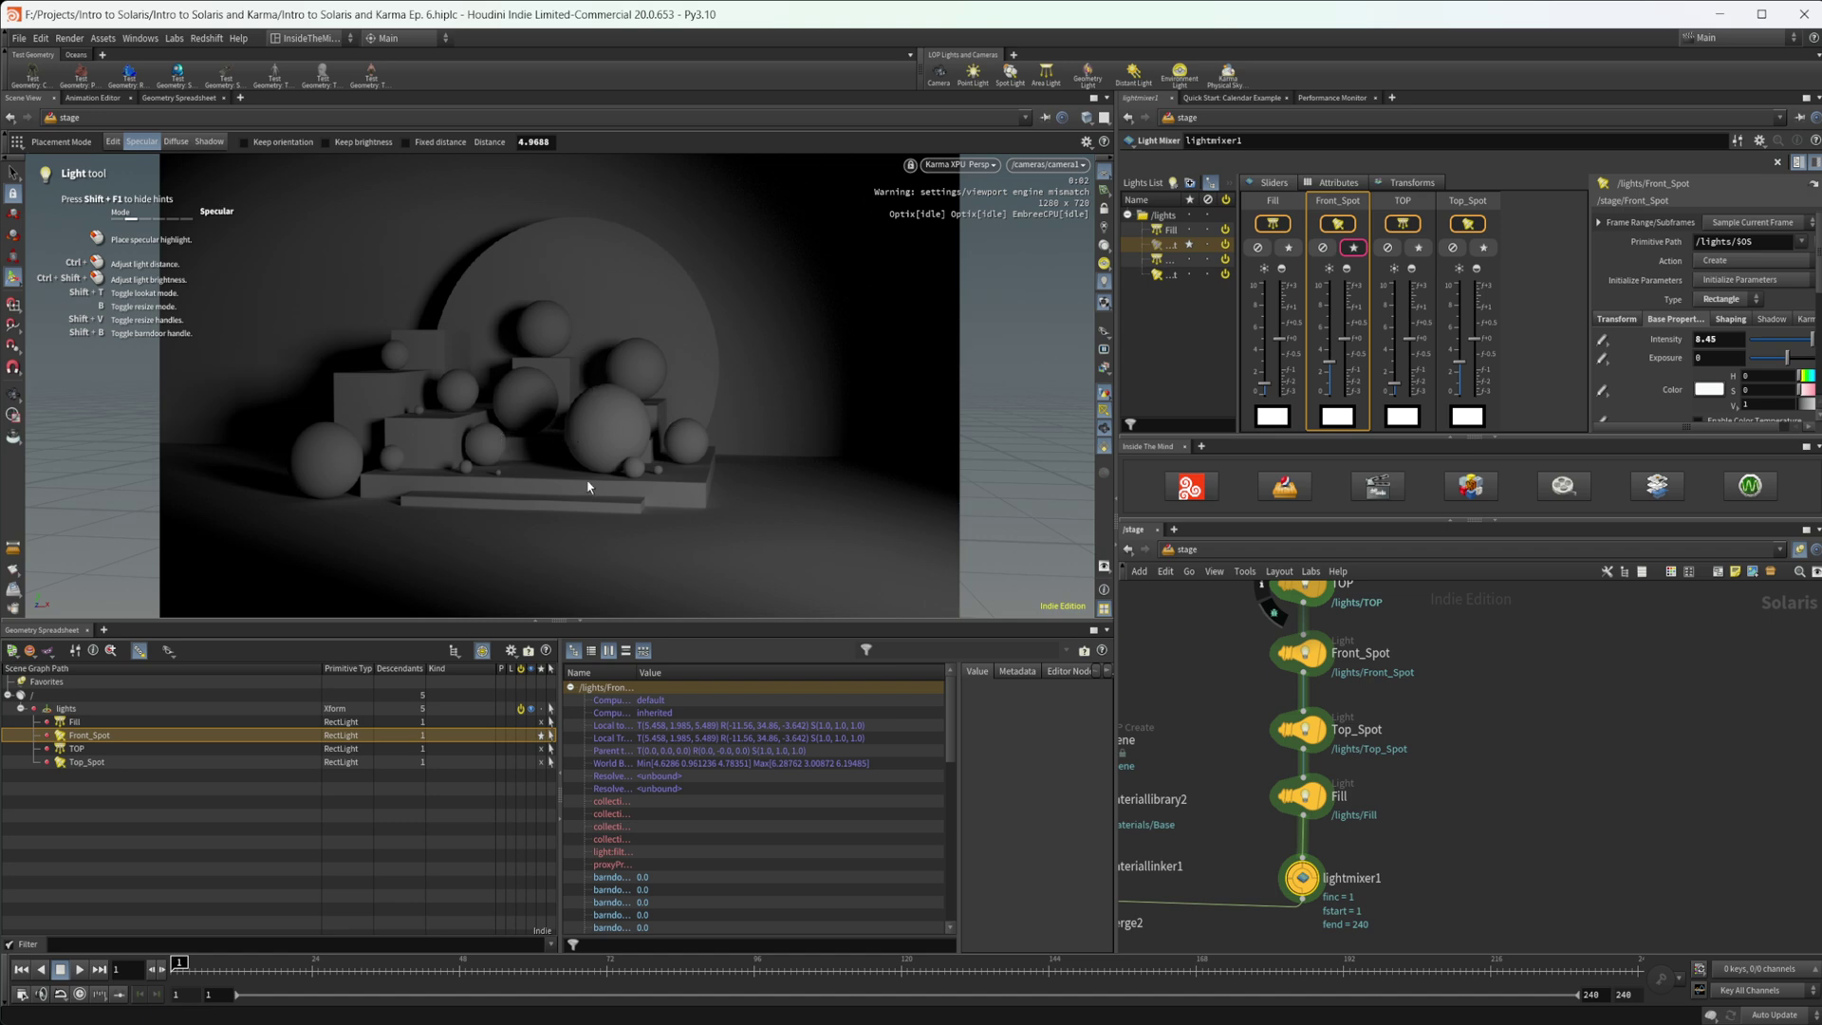
left_click(1353, 250)
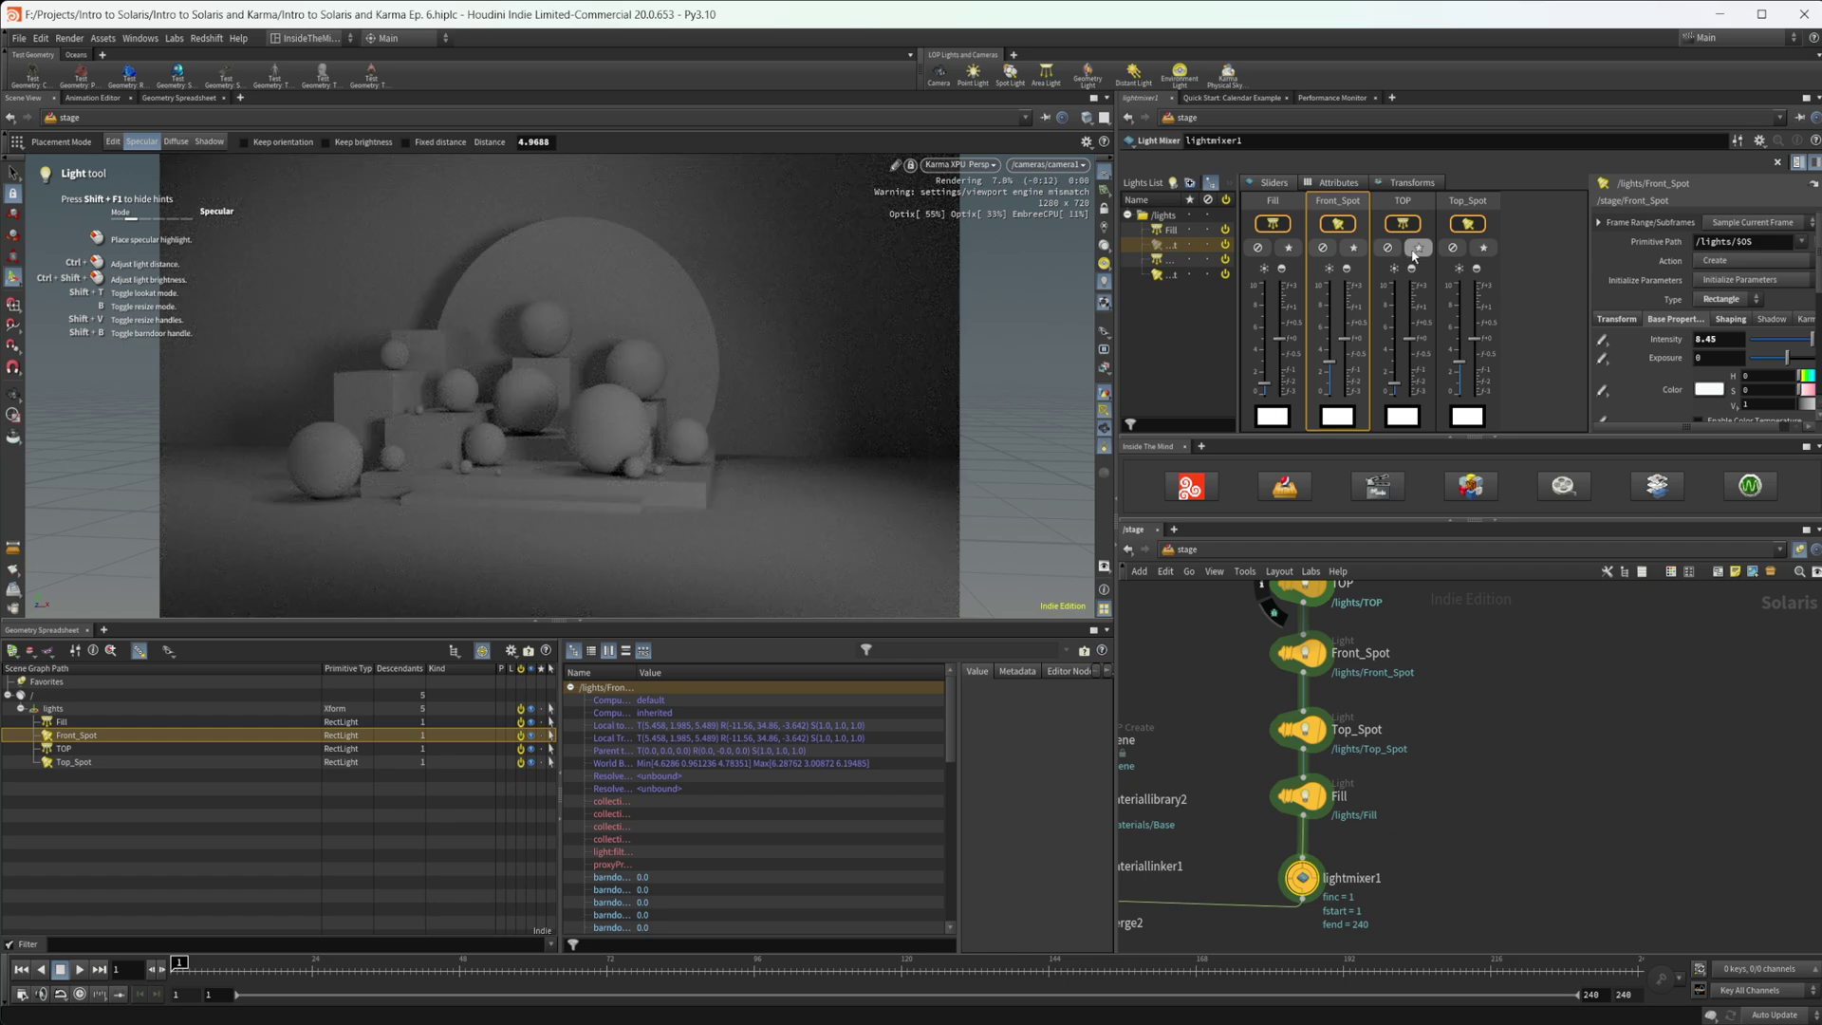
Solo the TOP light to examine its contribution and show its base properties
left_click(1415, 250)
left_click(1383, 221)
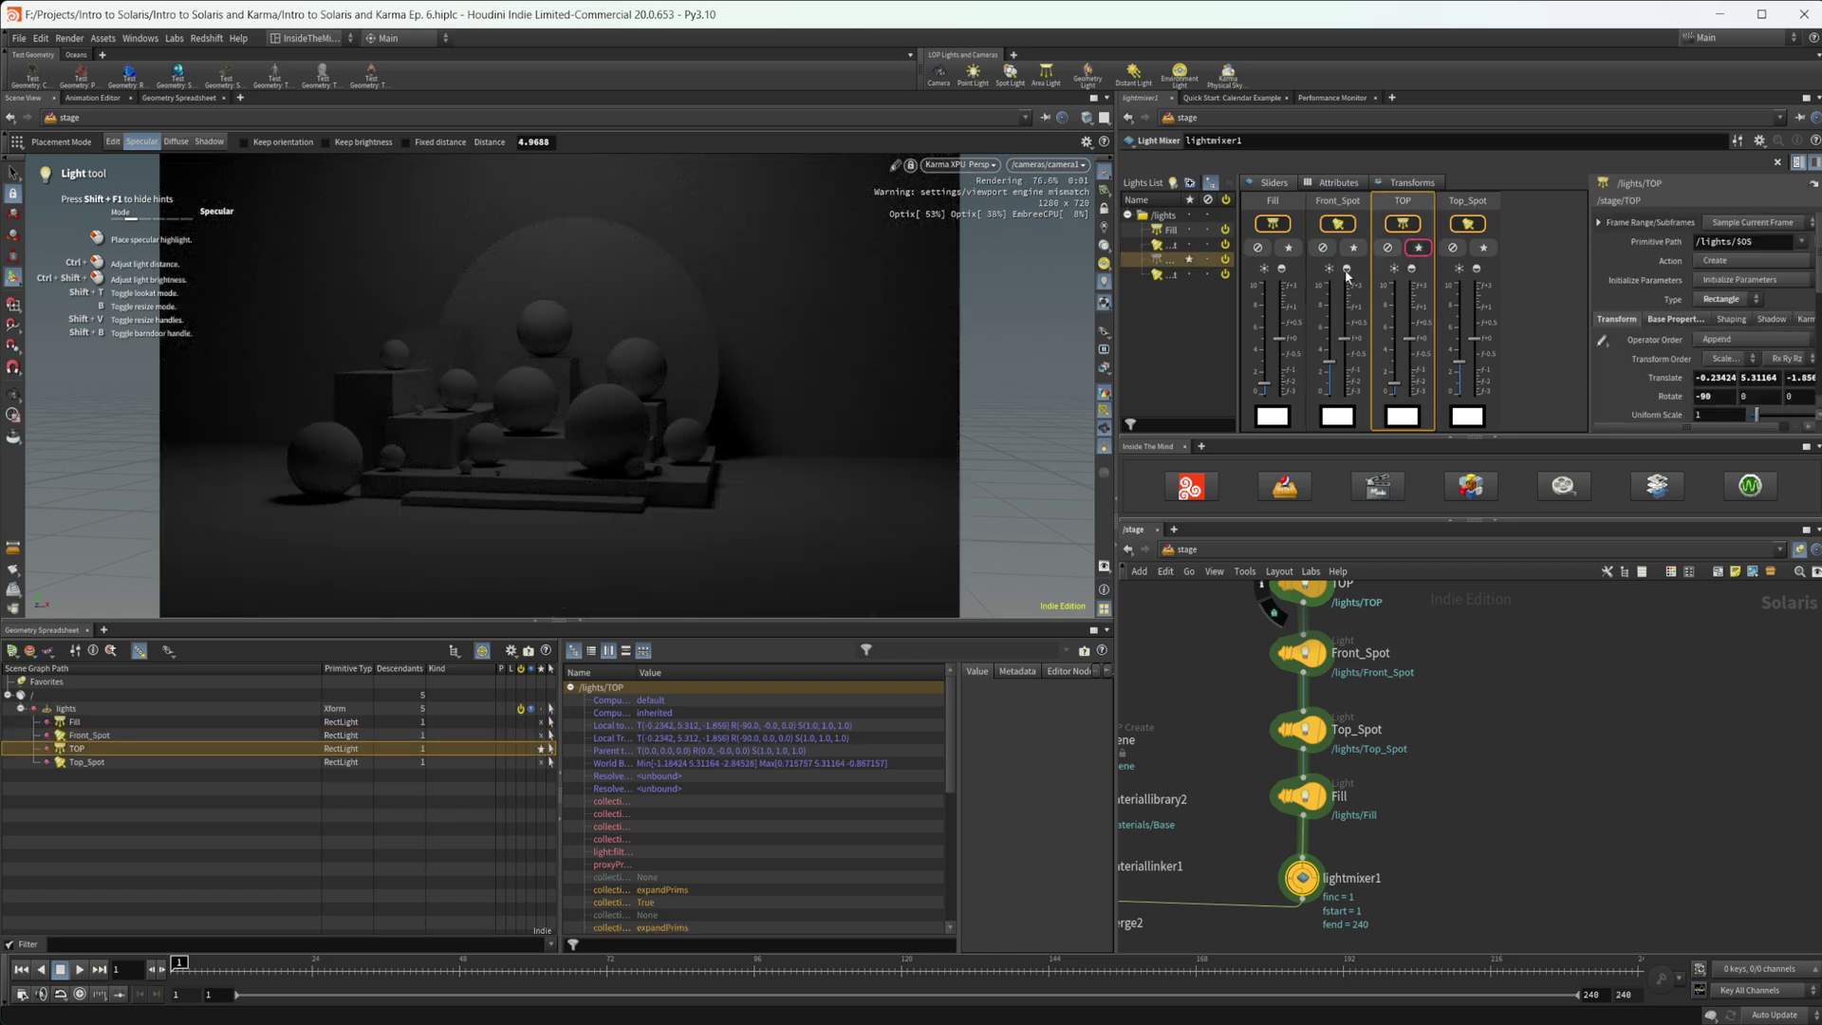
left_click(1667, 320)
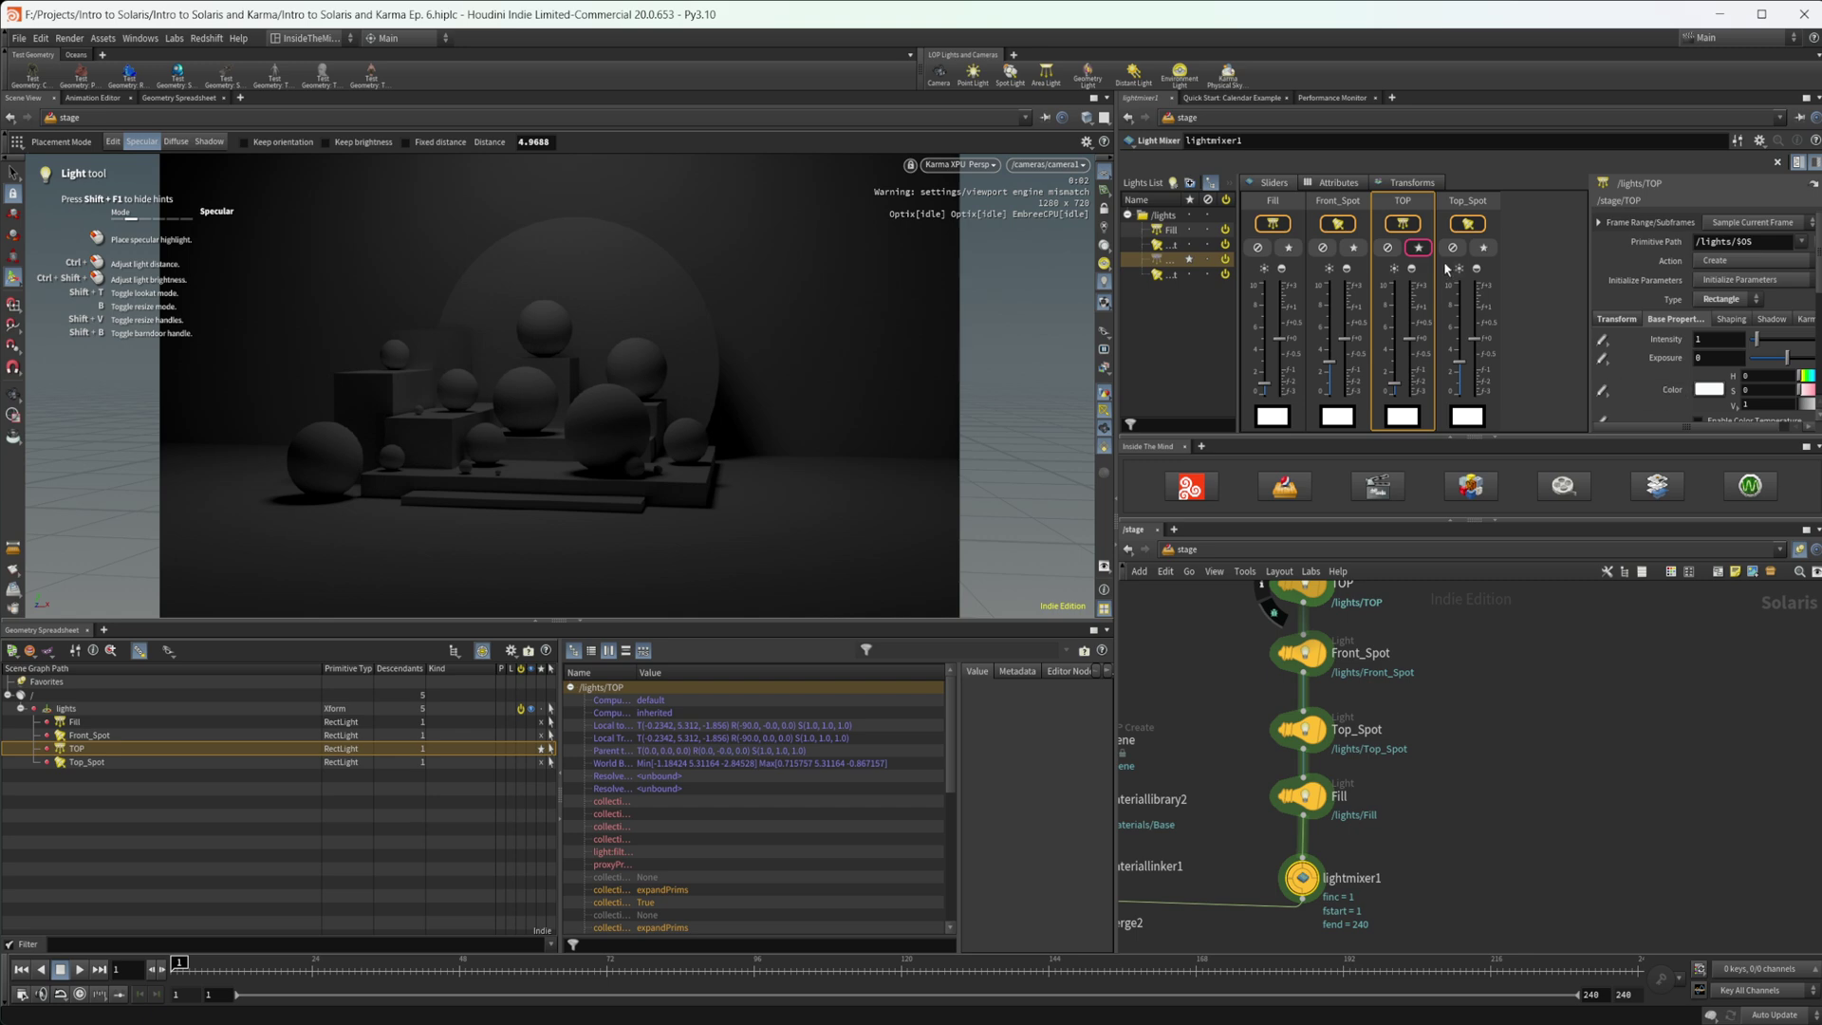
Solo Top_Spot, set its intensity to 6.31 and turn the solo off again
left_click(1468, 223)
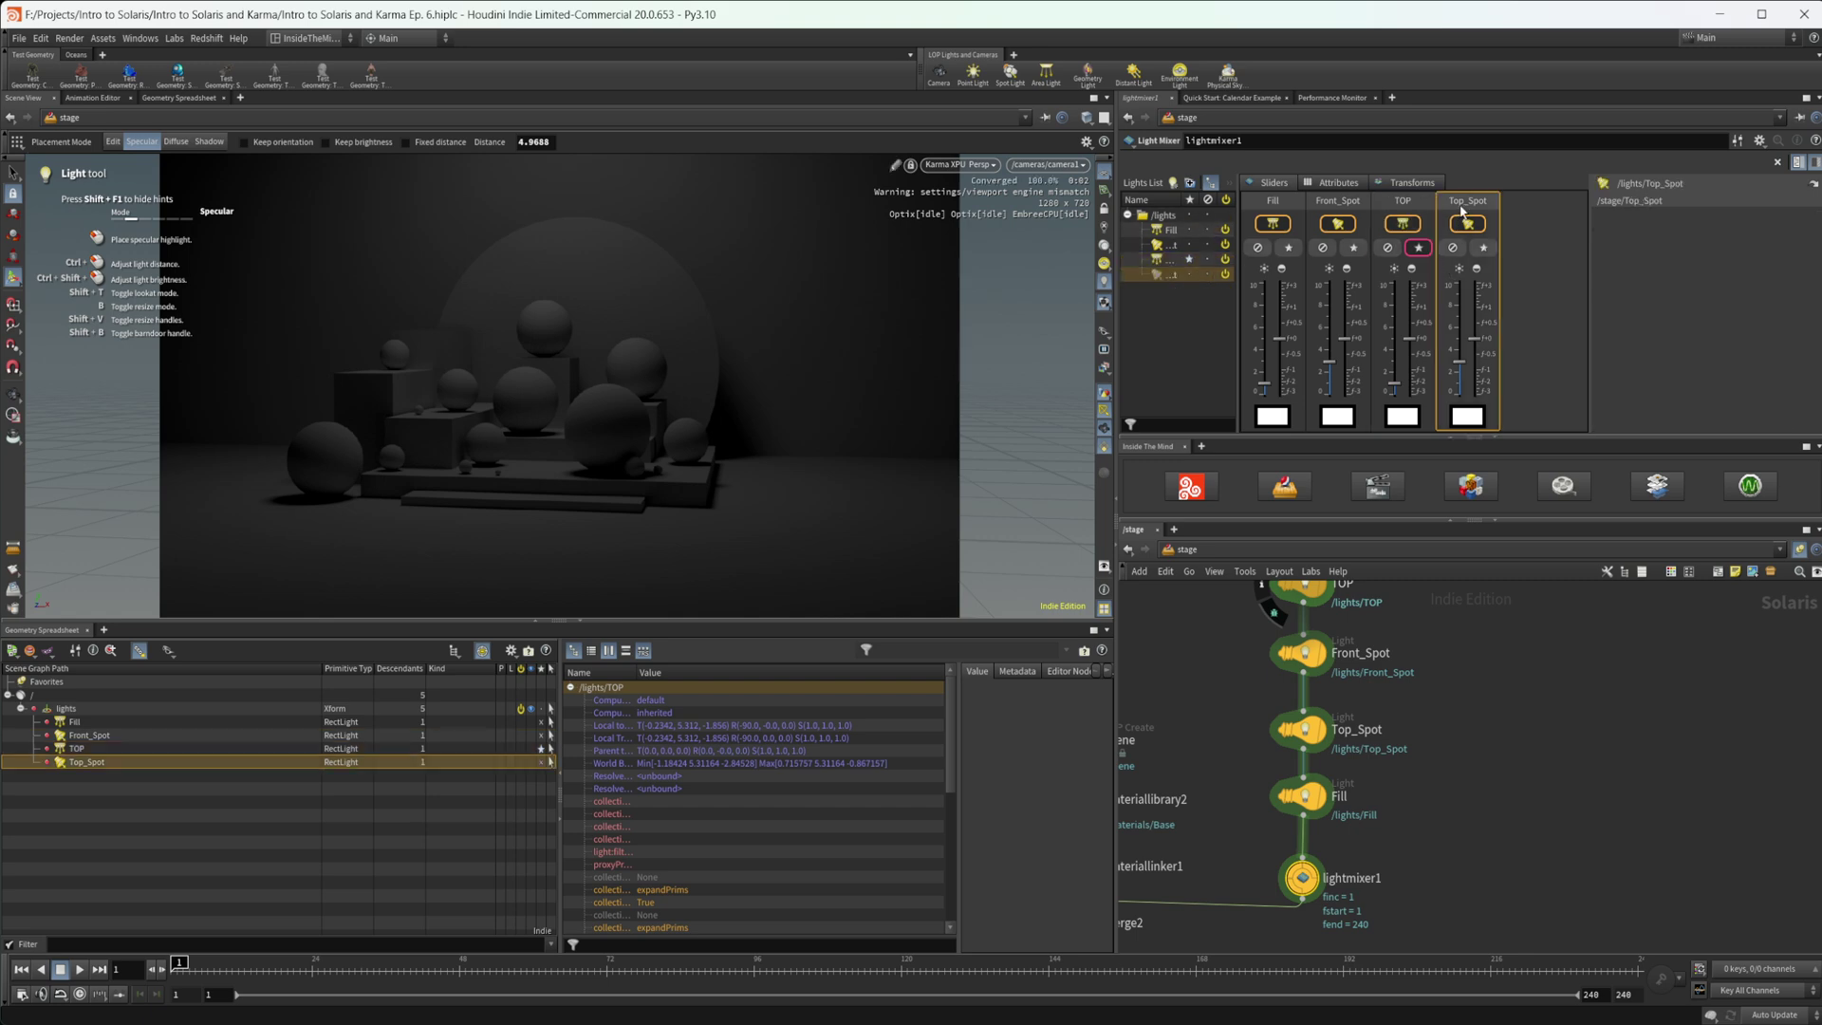
left_click(1483, 247)
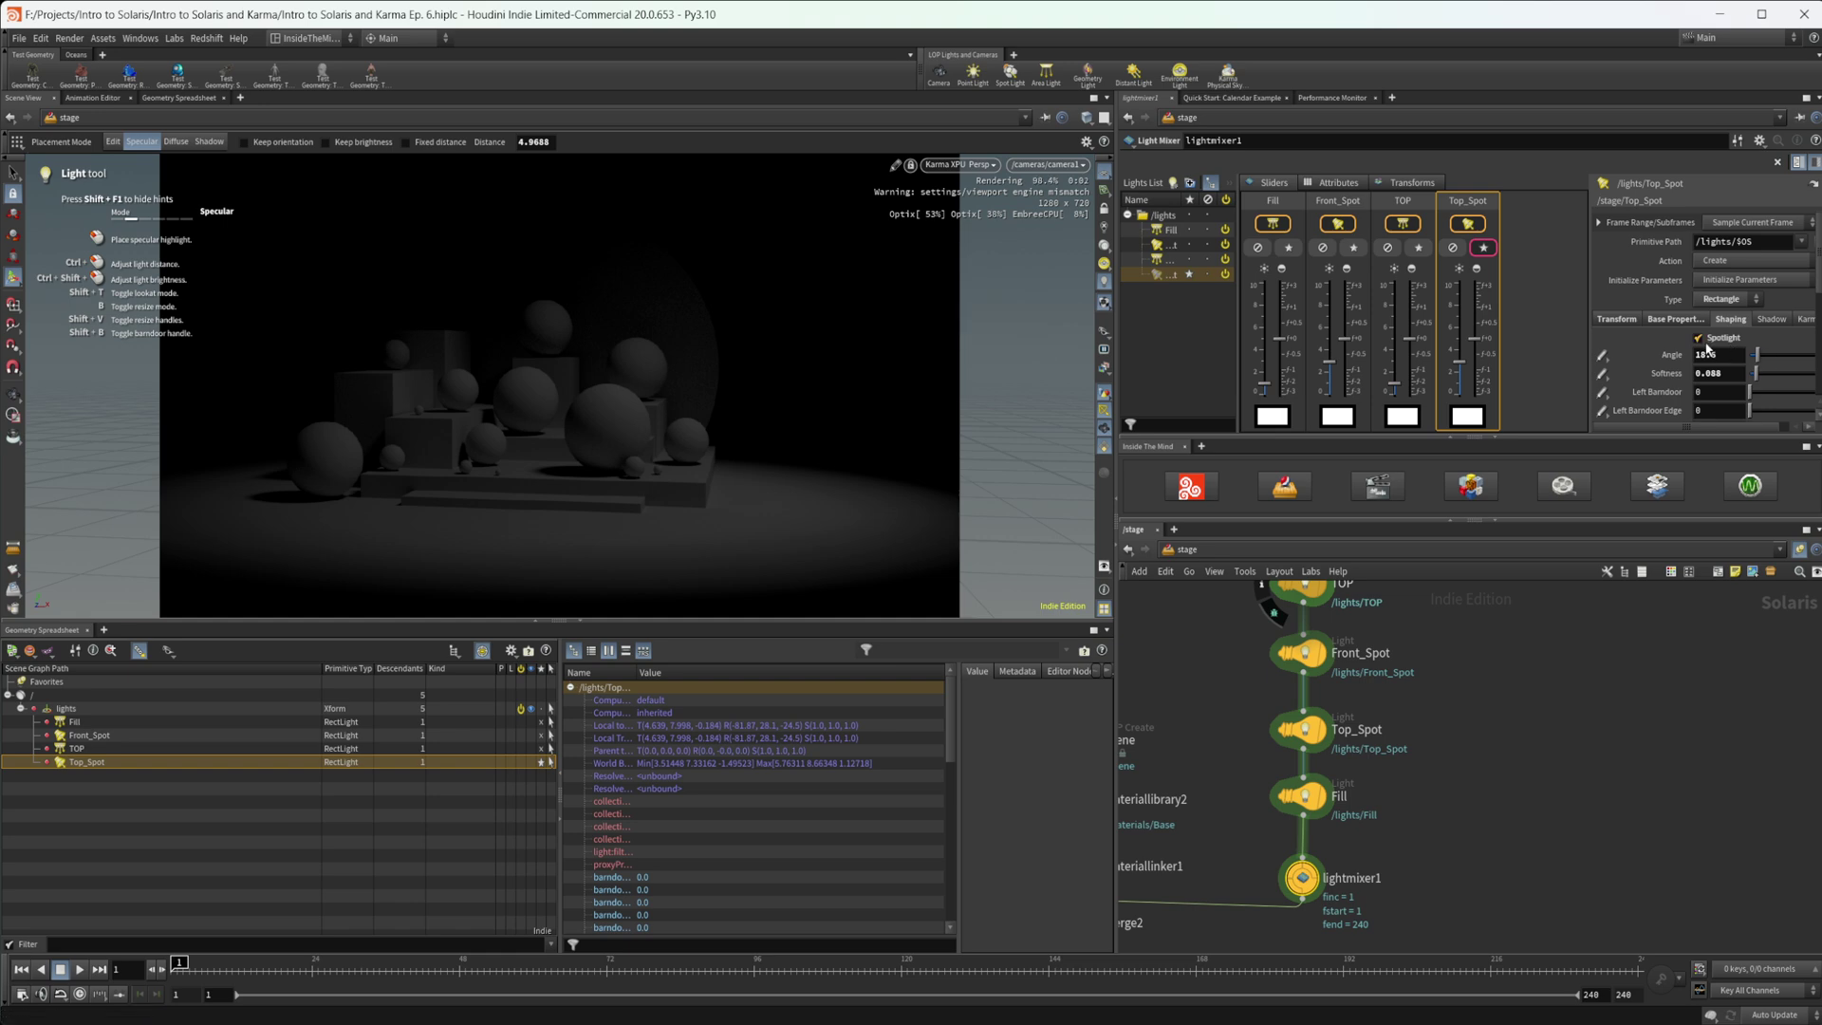
left_click(1675, 319)
left_click_drag(1766, 338, 1797, 345)
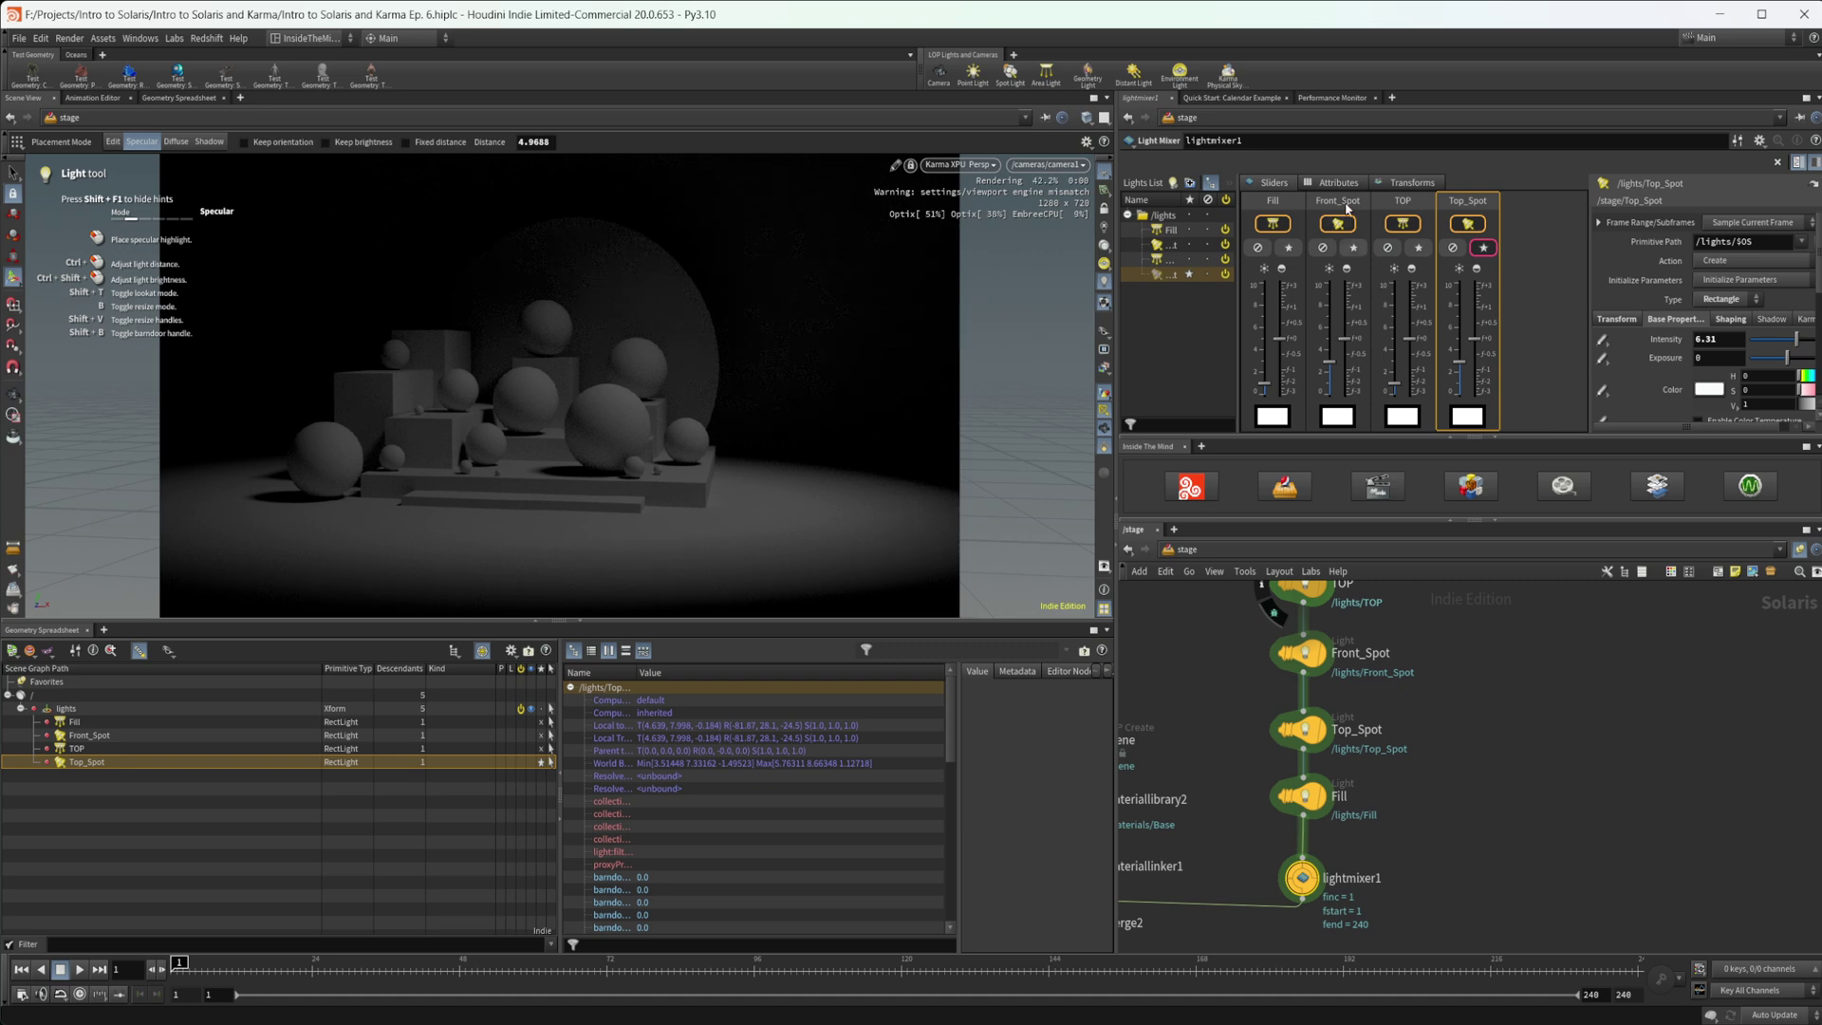
left_click(1483, 247)
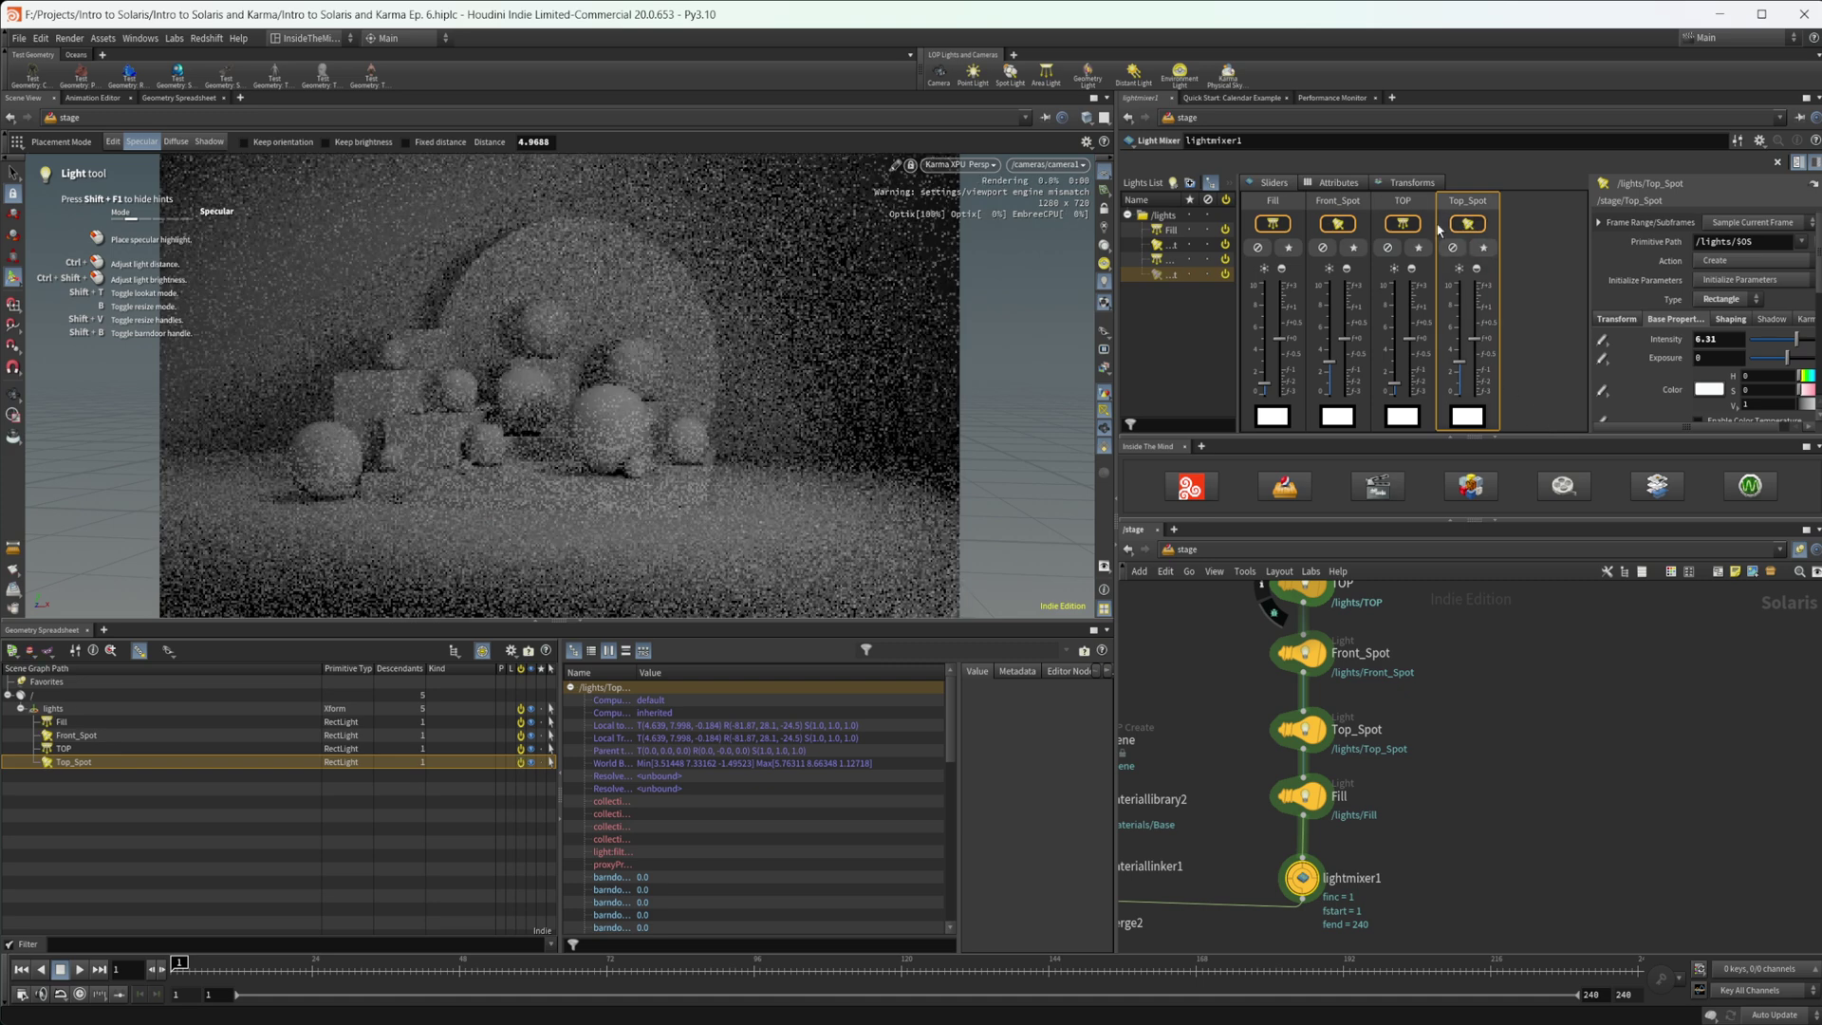
Raise the TOP light's intensity to 4.17 and the Fill light's intensity to 4.08
left_click(1406, 202)
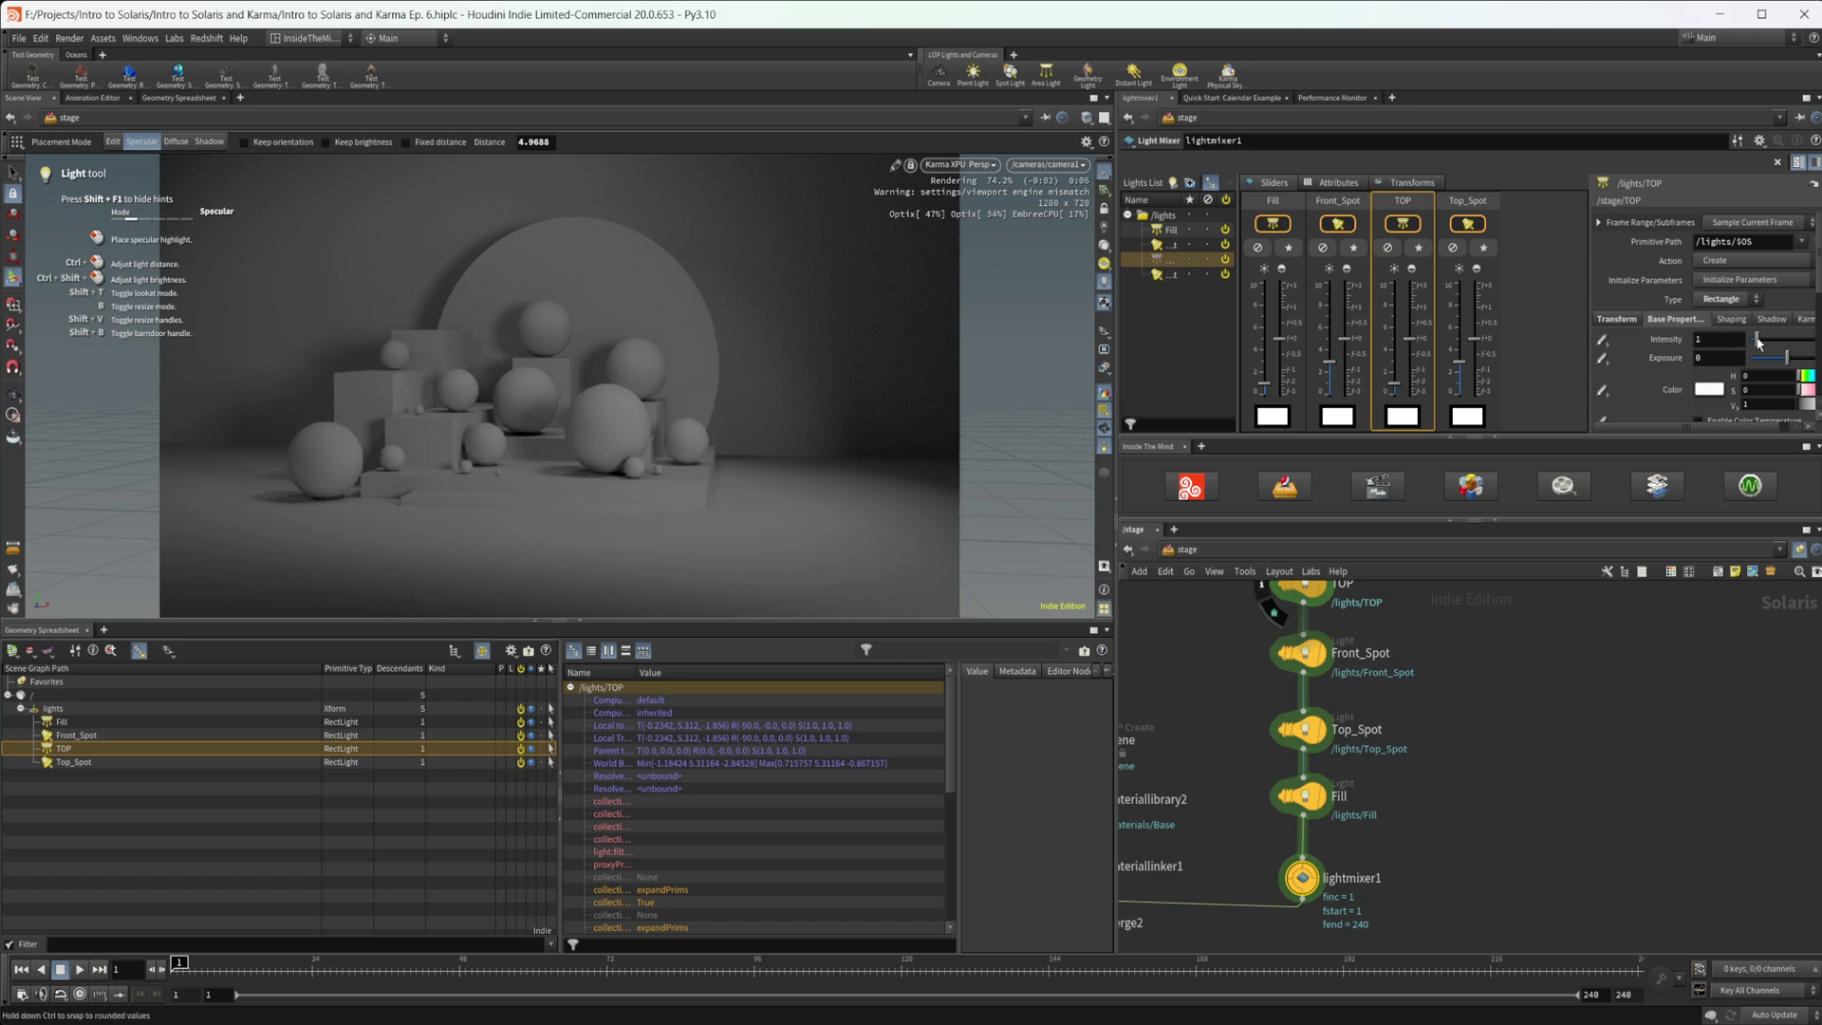
left_click_drag(1757, 339, 1784, 344)
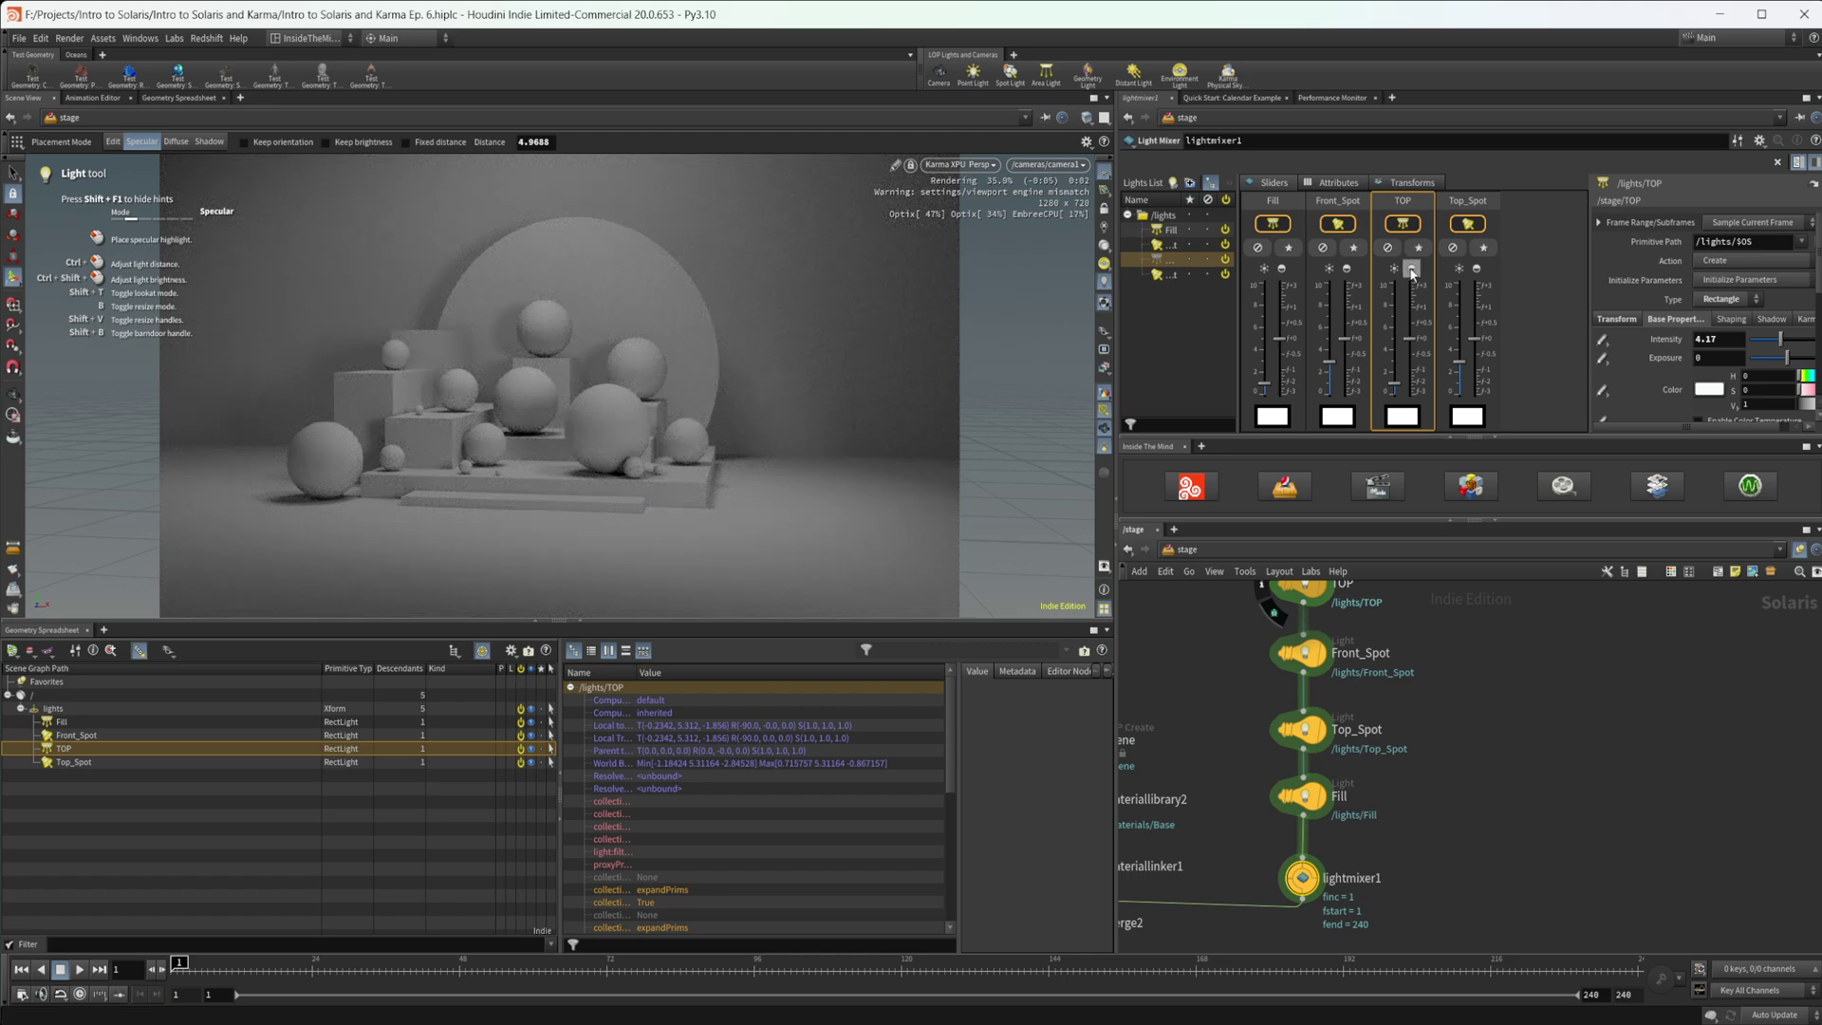
left_click(1273, 202)
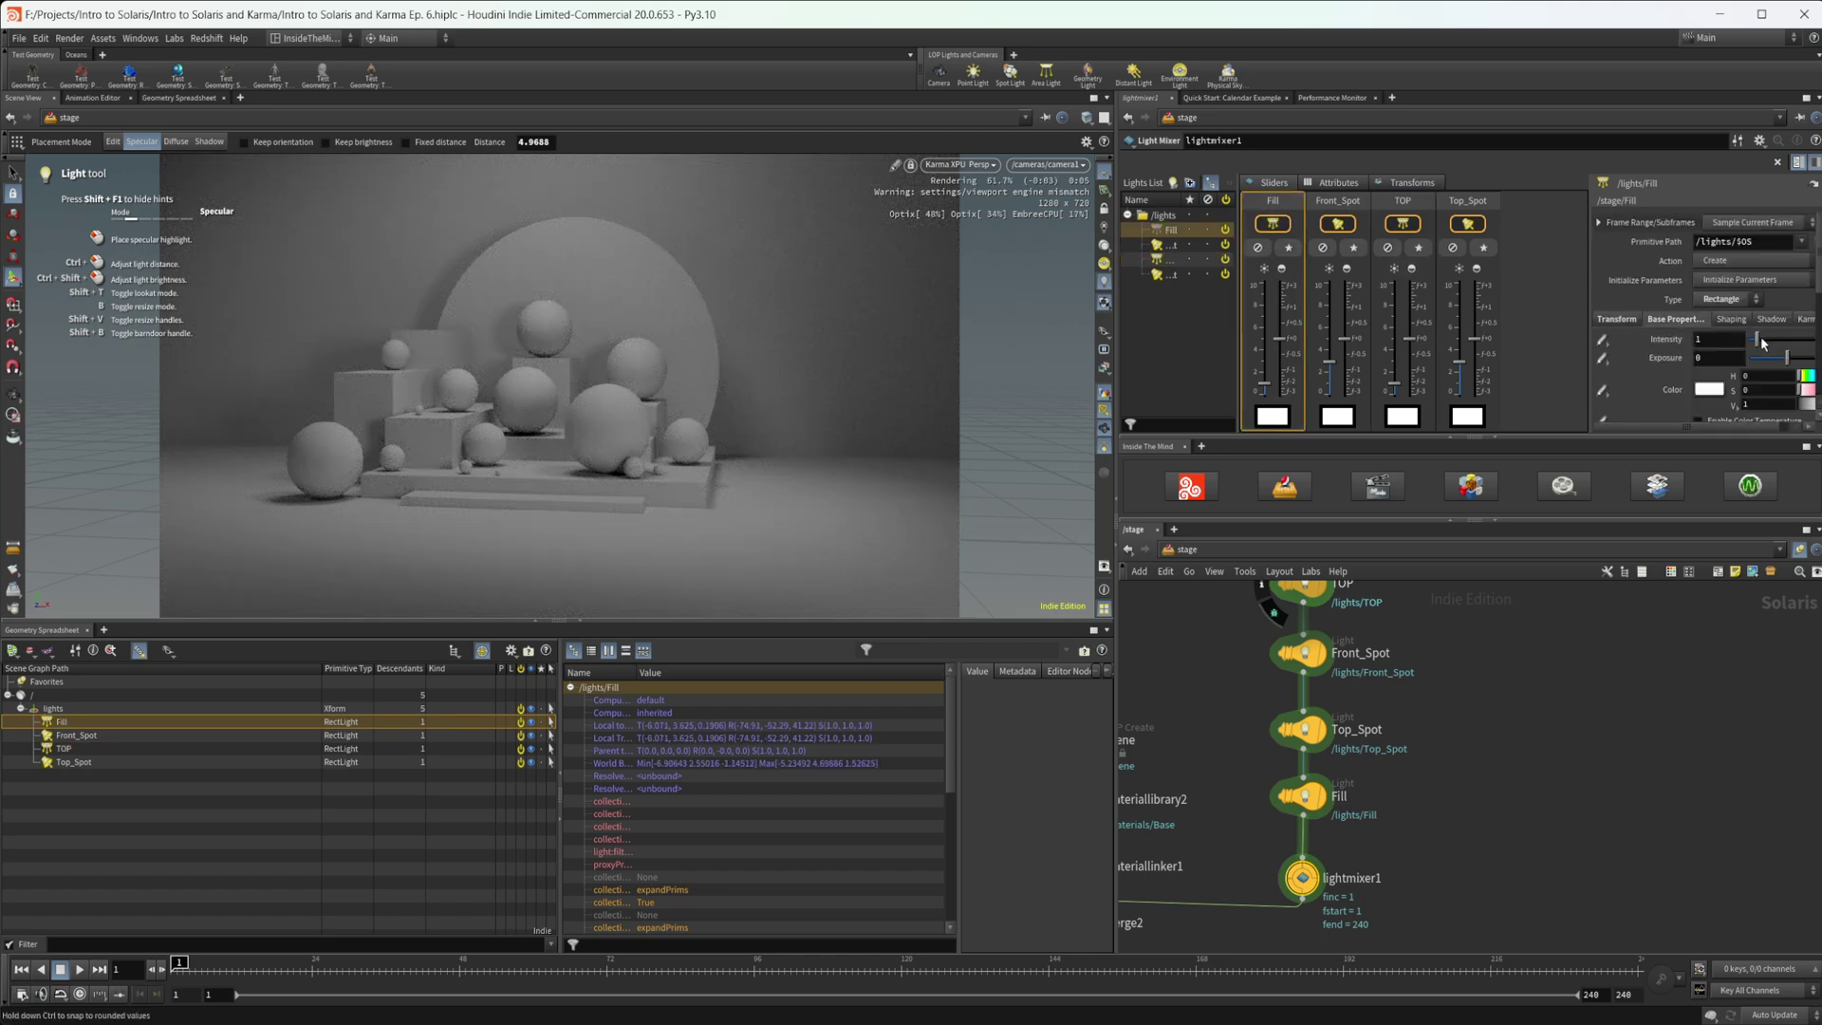
left_click_drag(1756, 339, 1779, 341)
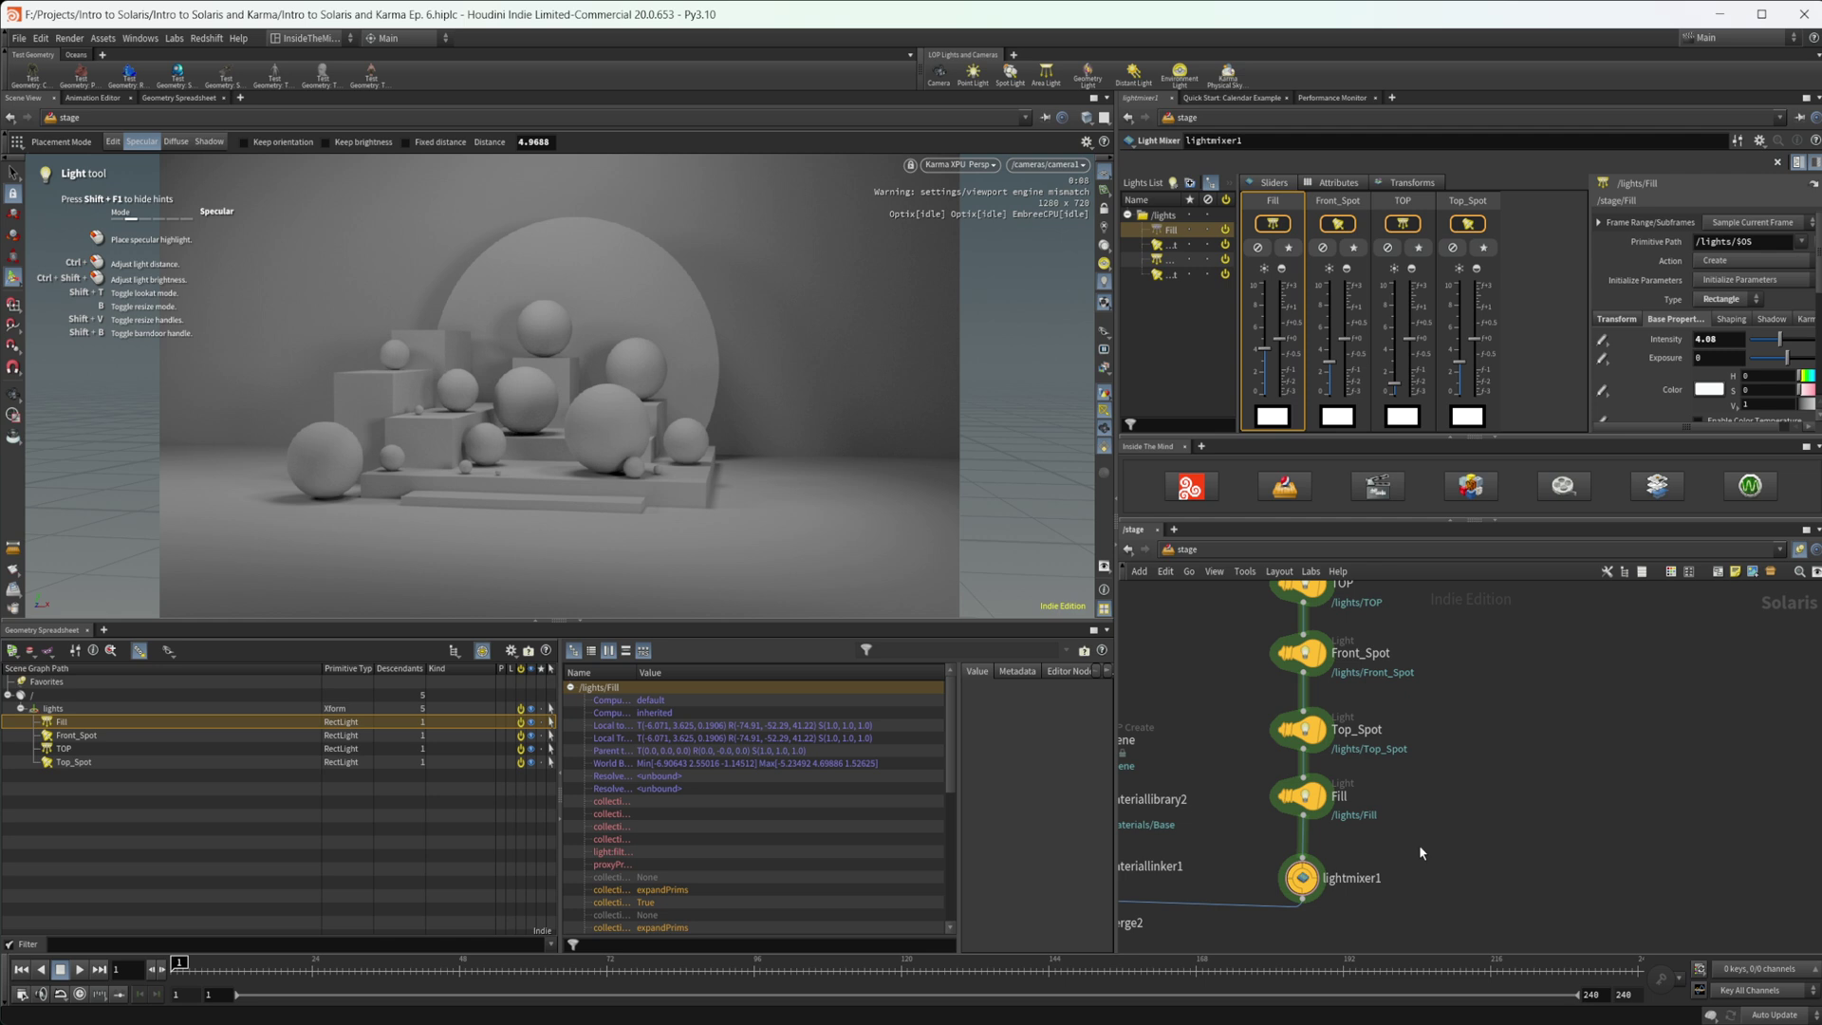
middle_click_drag(1419, 845, 1431, 873)
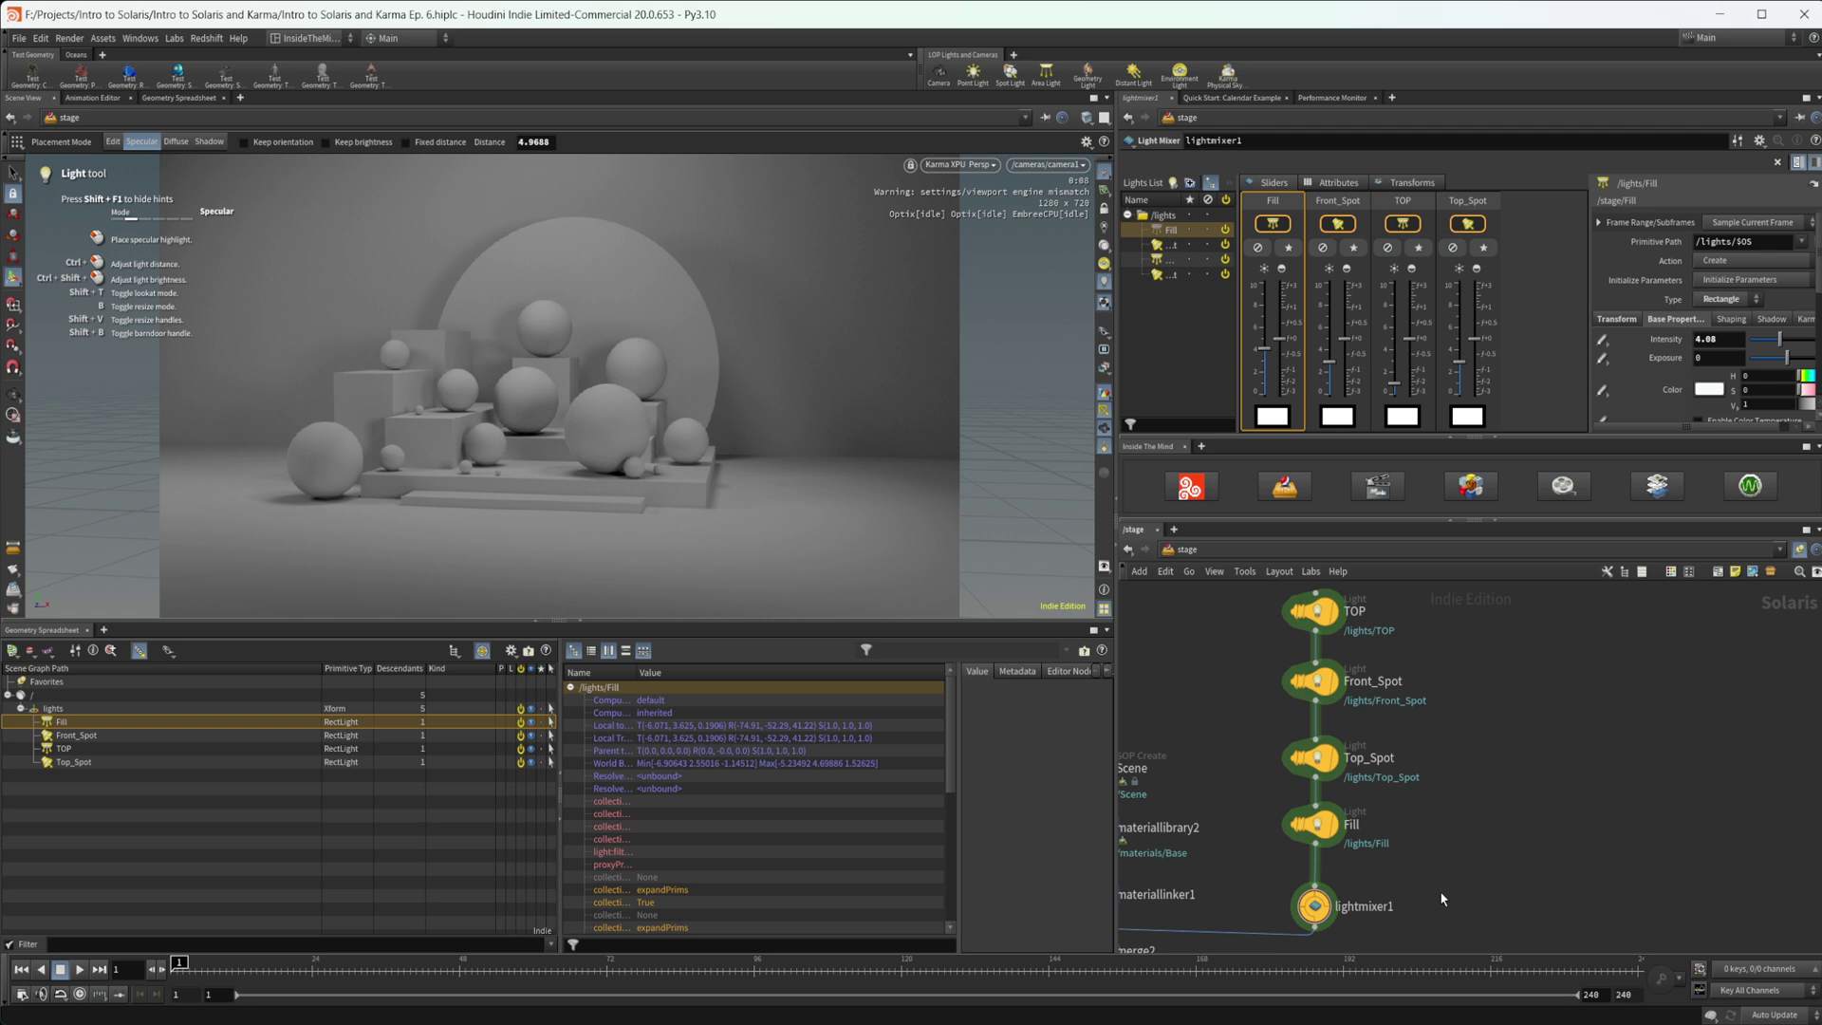
middle_click_drag(1401, 848, 1401, 811)
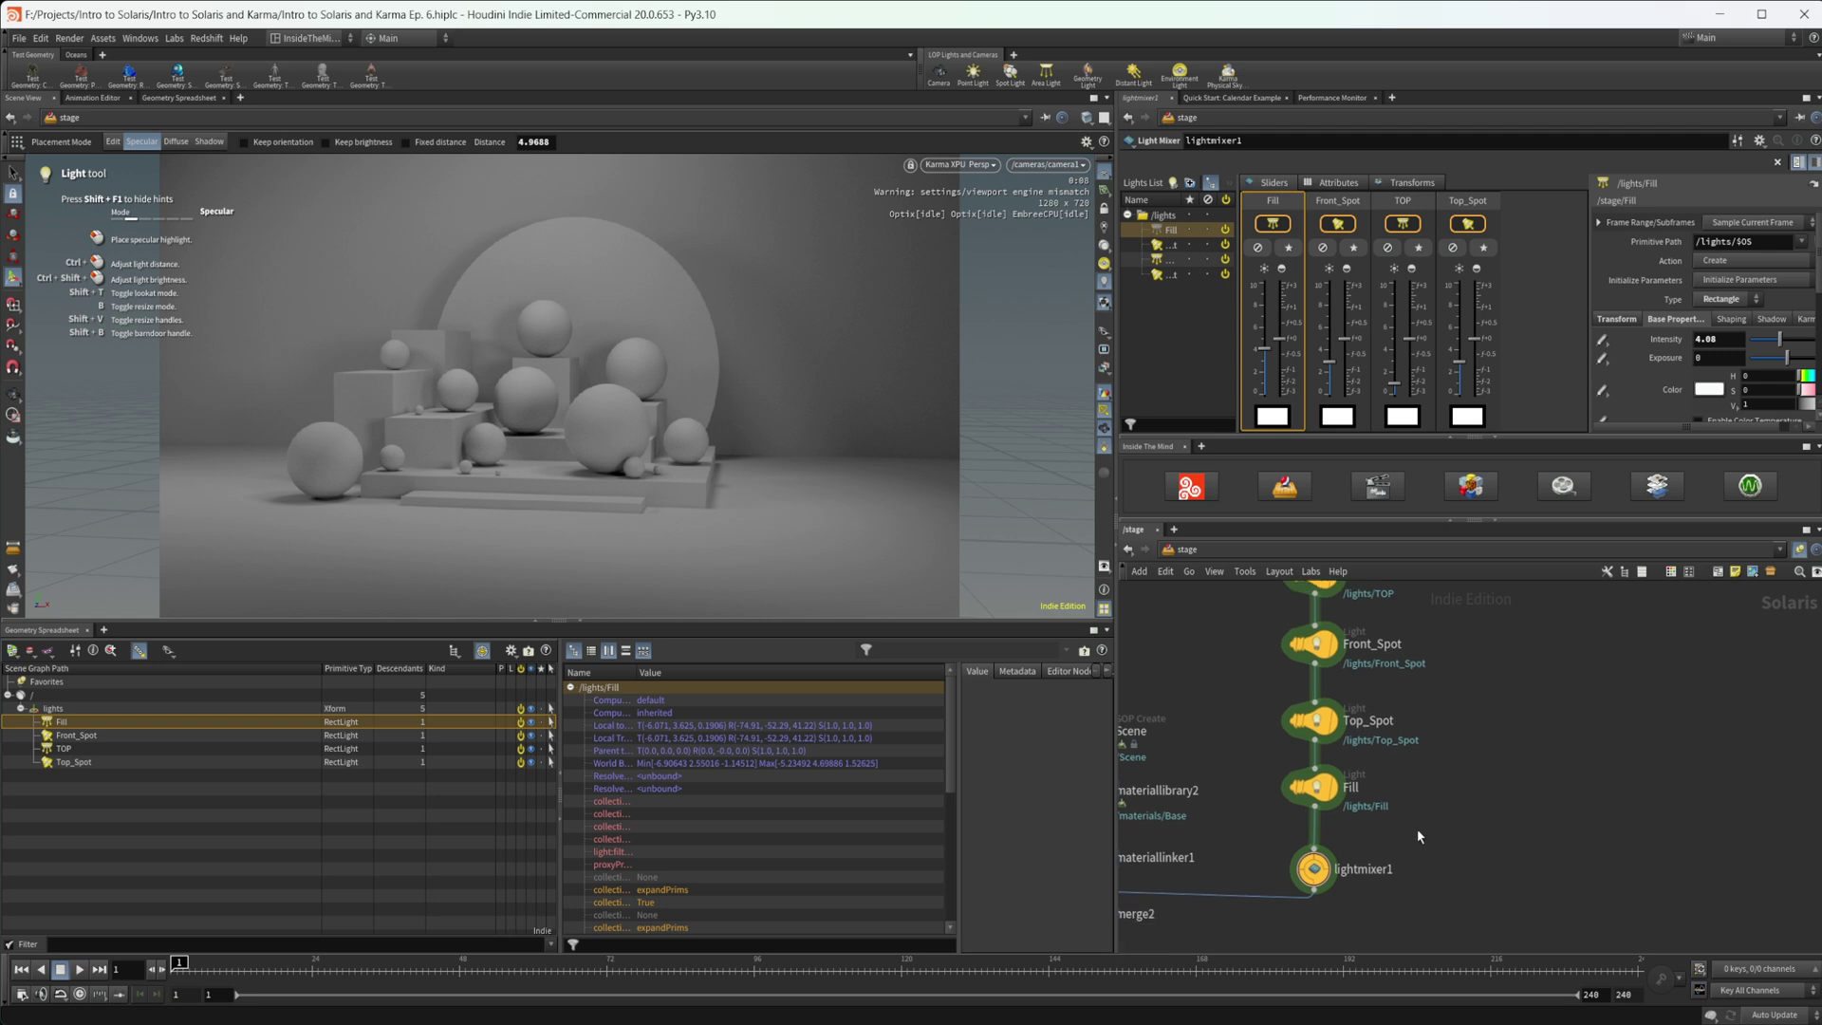